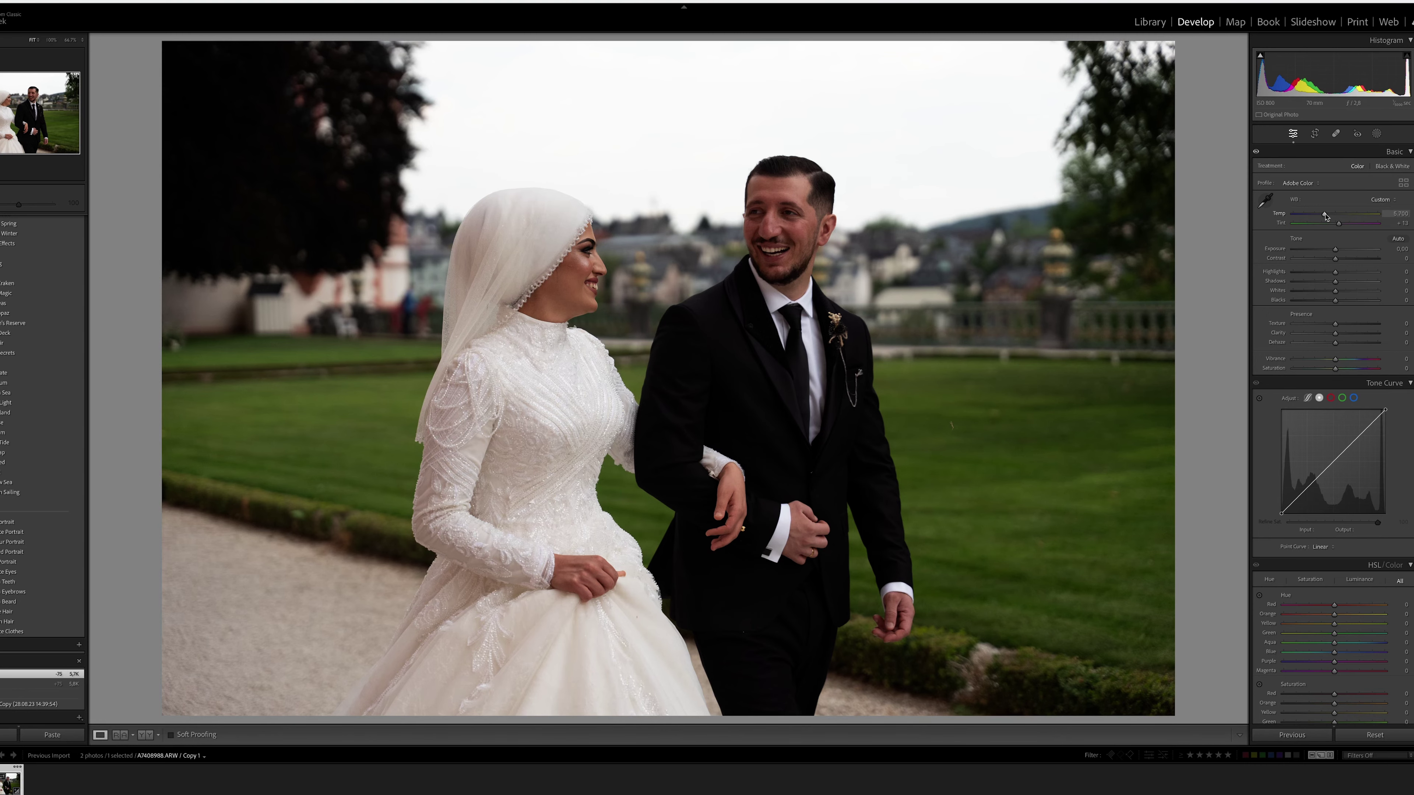
- Cool the temperature slightly and raise exposure to +0.20, checking the groom's jacket up close
{"action": "left_click_drag", "start_coordinate": [1326, 216], "coordinate": [1277, 140]}
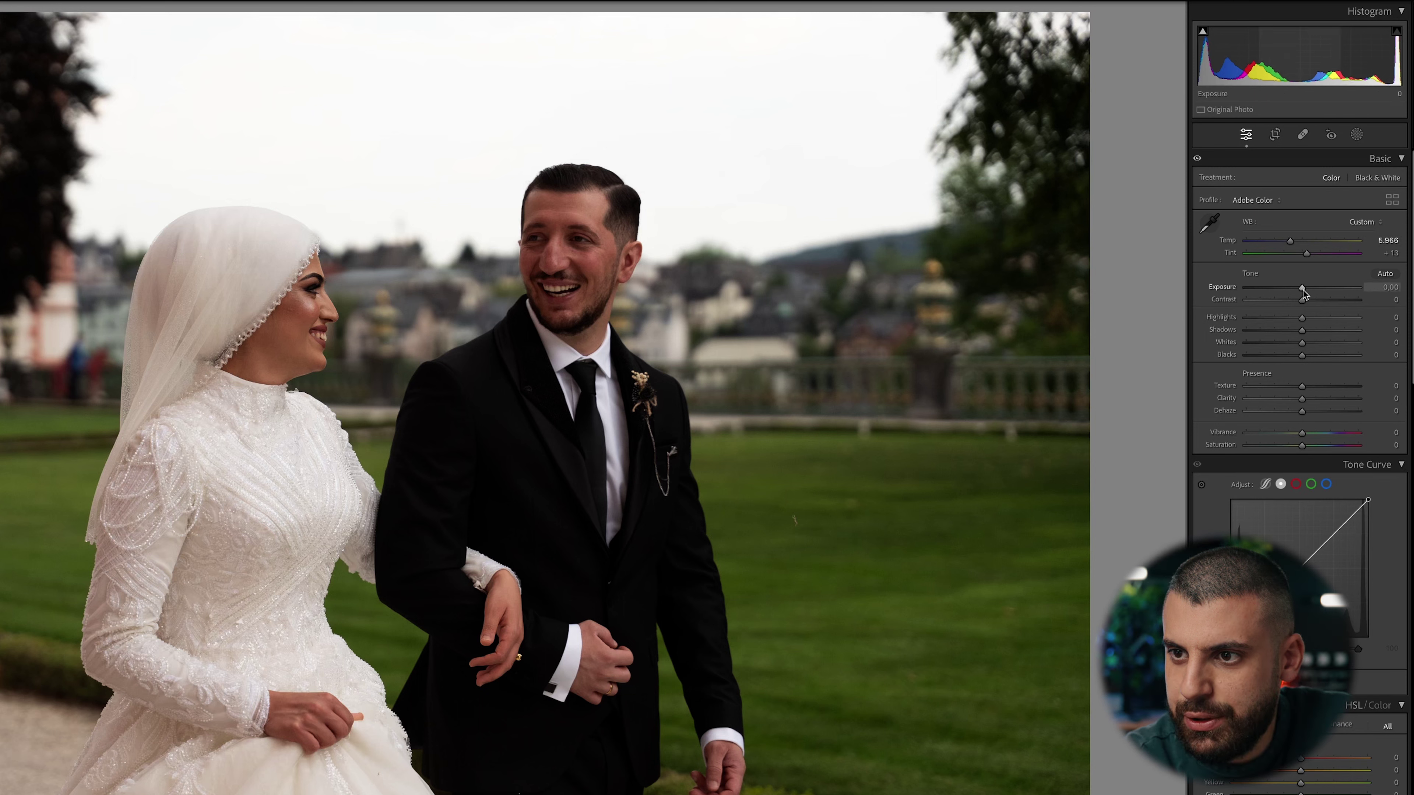
{"action": "left_click_drag", "start_coordinate": [1303, 288], "coordinate": [1304, 289]}
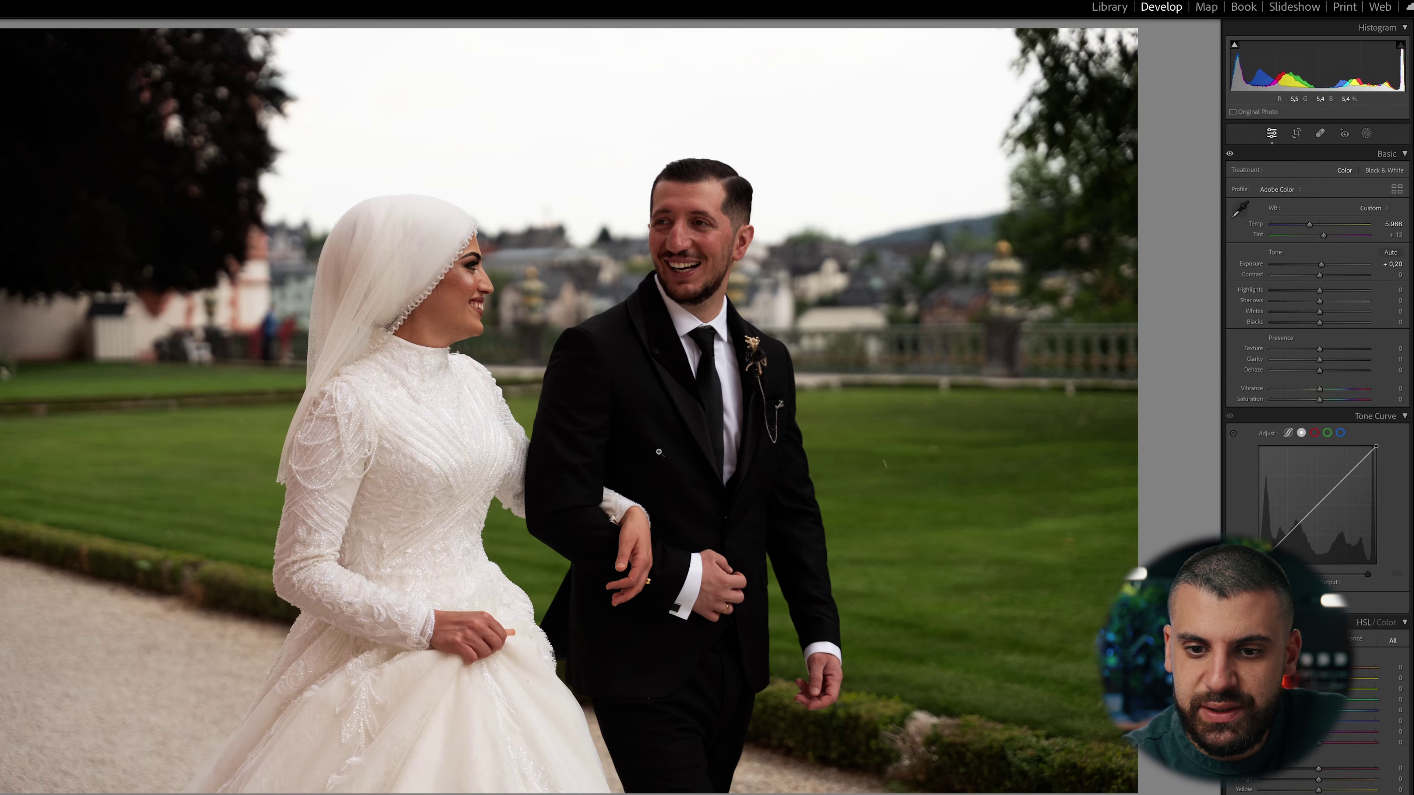
{"action": "left_click", "coordinate": [659, 452]}
{"action": "mouse_move", "coordinate": [659, 452]}
{"action": "left_mouse_down"}
{"action": "mouse_move", "coordinate": [566, 211]}
{"action": "mouse_move", "coordinate": [487, 390]}
{"action": "mouse_move", "coordinate": [532, 320]}
{"action": "mouse_move", "coordinate": [444, 401]}
{"action": "mouse_move", "coordinate": [523, 456]}
{"action": "left_mouse_up"}
{"action": "left_click", "coordinate": [551, 392]}
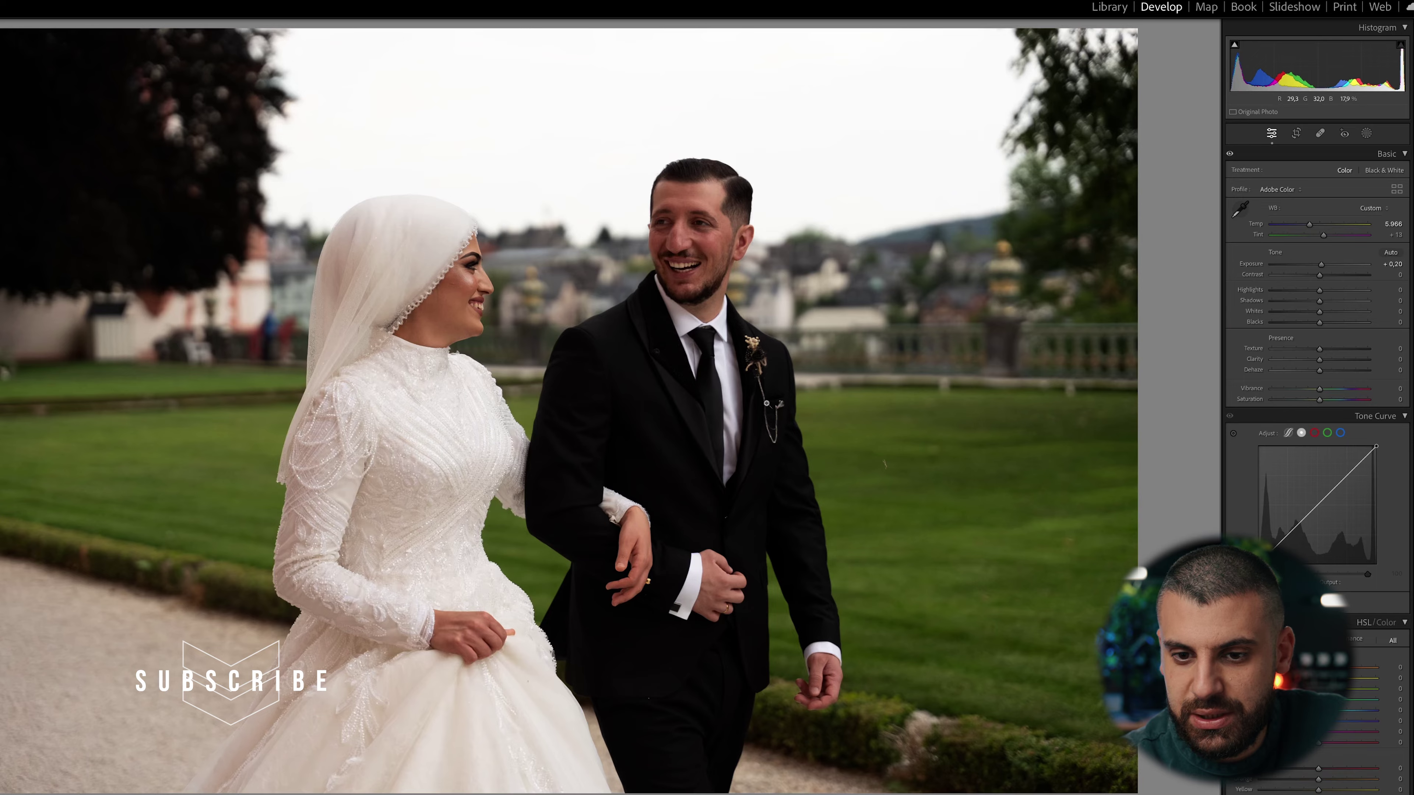
- Inspect the couple close up, then open Masking so the two people are detected
{"action": "left_click", "coordinate": [556, 437]}
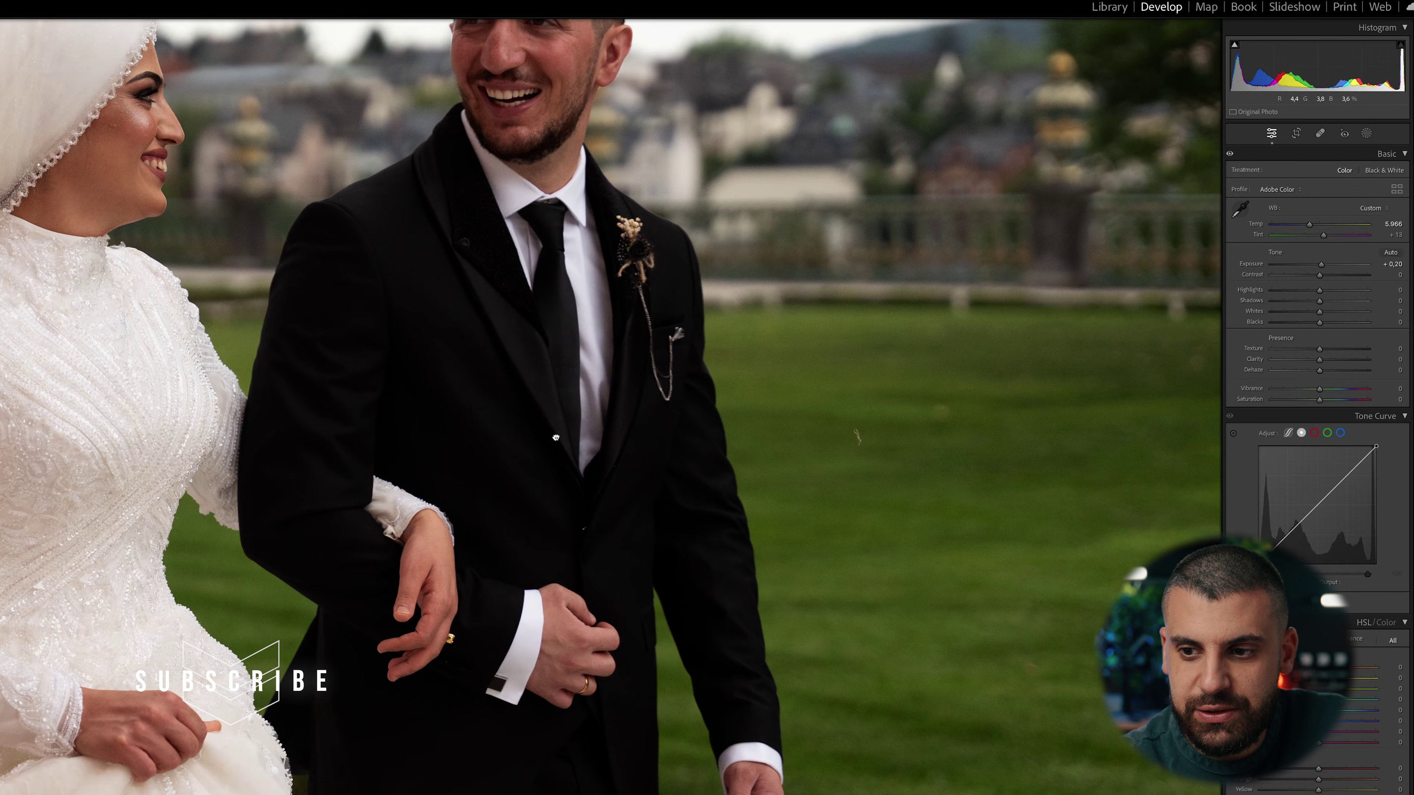
{"action": "left_click_drag", "start_coordinate": [555, 437], "coordinate": [654, 439]}
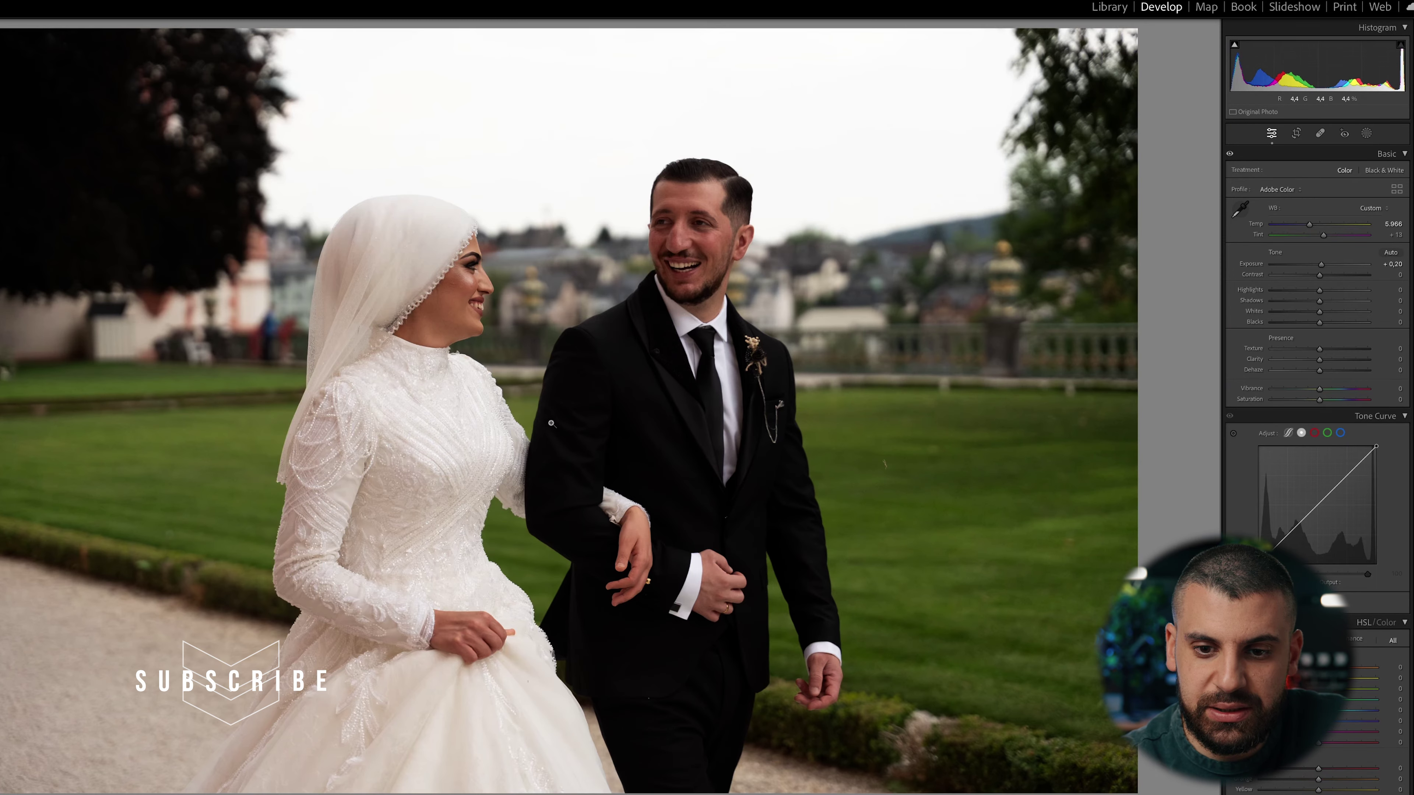
{"action": "left_click", "coordinate": [654, 440]}
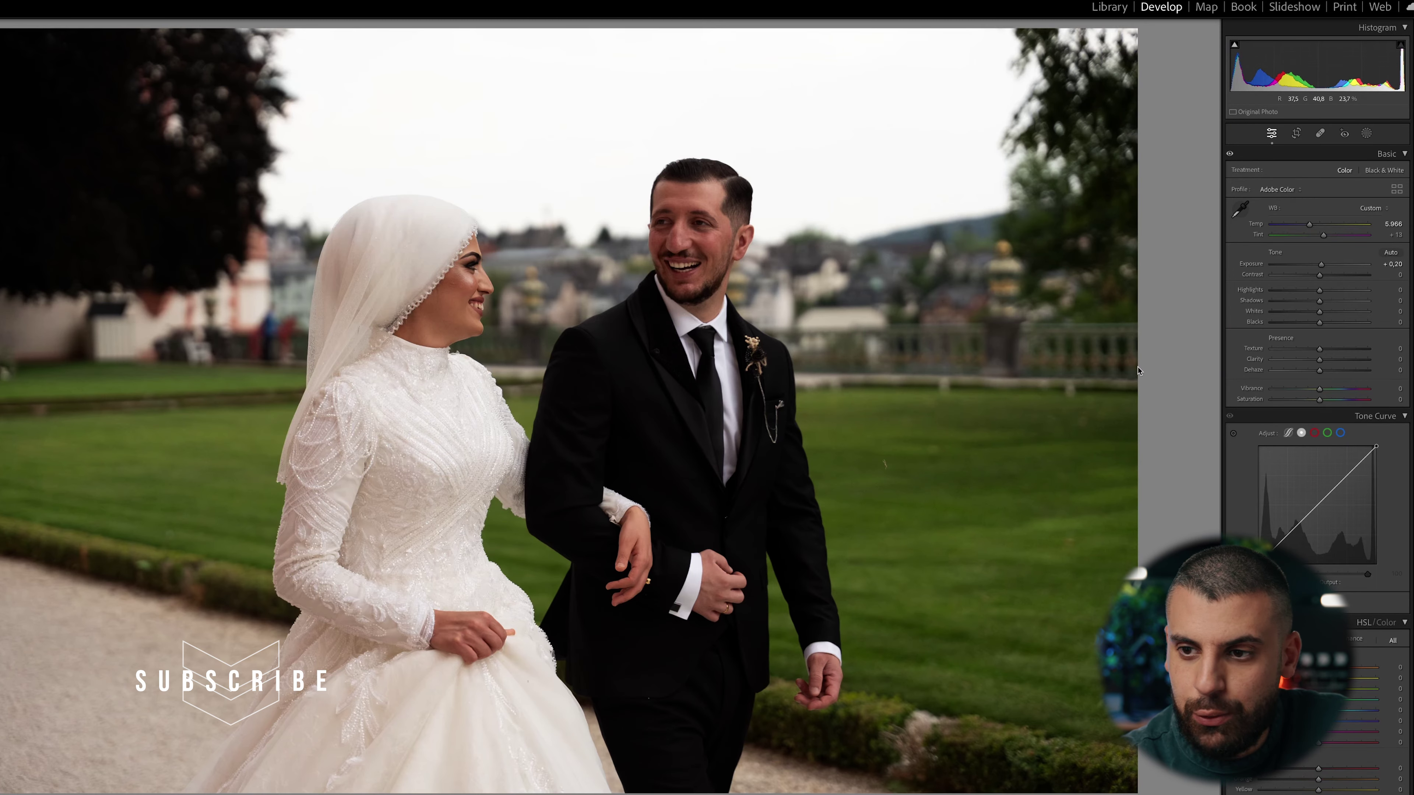
{"action": "left_click", "coordinate": [1366, 133]}
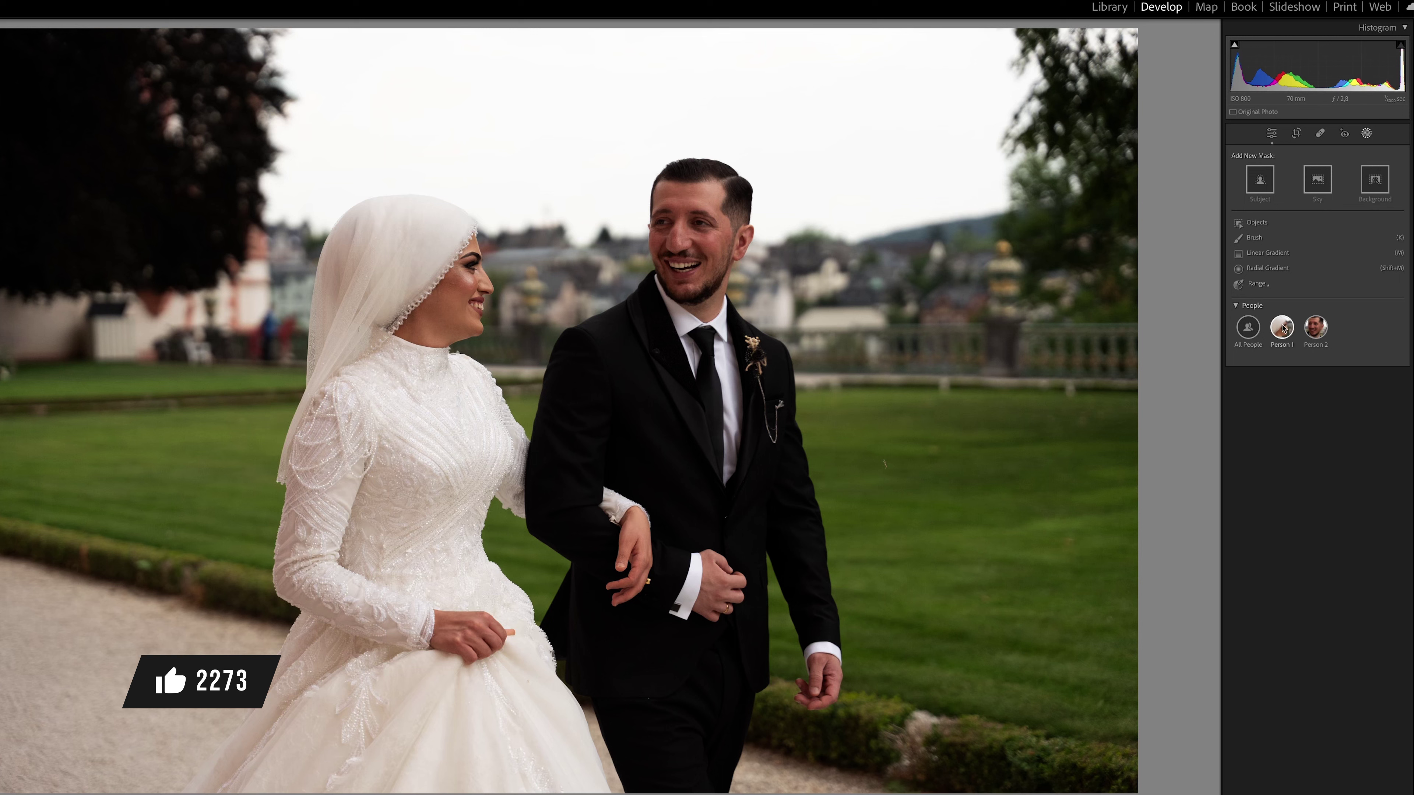
- Mask Person 2's clothes and set that mask's Shadows to +60 to reveal suit detail
{"action": "left_click", "coordinate": [1315, 326]}
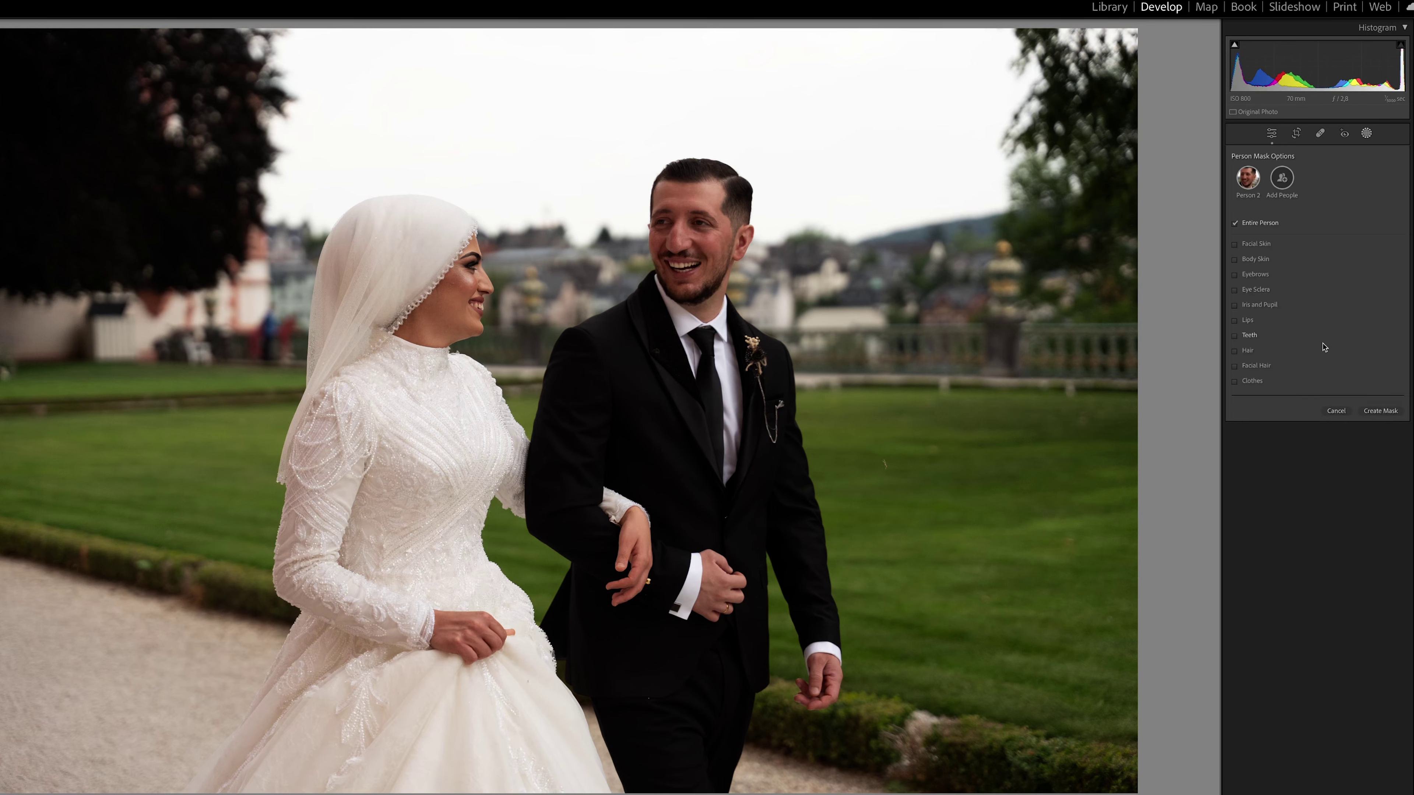
{"action": "mouse_move", "coordinate": [1251, 380]}
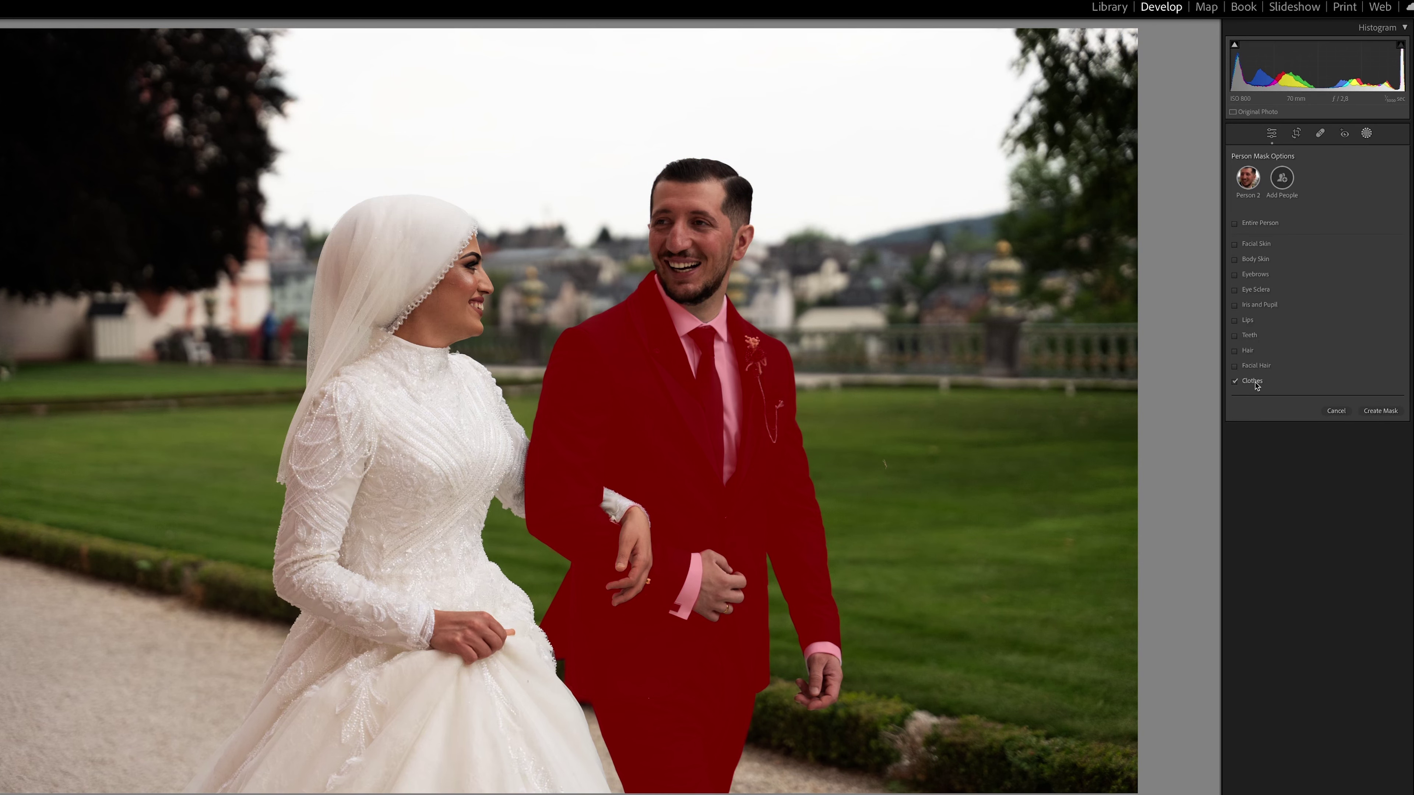
{"action": "left_click", "coordinate": [1377, 412]}
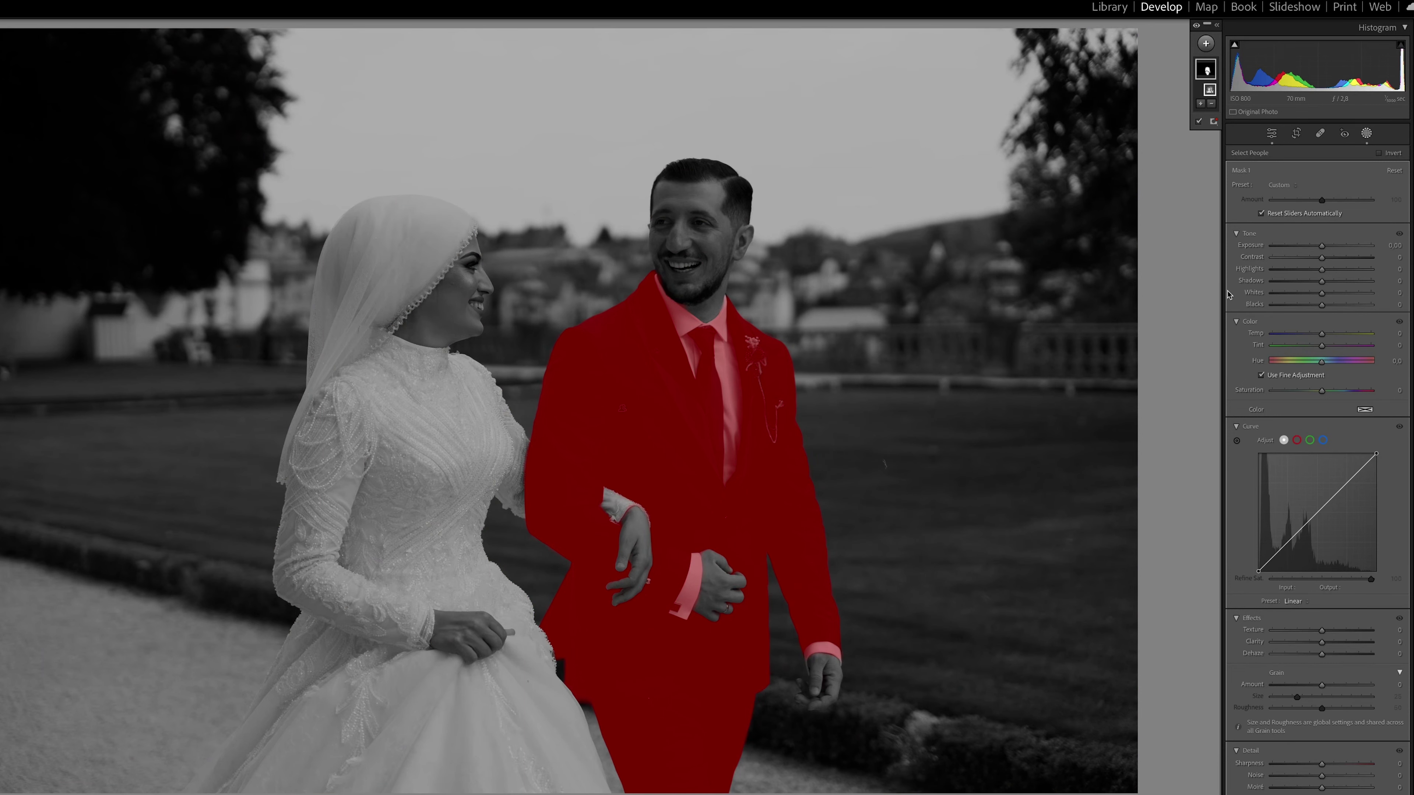
{"action": "left_click_drag", "start_coordinate": [1322, 281], "coordinate": [1335, 285]}
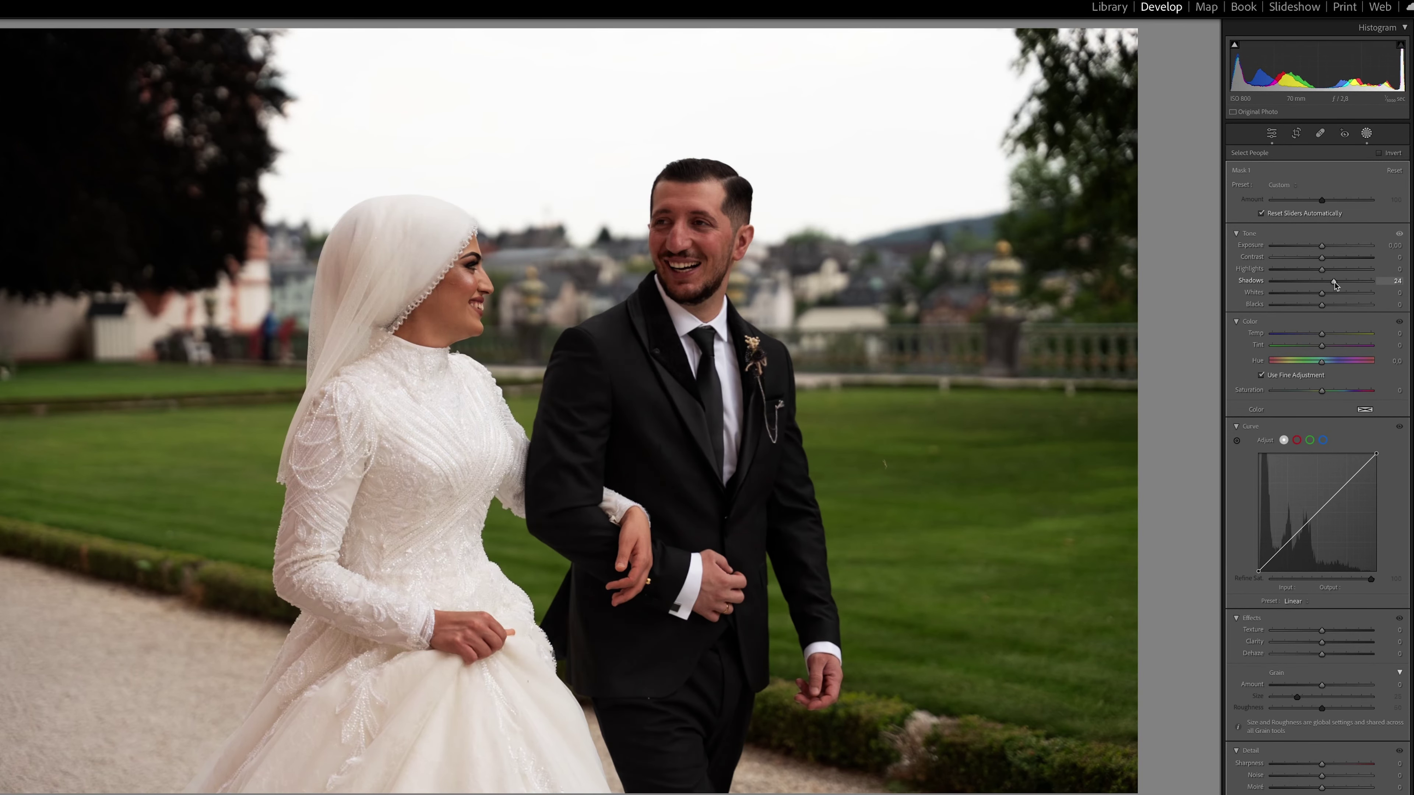
{"action": "left_click_drag", "start_coordinate": [1330, 286], "coordinate": [1167, 298]}
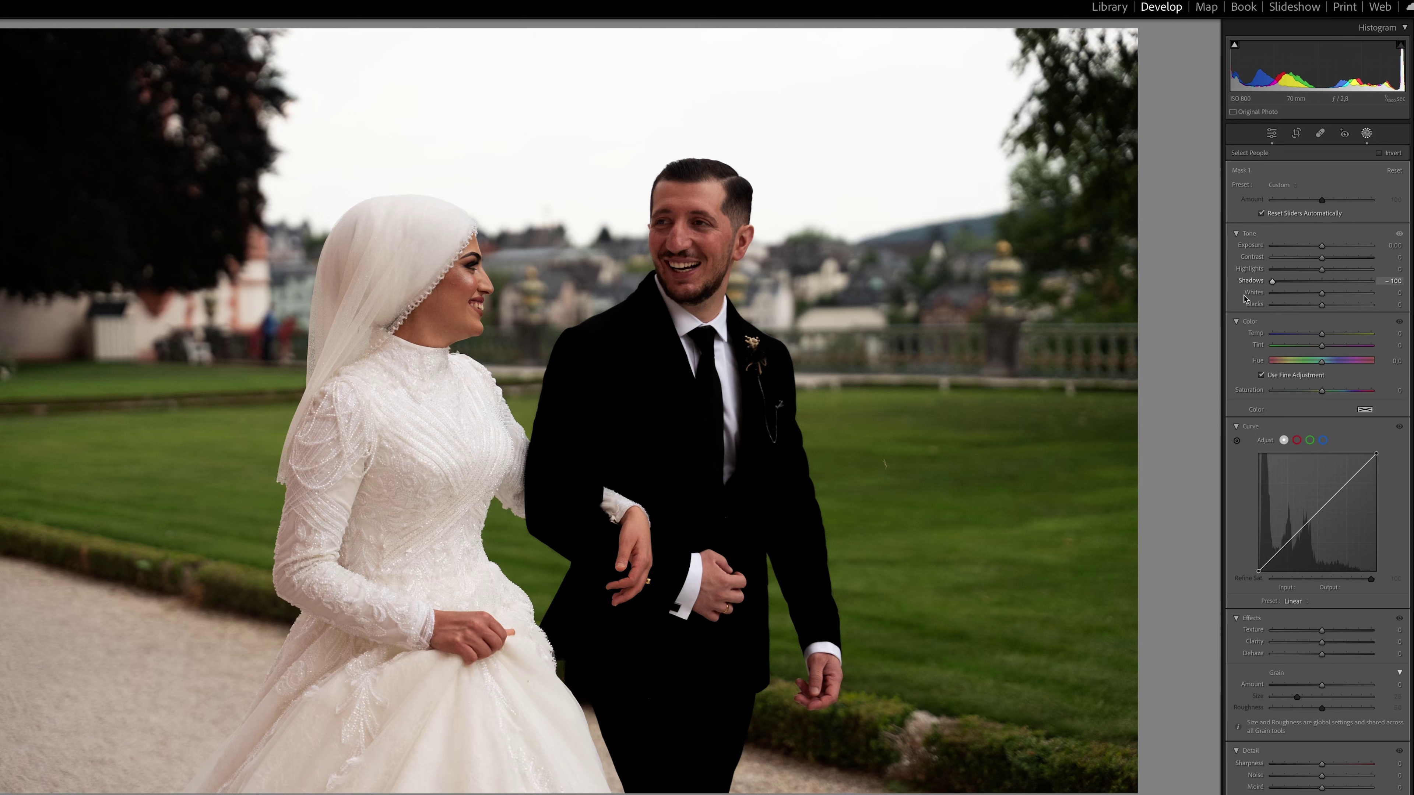
{"action": "left_click_drag", "start_coordinate": [1257, 284], "coordinate": [1380, 283]}
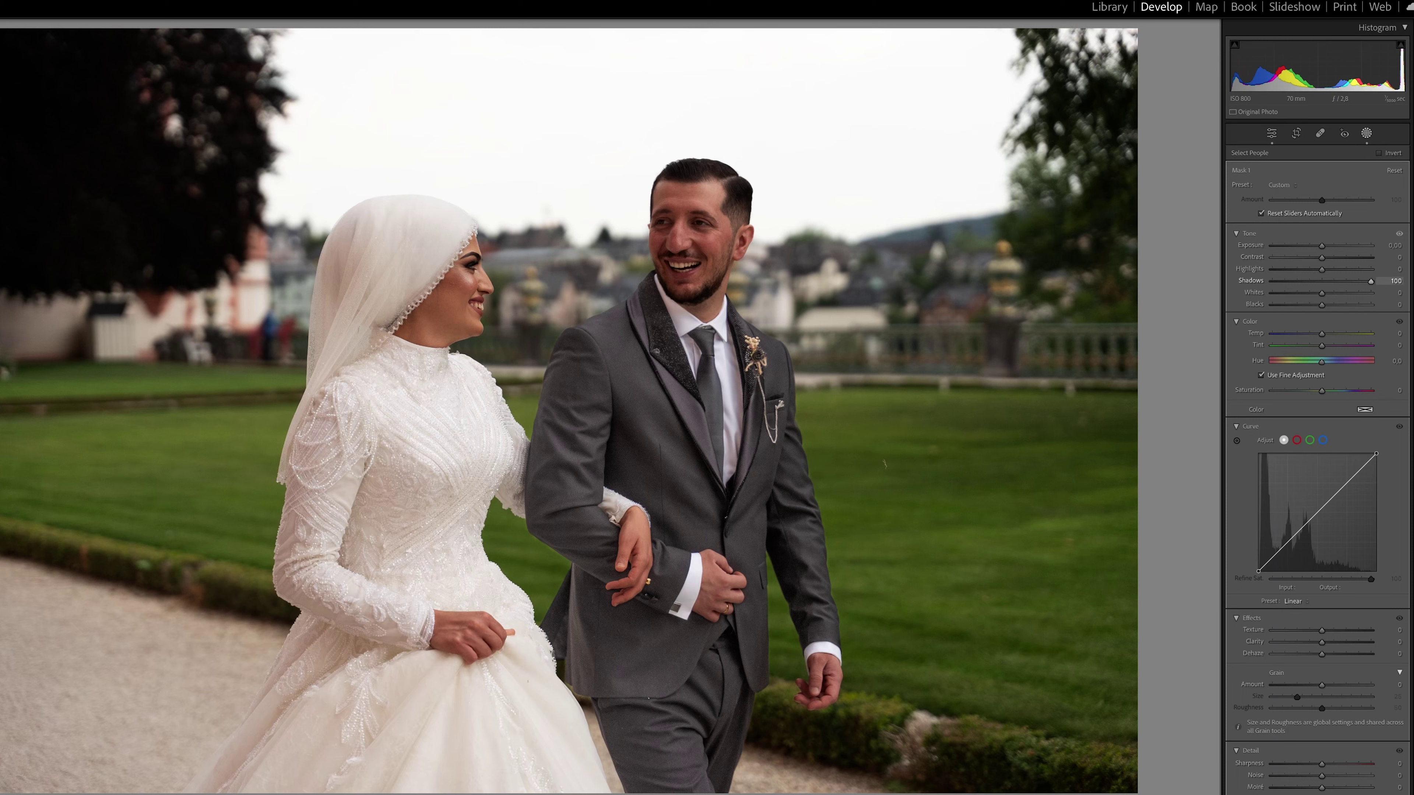
{"action": "mouse_move", "coordinate": [1370, 281]}
{"action": "left_mouse_down"}
{"action": "mouse_move", "coordinate": [1325, 292]}
{"action": "mouse_move", "coordinate": [1344, 293]}
{"action": "left_mouse_up"}
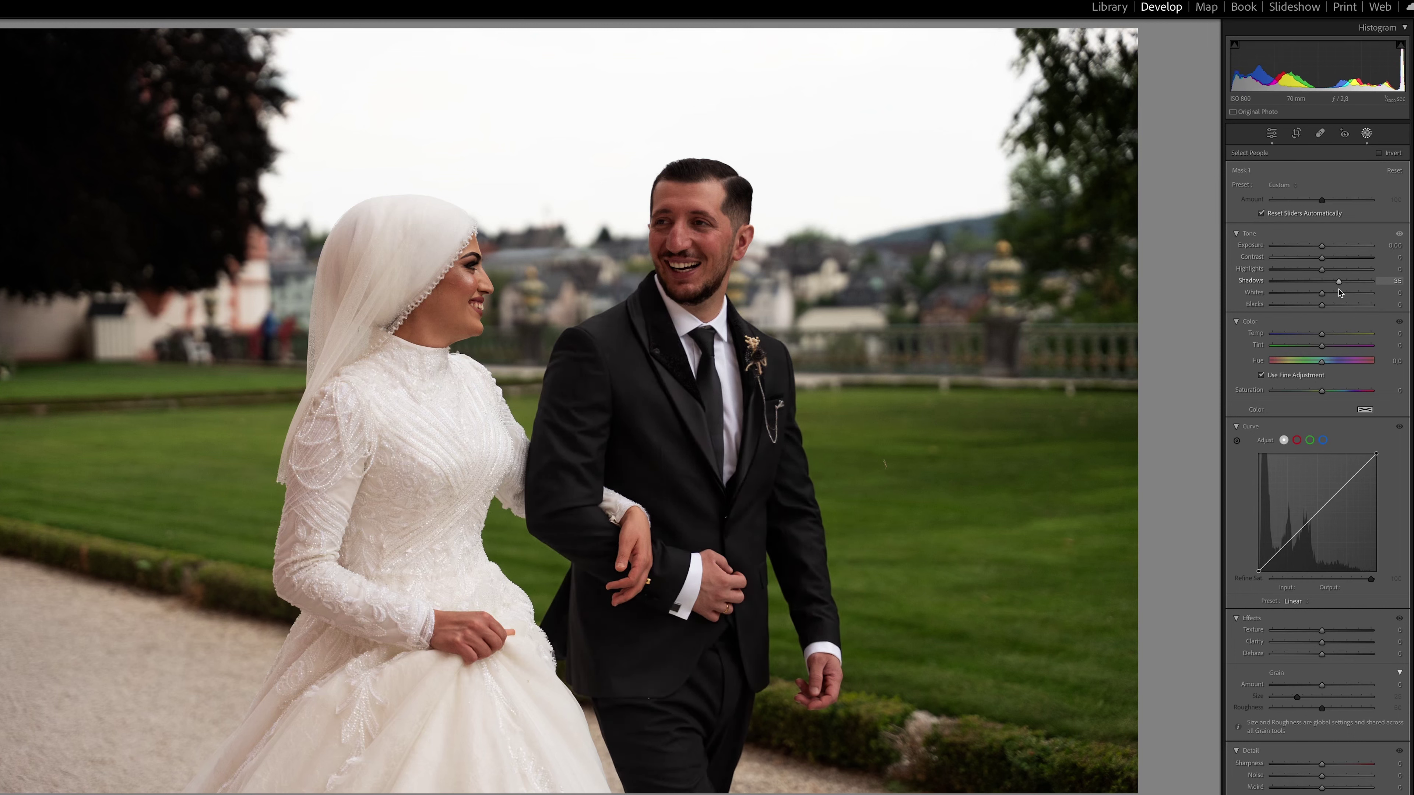
{"action": "left_click_drag", "start_coordinate": [1344, 294], "coordinate": [1347, 294]}
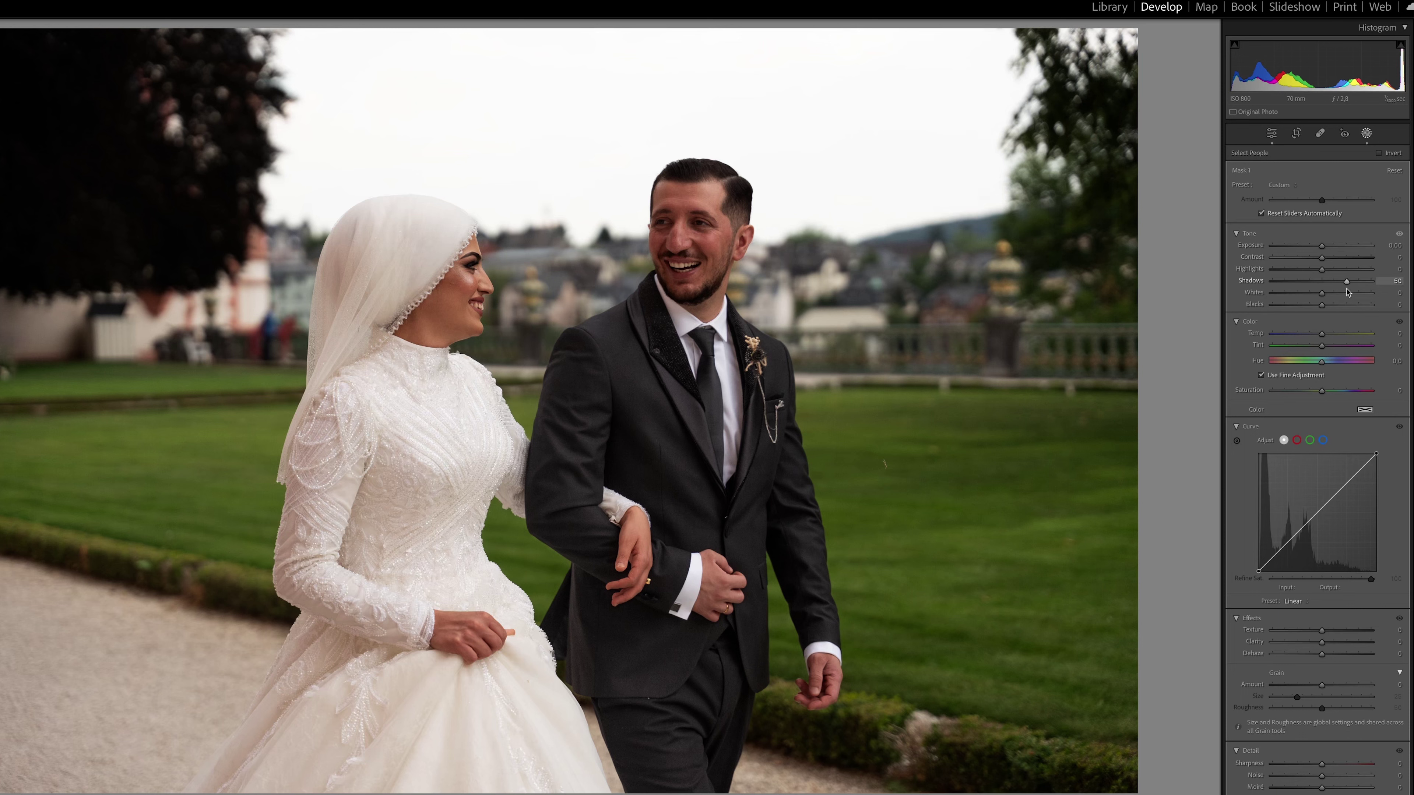
{"action": "right_click", "coordinate": [1168, 292]}
{"action": "left_click", "coordinate": [1235, 266]}
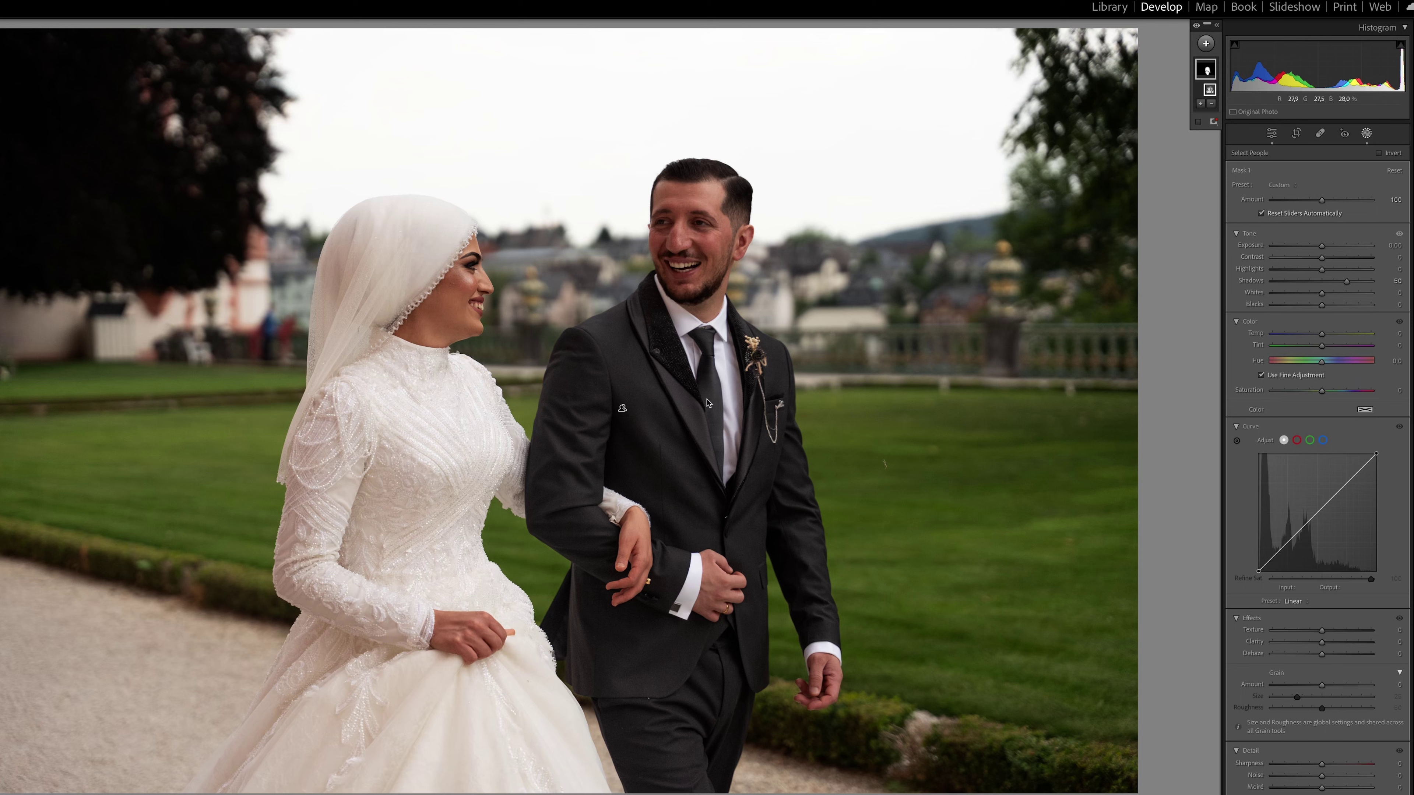
- Give the suit mask Texture 23 and Clarity 6, comparing the effects on and off
{"action": "scroll", "coordinate": [1300, 496], "scroll_direction": "down", "scroll_amount": 5}
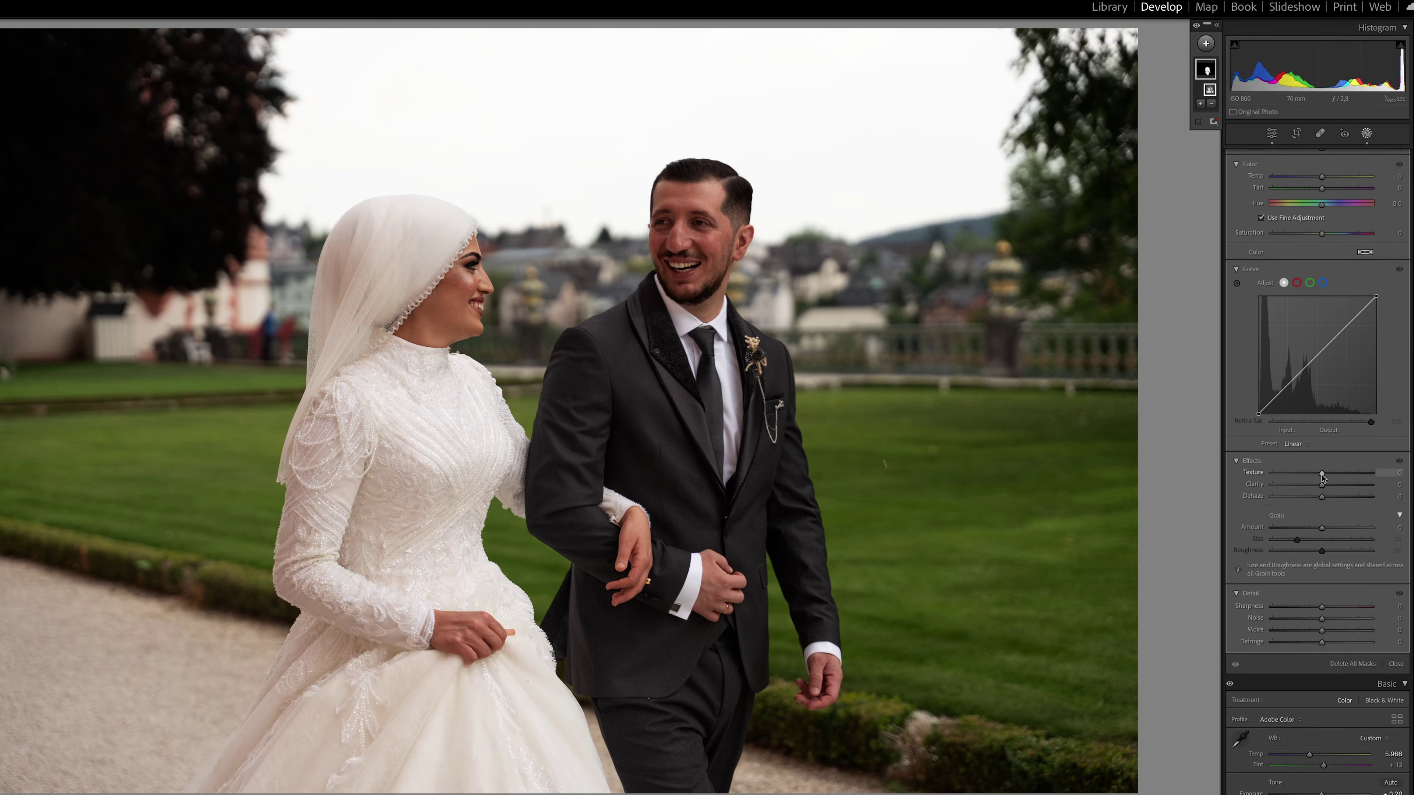
{"action": "left_click_drag", "start_coordinate": [1323, 472], "coordinate": [1330, 474]}
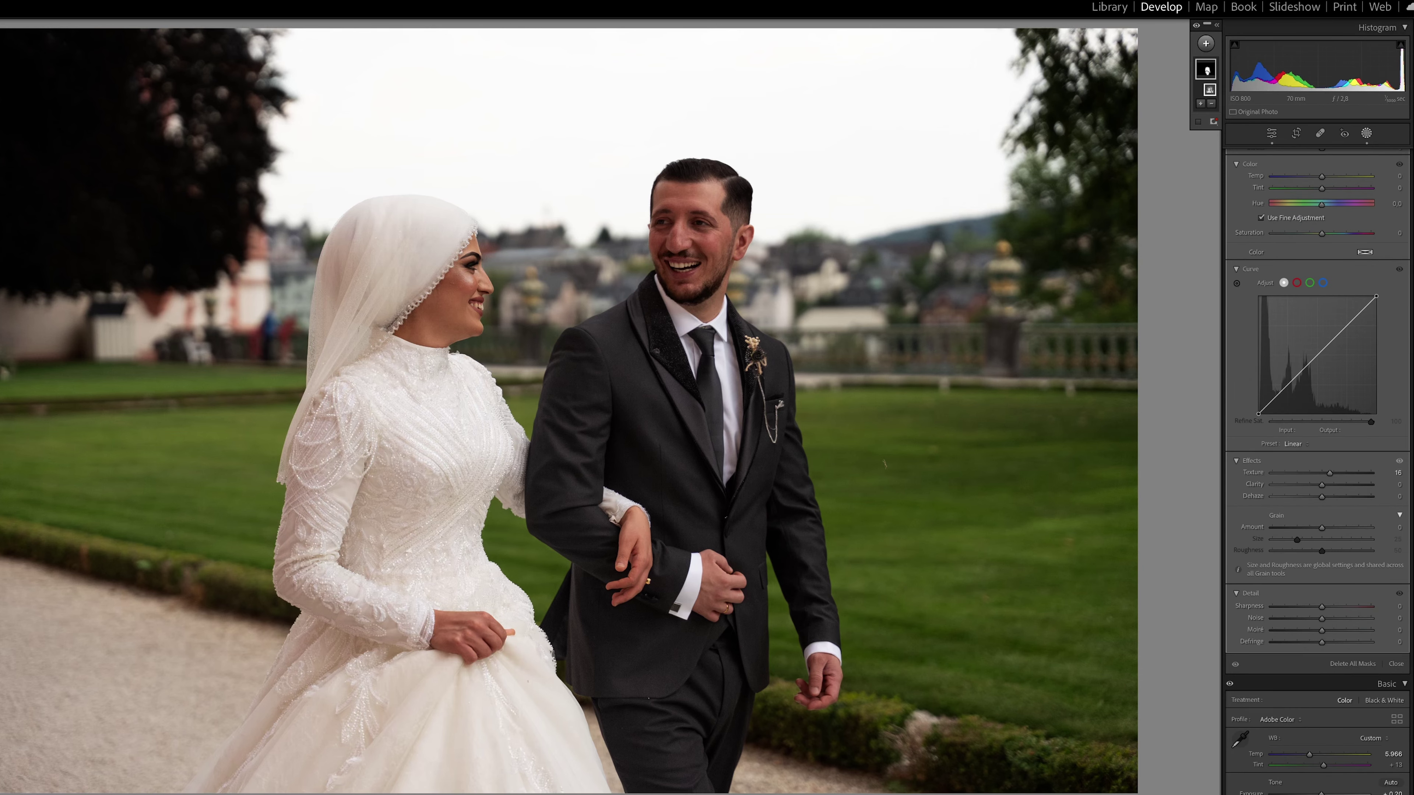
{"action": "left_click", "coordinate": [1399, 462]}
{"action": "left_click", "coordinate": [1400, 461]}
{"action": "left_click_drag", "start_coordinate": [1330, 474], "coordinate": [1333, 478]}
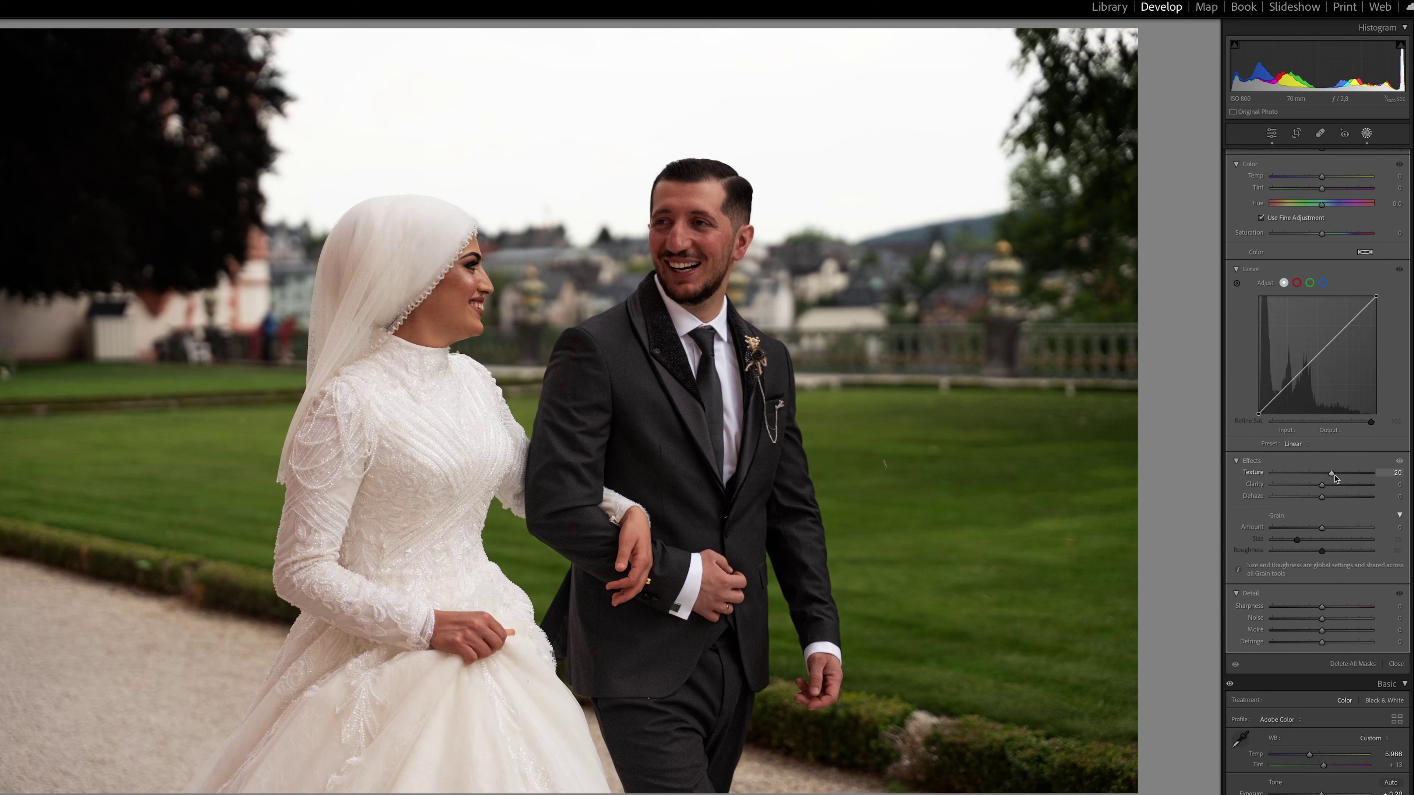
{"action": "left_click_drag", "start_coordinate": [1322, 484], "coordinate": [1330, 489]}
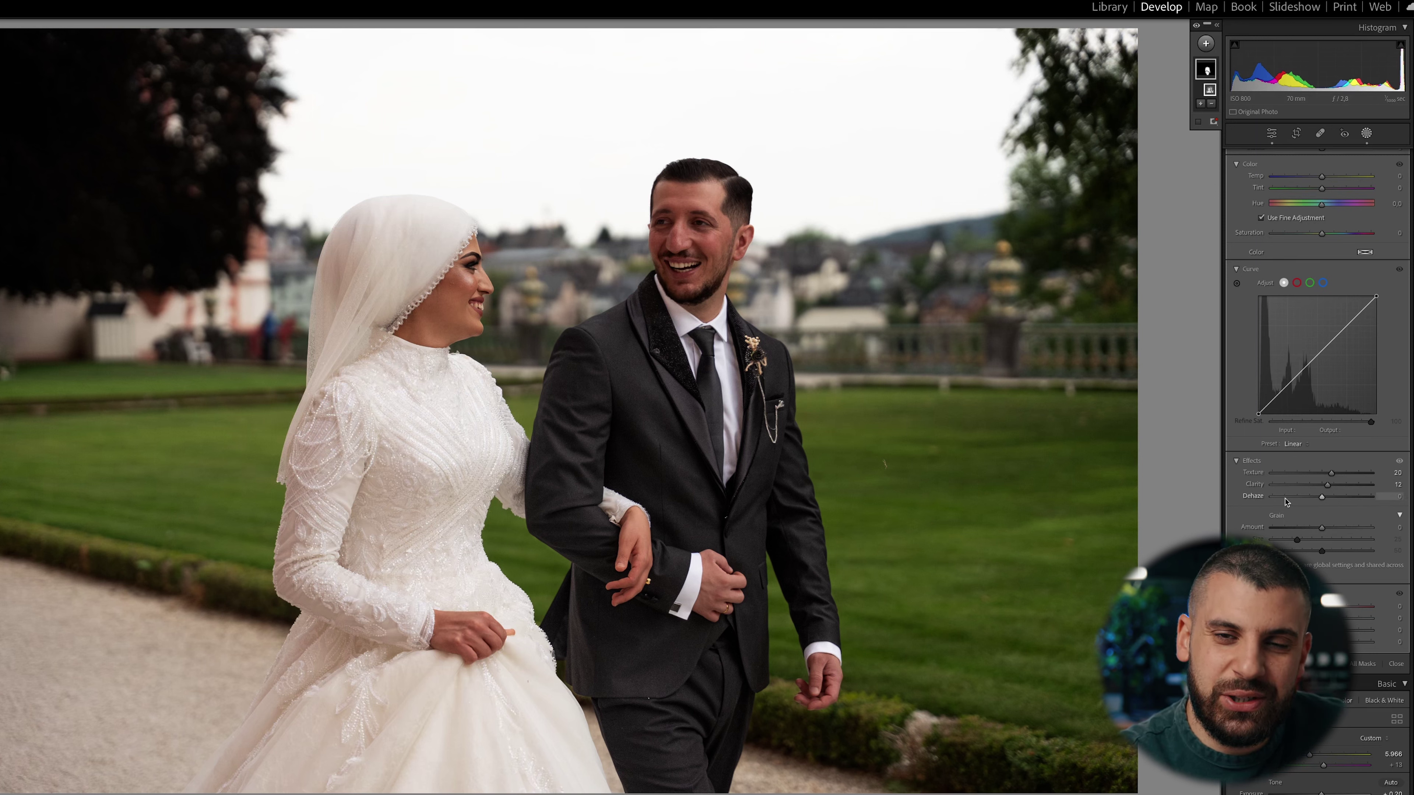
{"action": "left_click_drag", "start_coordinate": [1328, 485], "coordinate": [1325, 485]}
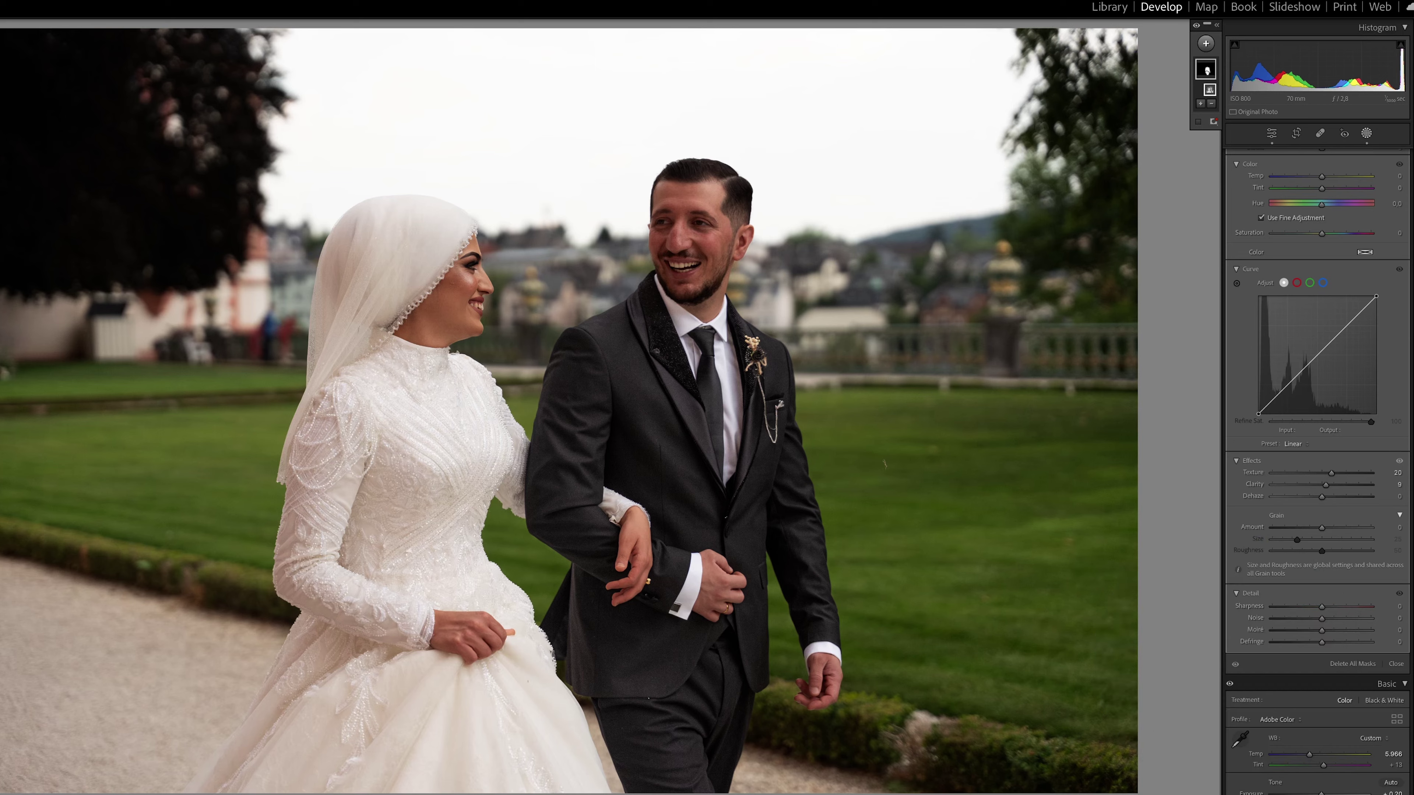
{"action": "left_click", "coordinate": [884, 463]}
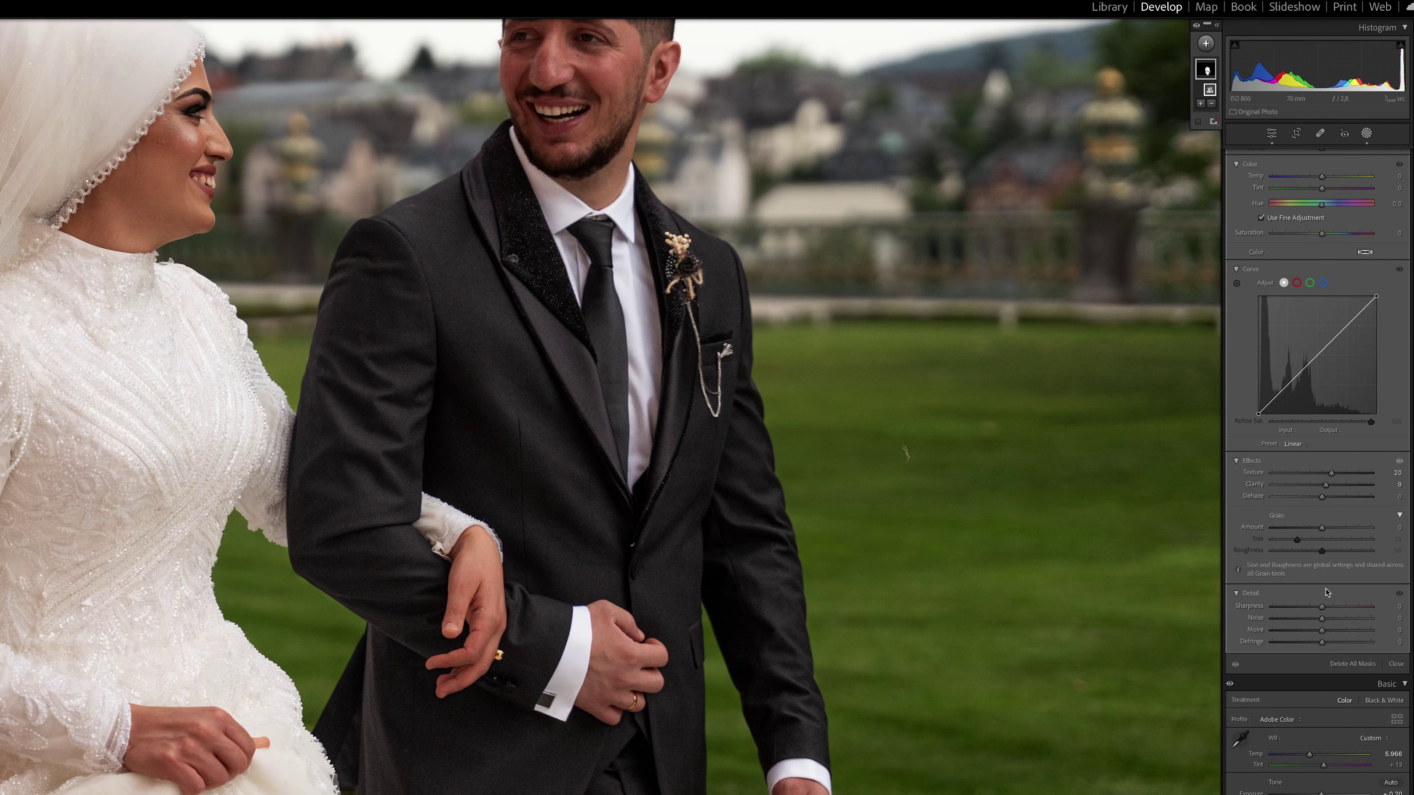
{"action": "left_click_drag", "start_coordinate": [1326, 486], "coordinate": [1332, 477]}
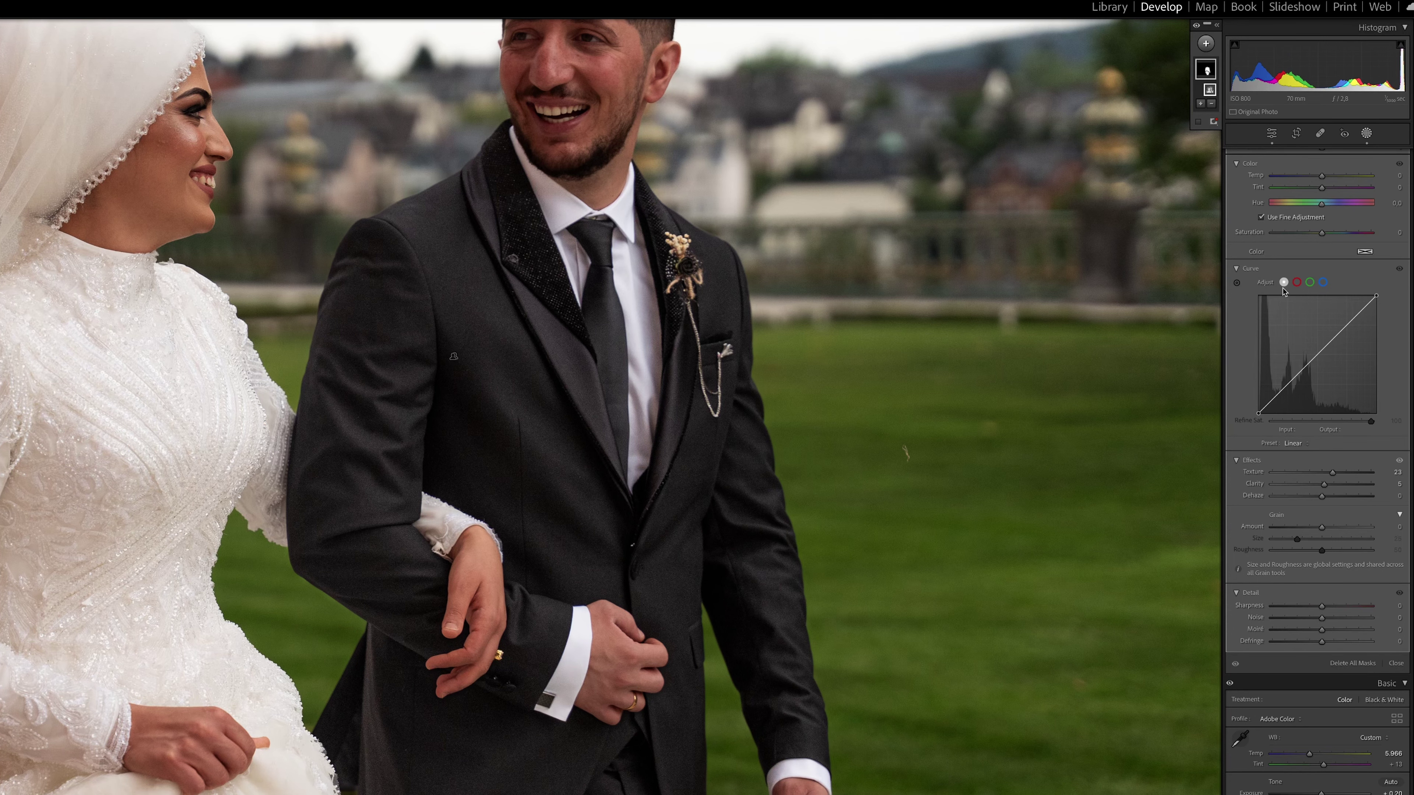
{"action": "left_click", "coordinate": [716, 341]}
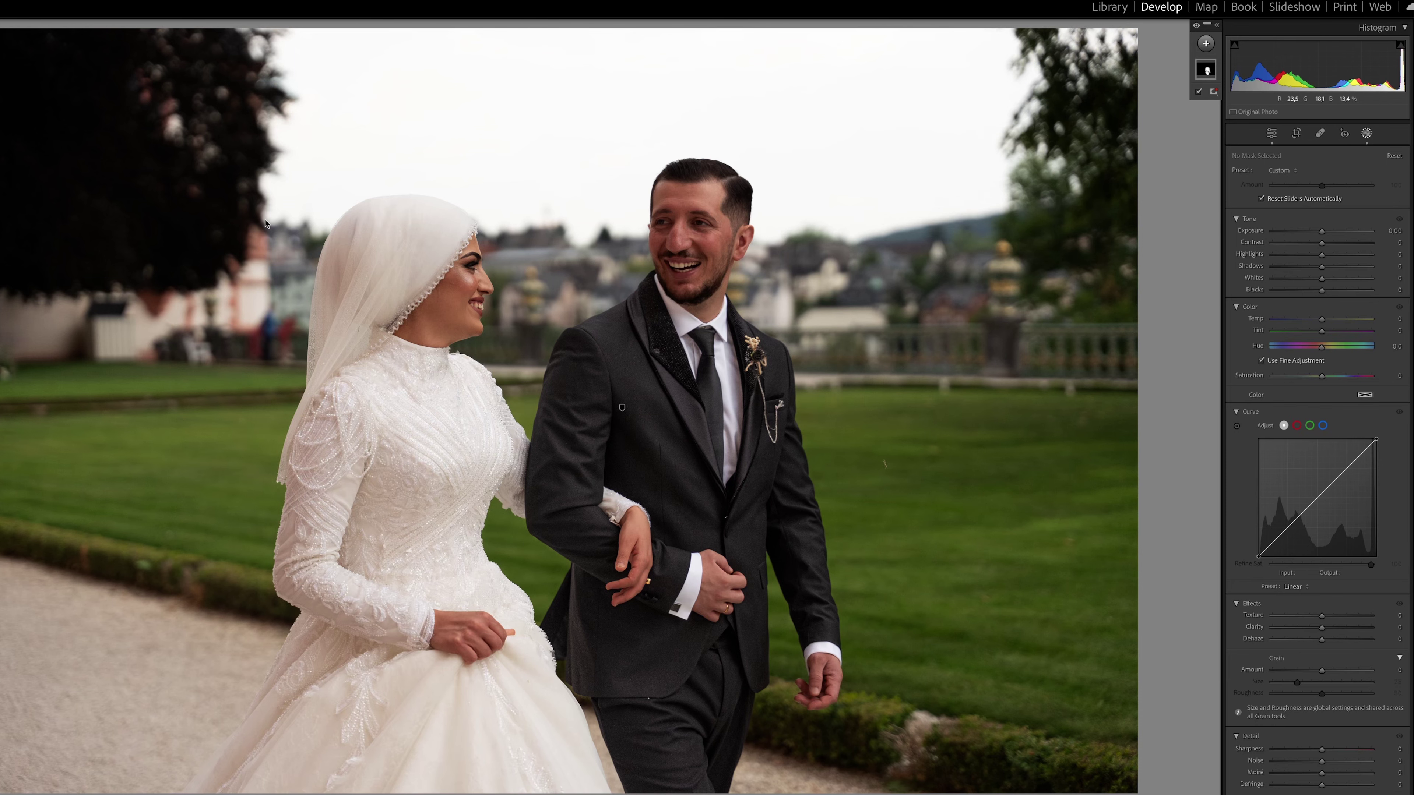
- Create a Select People mask of the groom with only Teeth checked, with the overlay showing
{"action": "left_click", "coordinate": [564, 110]}
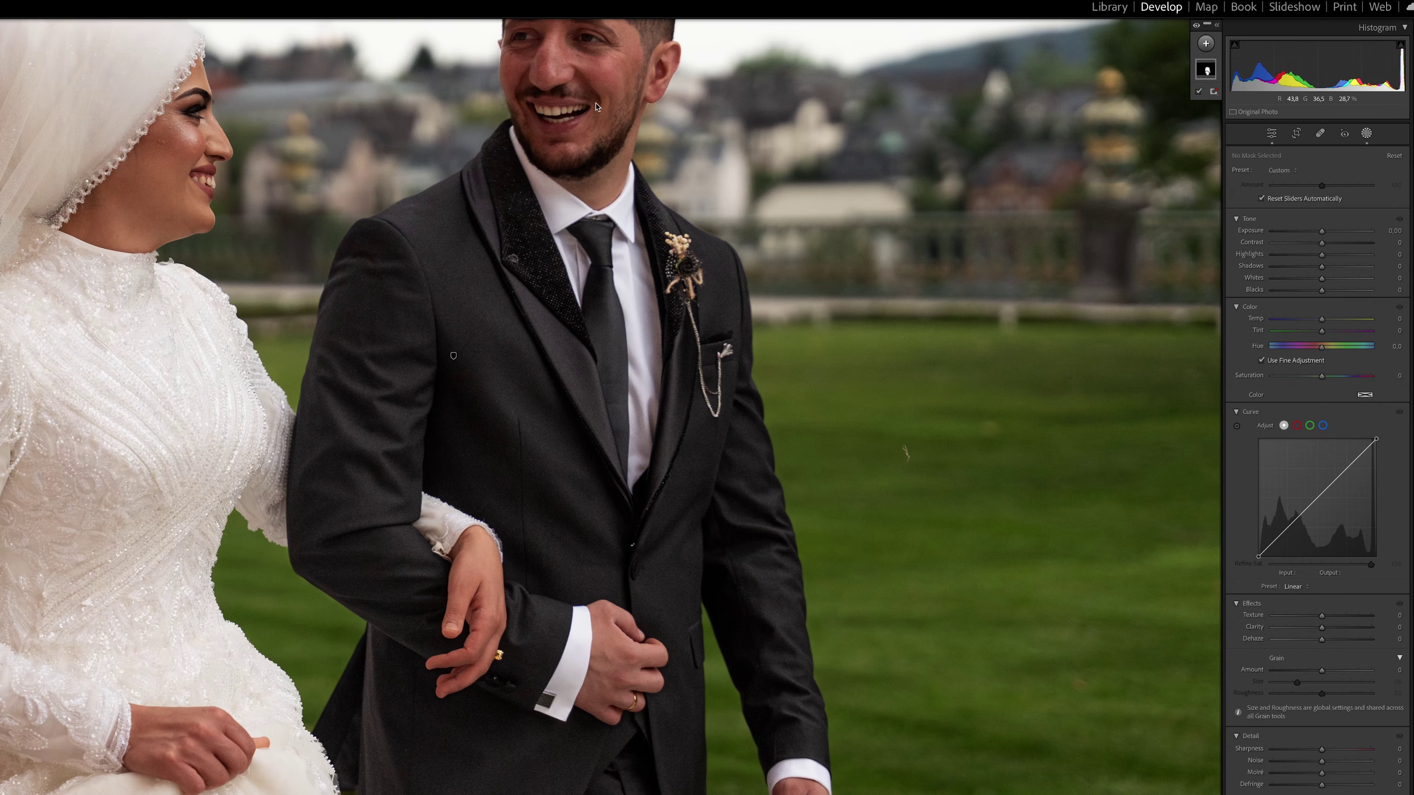
{"action": "scroll", "coordinate": [607, 273], "scroll_direction": "up", "scroll_amount": 2}
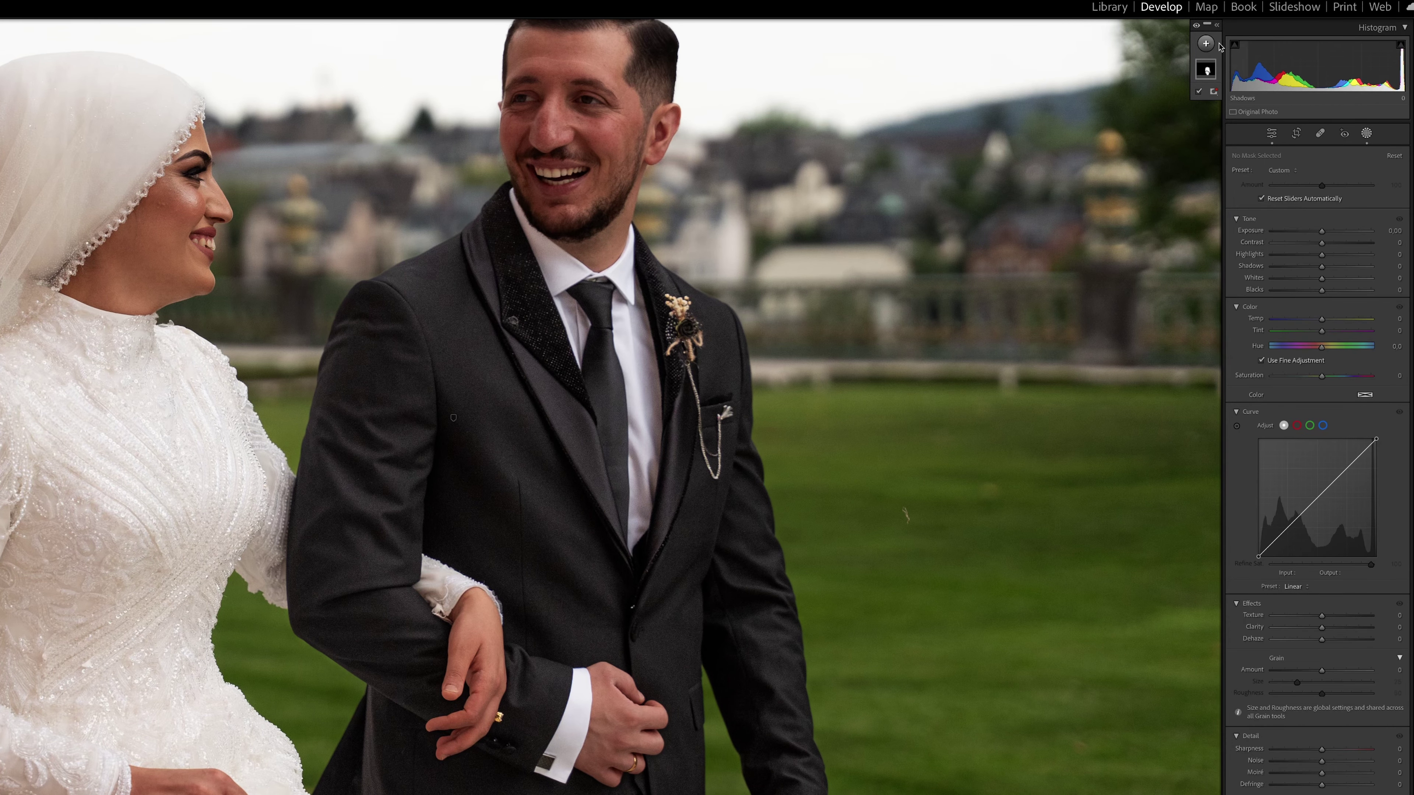
{"action": "left_click", "coordinate": [1205, 43]}
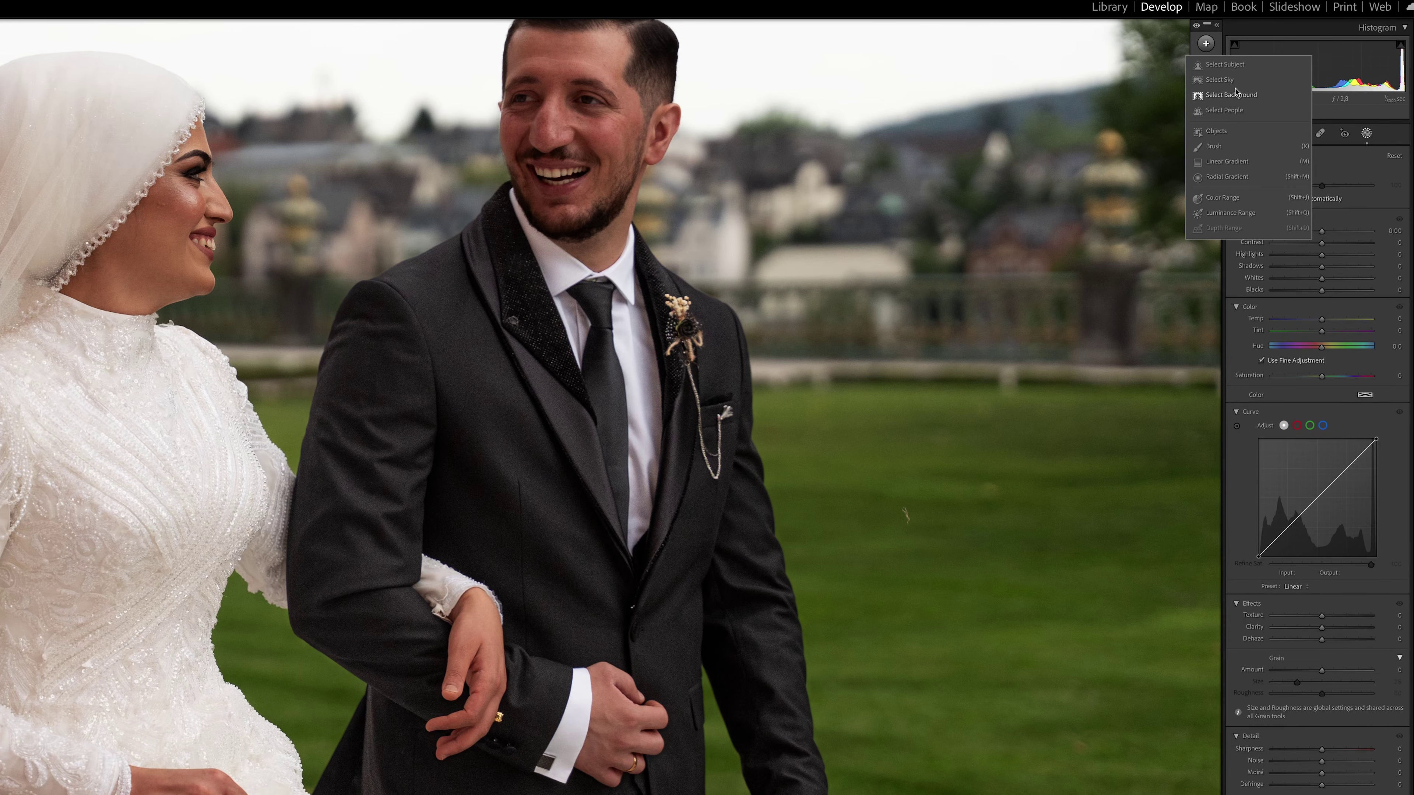
{"action": "left_click", "coordinate": [1238, 113]}
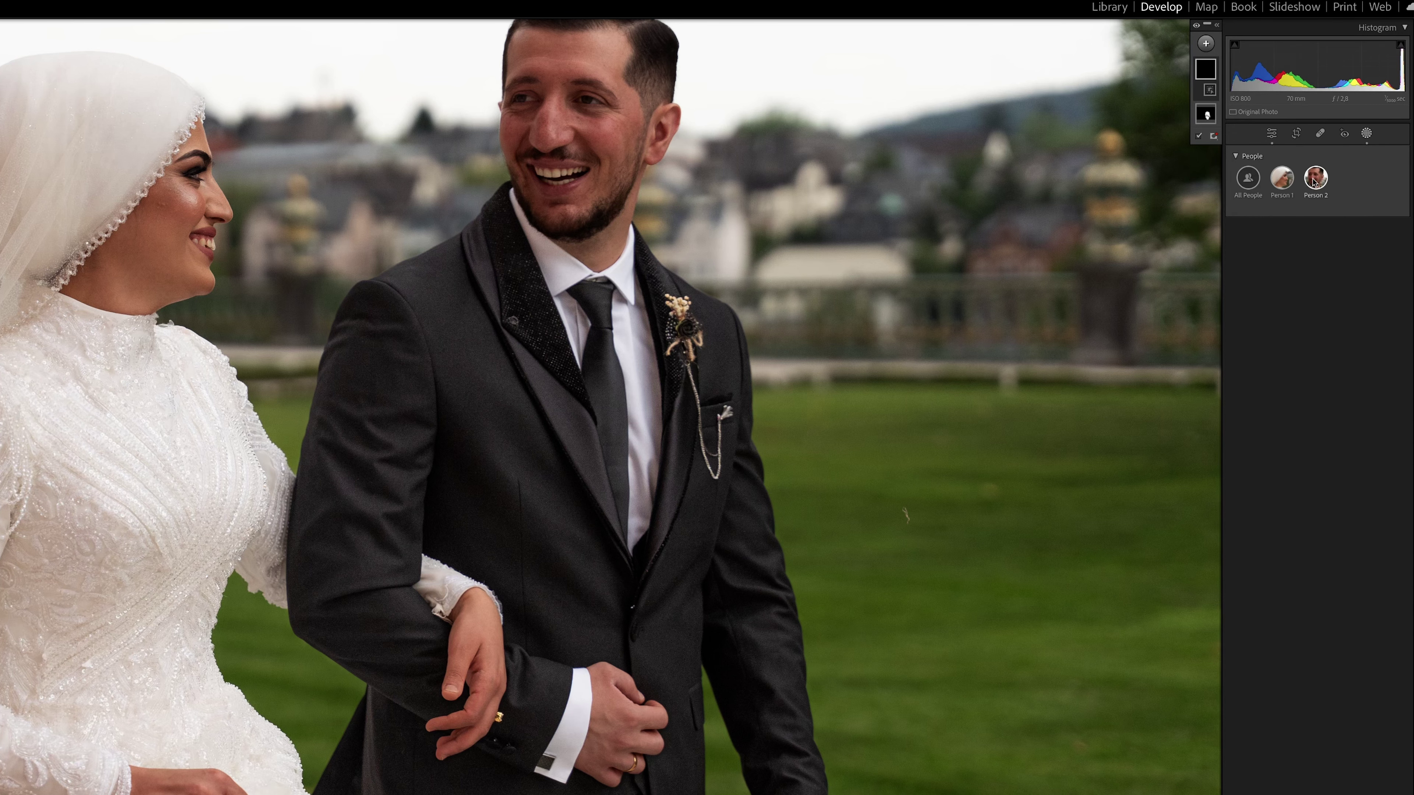
{"action": "left_click", "coordinate": [1281, 178]}
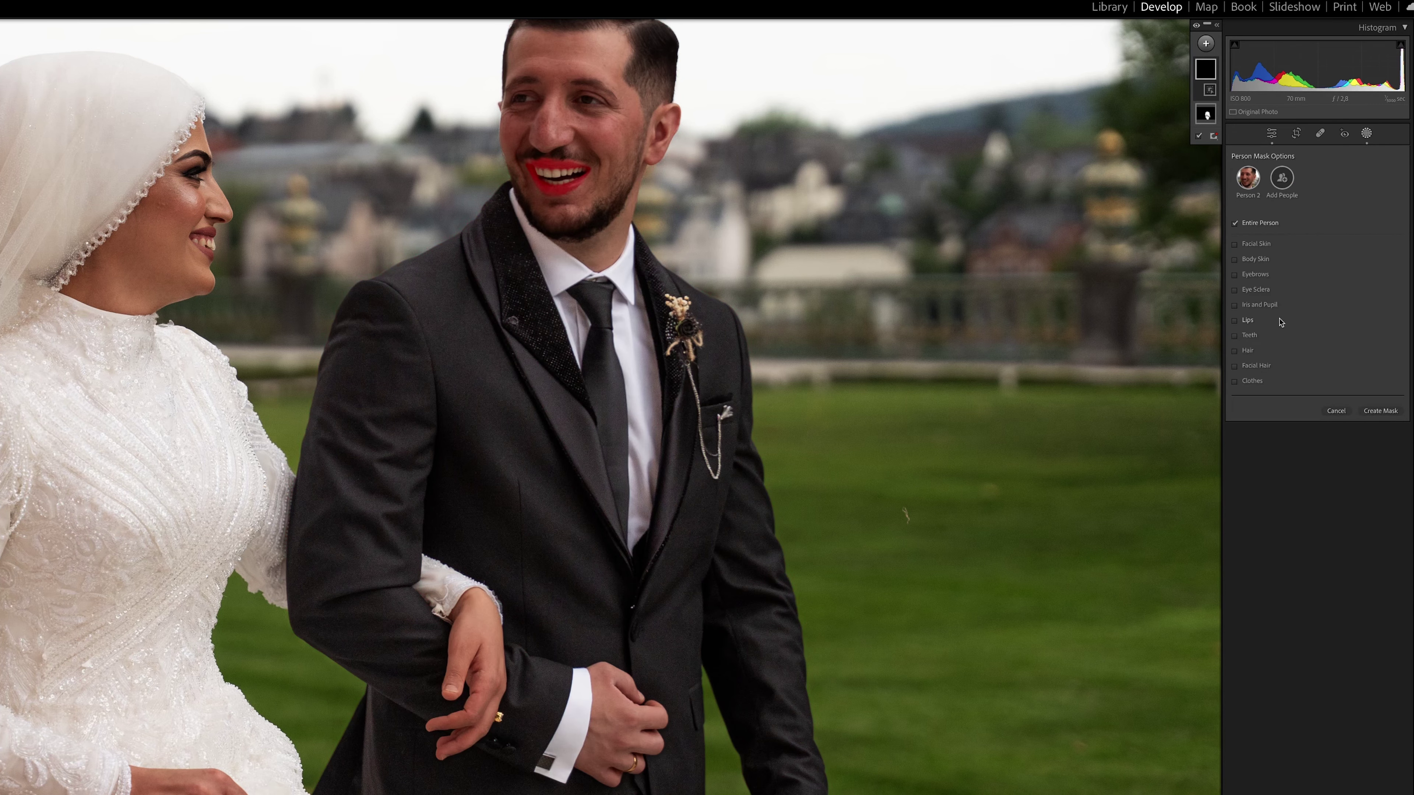
{"action": "left_click", "coordinate": [1255, 335]}
{"action": "left_click", "coordinate": [1379, 412]}
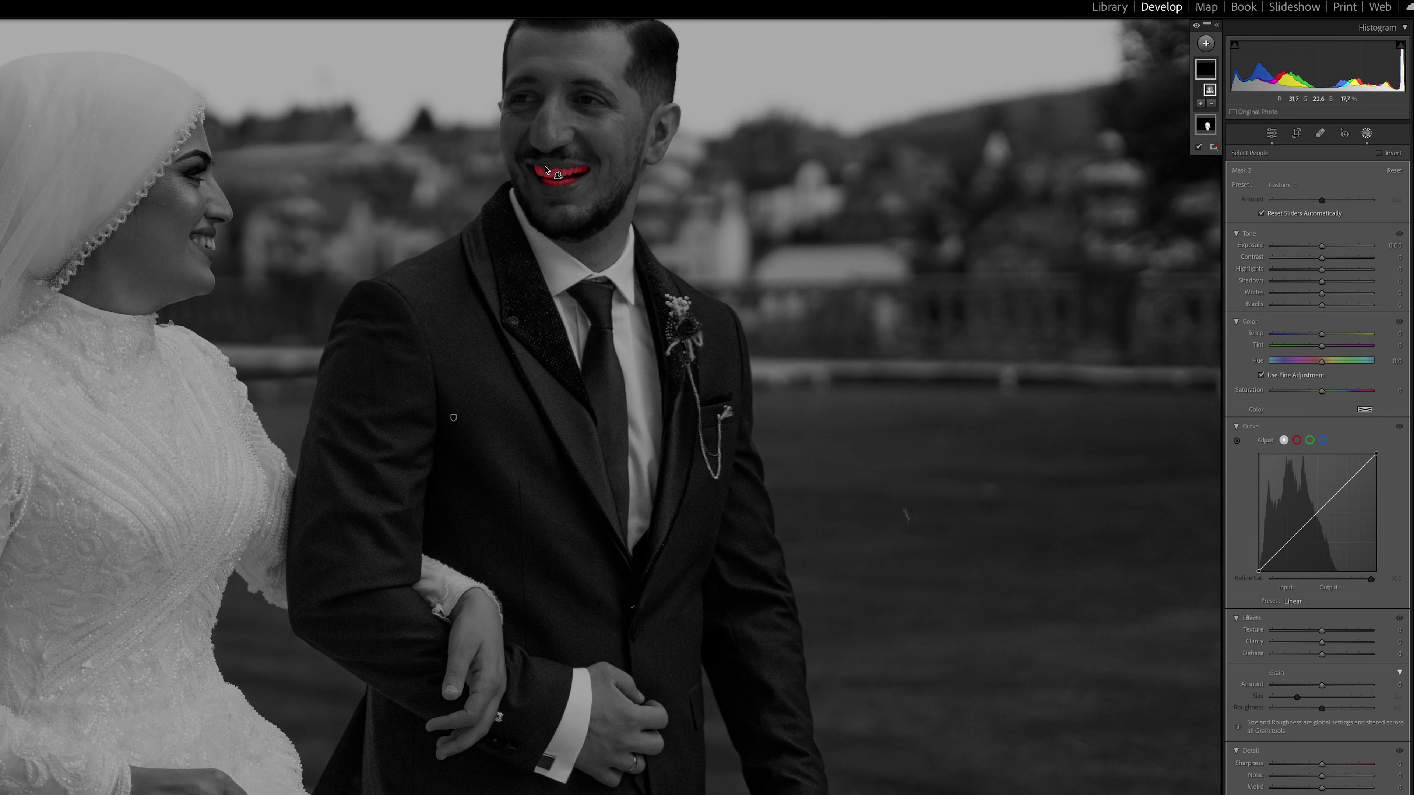
{"action": "key", "text": "o"}
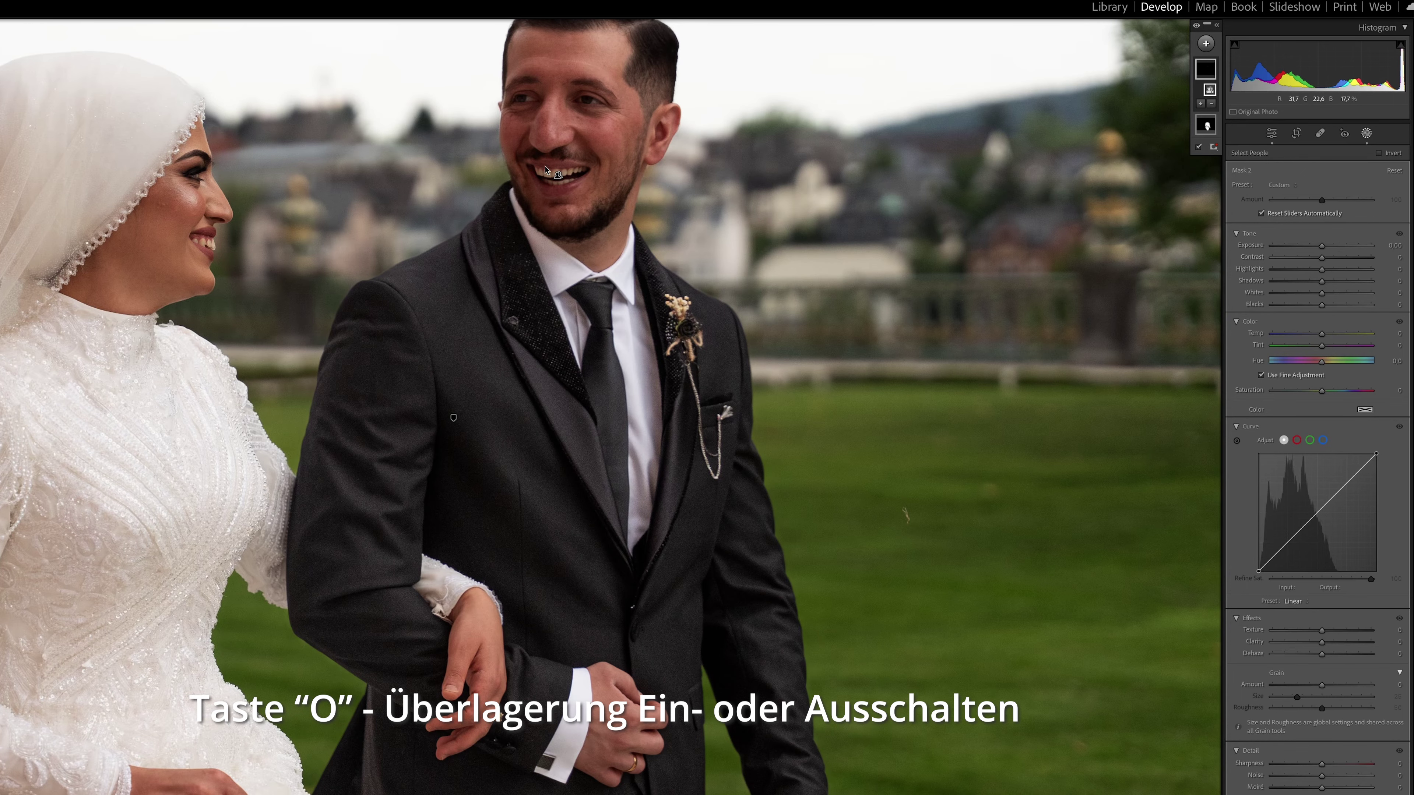
{"action": "key", "text": "o"}
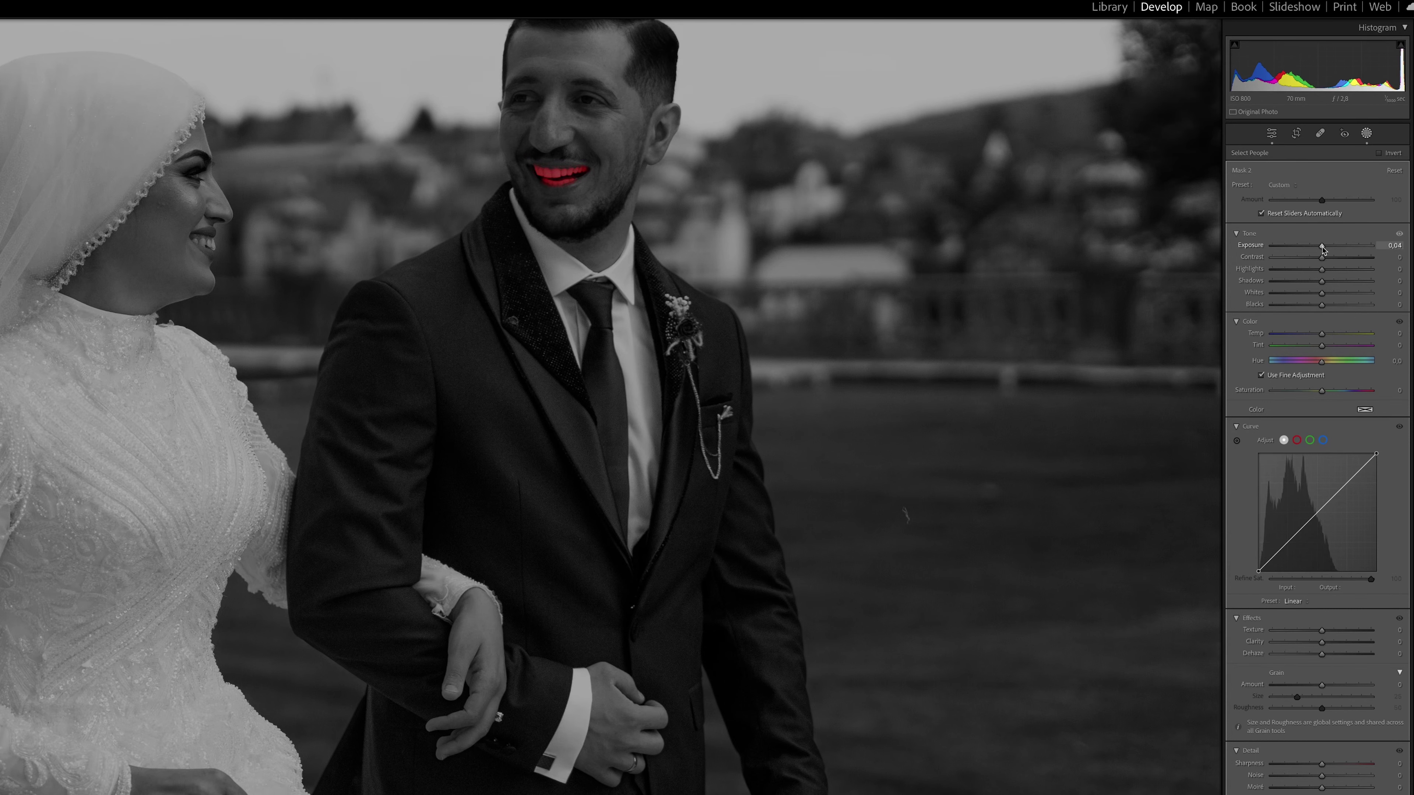
- Set the teeth mask to Exposure 0.13, Highlights 11 and Shadows 23, comparing before and after
{"action": "left_click_drag", "start_coordinate": [1322, 247], "coordinate": [1327, 248]}
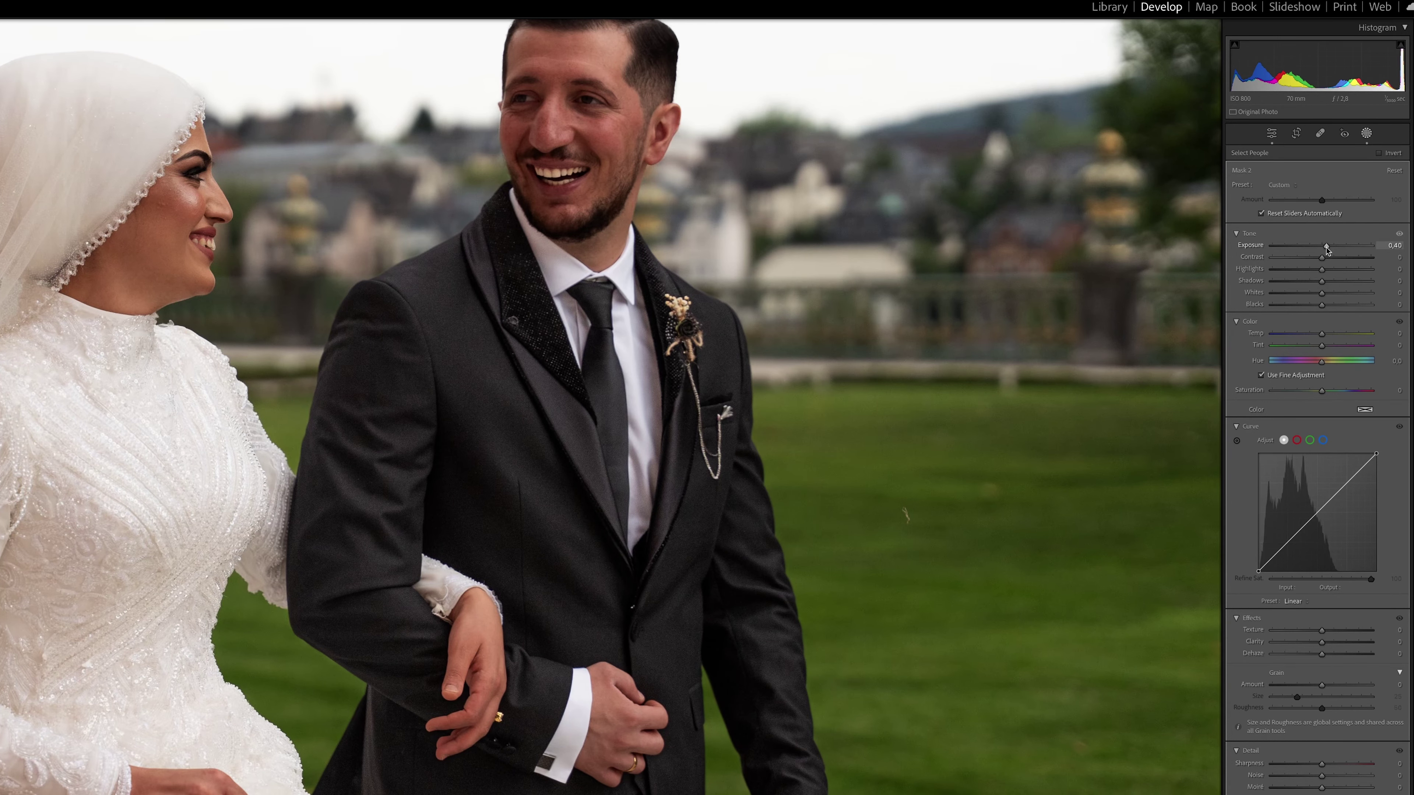
{"action": "left_click_drag", "start_coordinate": [1327, 251], "coordinate": [1326, 251]}
{"action": "left_click_drag", "start_coordinate": [1325, 251], "coordinate": [1324, 250]}
{"action": "left_click_drag", "start_coordinate": [1325, 248], "coordinate": [1325, 249]}
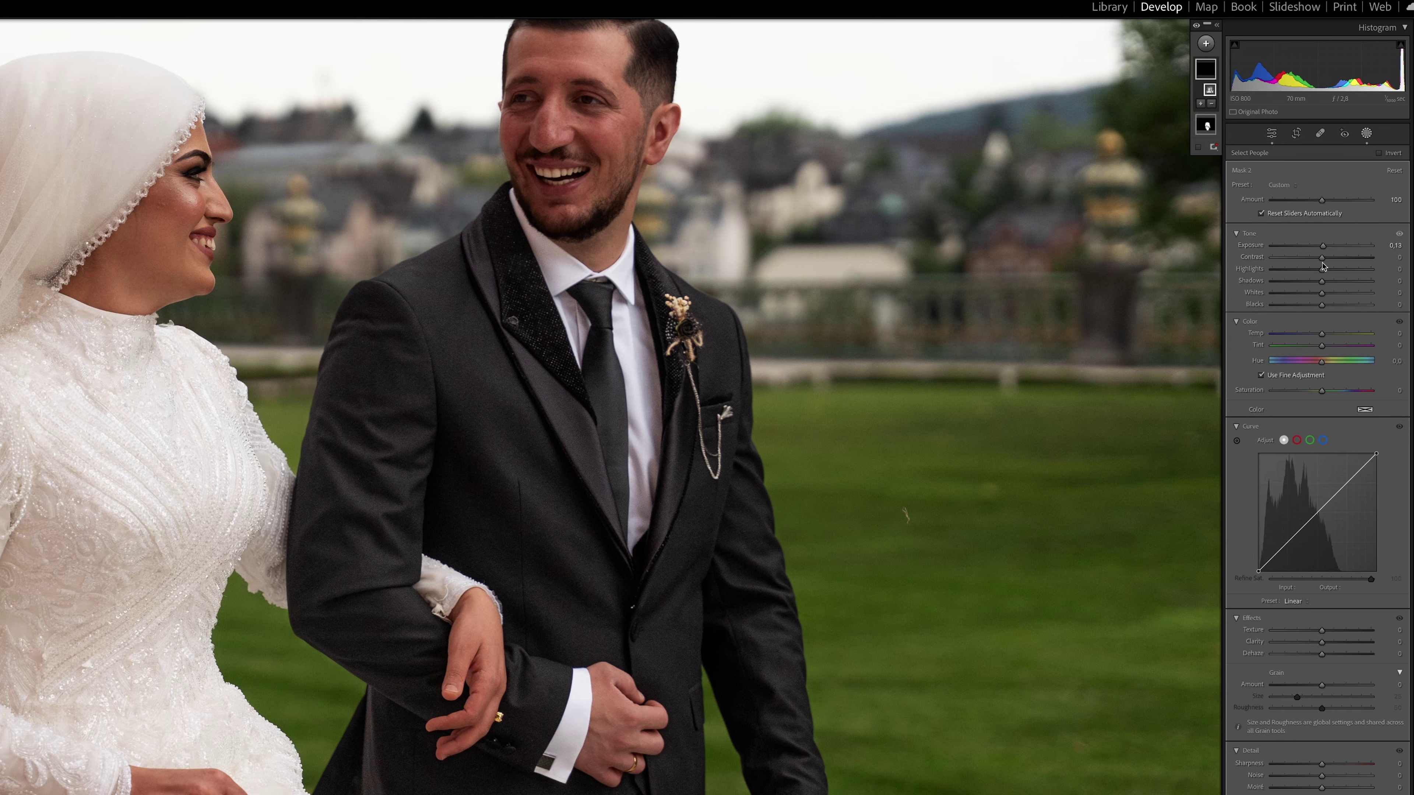
{"action": "left_click_drag", "start_coordinate": [1324, 272], "coordinate": [1329, 274]}
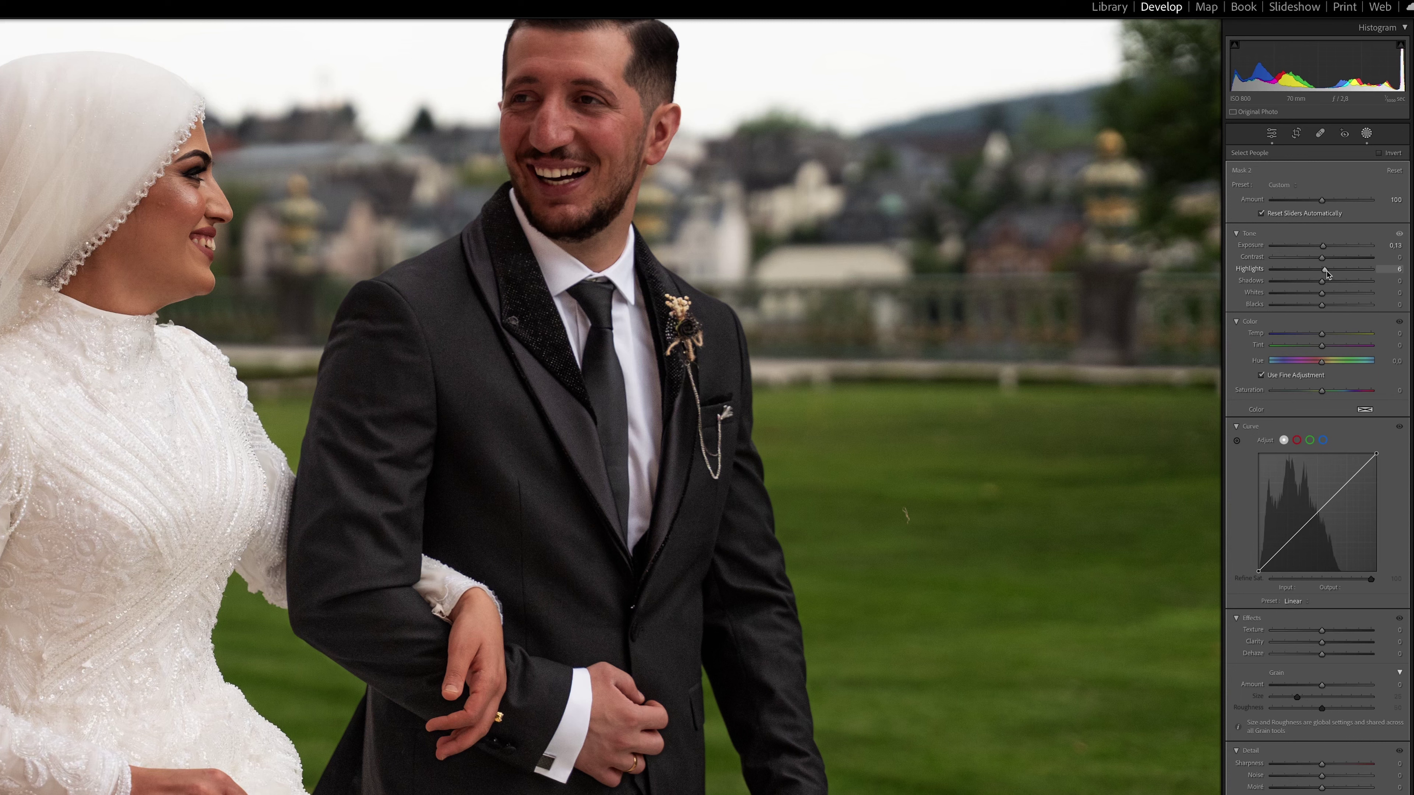
{"action": "left_click_drag", "start_coordinate": [1325, 284], "coordinate": [1336, 286]}
{"action": "left_click", "coordinate": [1399, 234]}
{"action": "left_click", "coordinate": [1400, 234]}
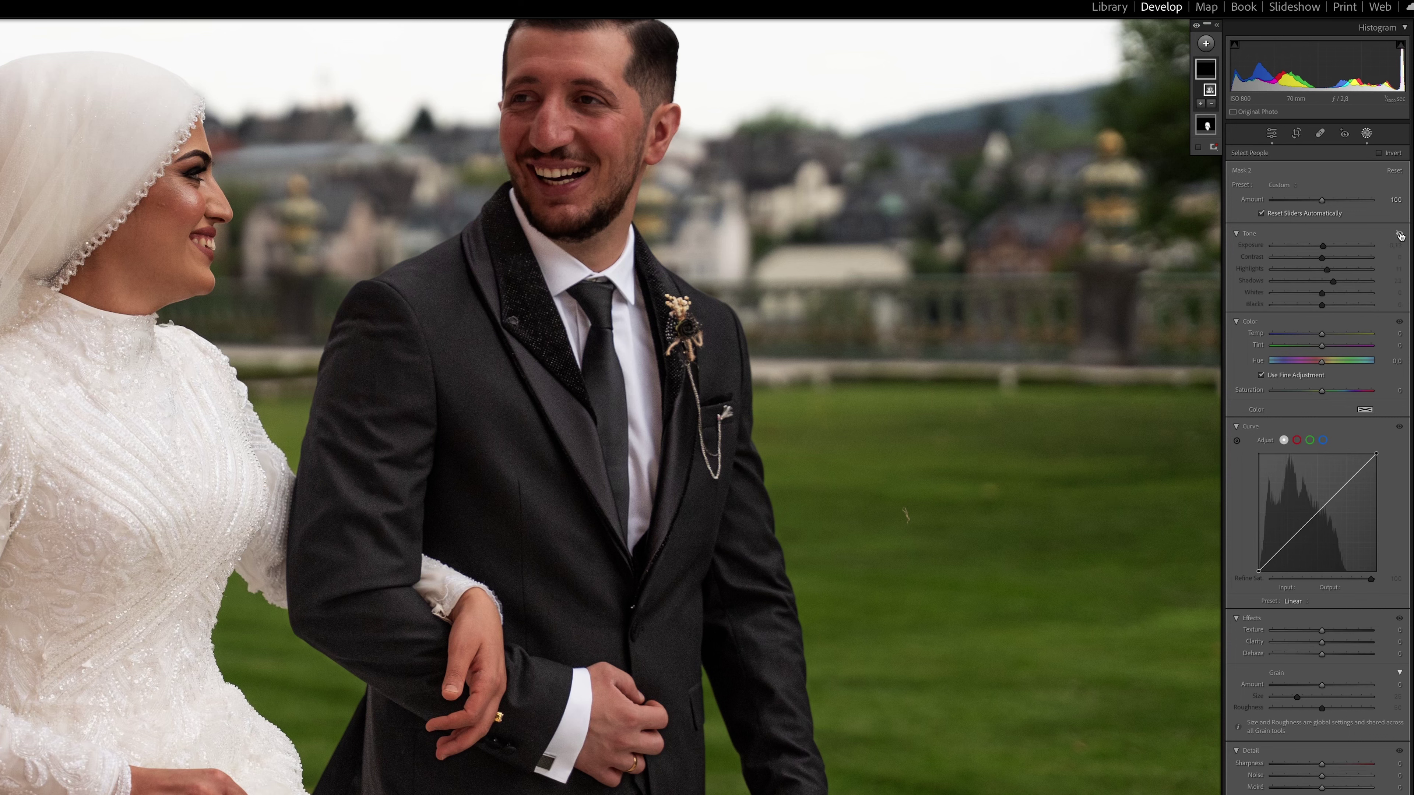
{"action": "left_click", "coordinate": [1399, 233]}
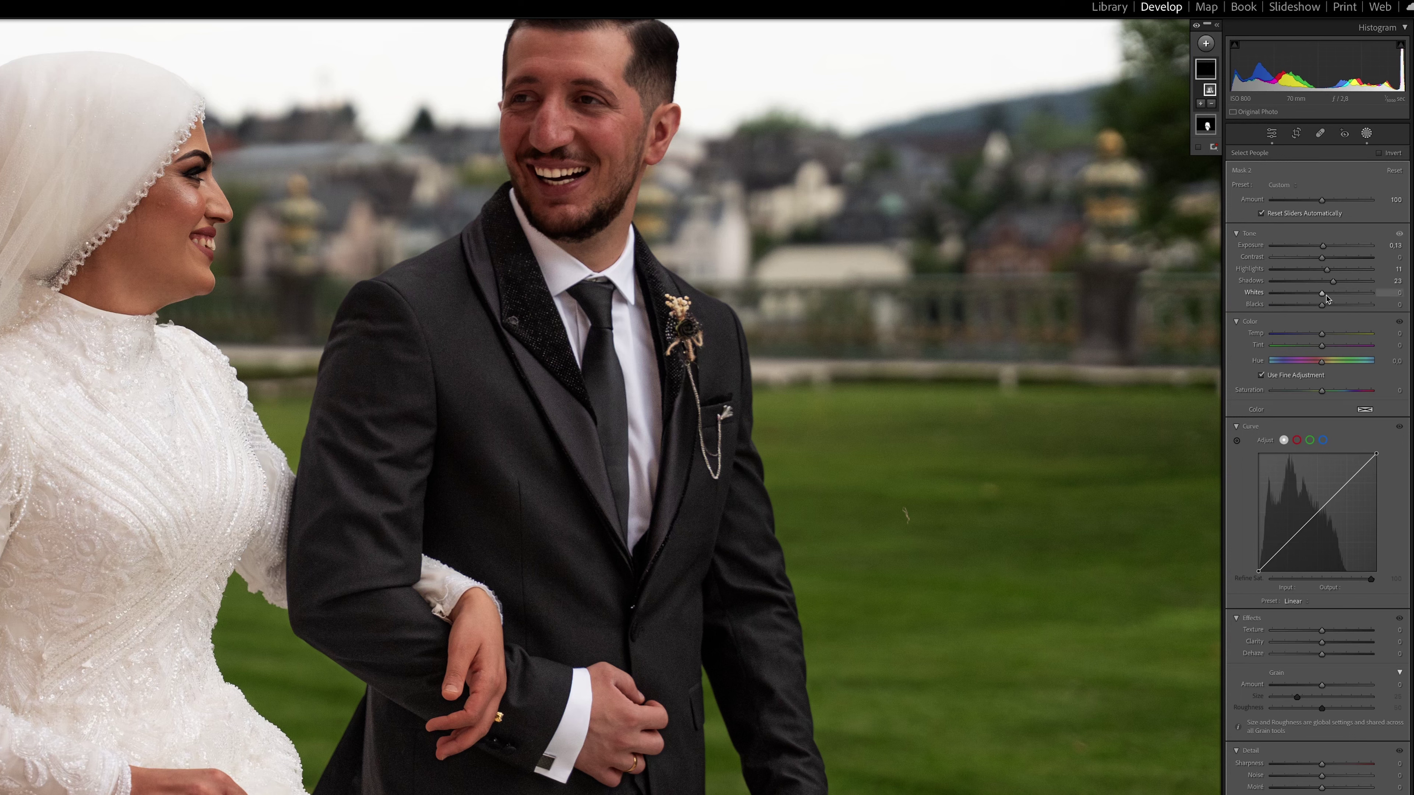
- Raise the teeth mask's Whites to 11 and preview it with the tone adjustments off
{"action": "left_click_drag", "start_coordinate": [1323, 294], "coordinate": [1326, 294]}
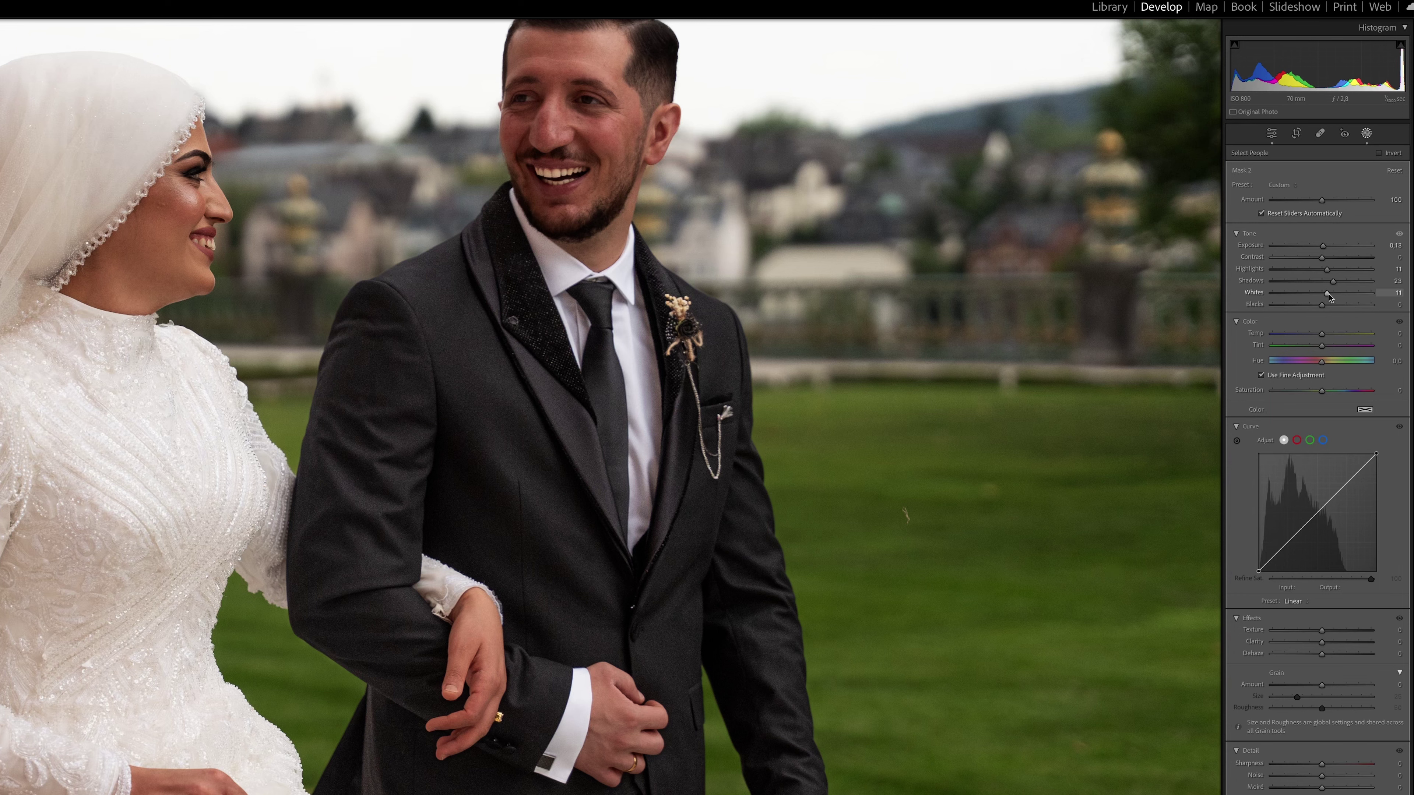
{"action": "left_click", "coordinate": [1400, 233]}
{"action": "left_click", "coordinate": [1400, 234]}
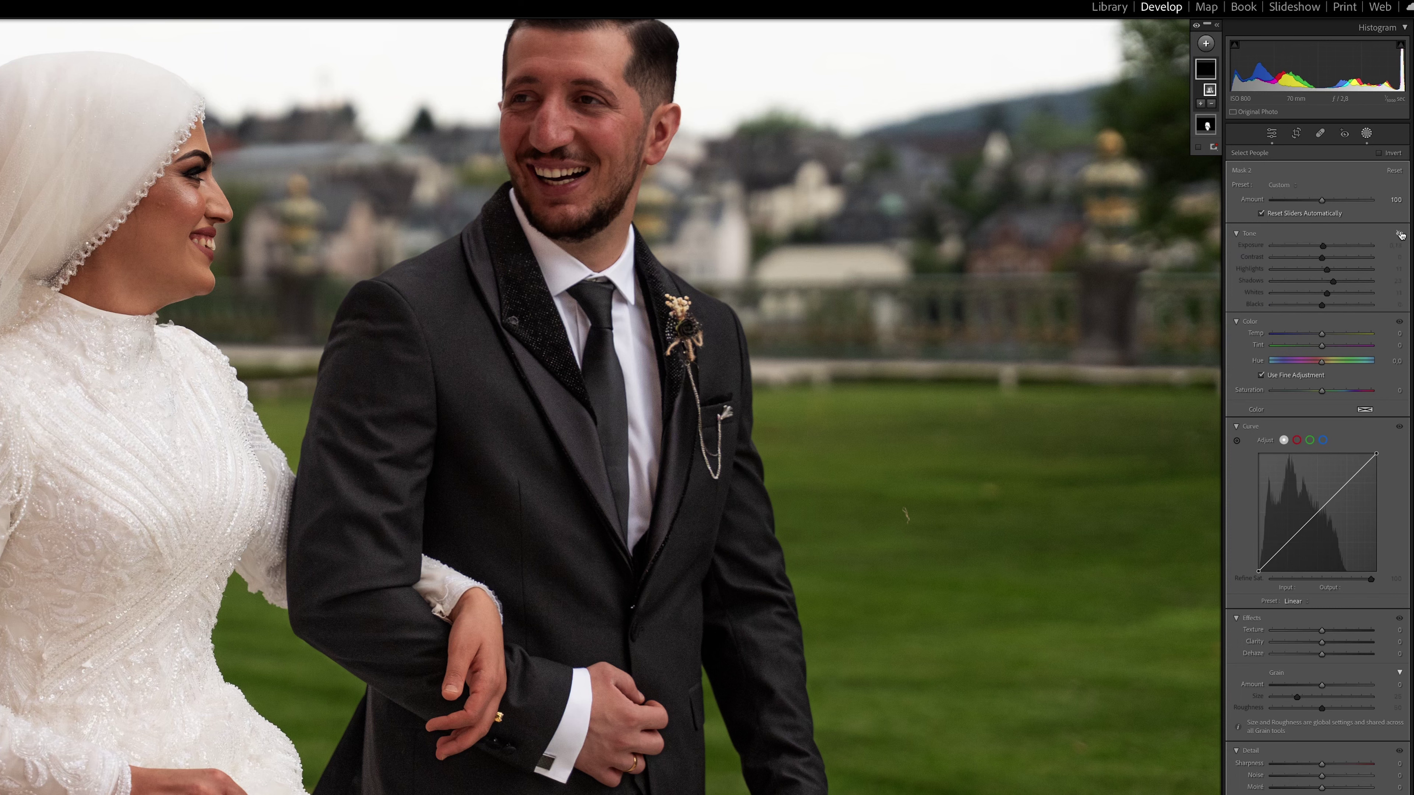
{"action": "left_click", "coordinate": [1201, 103]}
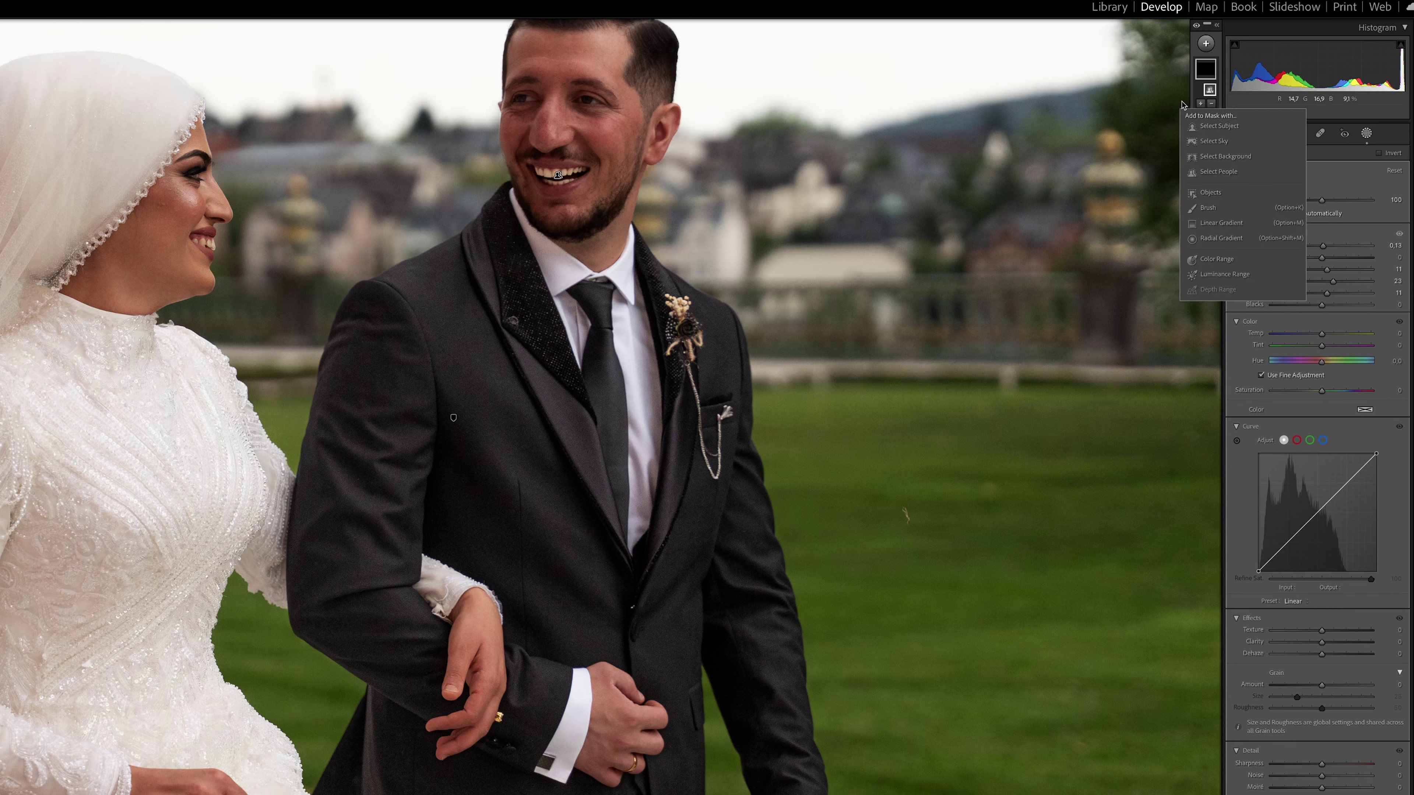
- Add Person 1's teeth to the existing teeth mask
{"action": "left_click", "coordinate": [1239, 171]}
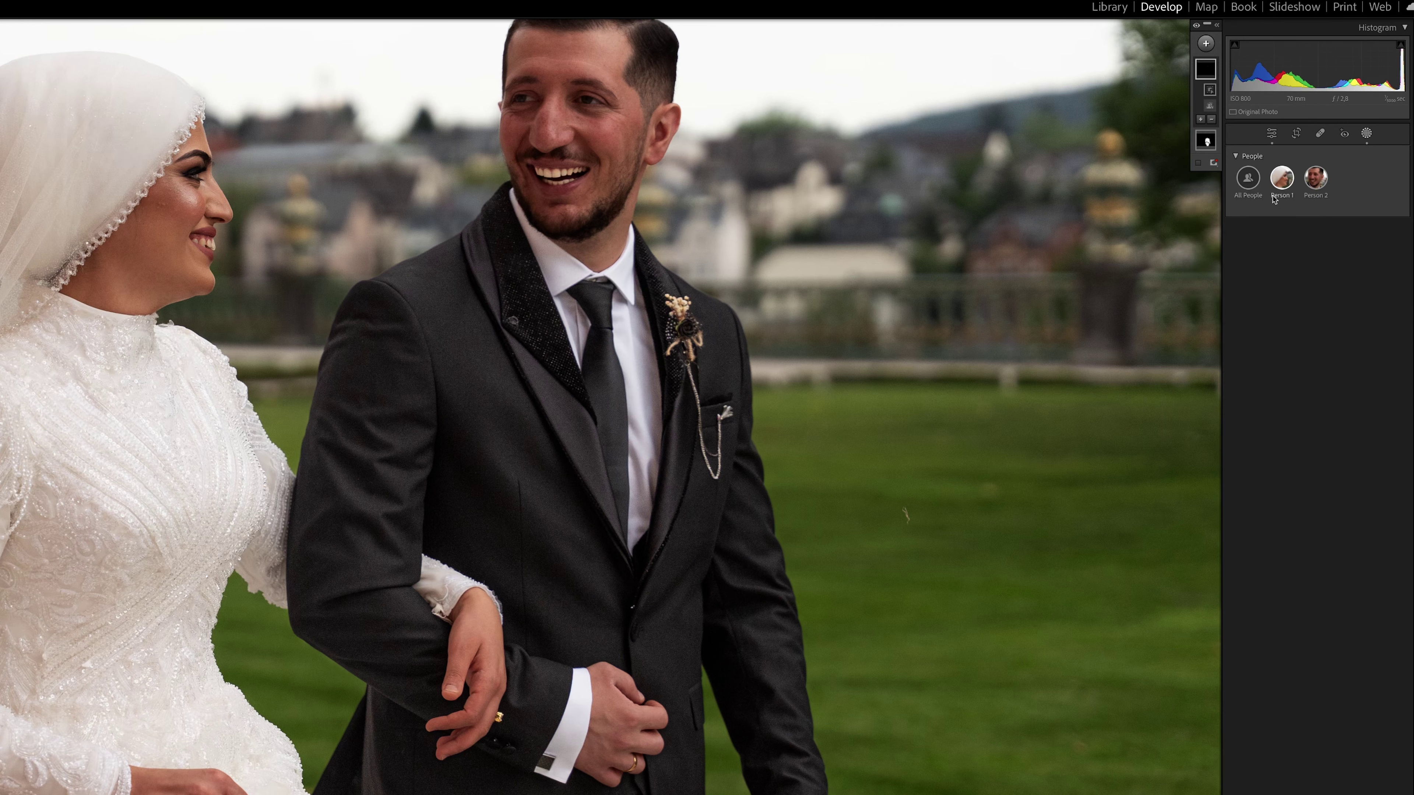
{"action": "left_click", "coordinate": [1259, 321]}
{"action": "left_click", "coordinate": [1380, 366]}
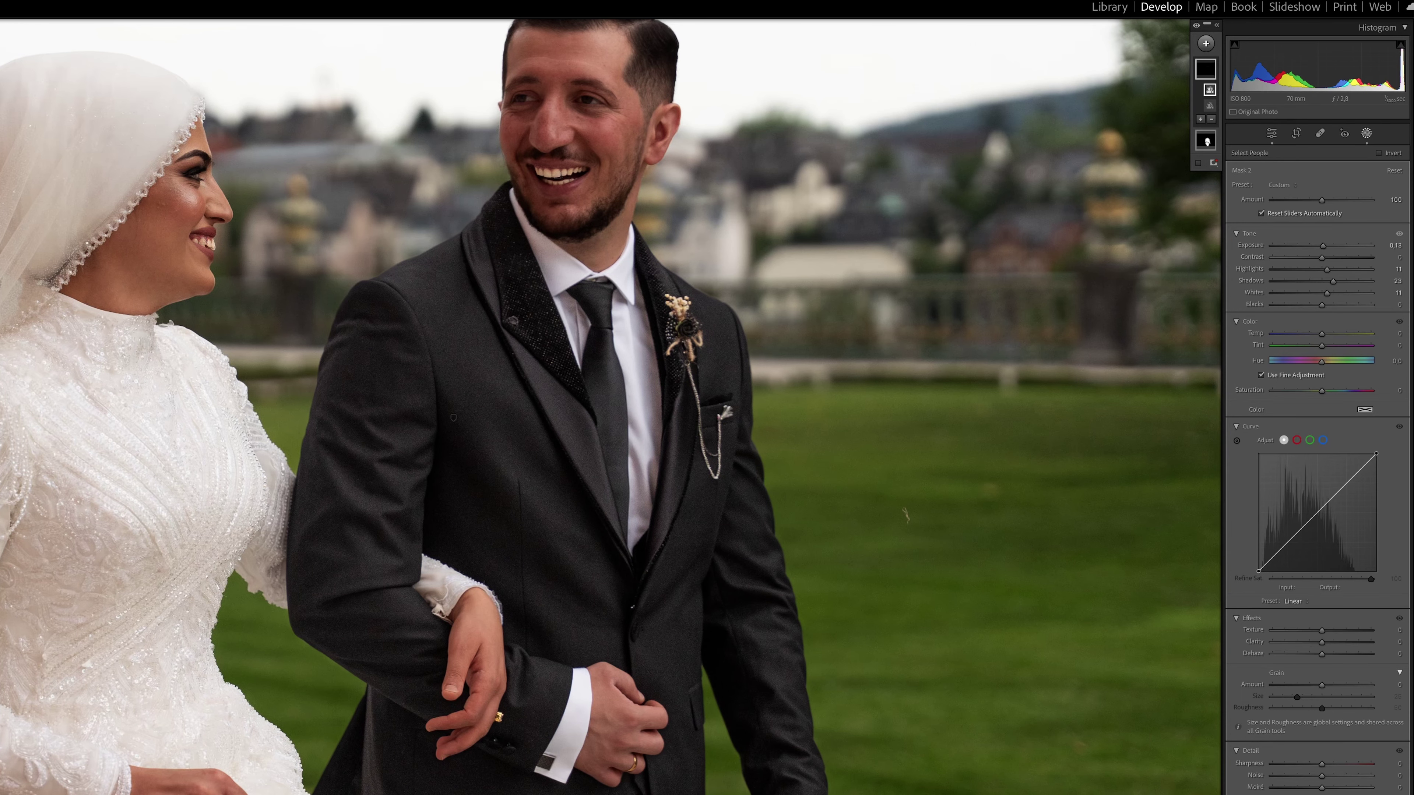
- Compare the teeth brightening off and on, then start a new Select People mask
{"action": "left_click", "coordinate": [1400, 234]}
{"action": "left_click", "coordinate": [1399, 234]}
{"action": "left_click", "coordinate": [1206, 42]}
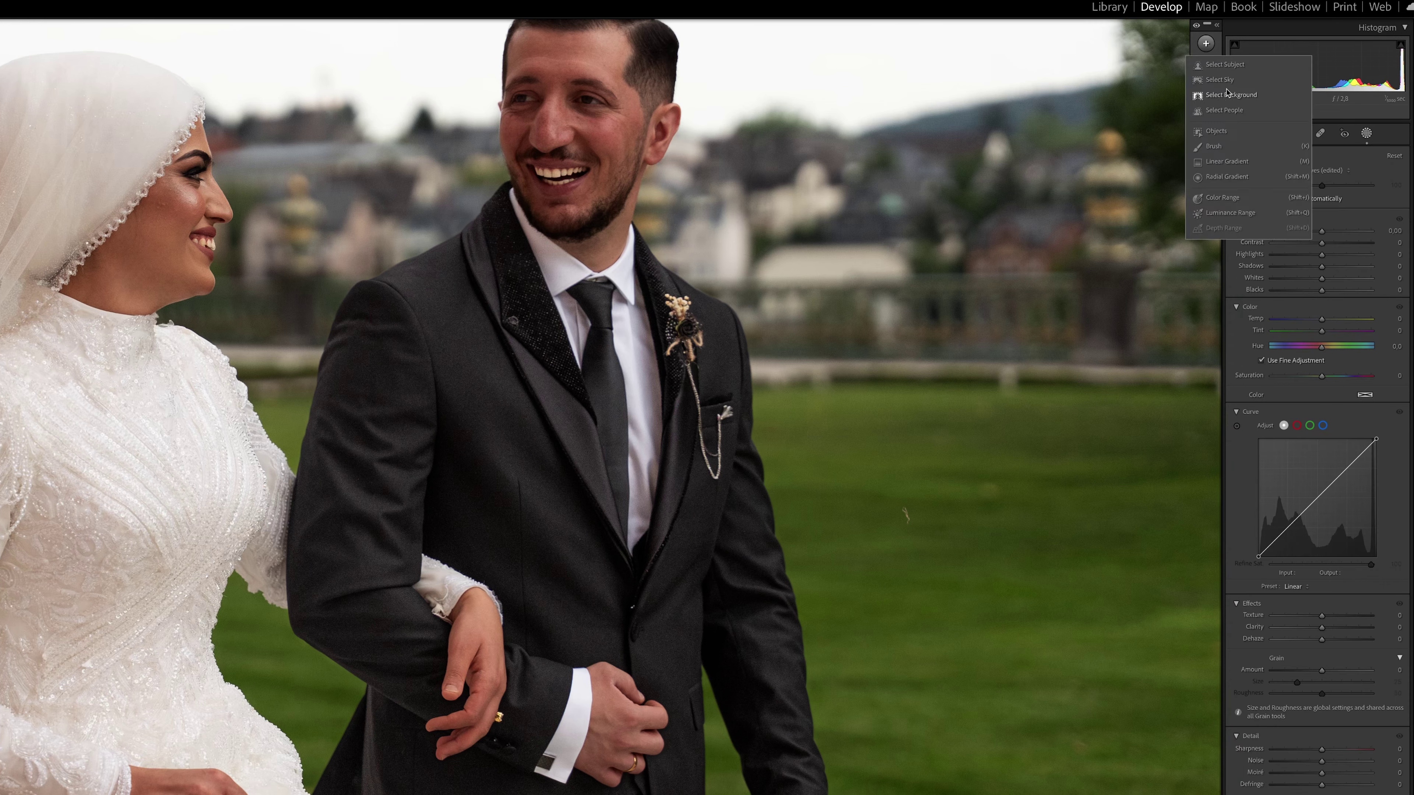
{"action": "left_click", "coordinate": [1244, 109]}
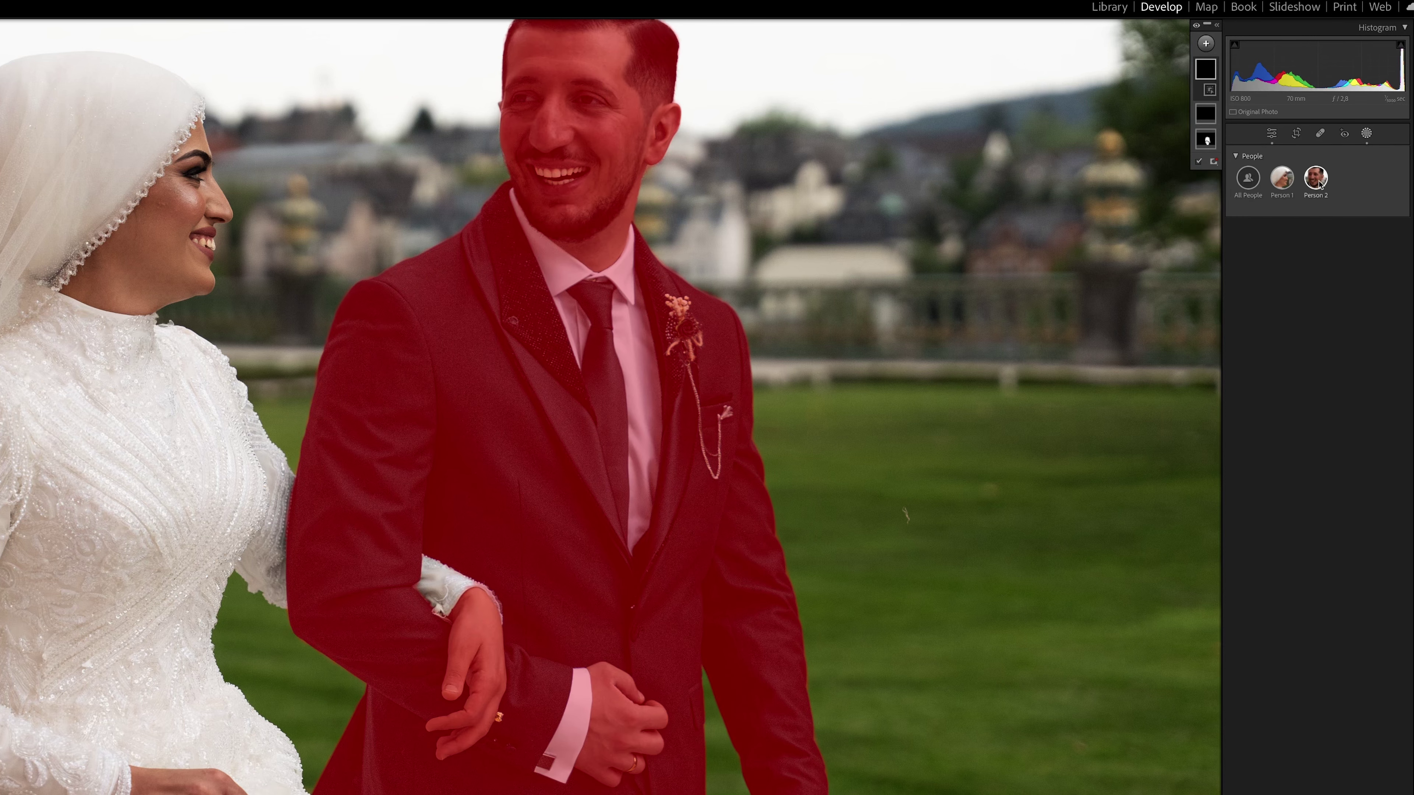
- Create a Person 2 mask of Eye Sclera and Iris and Pupil, leaving Exposure at zero
{"action": "left_click", "coordinate": [1319, 183]}
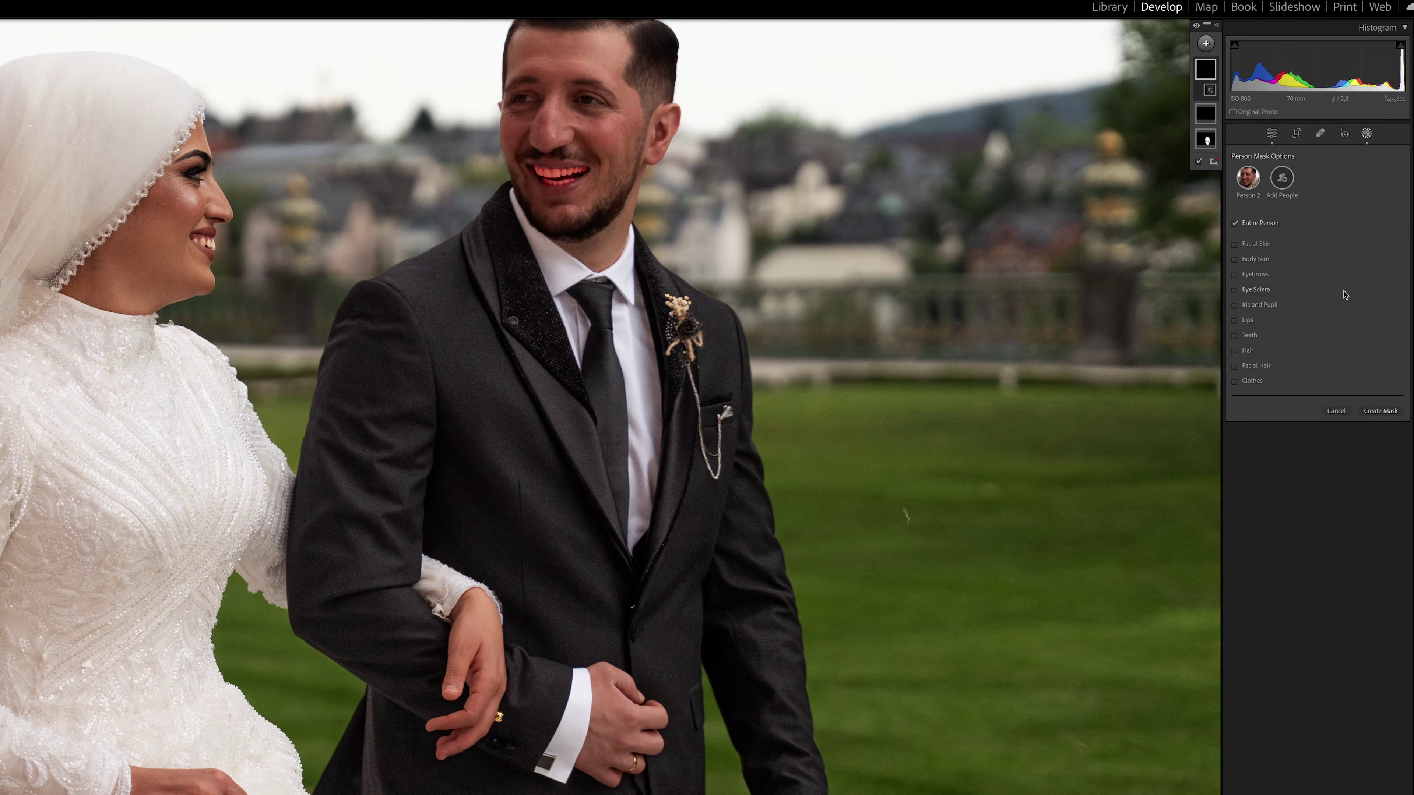
{"action": "left_click", "coordinate": [1250, 290]}
{"action": "left_click", "coordinate": [1263, 306]}
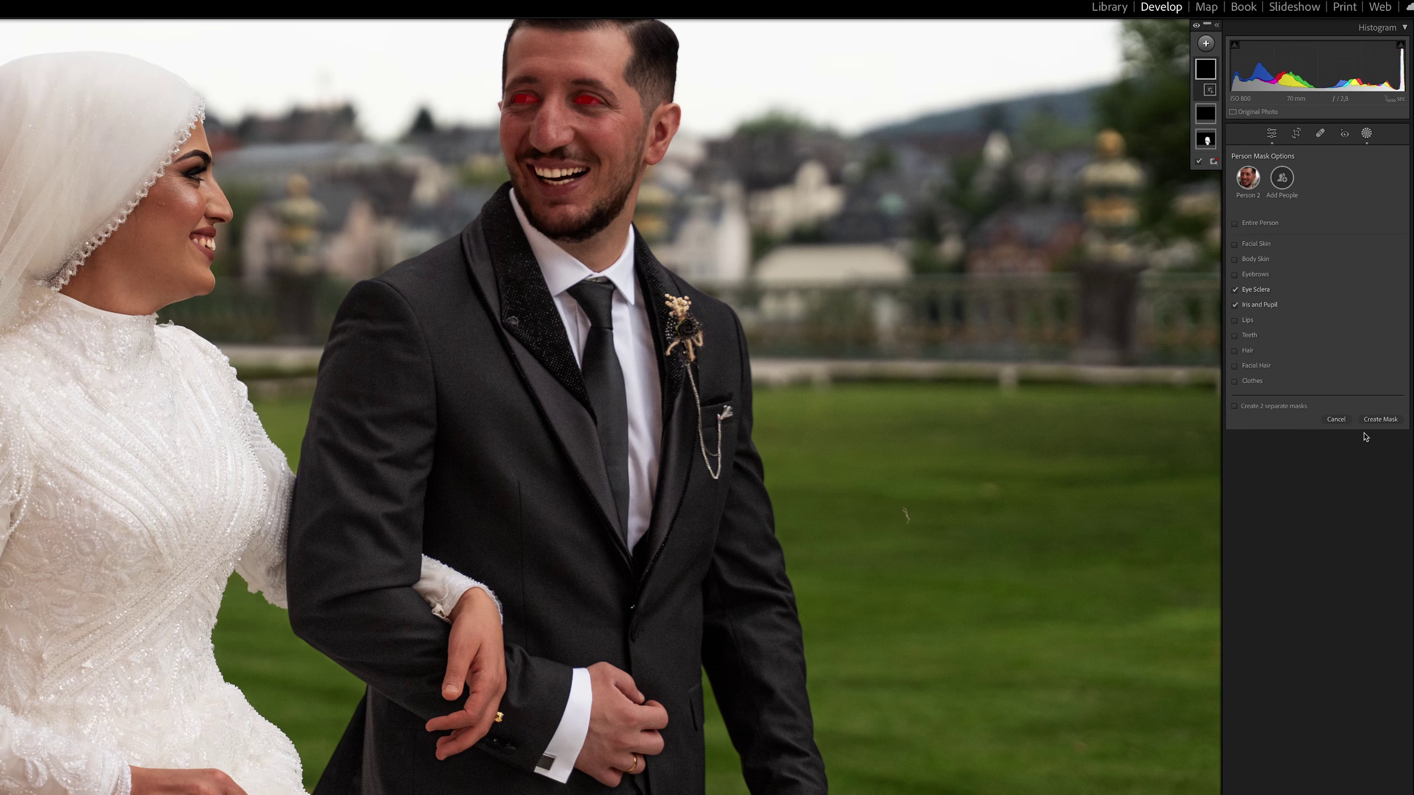
{"action": "left_click", "coordinate": [1382, 420]}
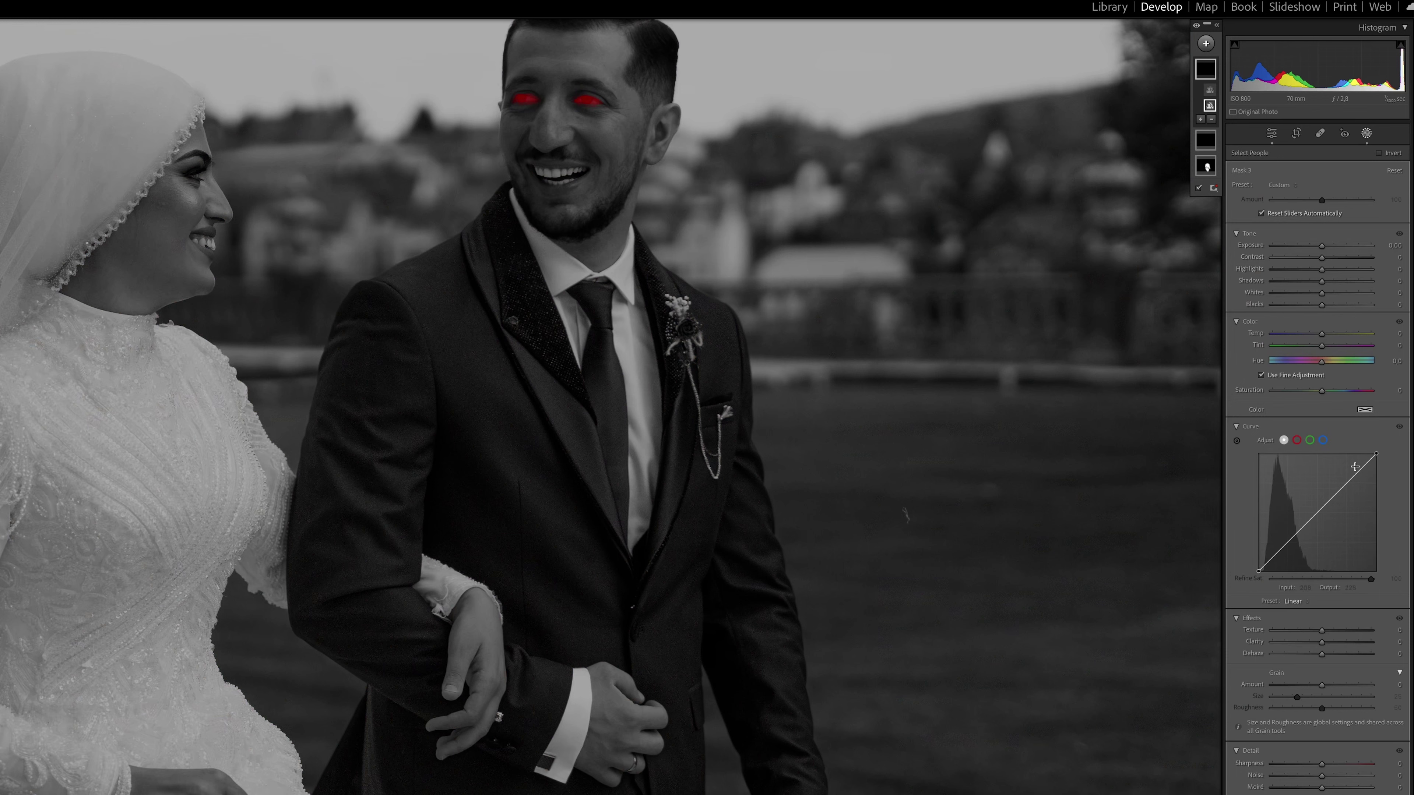
{"action": "mouse_move", "coordinate": [1333, 243]}
{"action": "left_mouse_down"}
{"action": "mouse_move", "coordinate": [1325, 261]}
{"action": "mouse_move", "coordinate": [1340, 262]}
{"action": "left_mouse_up"}
{"action": "double_click", "coordinate": [1329, 245]}
- Set the eye mask to Contrast 33, Highlights 33, Shadows 28, Whites 47 and Saturation 19
{"action": "left_click_drag", "start_coordinate": [1322, 273], "coordinate": [1338, 273]}
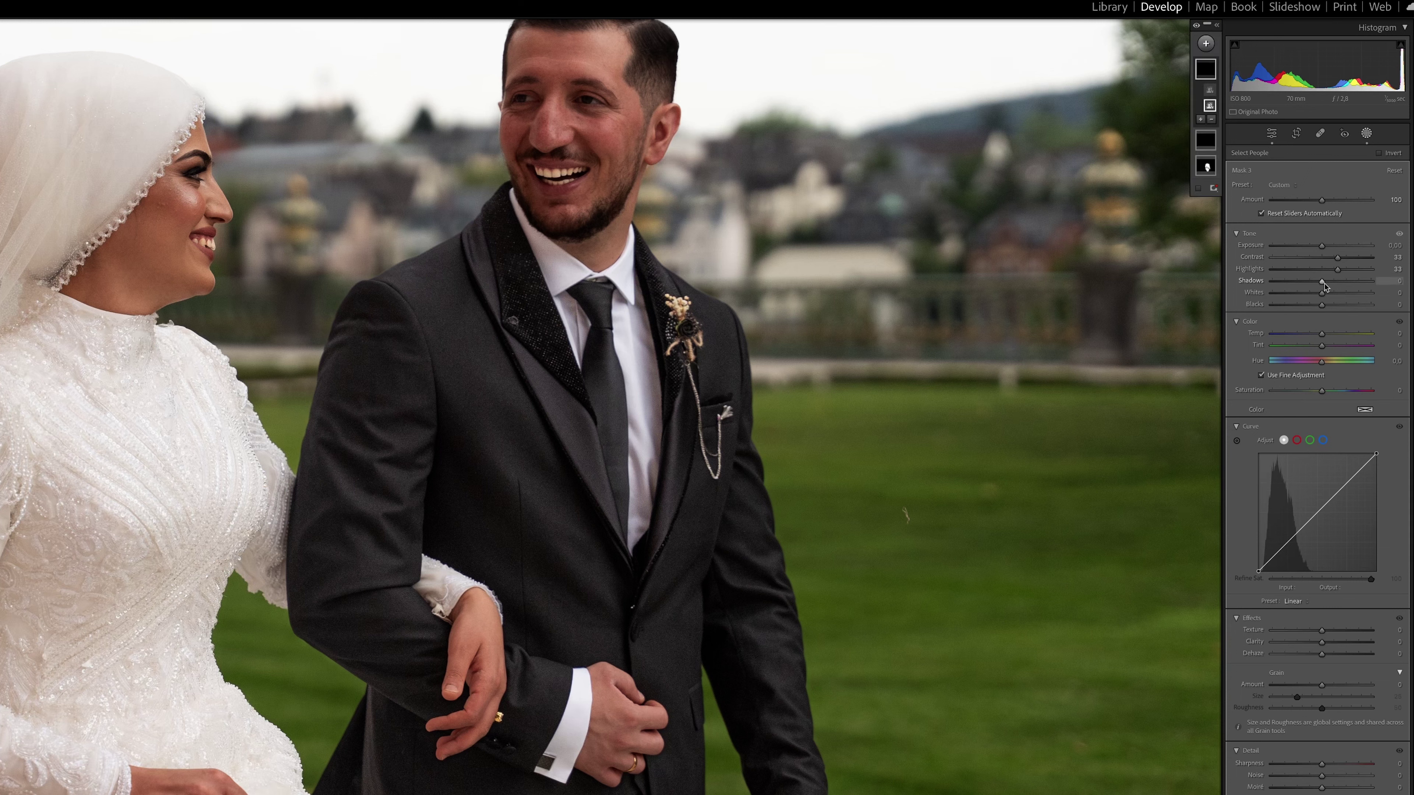
{"action": "left_click_drag", "start_coordinate": [1329, 282], "coordinate": [1337, 282]}
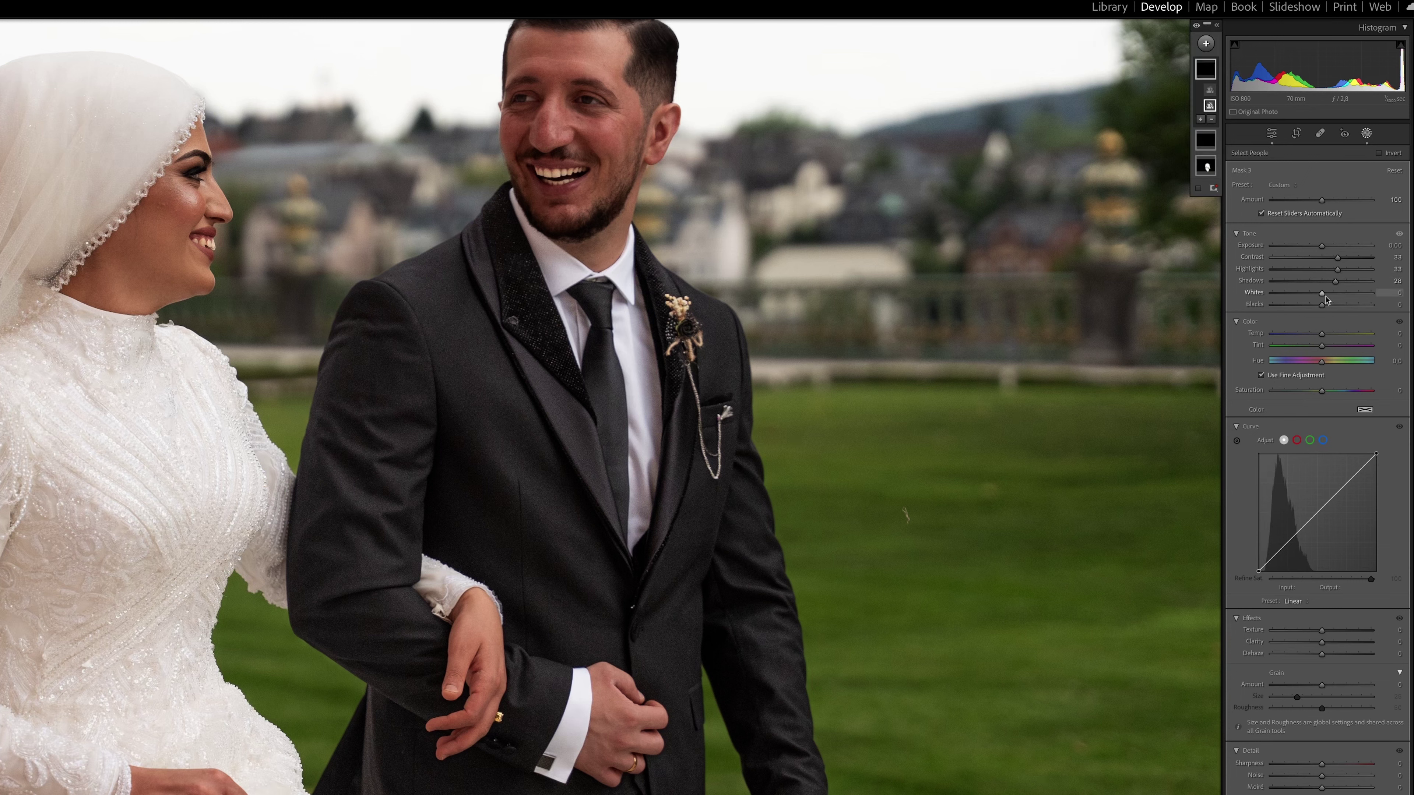
{"action": "left_click_drag", "start_coordinate": [1323, 293], "coordinate": [1343, 293]}
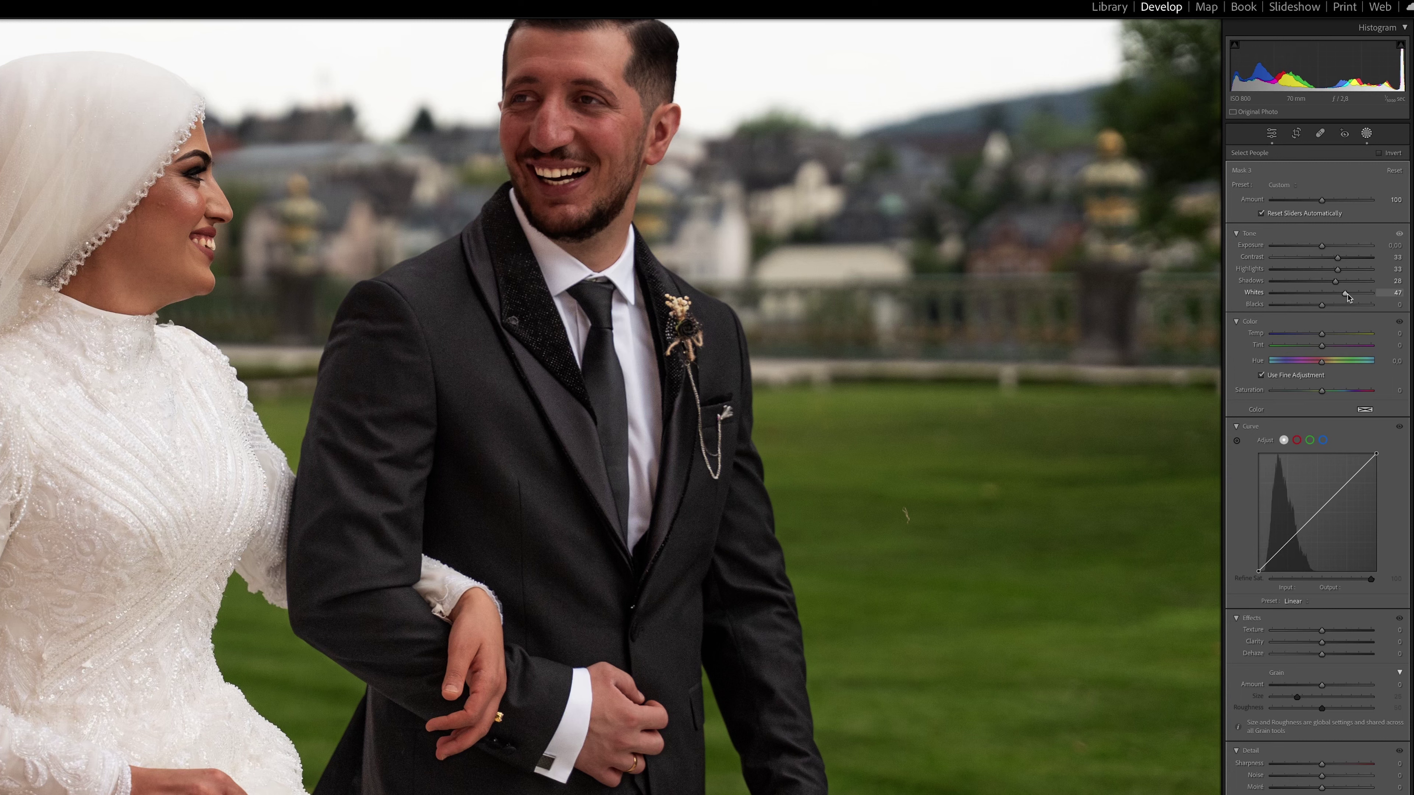
{"action": "left_click", "coordinate": [1322, 391]}
{"action": "left_click_drag", "start_coordinate": [1323, 392], "coordinate": [1325, 393]}
{"action": "left_click_drag", "start_coordinate": [1329, 394], "coordinate": [1333, 395]}
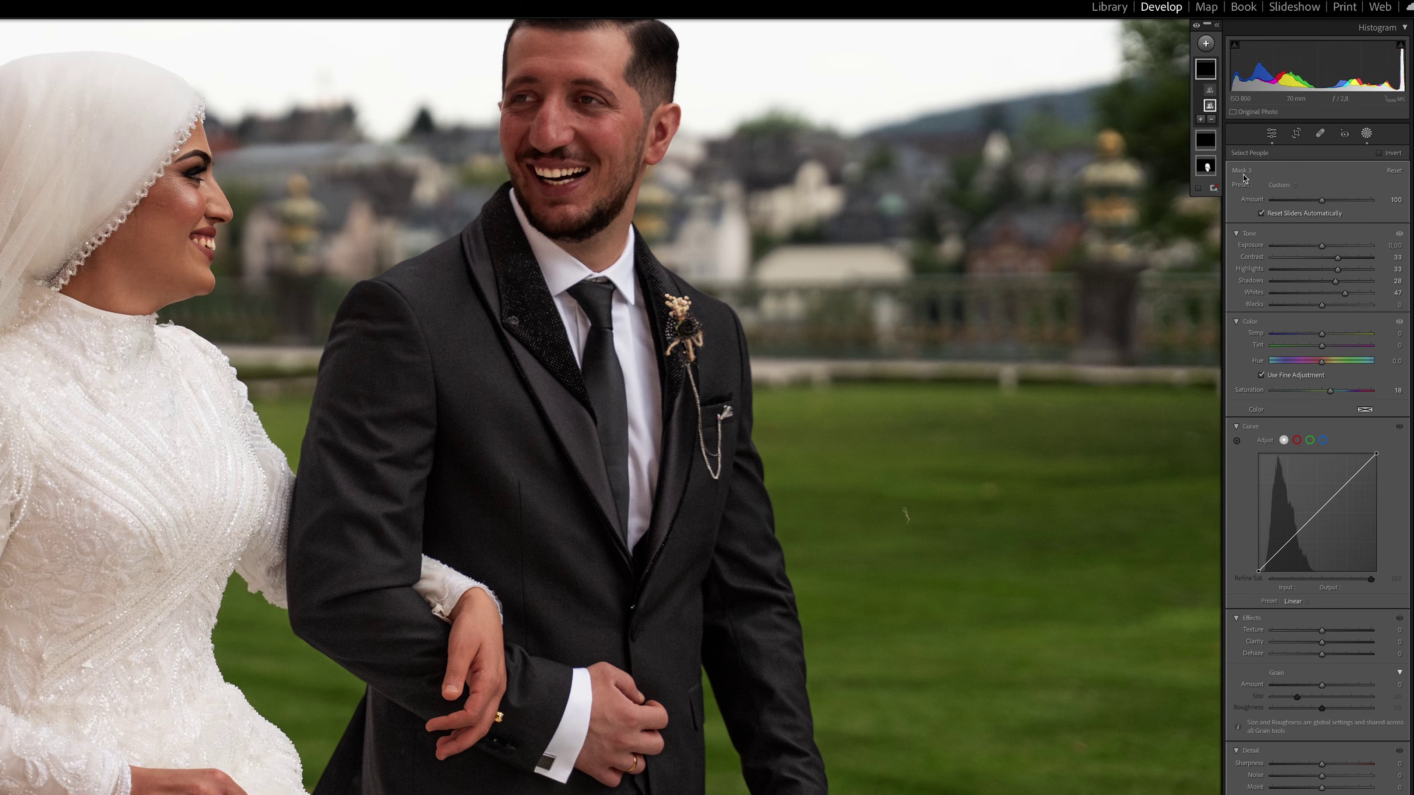
{"action": "left_click", "coordinate": [1400, 234]}
{"action": "left_click", "coordinate": [1399, 235]}
{"action": "left_click", "coordinate": [1399, 234]}
{"action": "left_click", "coordinate": [1399, 234]}
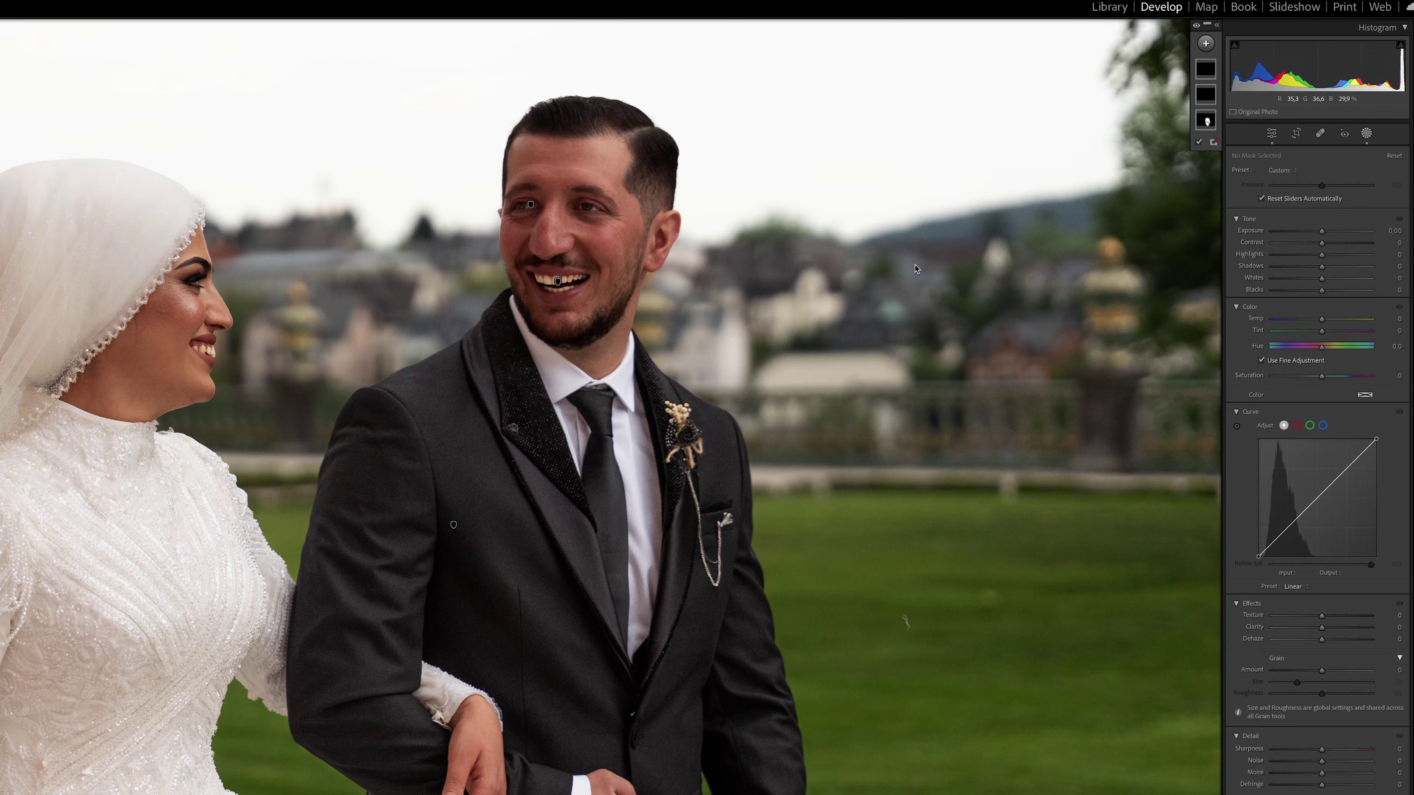
{"action": "scroll", "coordinate": [909, 265], "scroll_direction": "down", "scroll_amount": 1}
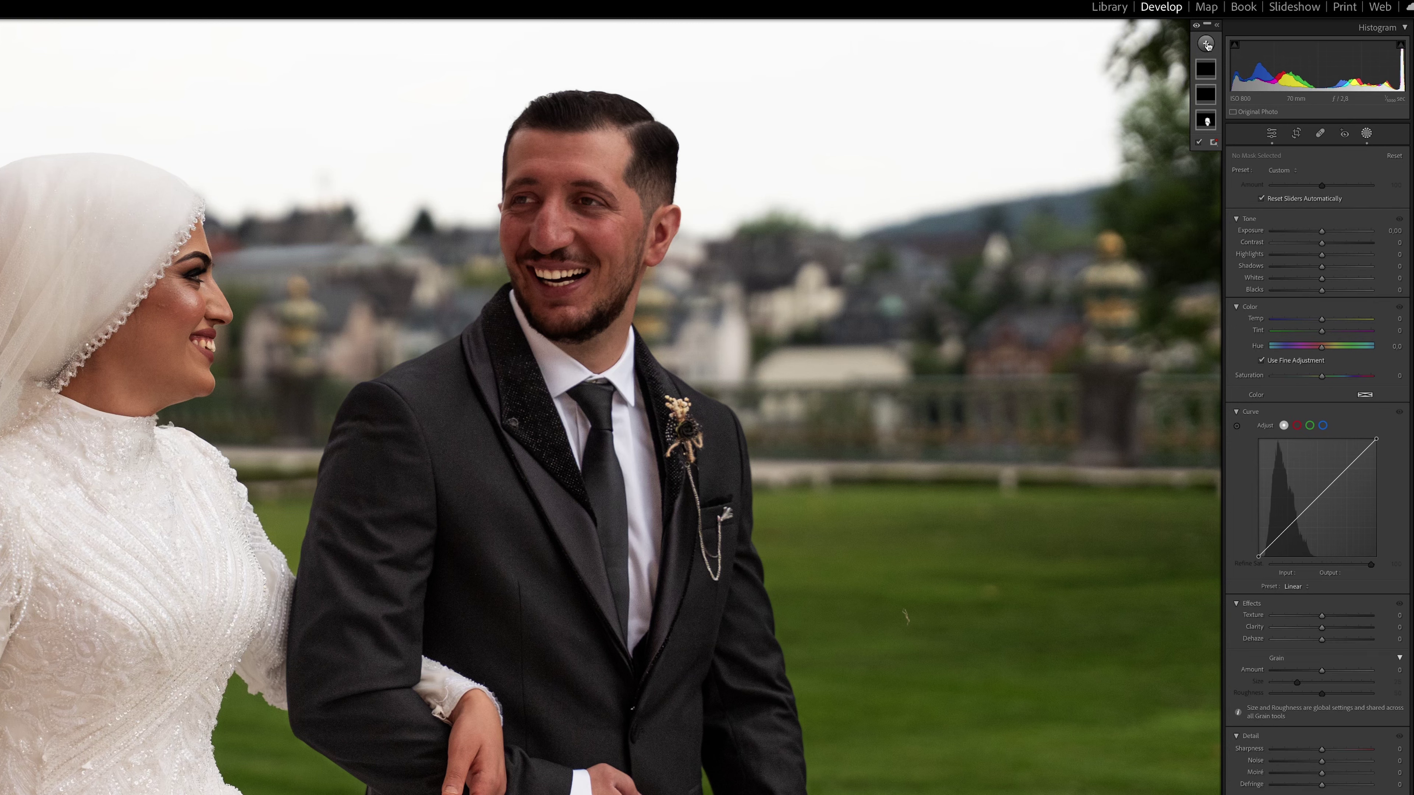
- Create a groom hair and beard mask, adjusting Blacks and adding Texture 65 and Clarity 14
{"action": "left_click", "coordinate": [1205, 44]}
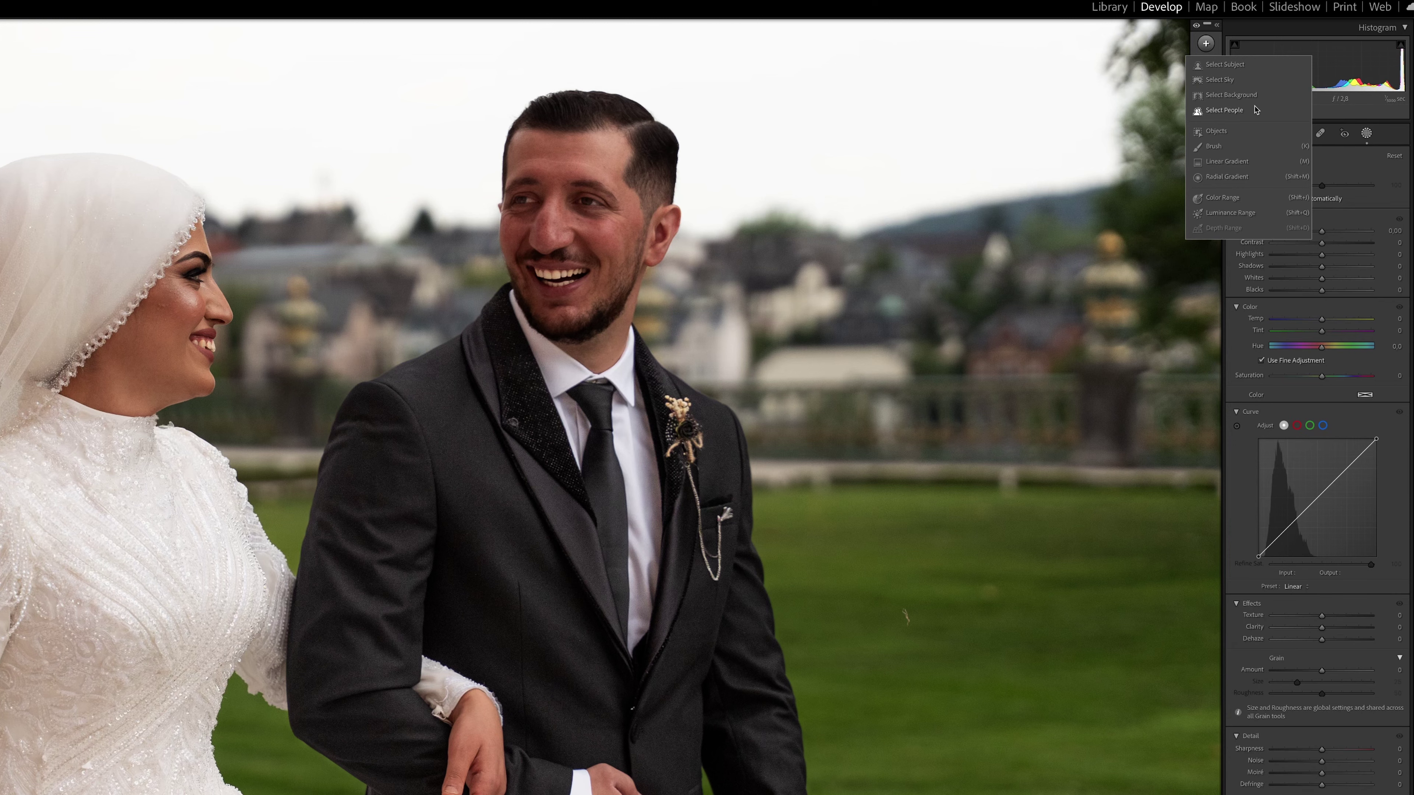
{"action": "left_click", "coordinate": [1255, 110]}
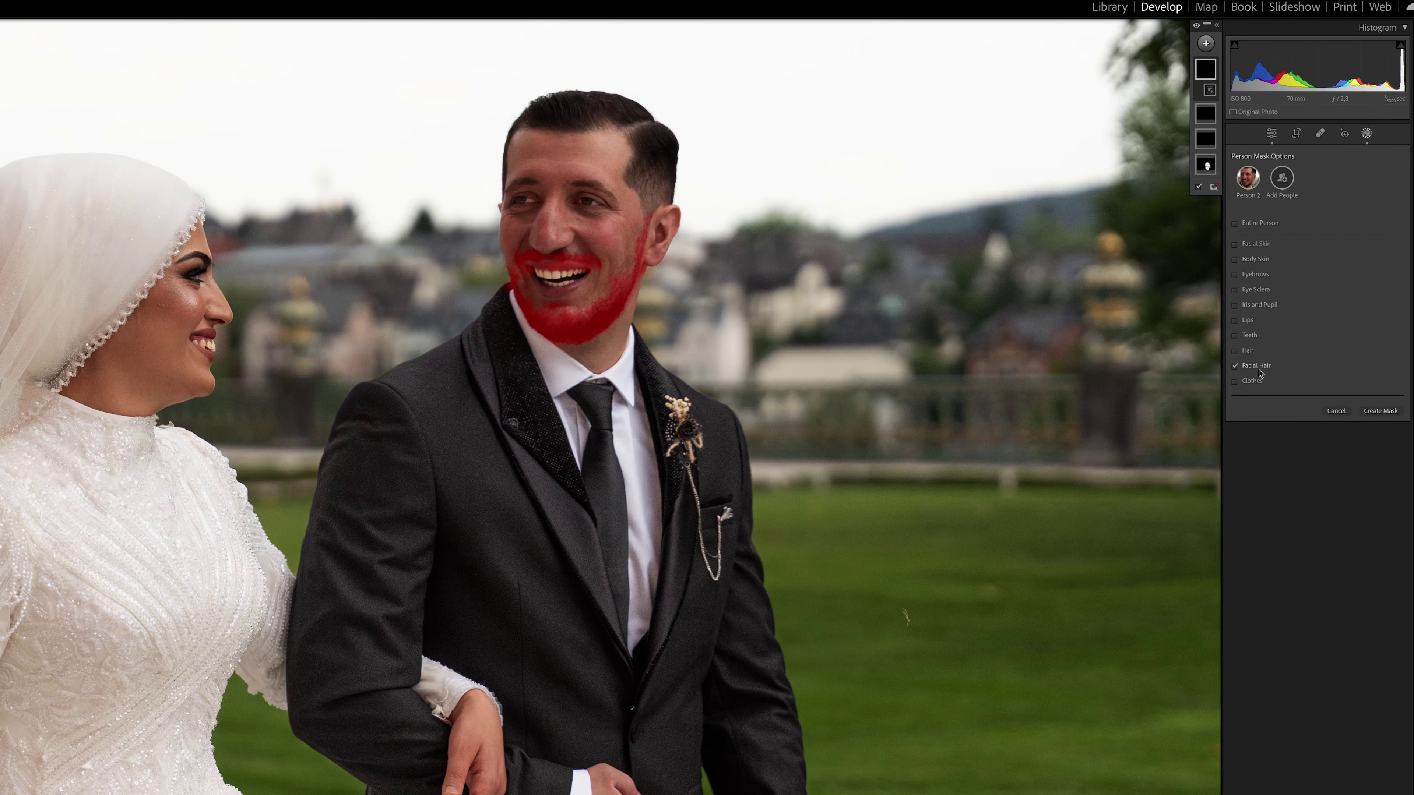
{"action": "left_click", "coordinate": [1248, 353]}
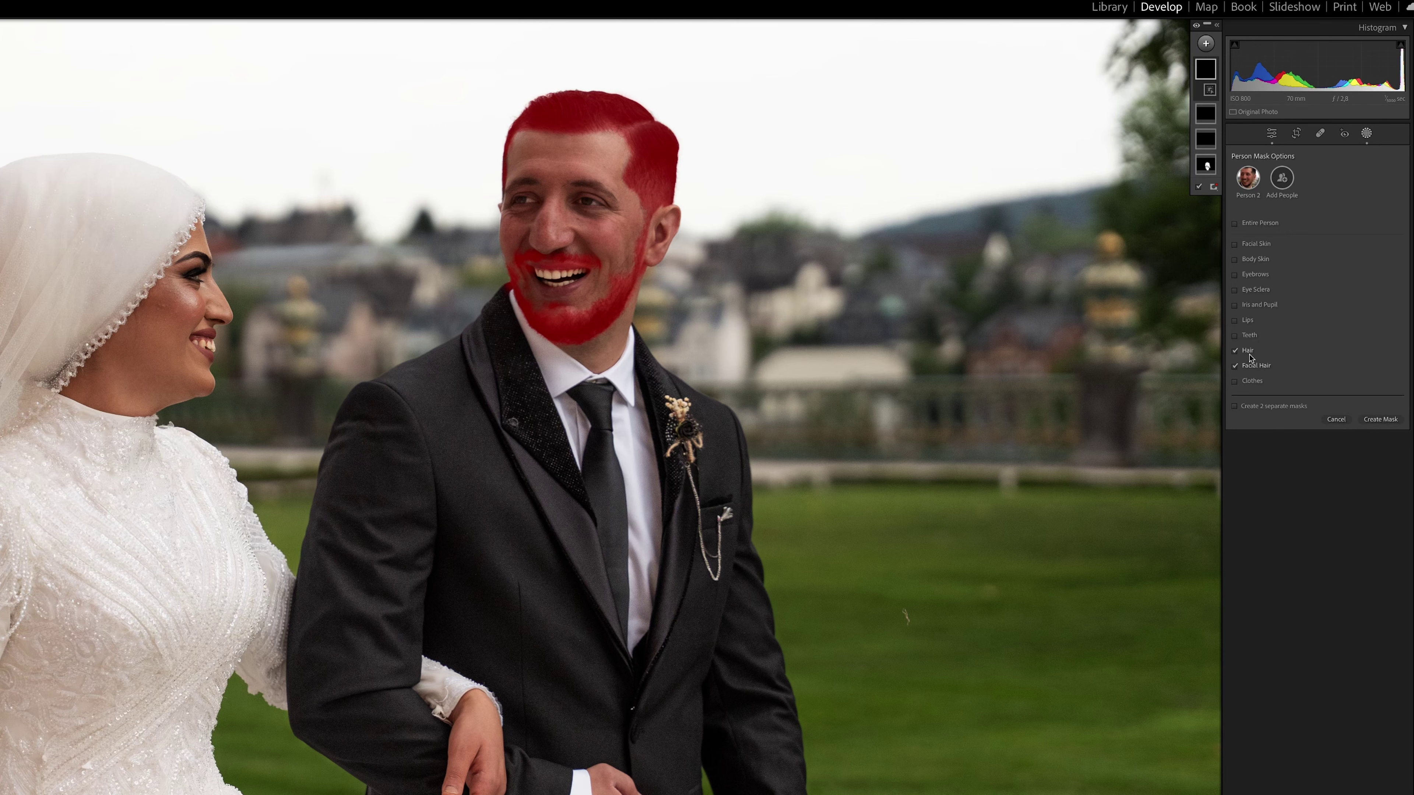
{"action": "left_click", "coordinate": [1380, 412]}
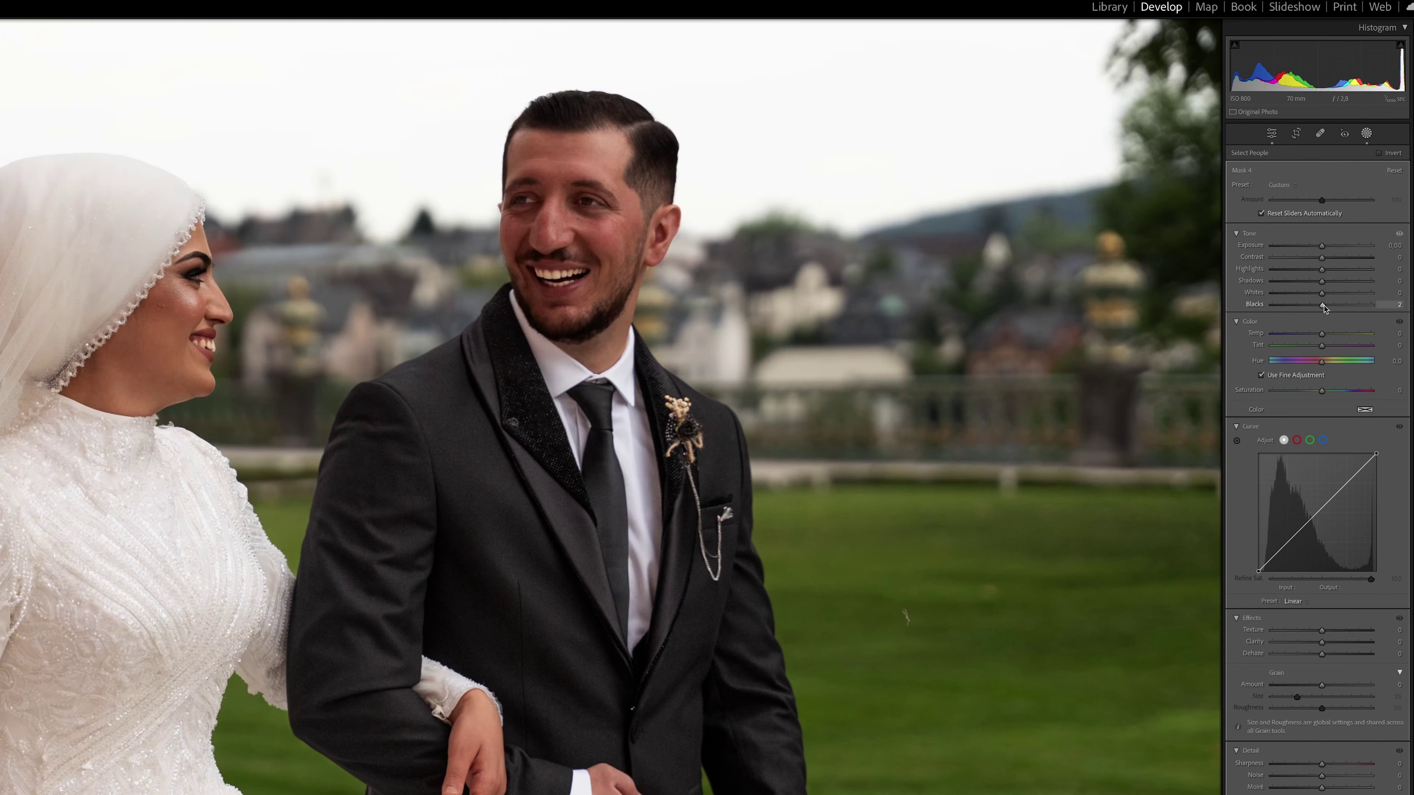
{"action": "left_click_drag", "start_coordinate": [1323, 306], "coordinate": [1317, 310]}
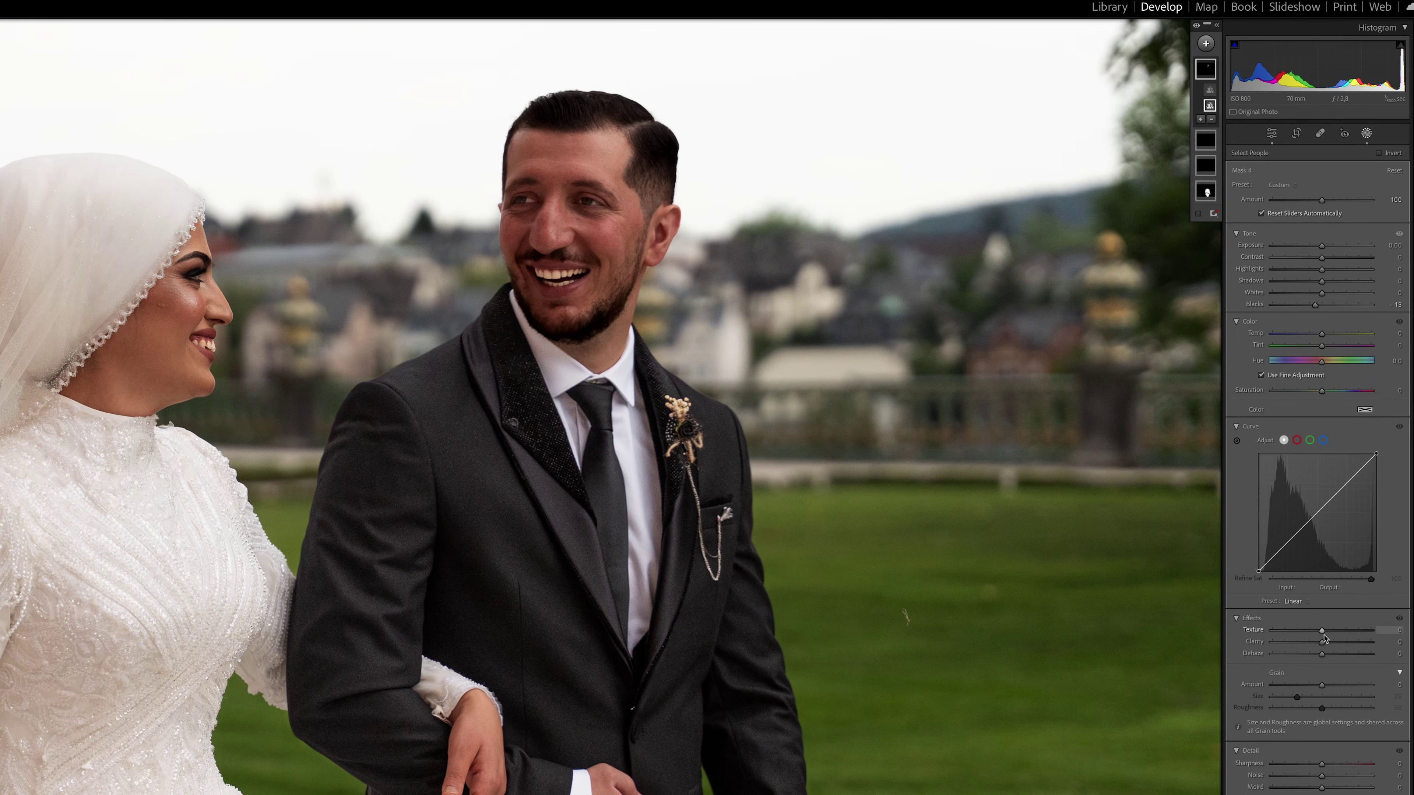
{"action": "left_click_drag", "start_coordinate": [1324, 634], "coordinate": [1356, 634]}
{"action": "left_click_drag", "start_coordinate": [1322, 642], "coordinate": [1329, 643]}
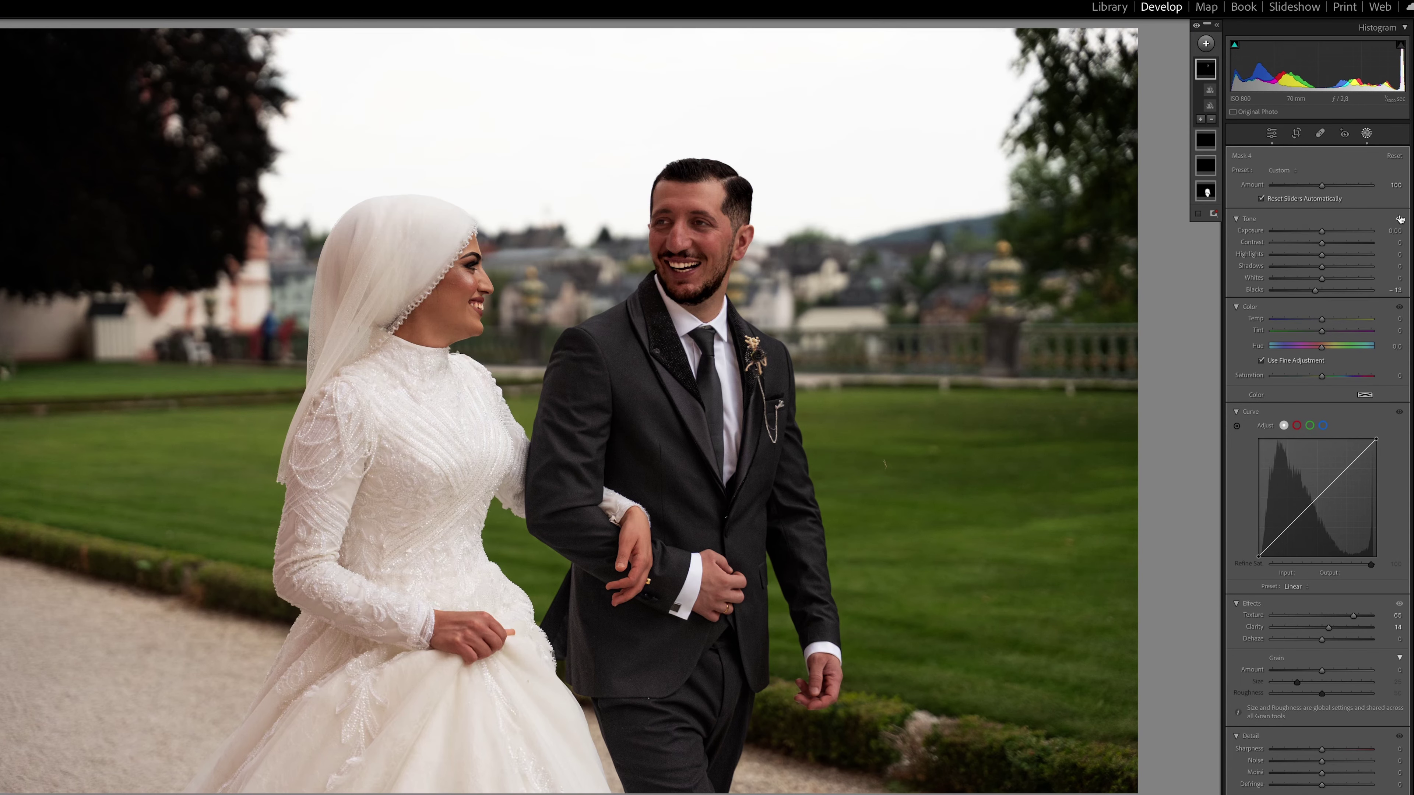
- Compare Mask 4's tone and effects on and off, then deselect the mask
{"action": "left_click", "coordinate": [1401, 219]}
{"action": "left_click", "coordinate": [1400, 219]}
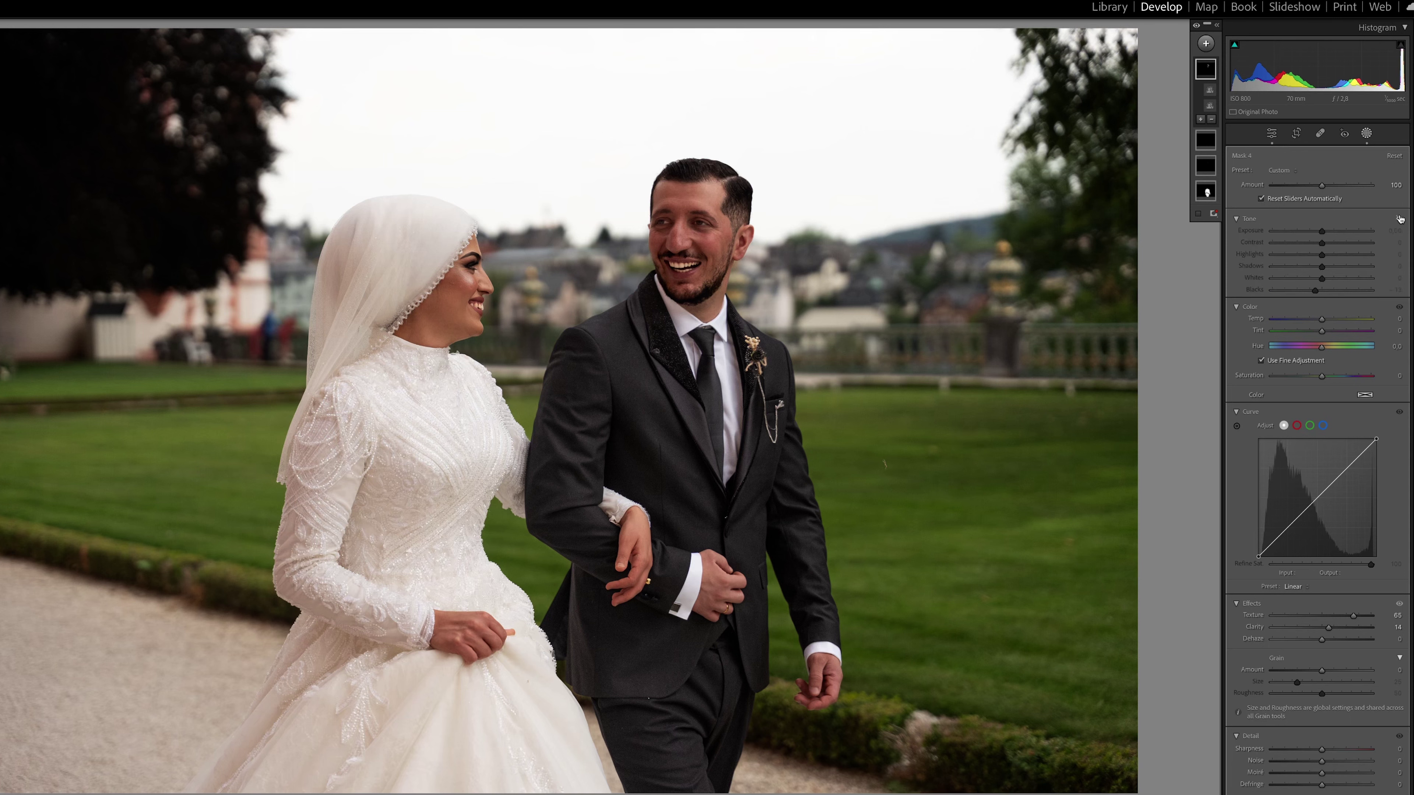
{"action": "left_click", "coordinate": [1400, 219]}
{"action": "left_click", "coordinate": [1400, 219]}
{"action": "left_click", "coordinate": [1400, 219]}
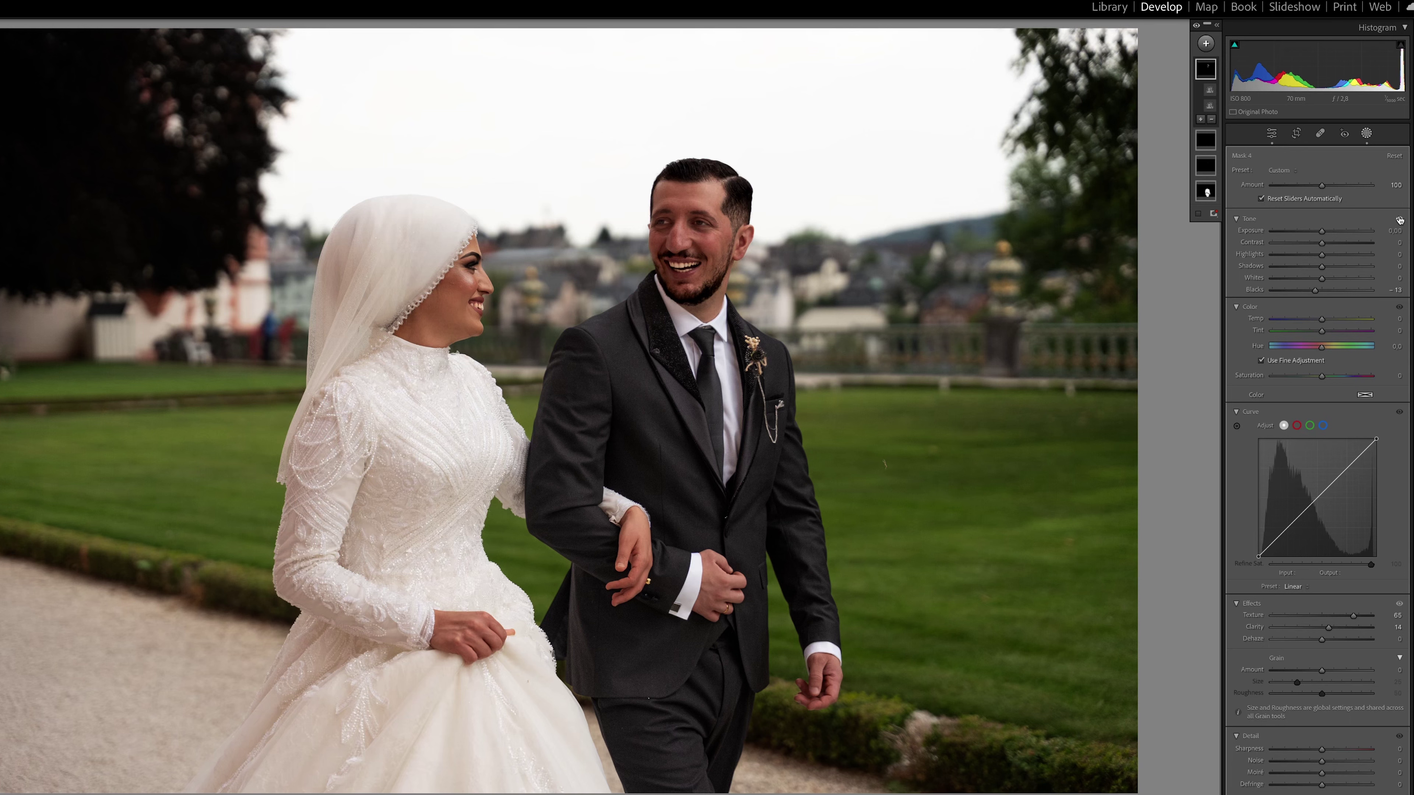
{"action": "left_click", "coordinate": [1400, 604]}
{"action": "left_click", "coordinate": [1400, 603]}
{"action": "left_click", "coordinate": [1401, 603]}
{"action": "left_click", "coordinate": [1400, 604]}
{"action": "left_click", "coordinate": [1400, 603]}
{"action": "key", "text": "Escape"}
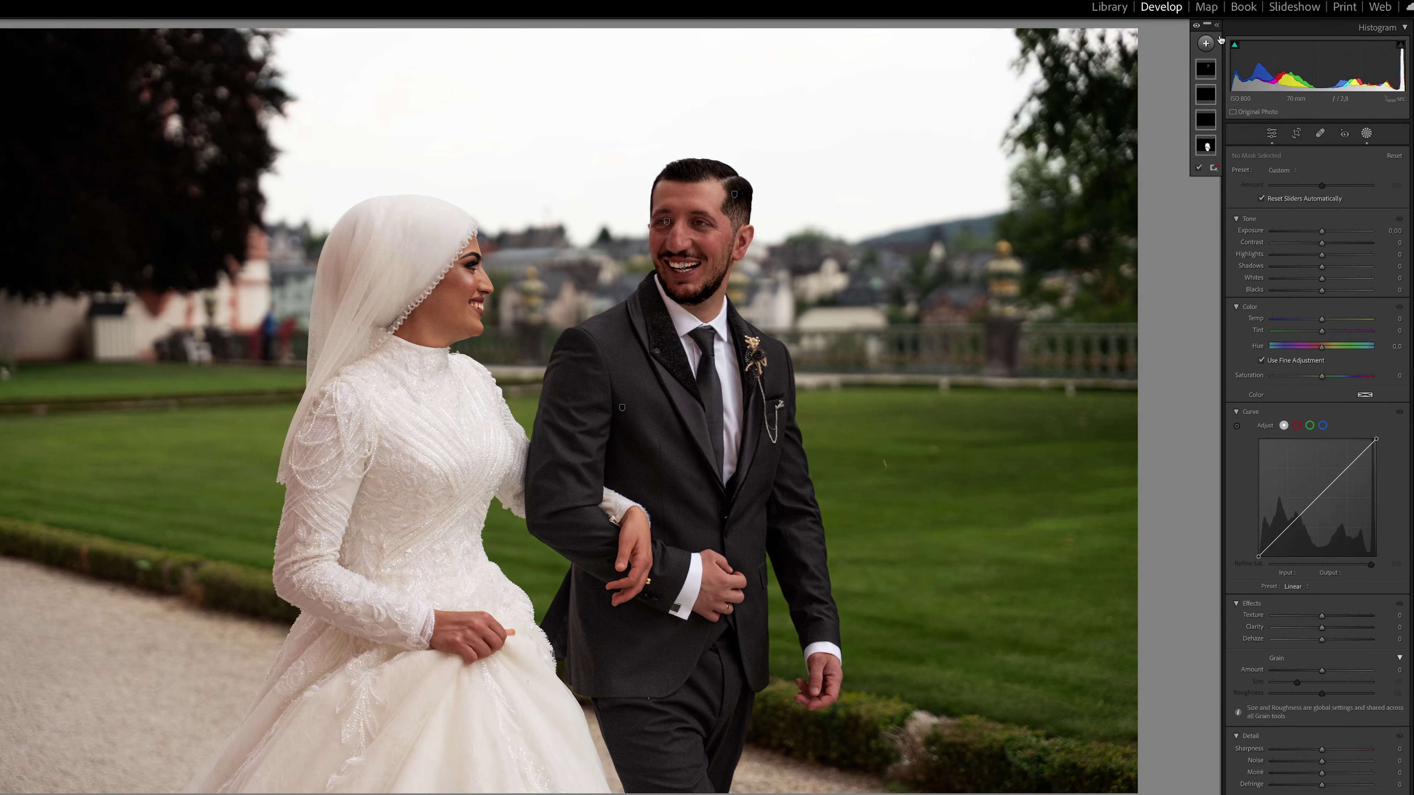
{"action": "left_click", "coordinate": [1206, 45]}
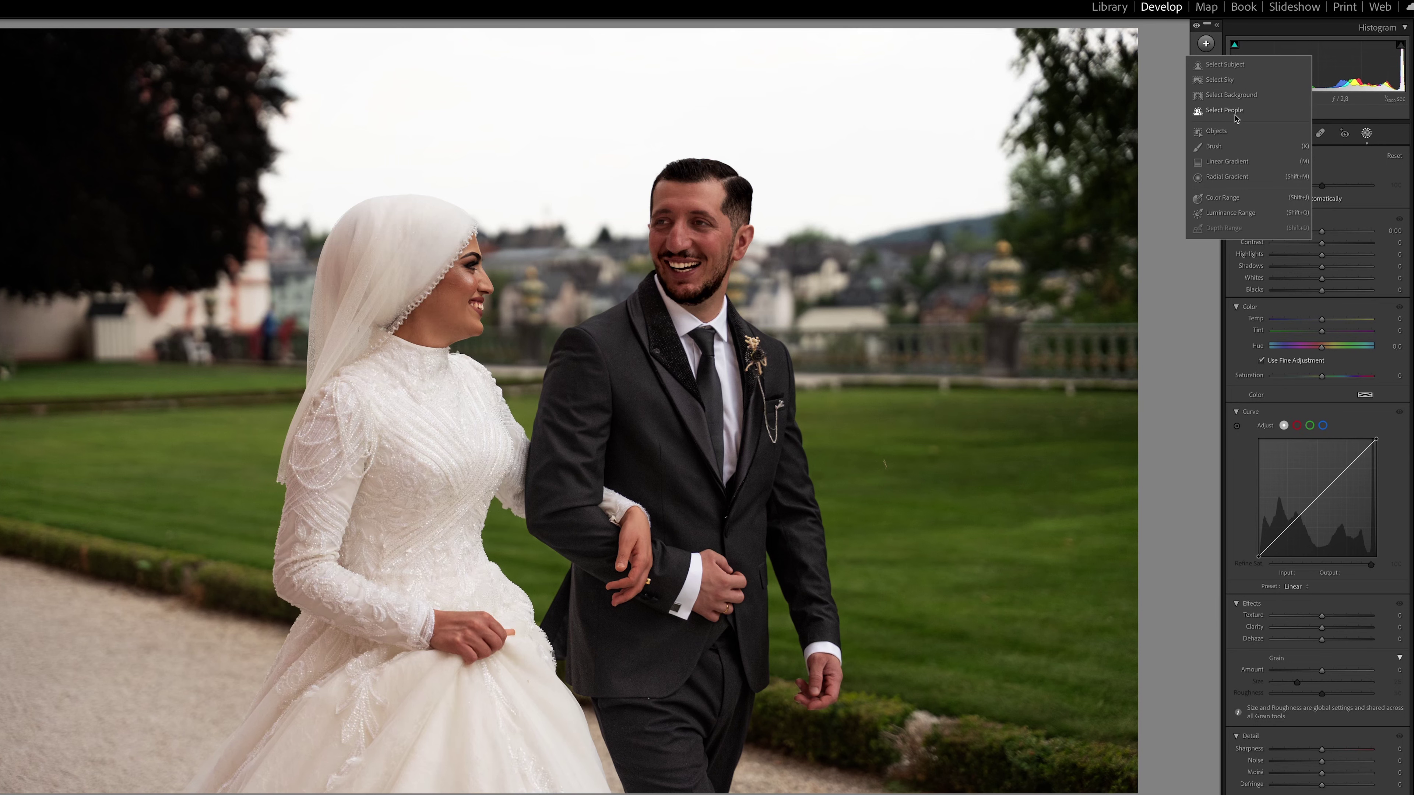
- Create a Person 2 mask with Exposure 0.38, Contrast 16, Highlights 30 and Shadows 22
{"action": "left_click", "coordinate": [1236, 111]}
{"action": "left_click", "coordinate": [1326, 191]}
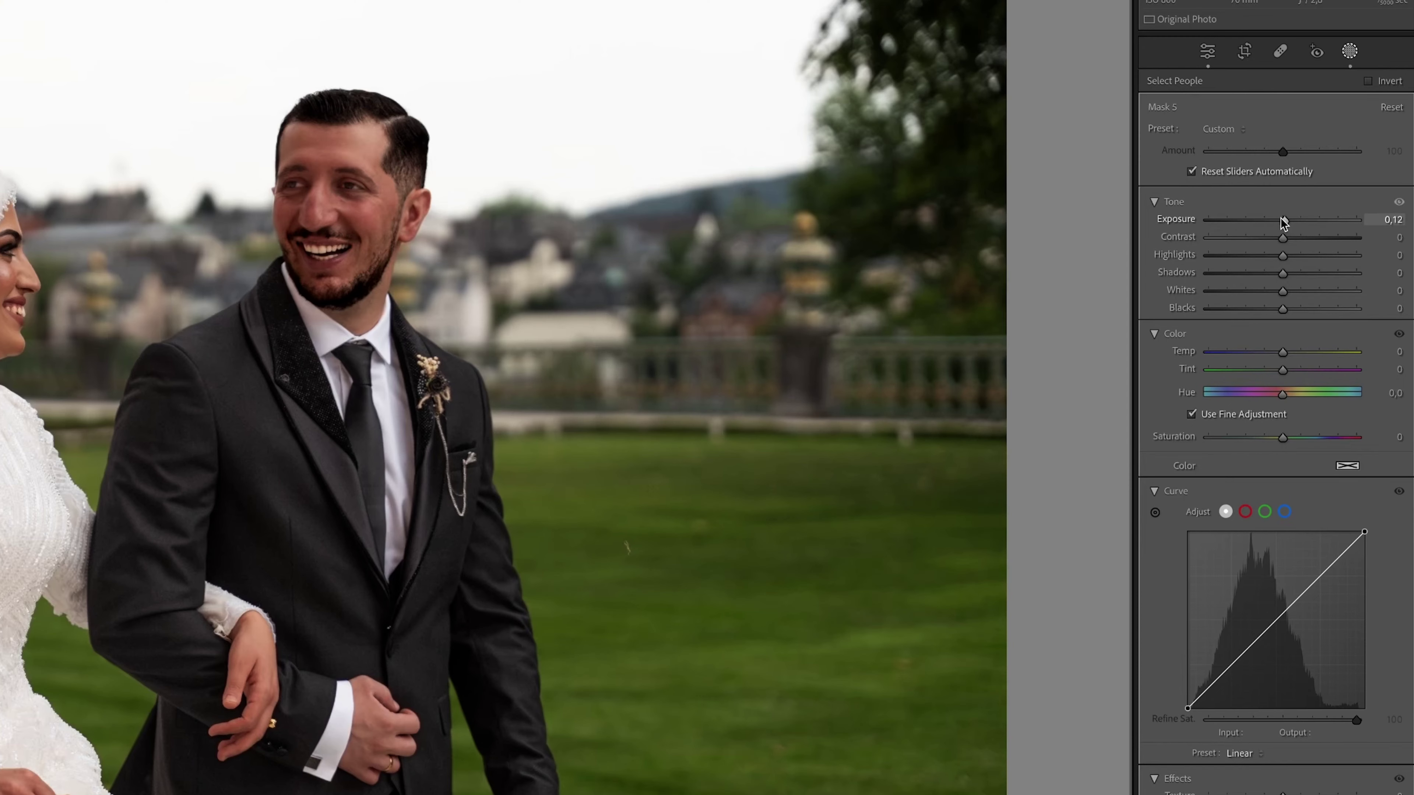
{"action": "left_click_drag", "start_coordinate": [1281, 221], "coordinate": [1304, 257]}
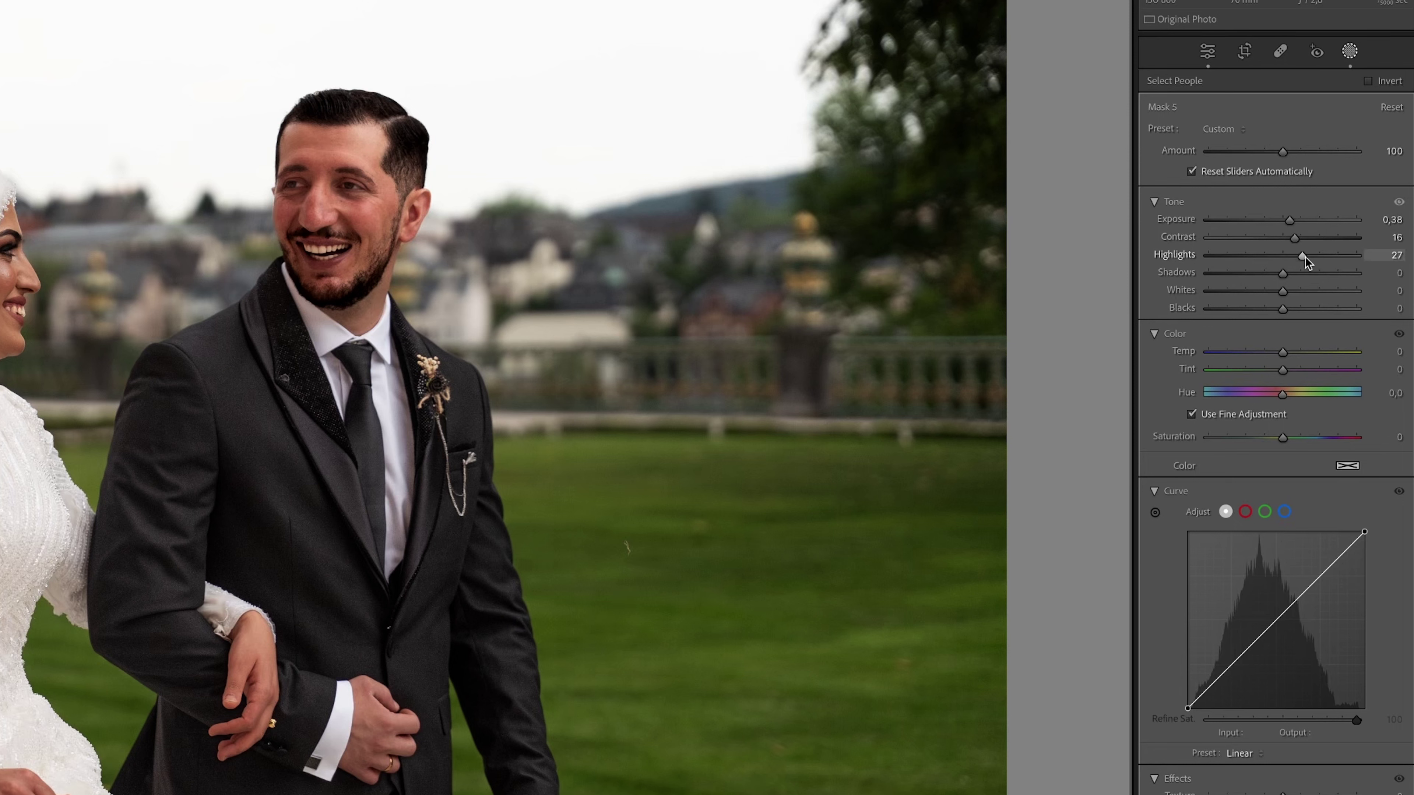
{"action": "mouse_move", "coordinate": [1304, 256]}
{"action": "left_mouse_down"}
{"action": "mouse_move", "coordinate": [1304, 276]}
{"action": "mouse_move", "coordinate": [1299, 257]}
{"action": "mouse_move", "coordinate": [1274, 256]}
{"action": "left_mouse_up"}
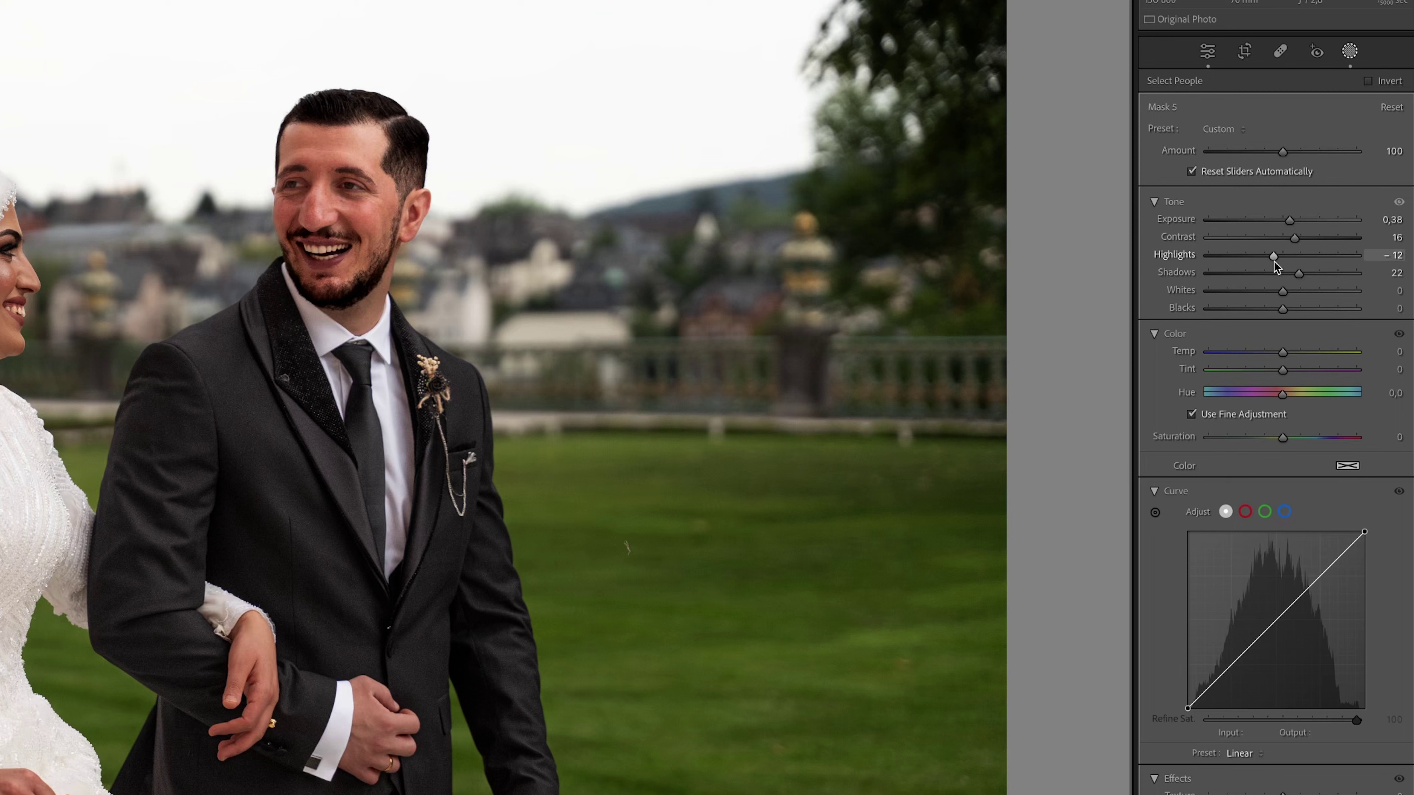
{"action": "left_click_drag", "start_coordinate": [1275, 262], "coordinate": [1272, 260]}
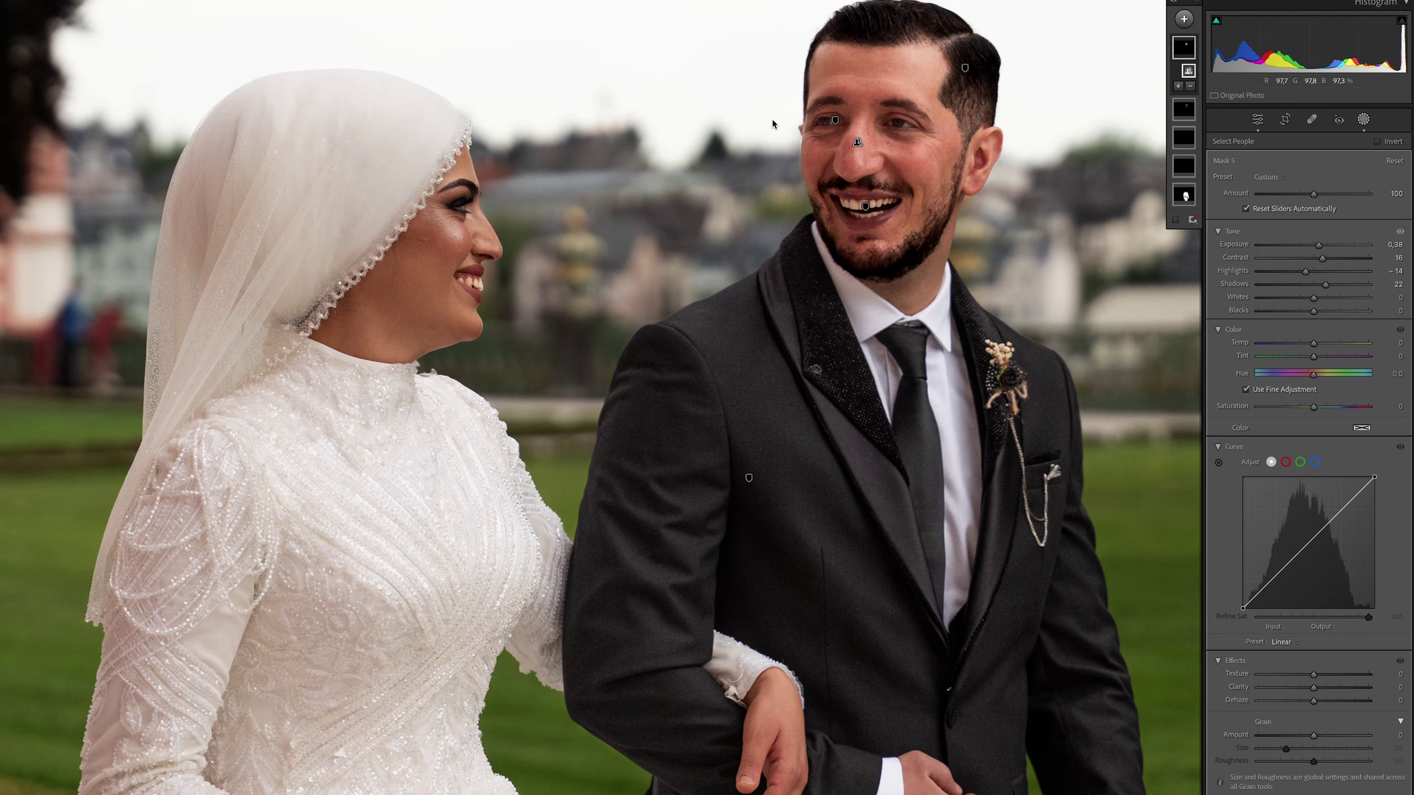
- Lower the groom mask's Texture to −21 and compare its effects on and off
{"action": "mouse_move", "coordinate": [1252, 689]}
{"action": "left_mouse_down"}
{"action": "mouse_move", "coordinate": [1220, 688]}
{"action": "mouse_move", "coordinate": [1374, 689]}
{"action": "mouse_move", "coordinate": [1305, 677]}
{"action": "left_mouse_up"}
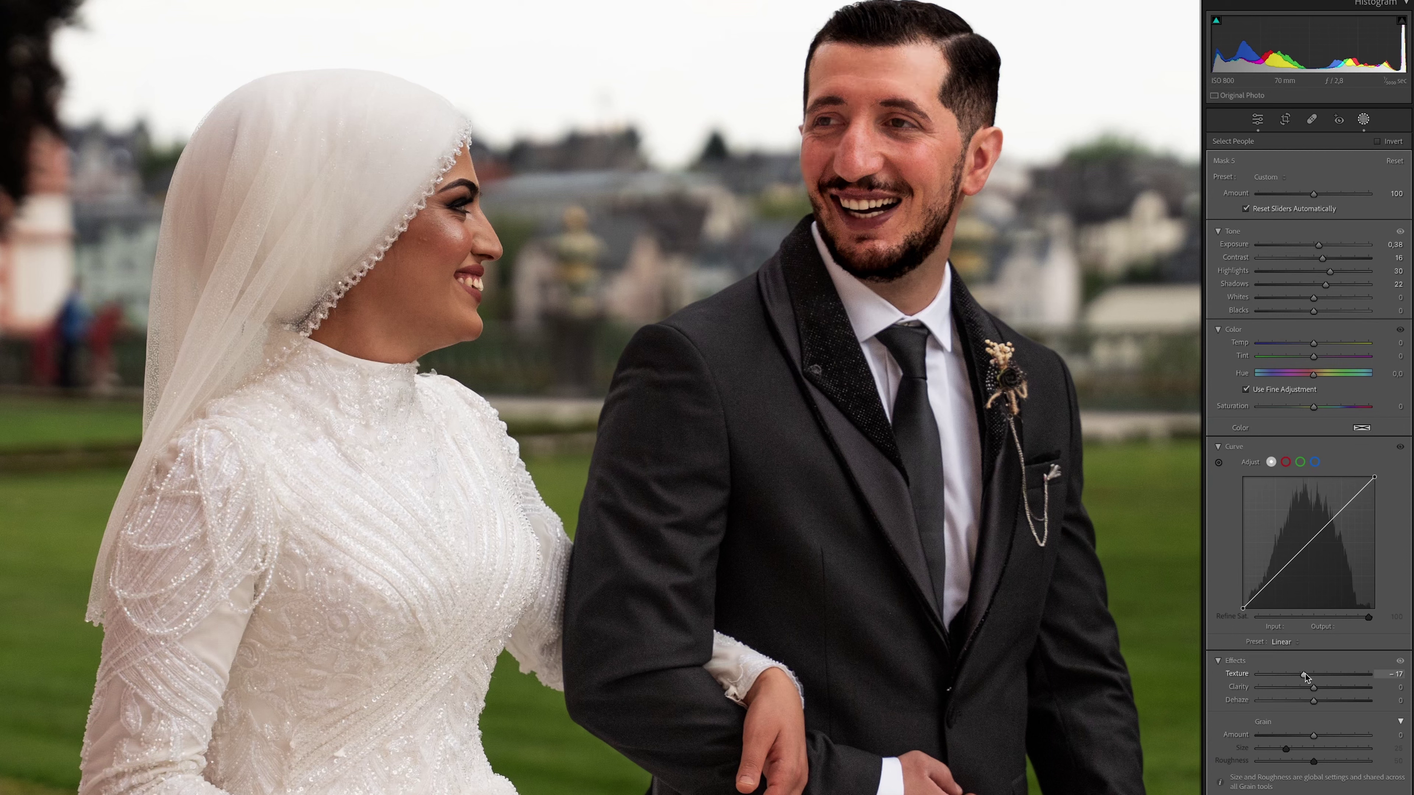
{"action": "left_click_drag", "start_coordinate": [1305, 677], "coordinate": [1302, 676]}
{"action": "left_click", "coordinate": [1400, 661]}
{"action": "left_click", "coordinate": [1399, 662]}
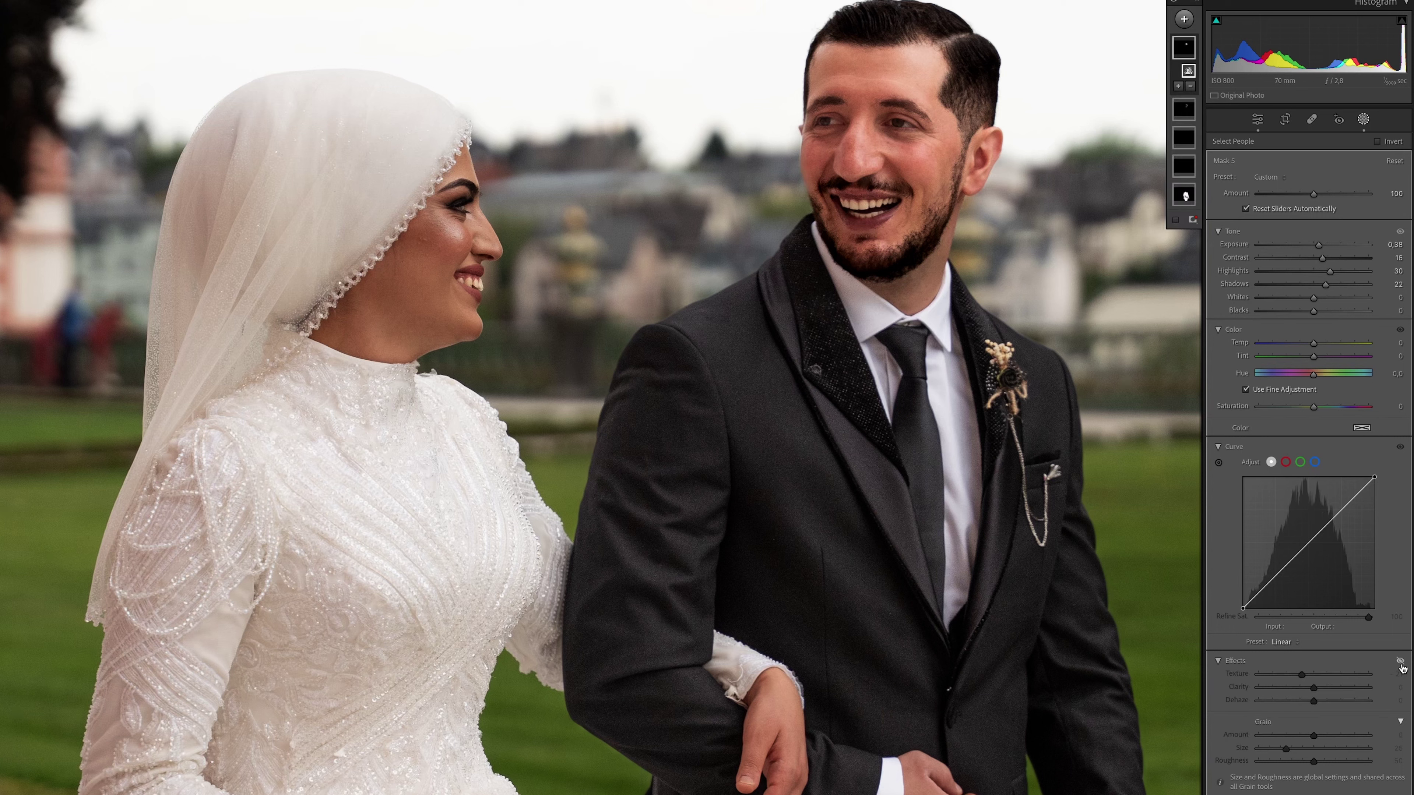
{"action": "left_click", "coordinate": [1400, 663]}
{"action": "left_click", "coordinate": [1400, 663]}
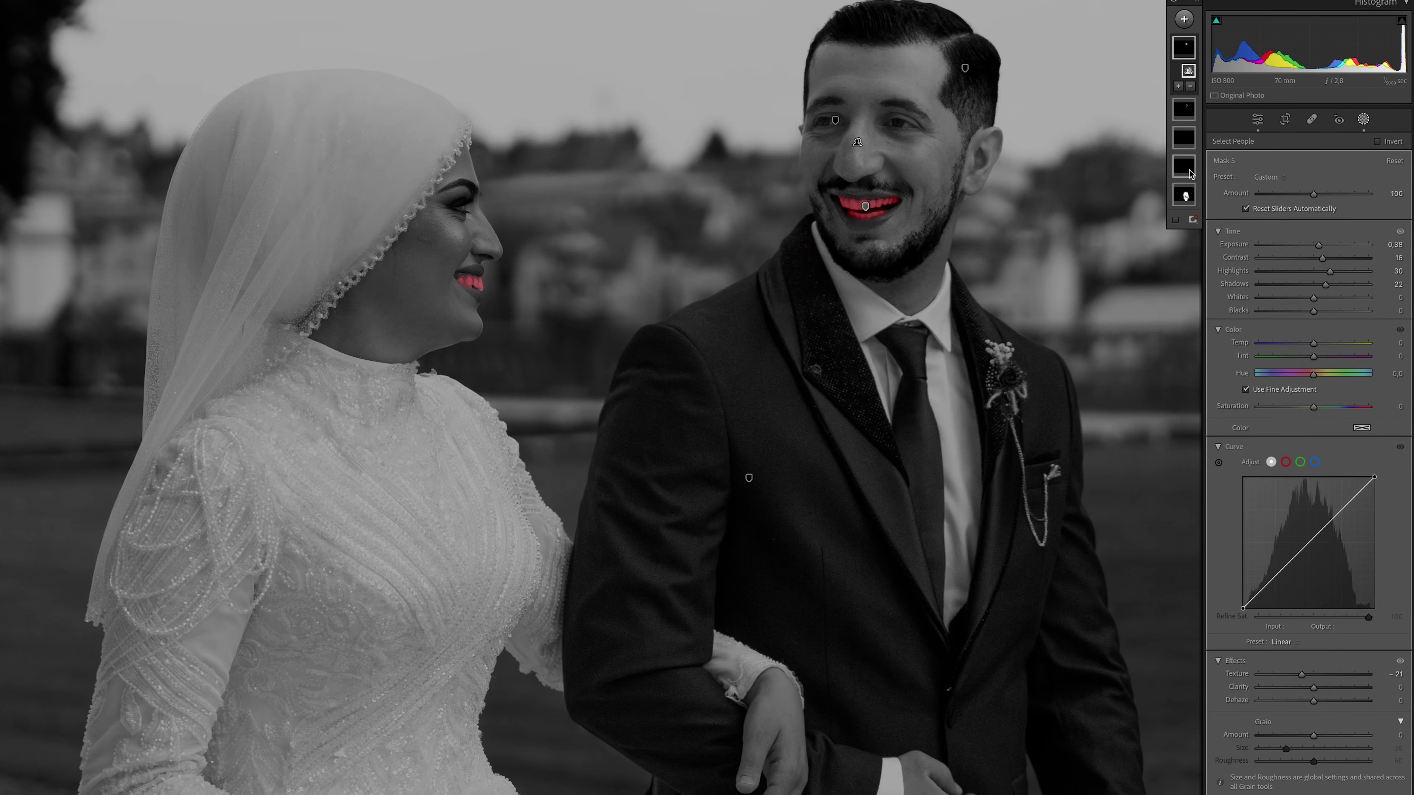
- Add the groom's eyebrows to Mask 5 through Add > Select People
{"action": "left_click", "coordinate": [1188, 113]}
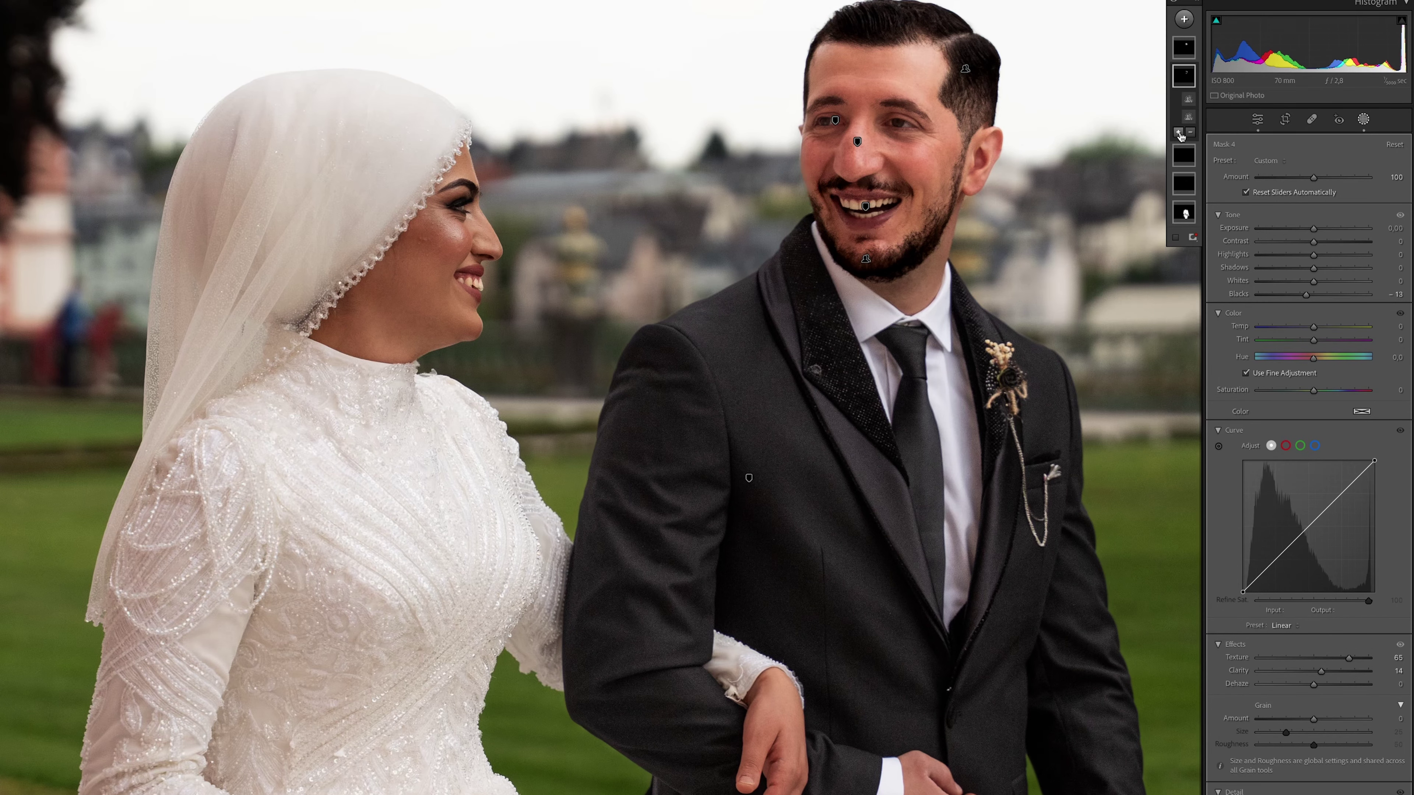
{"action": "left_click", "coordinate": [1179, 132]}
{"action": "left_click", "coordinate": [1205, 196]}
{"action": "left_click", "coordinate": [1217, 277]}
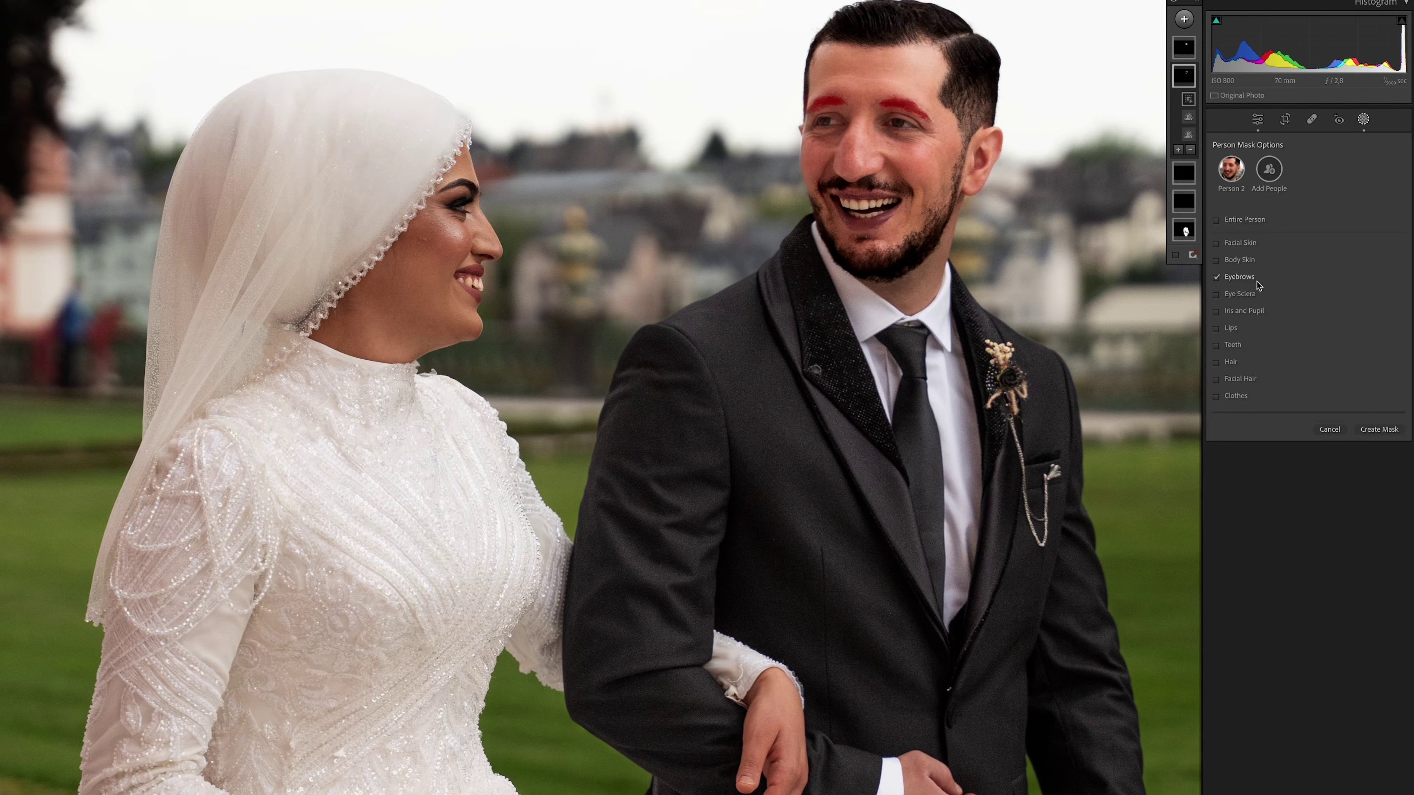
{"action": "key", "text": "Return"}
- Refine Mask 5 to Whites 10, Blacks −4 and Texture −10, then deselect it
{"action": "left_click_drag", "start_coordinate": [1325, 300], "coordinate": [1320, 300]}
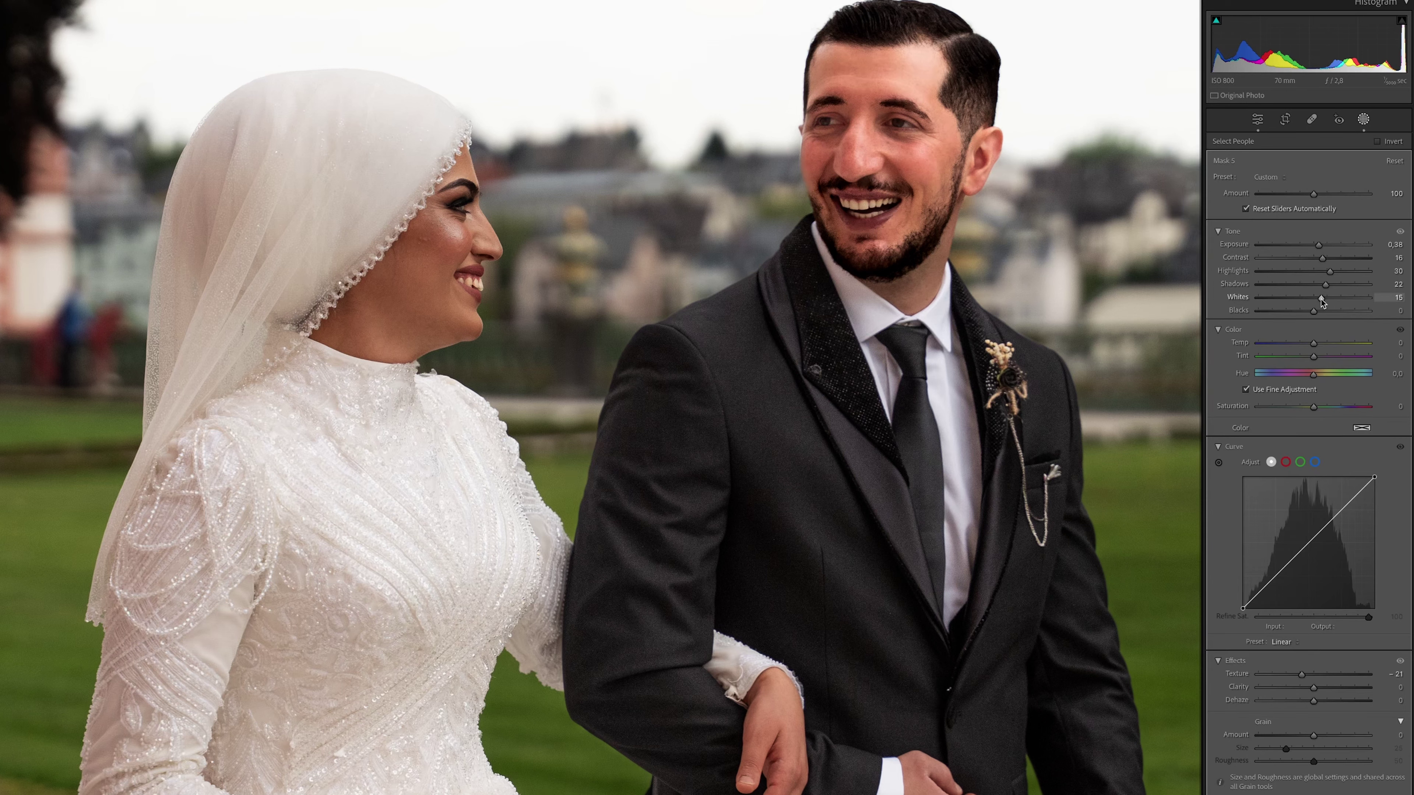
{"action": "left_click", "coordinate": [1399, 231]}
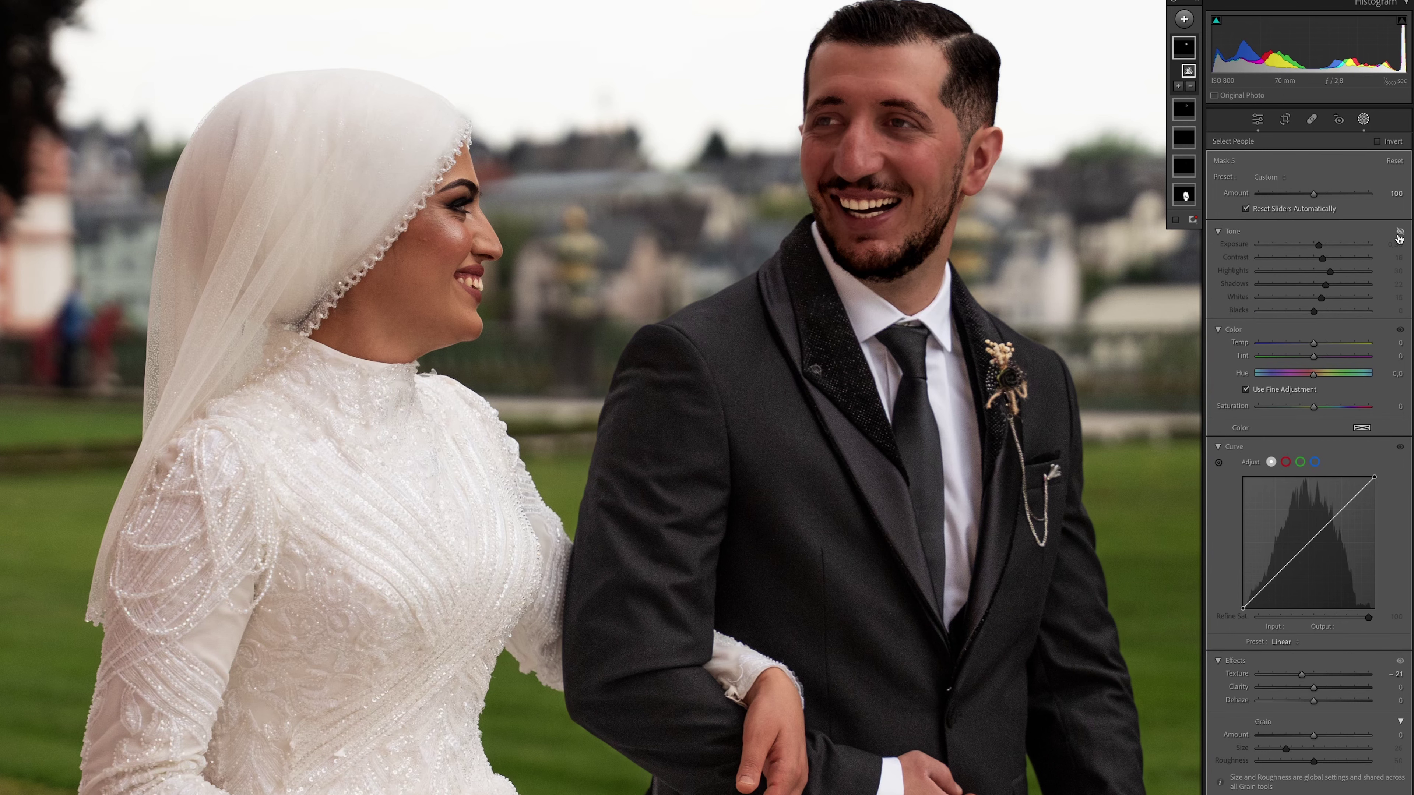
{"action": "left_click", "coordinate": [1399, 233]}
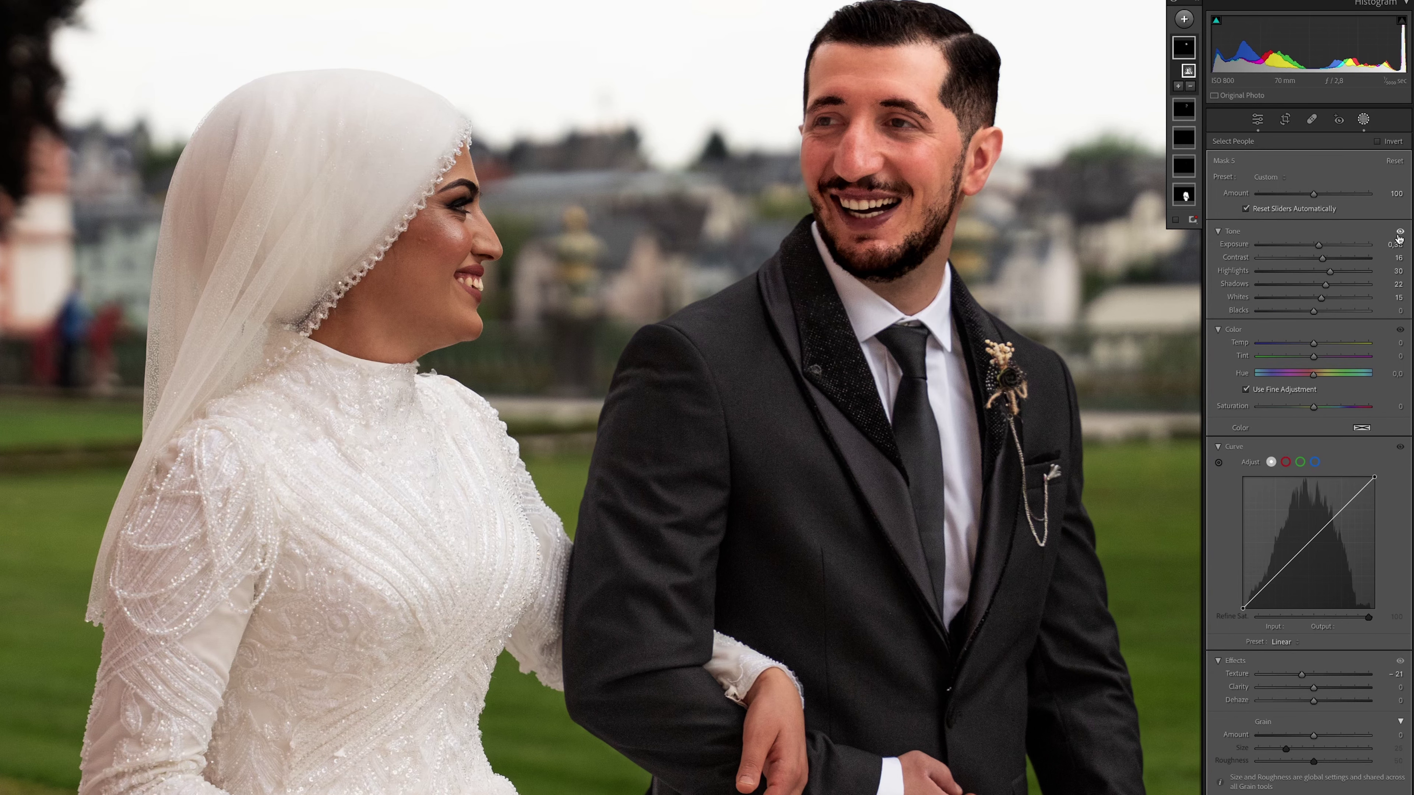
{"action": "left_click", "coordinate": [1120, 388]}
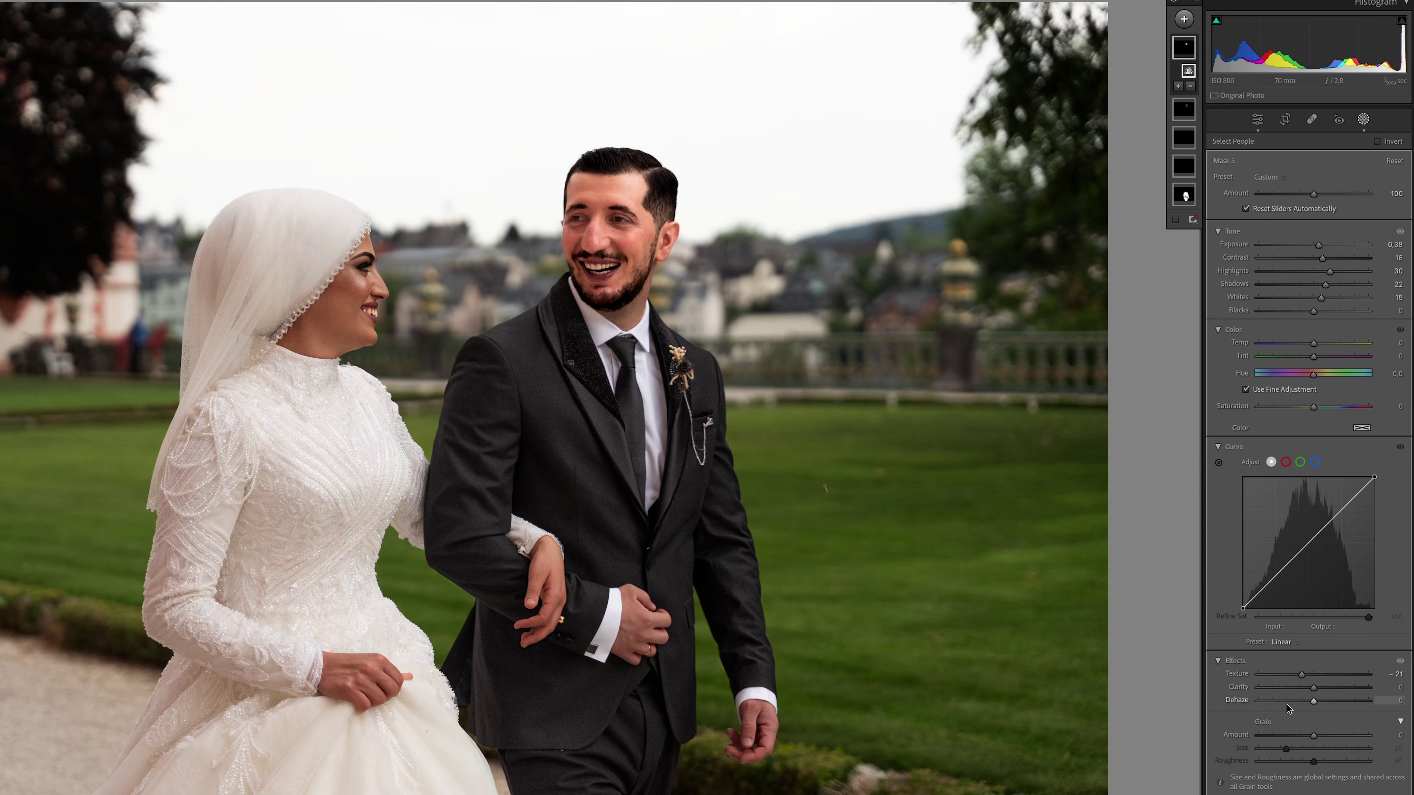
{"action": "left_click", "coordinate": [1301, 676]}
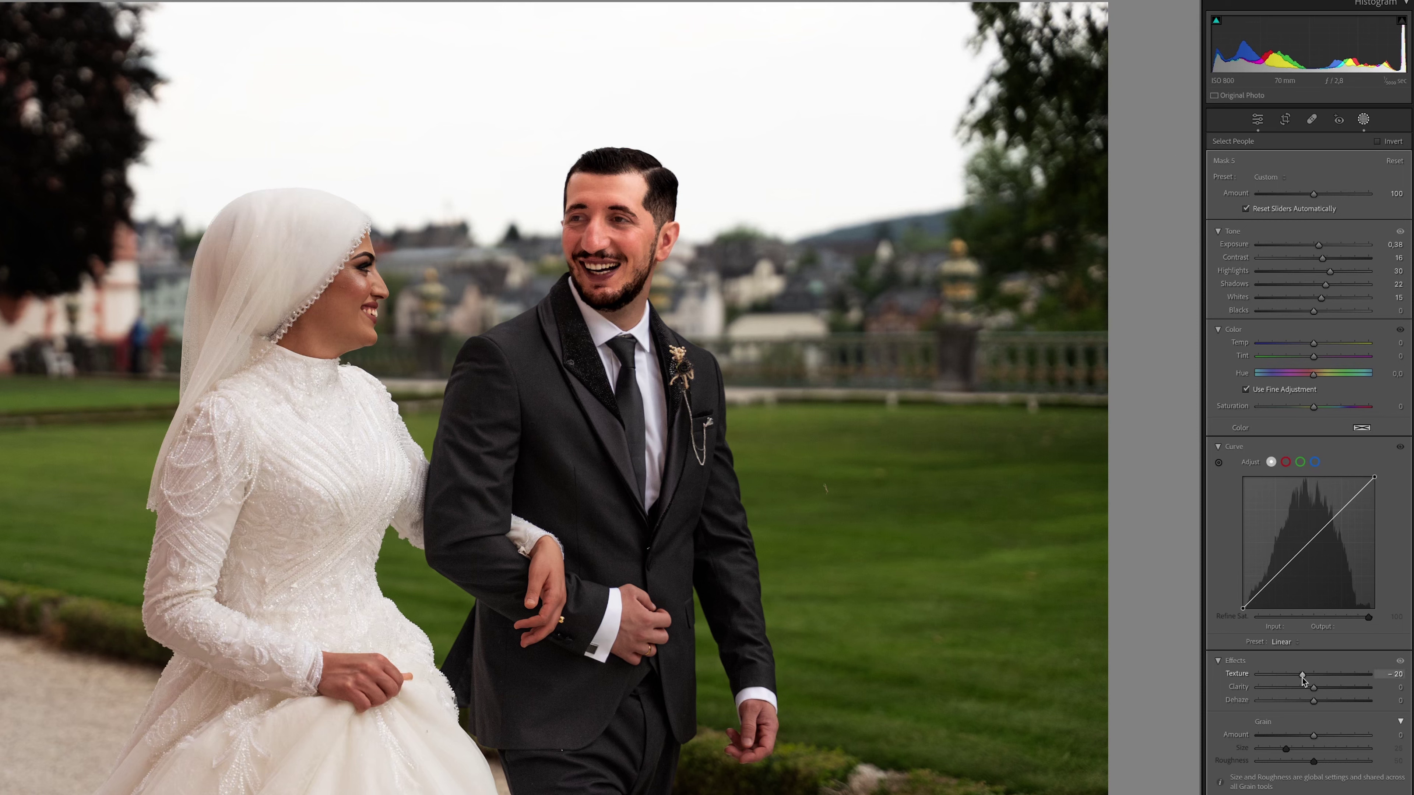
{"action": "left_click_drag", "start_coordinate": [1302, 677], "coordinate": [1307, 678]}
{"action": "left_click_drag", "start_coordinate": [1308, 682], "coordinate": [1308, 682]}
{"action": "left_click_drag", "start_coordinate": [1321, 299], "coordinate": [1318, 301]}
{"action": "left_click", "coordinate": [1313, 310]}
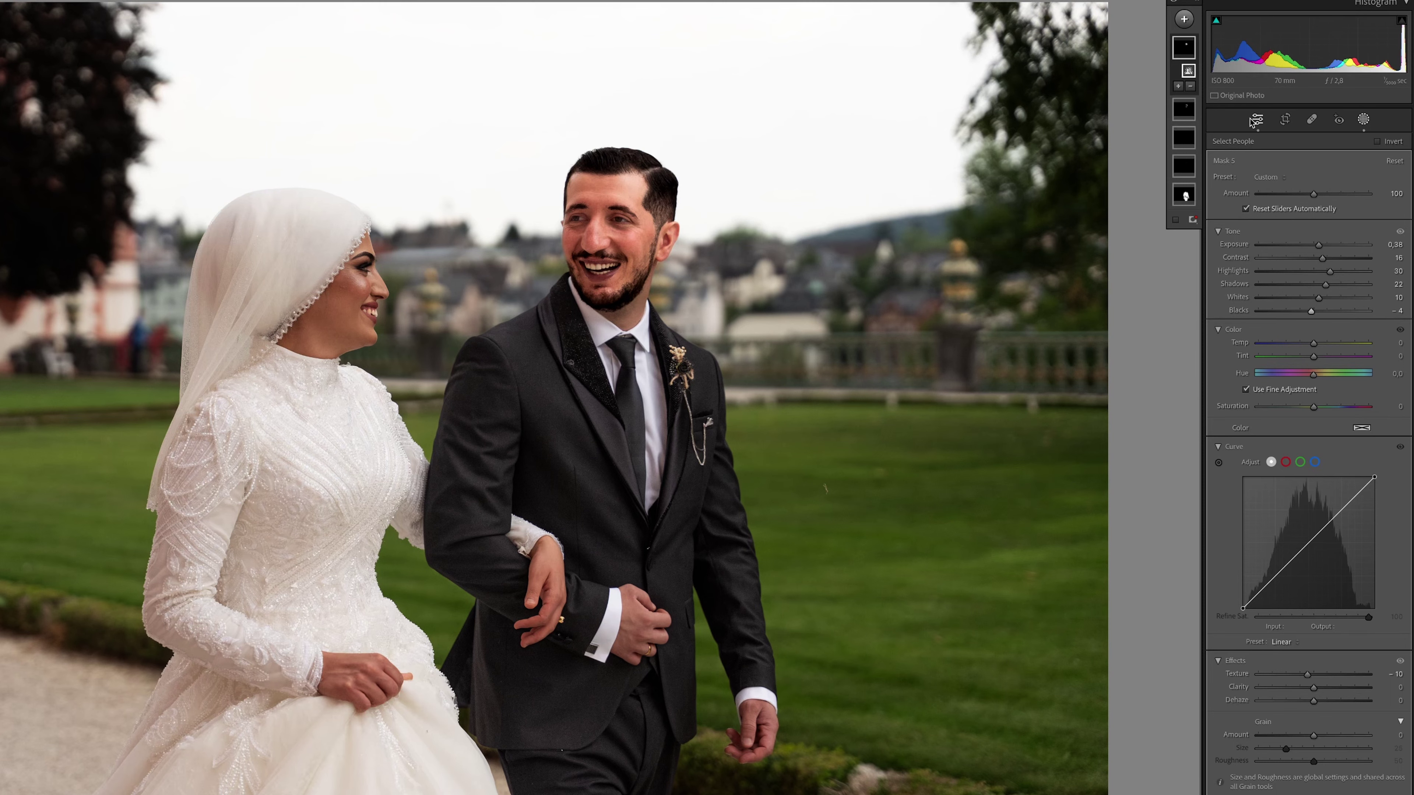
{"action": "left_click", "coordinate": [801, 246]}
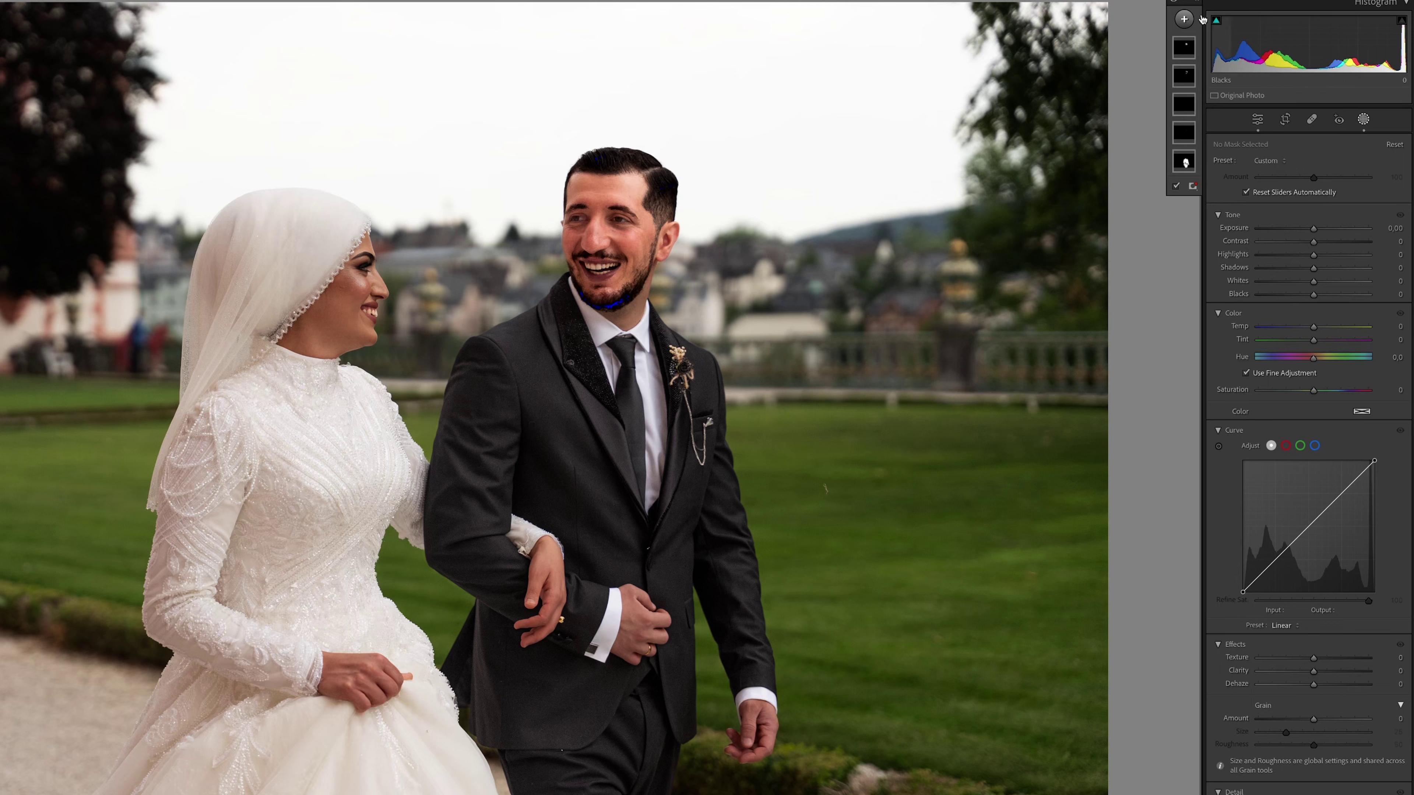
- Create a sky mask, darken its exposure and pull its highlights down
{"action": "left_click", "coordinate": [1184, 19]}
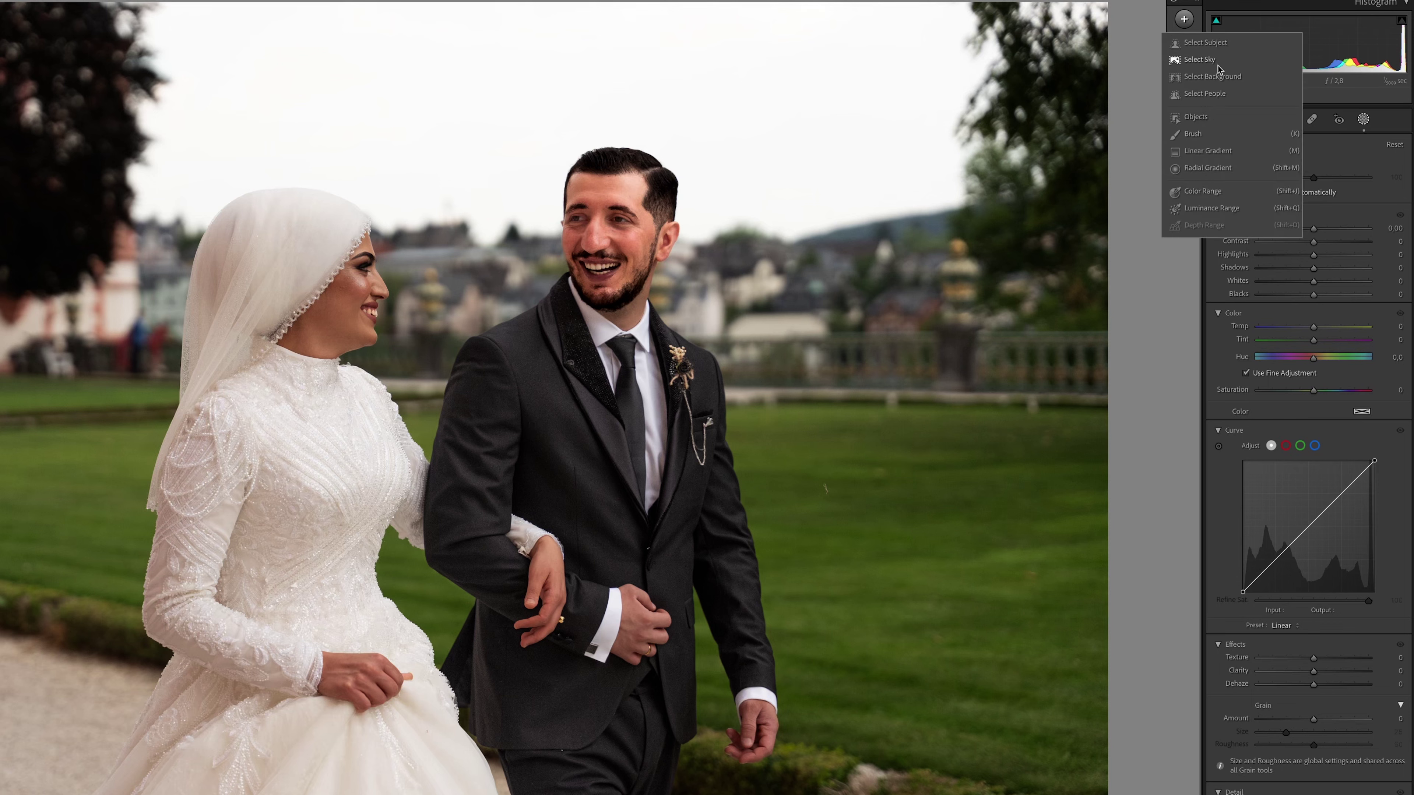
{"action": "left_click", "coordinate": [1198, 60]}
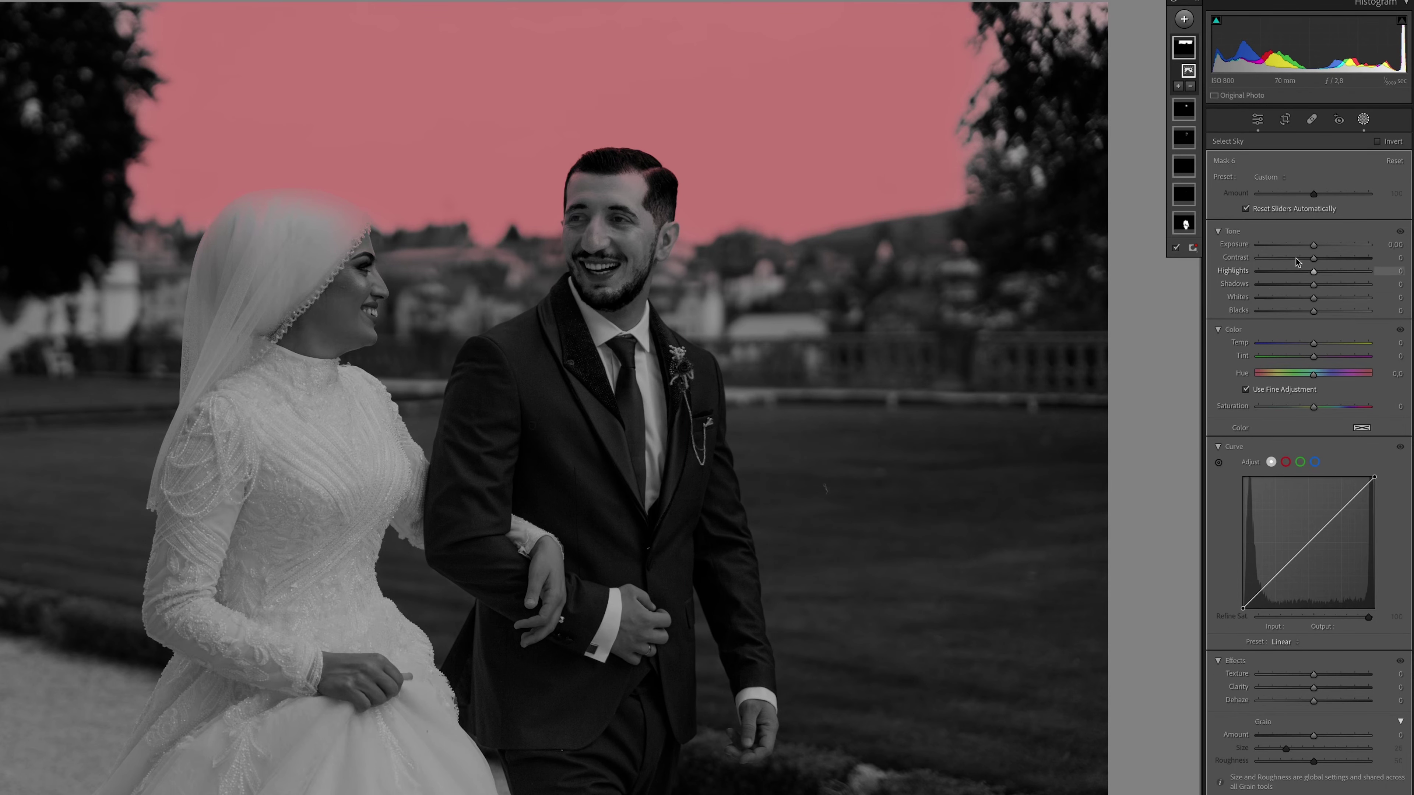
{"action": "left_click_drag", "start_coordinate": [1311, 247], "coordinate": [1275, 253]}
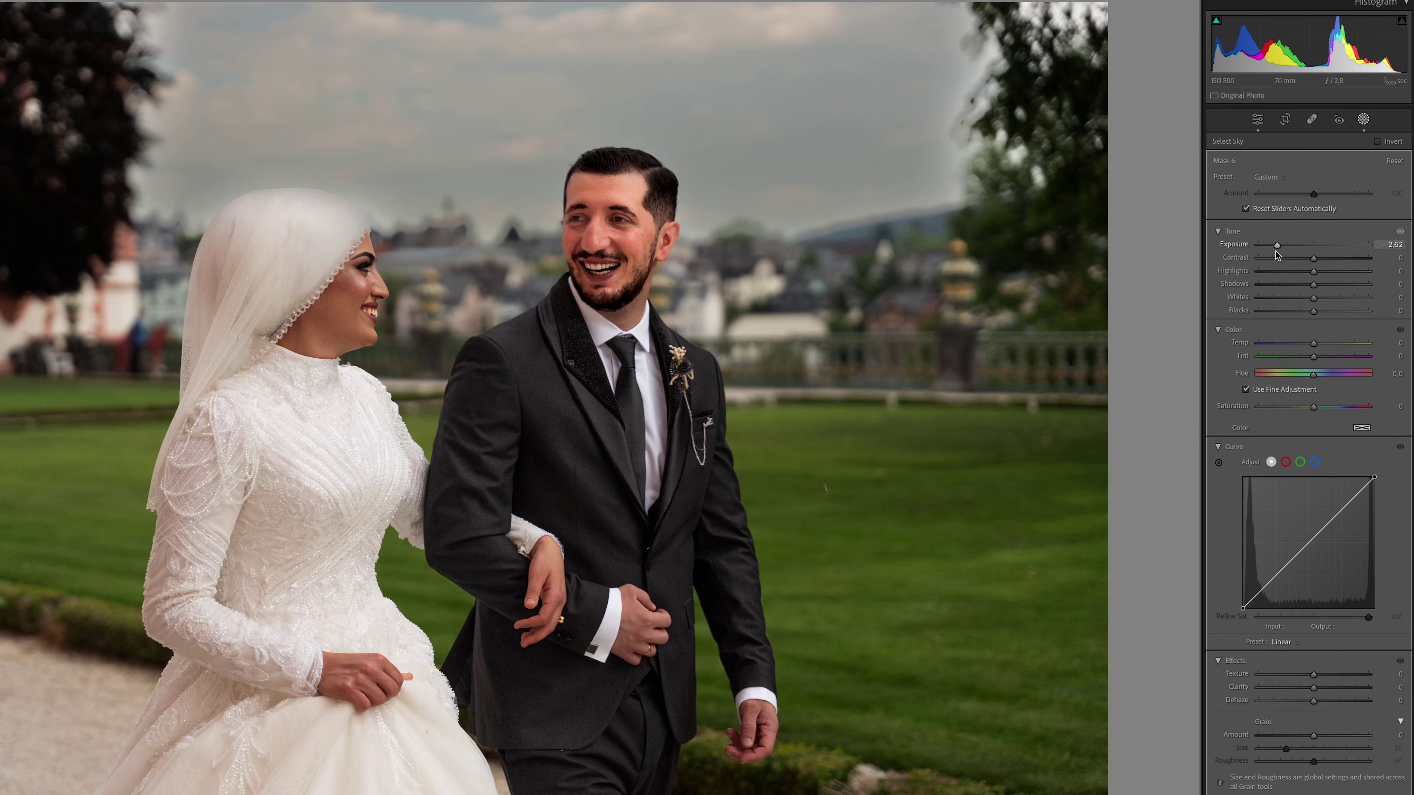
{"action": "left_click_drag", "start_coordinate": [1277, 251], "coordinate": [1310, 254]}
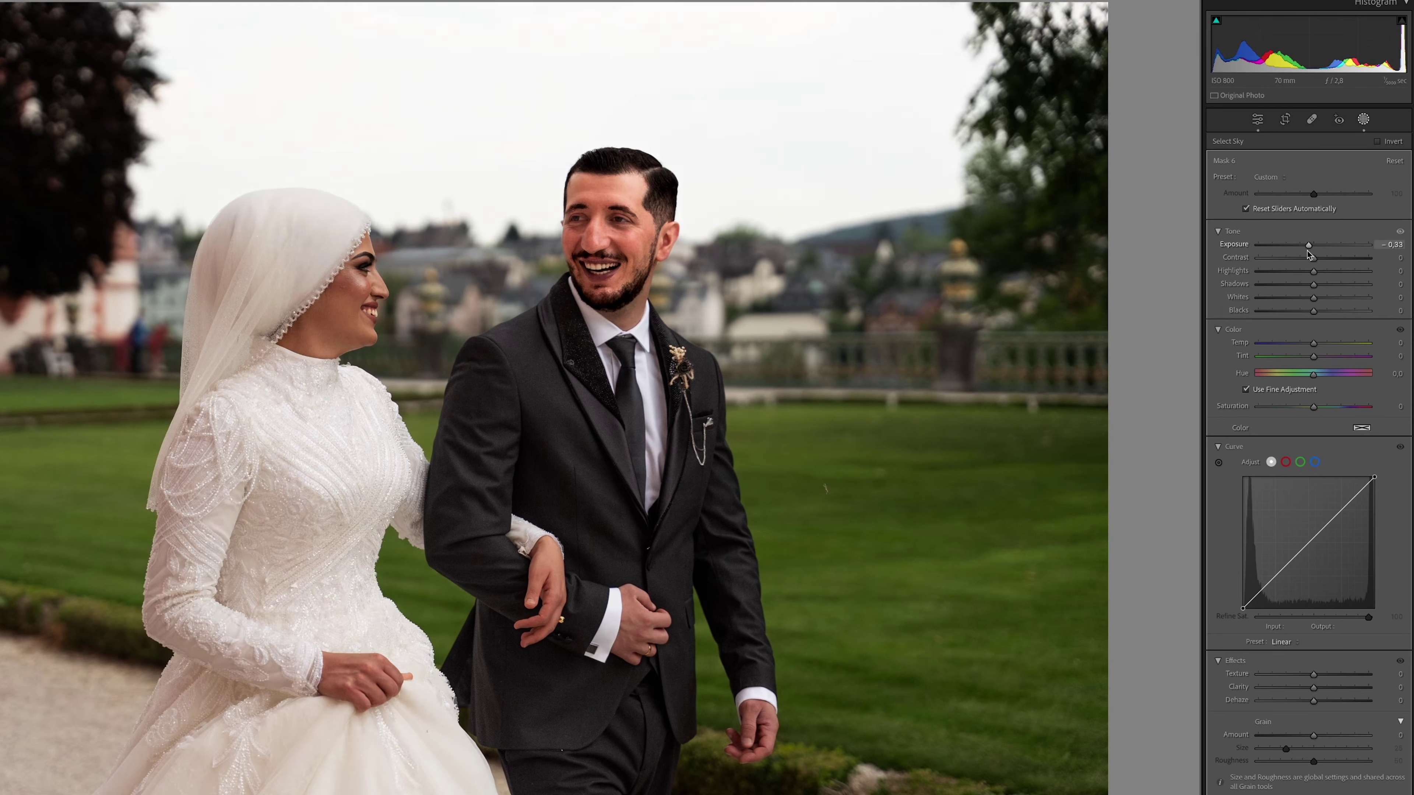
{"action": "left_click_drag", "start_coordinate": [1305, 254], "coordinate": [1297, 253]}
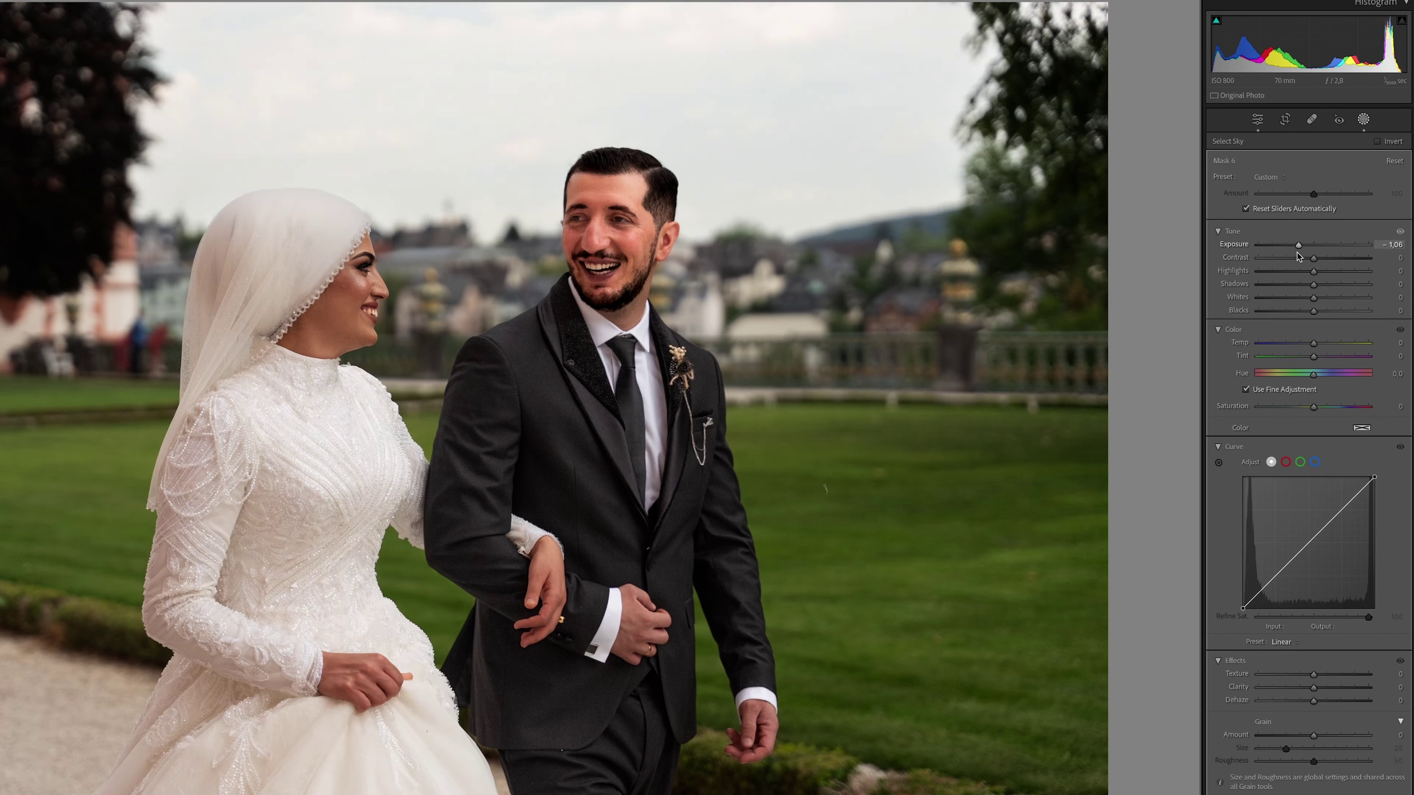
{"action": "left_click_drag", "start_coordinate": [1312, 271], "coordinate": [1268, 277]}
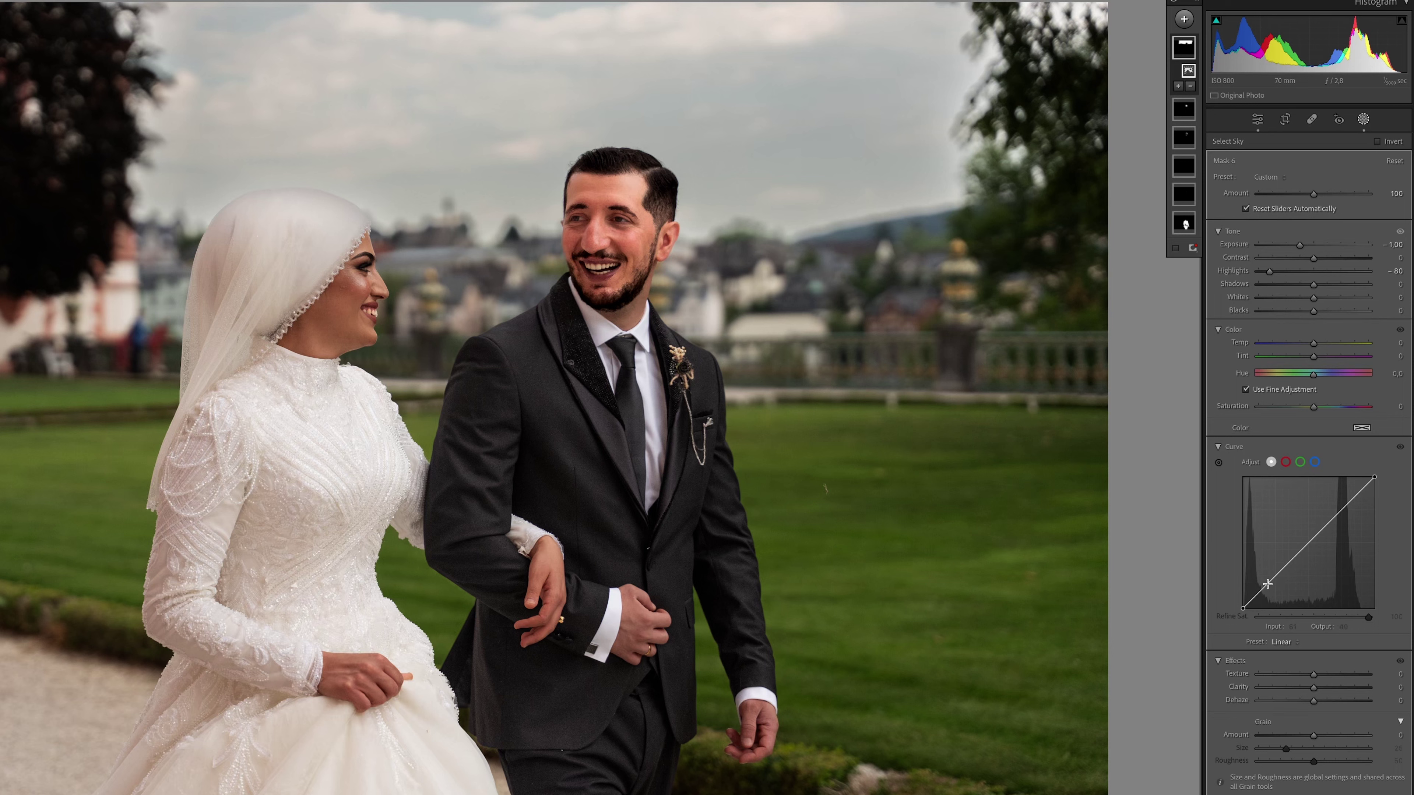
- Add a darkening tone-curve point, ease exposure to about −0.23 and cool the sky's temperature
{"action": "left_click_drag", "start_coordinate": [1269, 582], "coordinate": [1263, 601]}
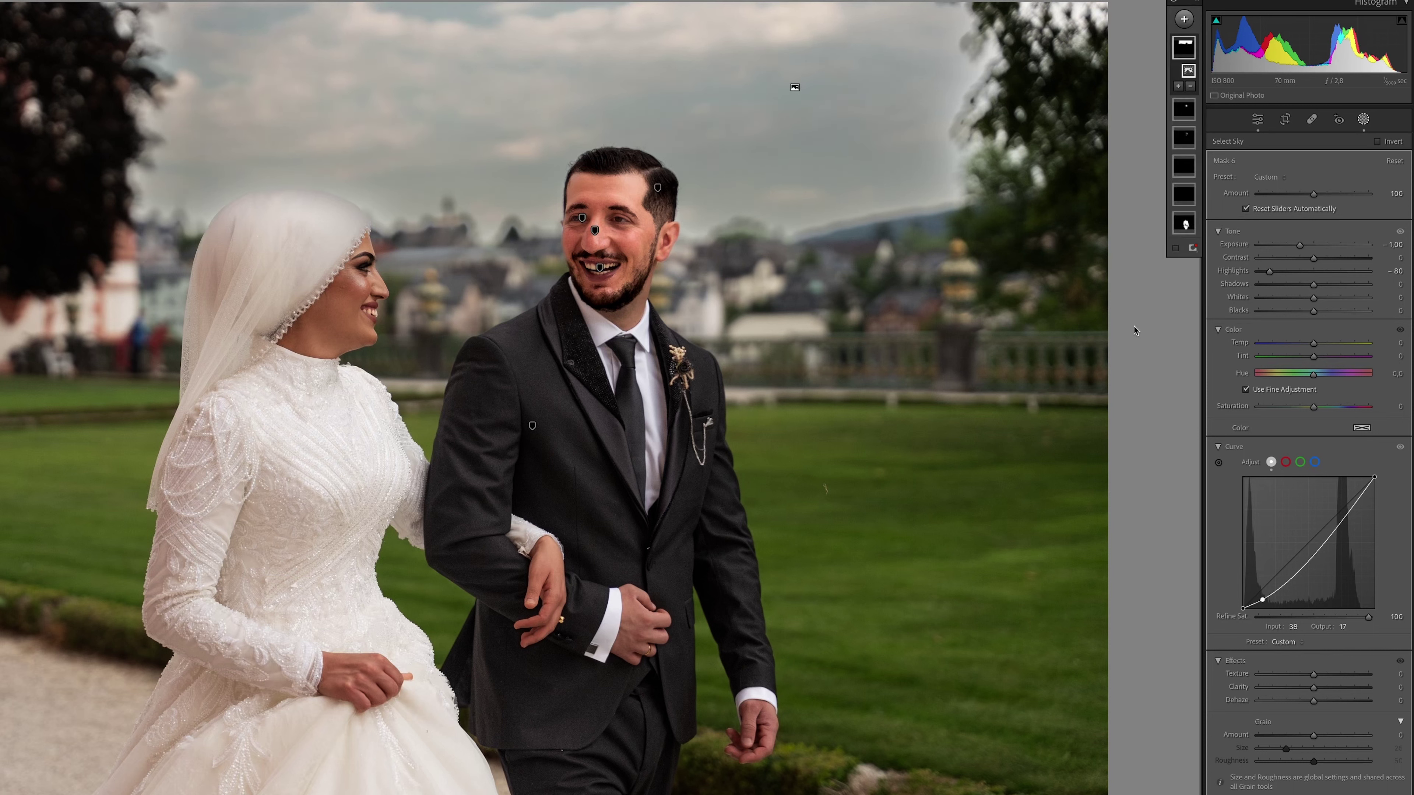
{"action": "left_click_drag", "start_coordinate": [1300, 245], "coordinate": [1312, 247]}
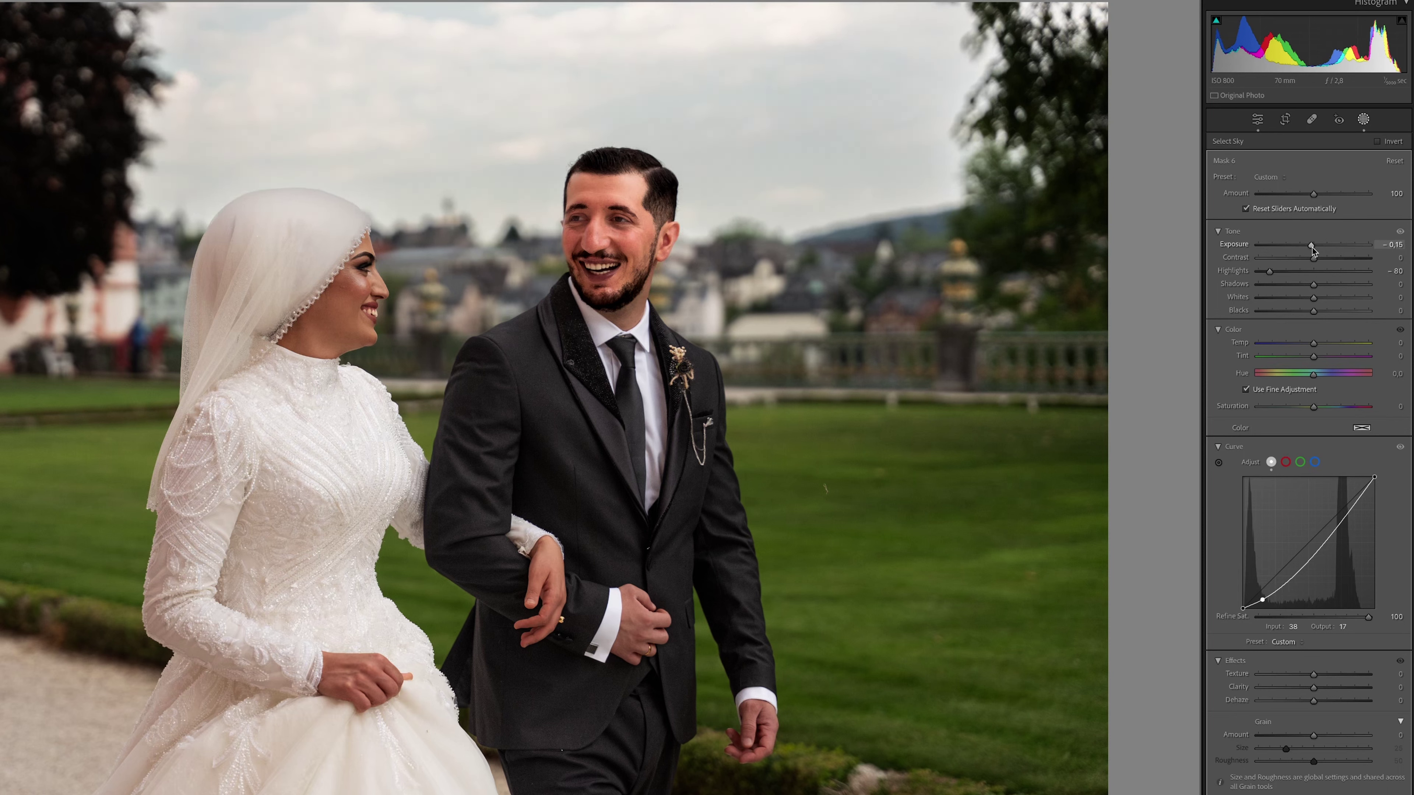
{"action": "left_click_drag", "start_coordinate": [1311, 246], "coordinate": [1309, 247]}
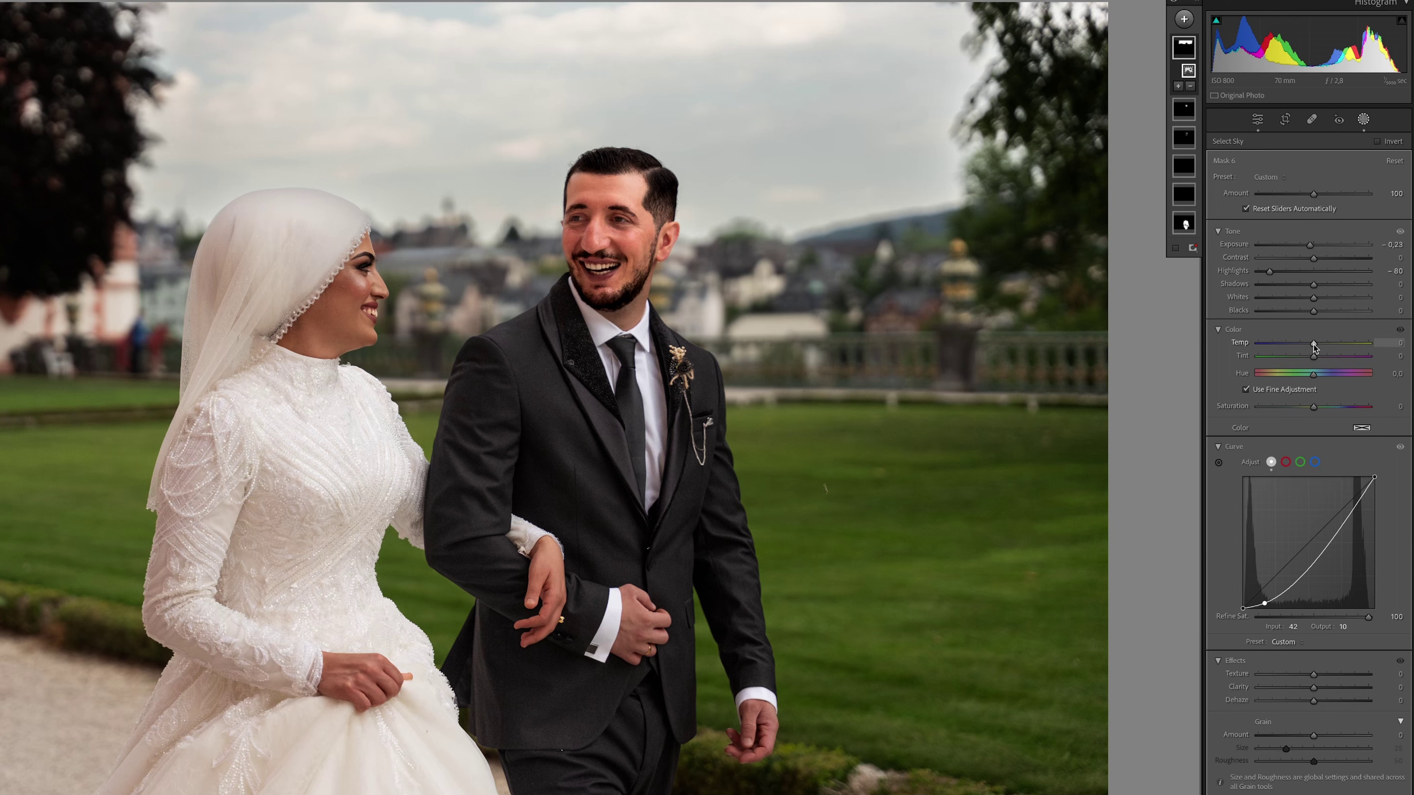
{"action": "left_click_drag", "start_coordinate": [1314, 347], "coordinate": [1304, 347]}
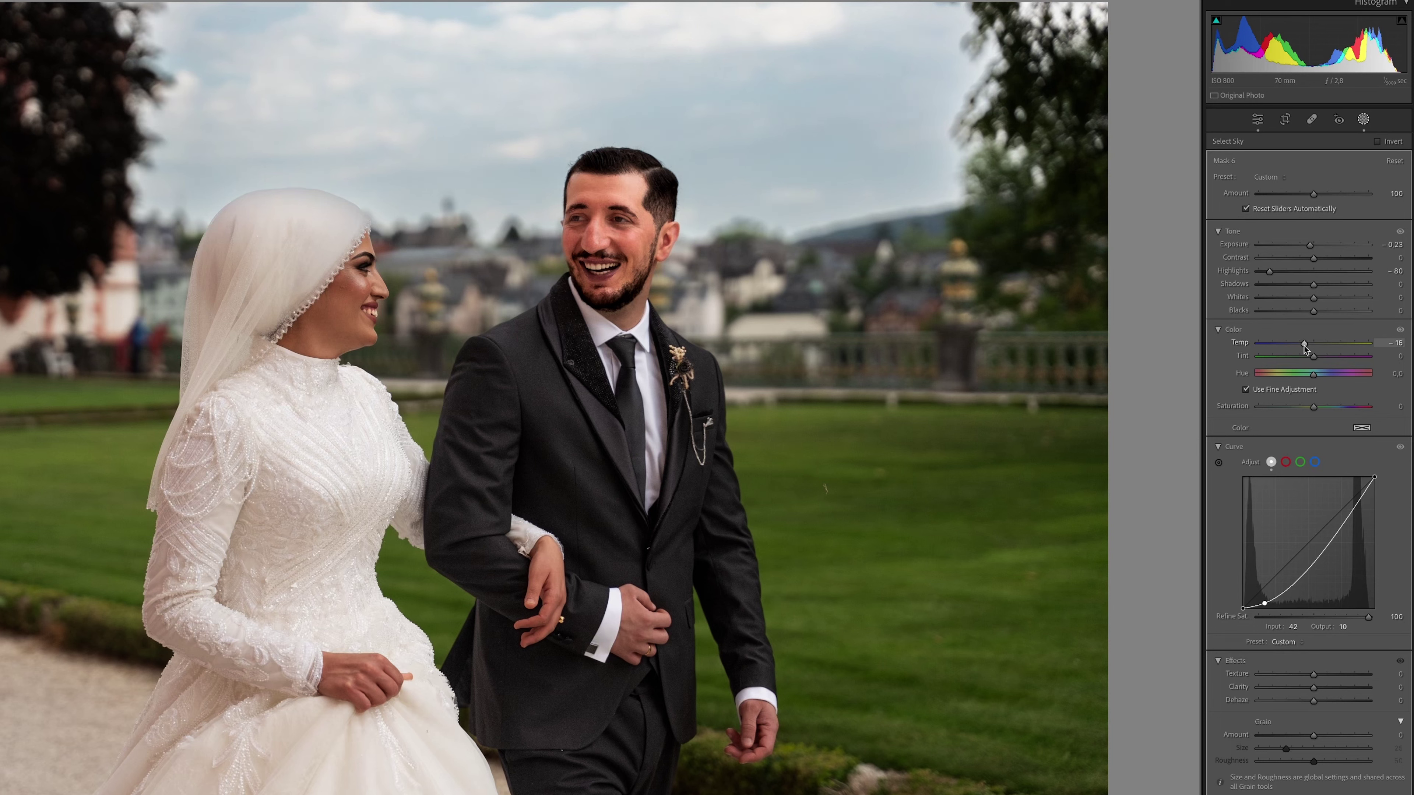
{"action": "left_click_drag", "start_coordinate": [1306, 349], "coordinate": [1305, 349]}
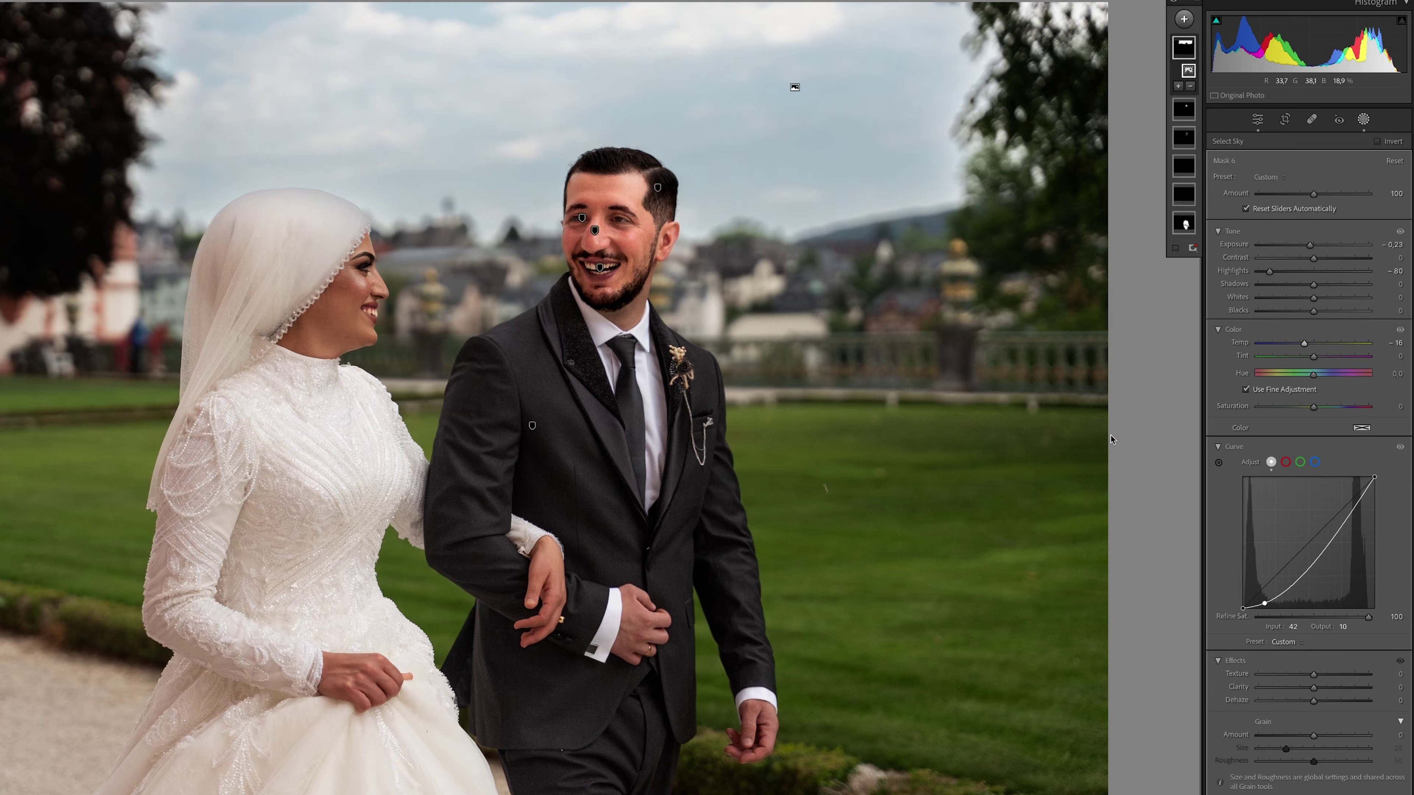
- Fine-tune the sky's tone-curve point and raise the mask's exposure to −0.08
{"action": "left_click", "coordinate": [1355, 513]}
{"action": "left_click_drag", "start_coordinate": [1355, 514], "coordinate": [1355, 515]}
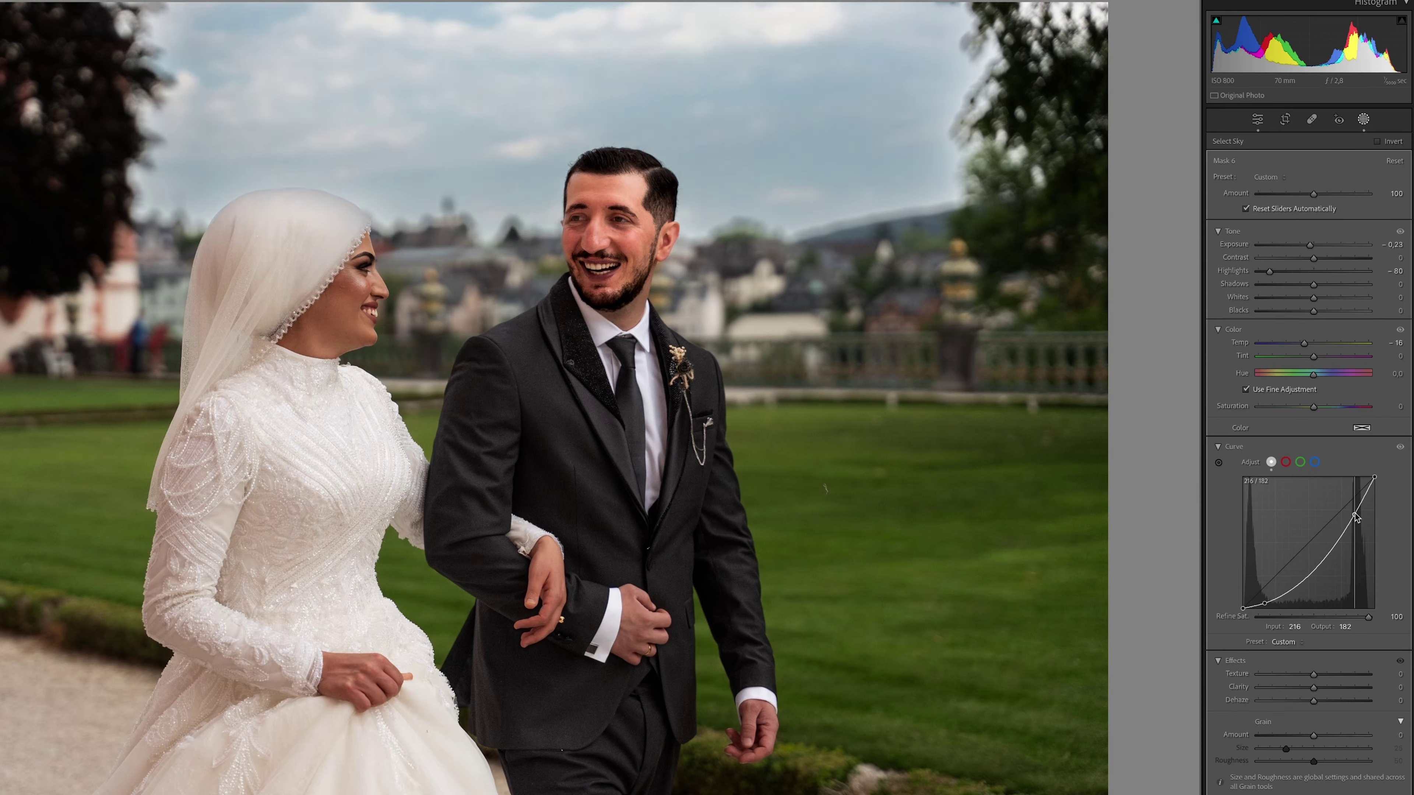
{"action": "left_click_drag", "start_coordinate": [1355, 517], "coordinate": [1354, 513]}
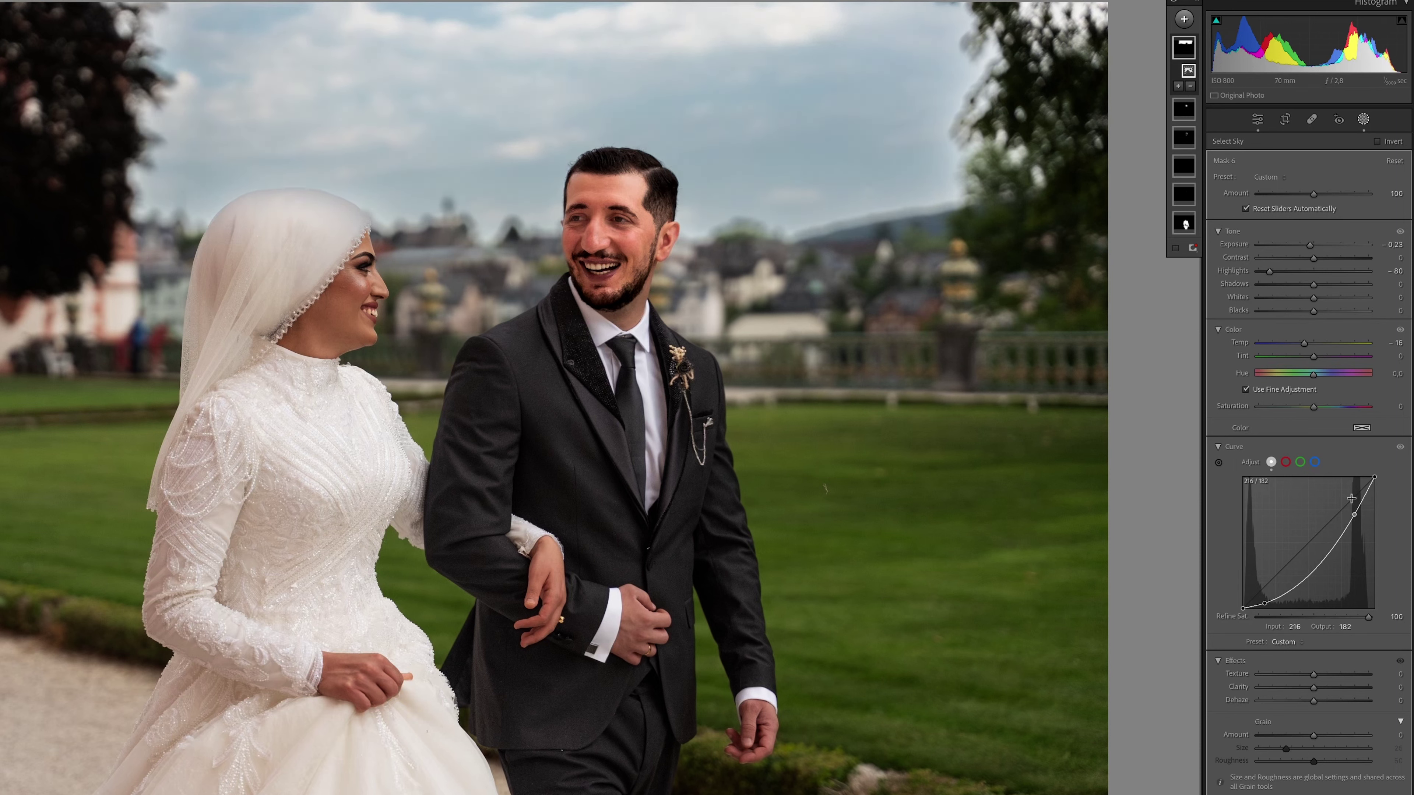
{"action": "left_click", "coordinate": [1313, 247]}
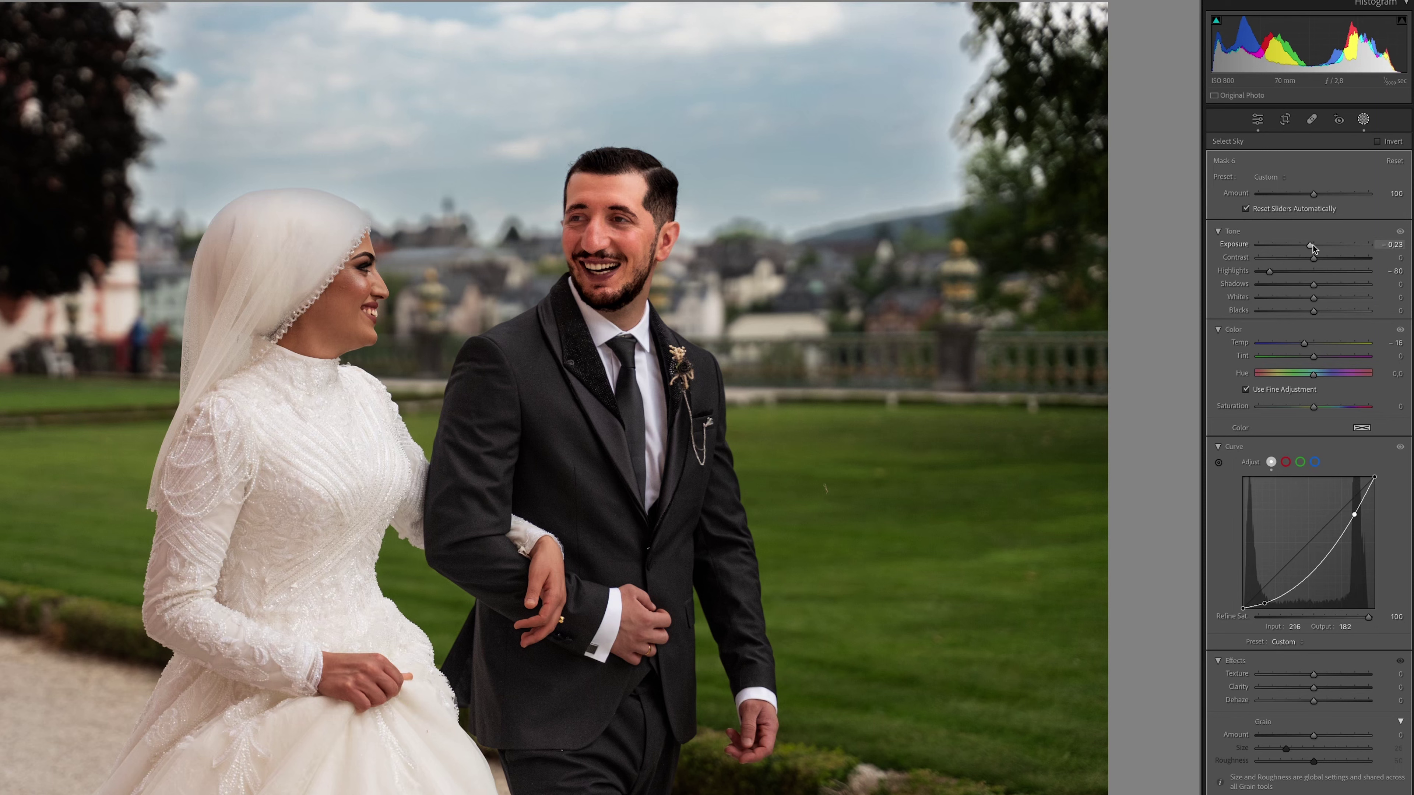
{"action": "left_click_drag", "start_coordinate": [1313, 248], "coordinate": [1316, 249]}
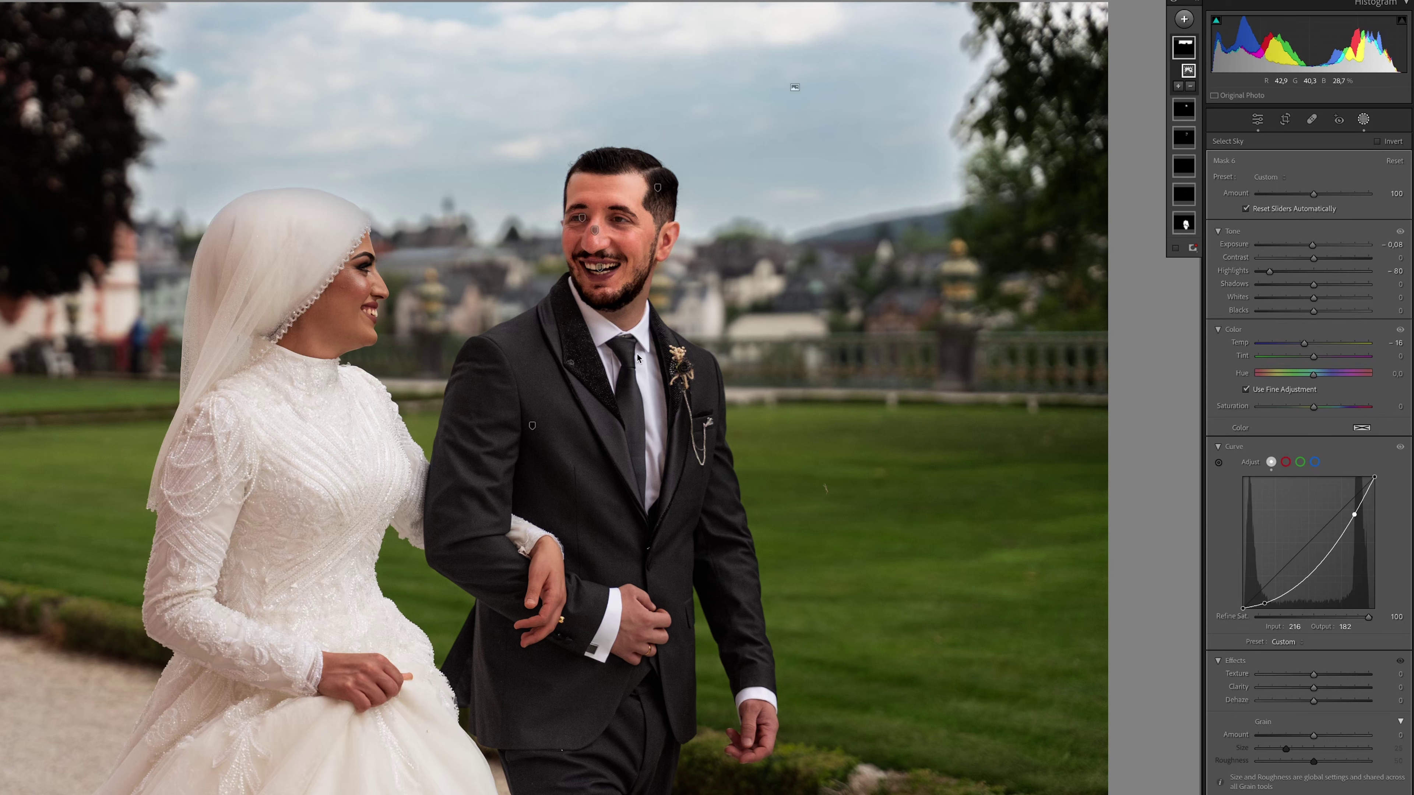
- Compare the sky with Tone and Curve changes toggled off and on, then show new mask types
{"action": "left_click", "coordinate": [1400, 231]}
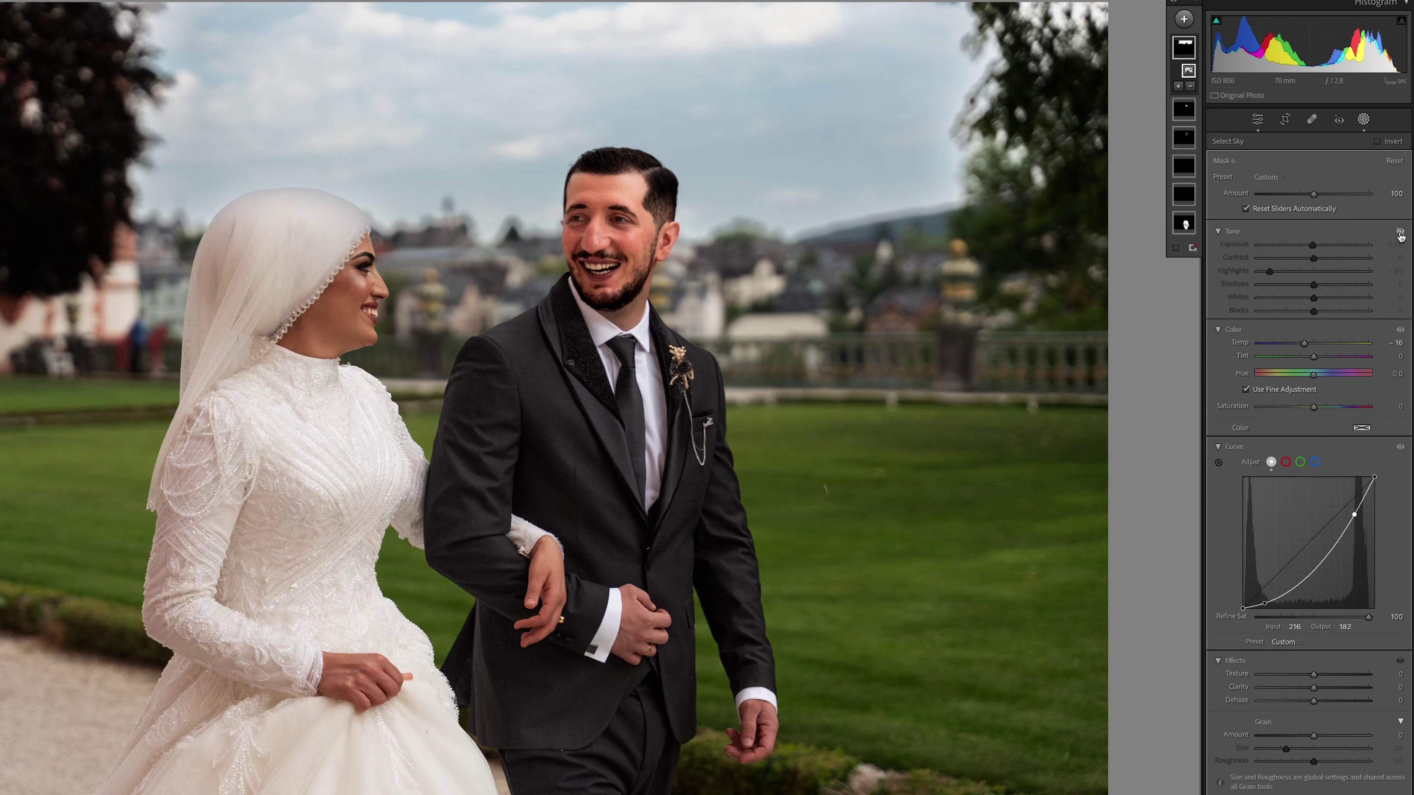
{"action": "left_click", "coordinate": [1400, 232]}
{"action": "left_click", "coordinate": [1399, 447]}
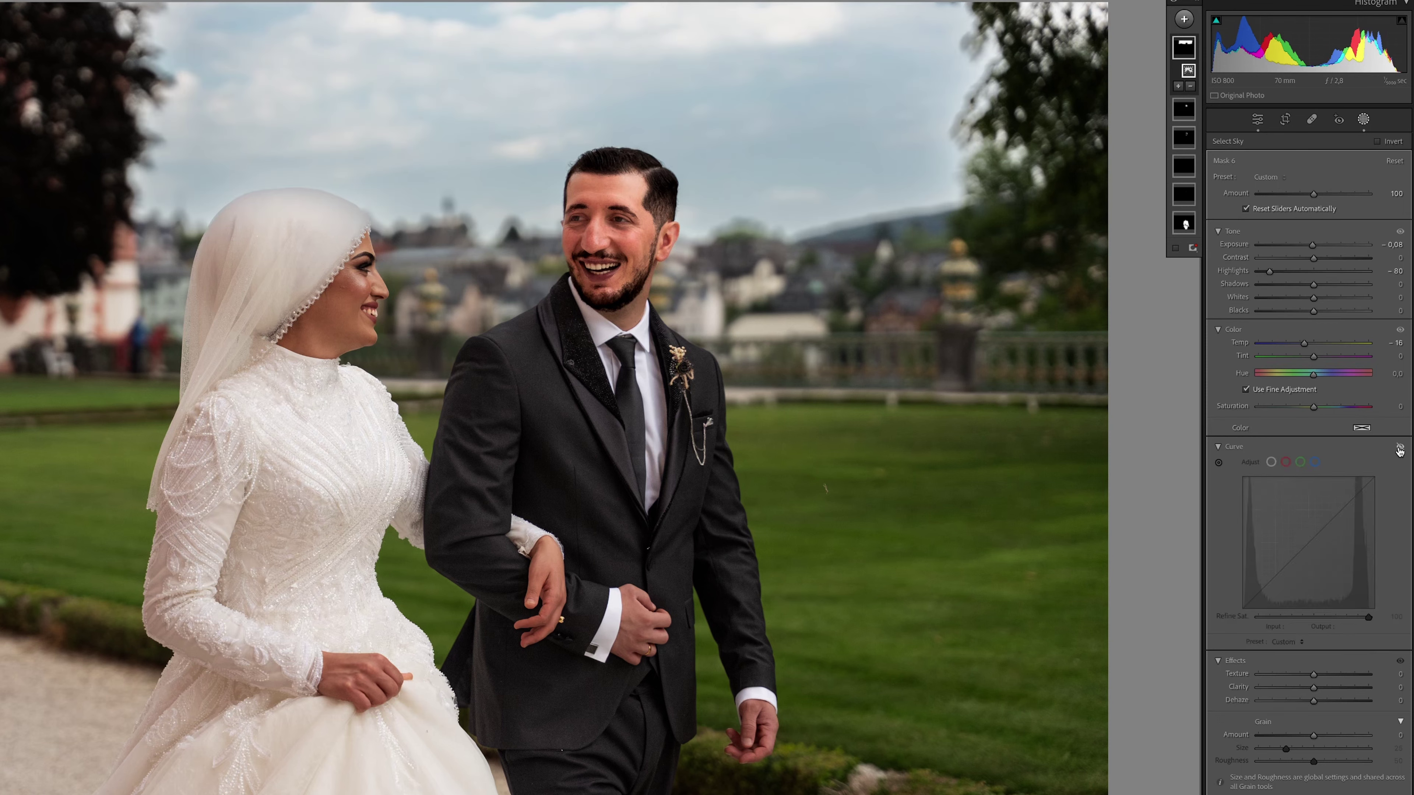
{"action": "left_click", "coordinate": [1399, 449]}
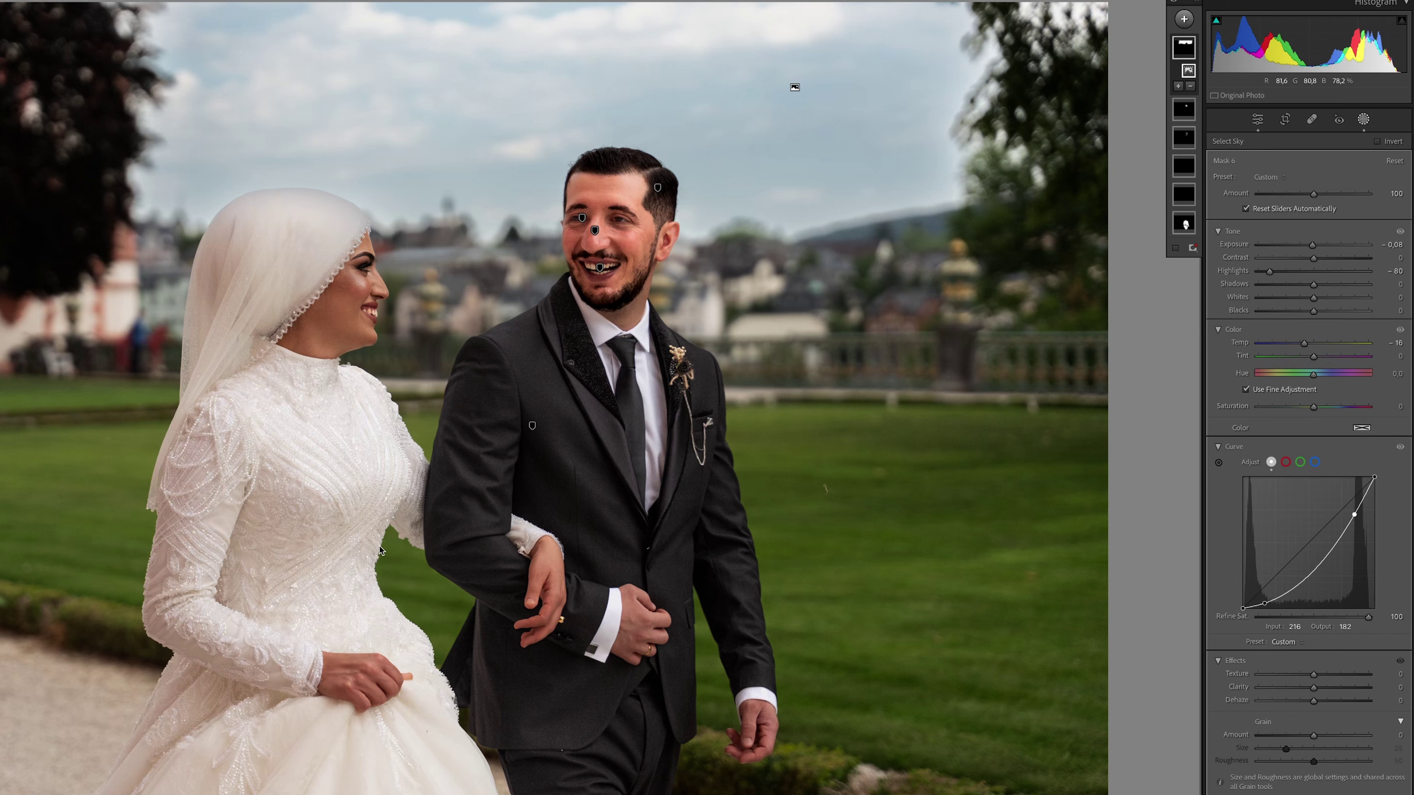
{"action": "left_click", "coordinate": [1184, 18]}
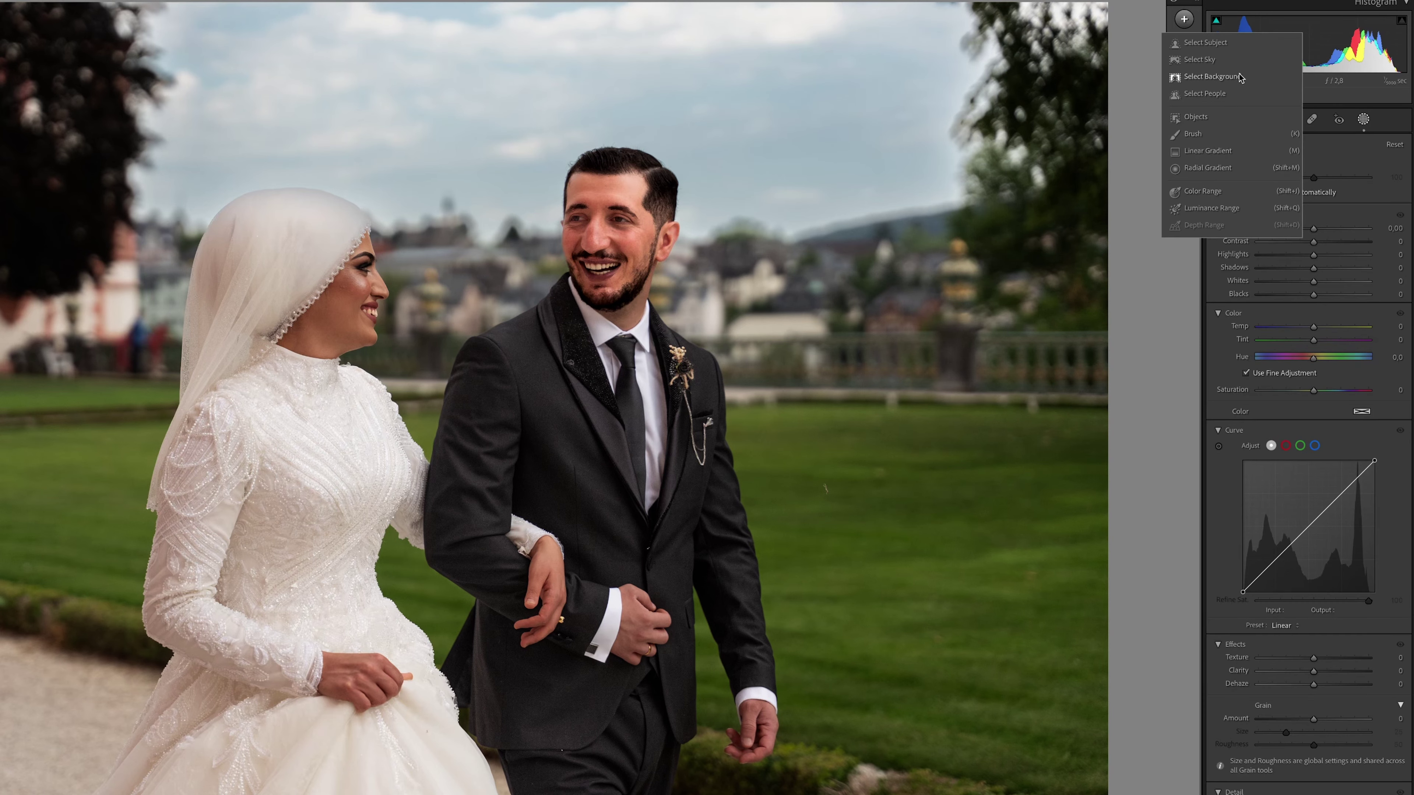
- Create a people mask covering only Person 1's clothes
{"action": "left_click", "coordinate": [1236, 90]}
{"action": "left_click", "coordinate": [1269, 169]}
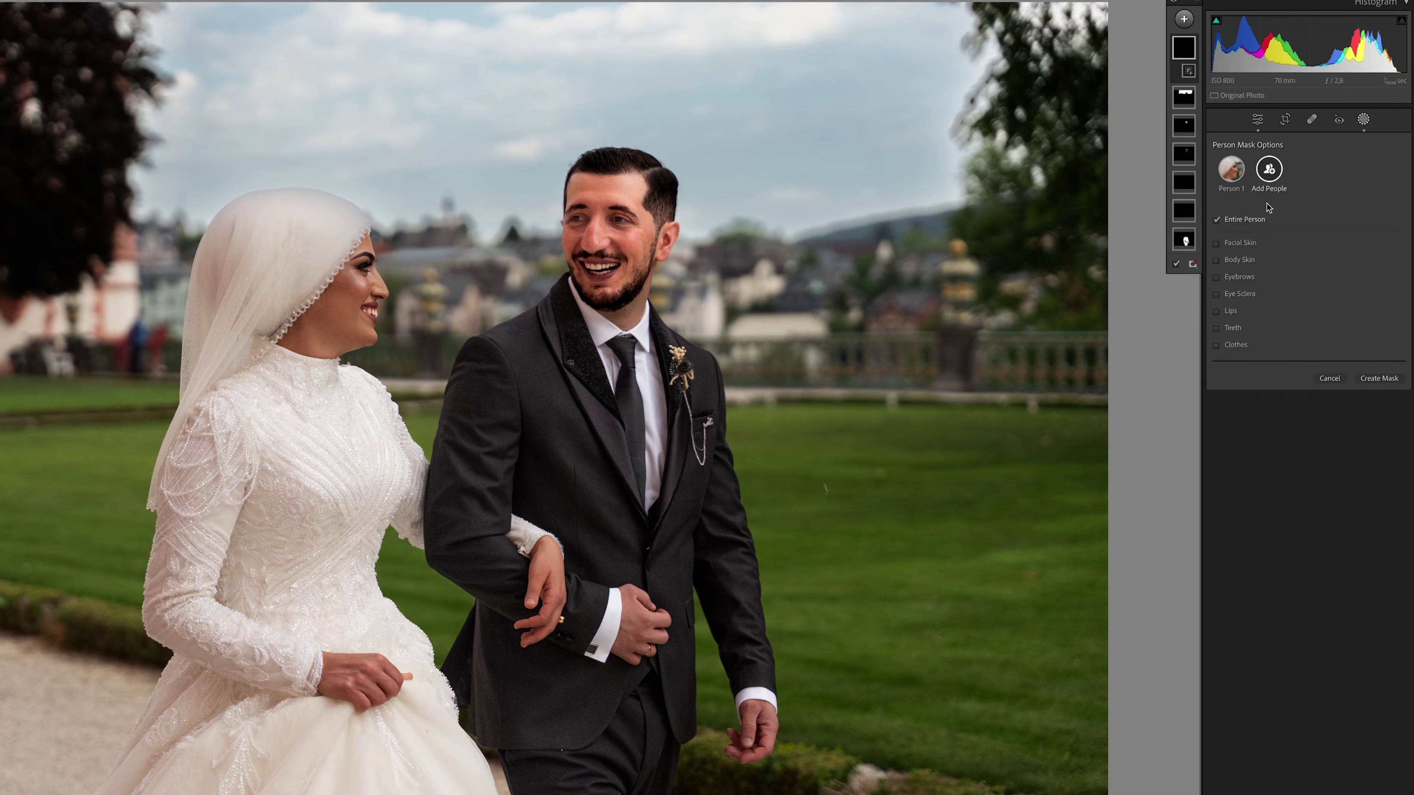
{"action": "left_click", "coordinate": [1265, 344]}
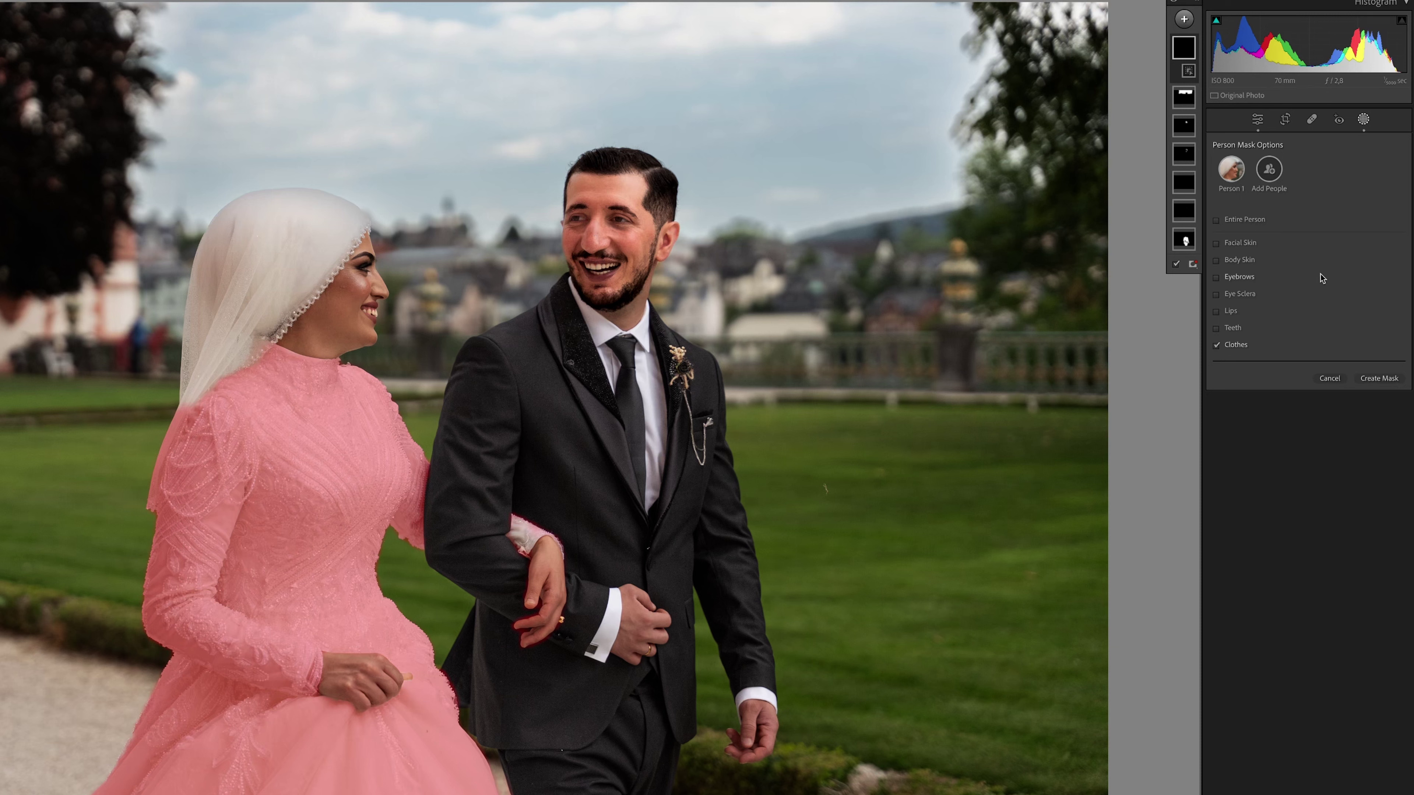
{"action": "left_click", "coordinate": [1378, 379]}
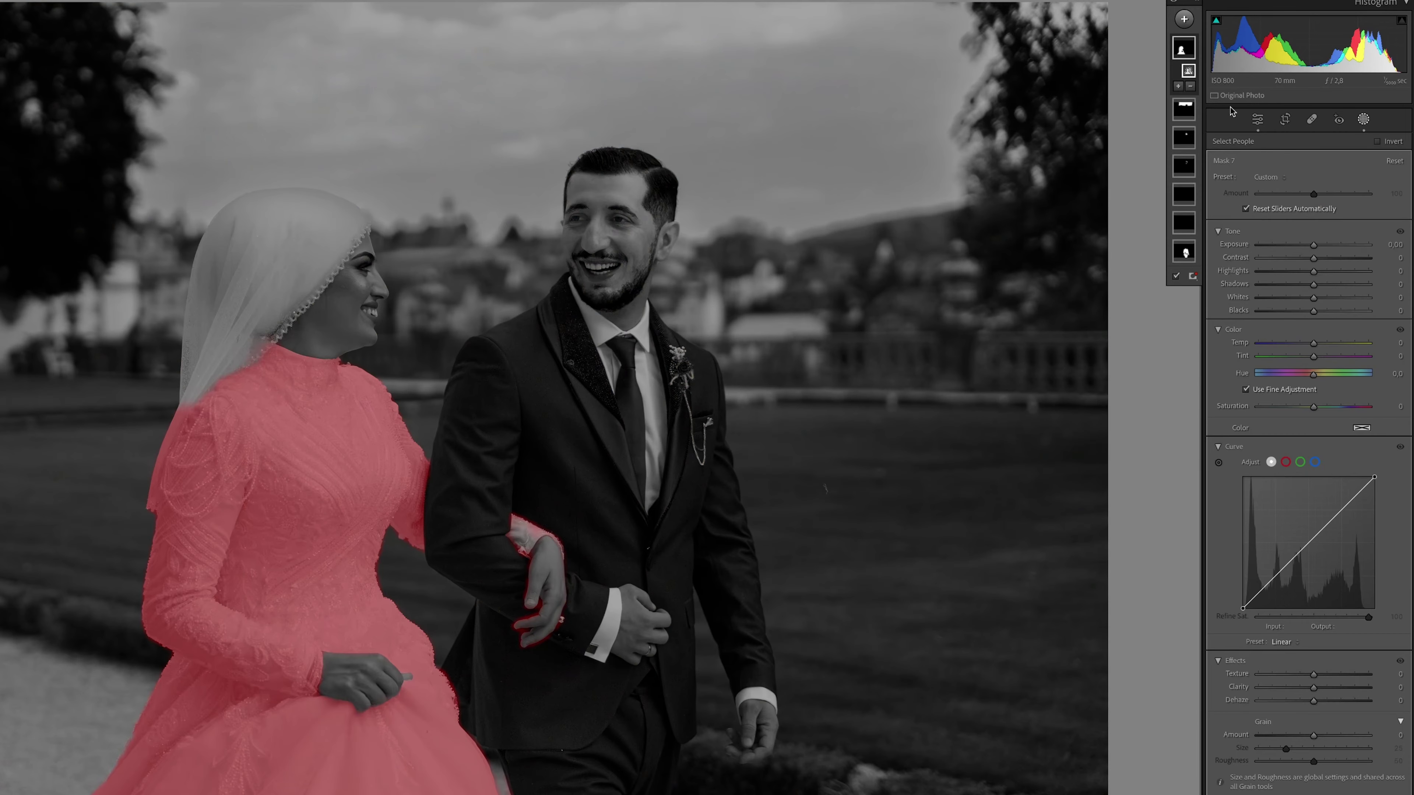
- Add the bride's veil to the mask with the Objects brush
{"action": "left_click", "coordinate": [1177, 86]}
{"action": "left_click", "coordinate": [1201, 185]}
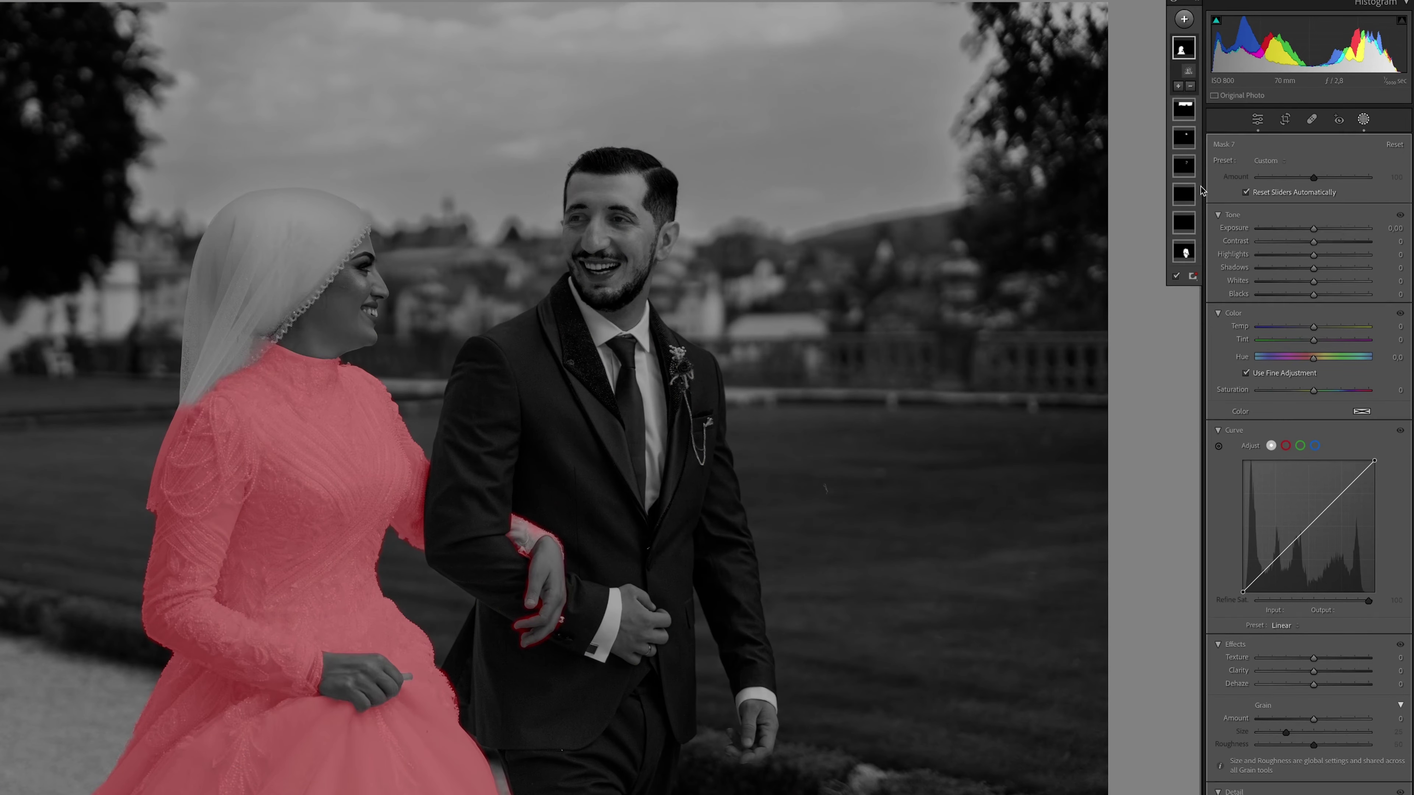
{"action": "scroll", "coordinate": [334, 226], "scroll_direction": "down", "scroll_amount": 2}
{"action": "scroll", "coordinate": [327, 223], "scroll_direction": "down", "scroll_amount": 1}
{"action": "mouse_move", "coordinate": [334, 222]}
{"action": "left_mouse_down"}
{"action": "mouse_move", "coordinate": [235, 351]}
{"action": "mouse_move", "coordinate": [209, 303]}
{"action": "mouse_move", "coordinate": [249, 224]}
{"action": "mouse_move", "coordinate": [228, 314]}
{"action": "left_mouse_up"}
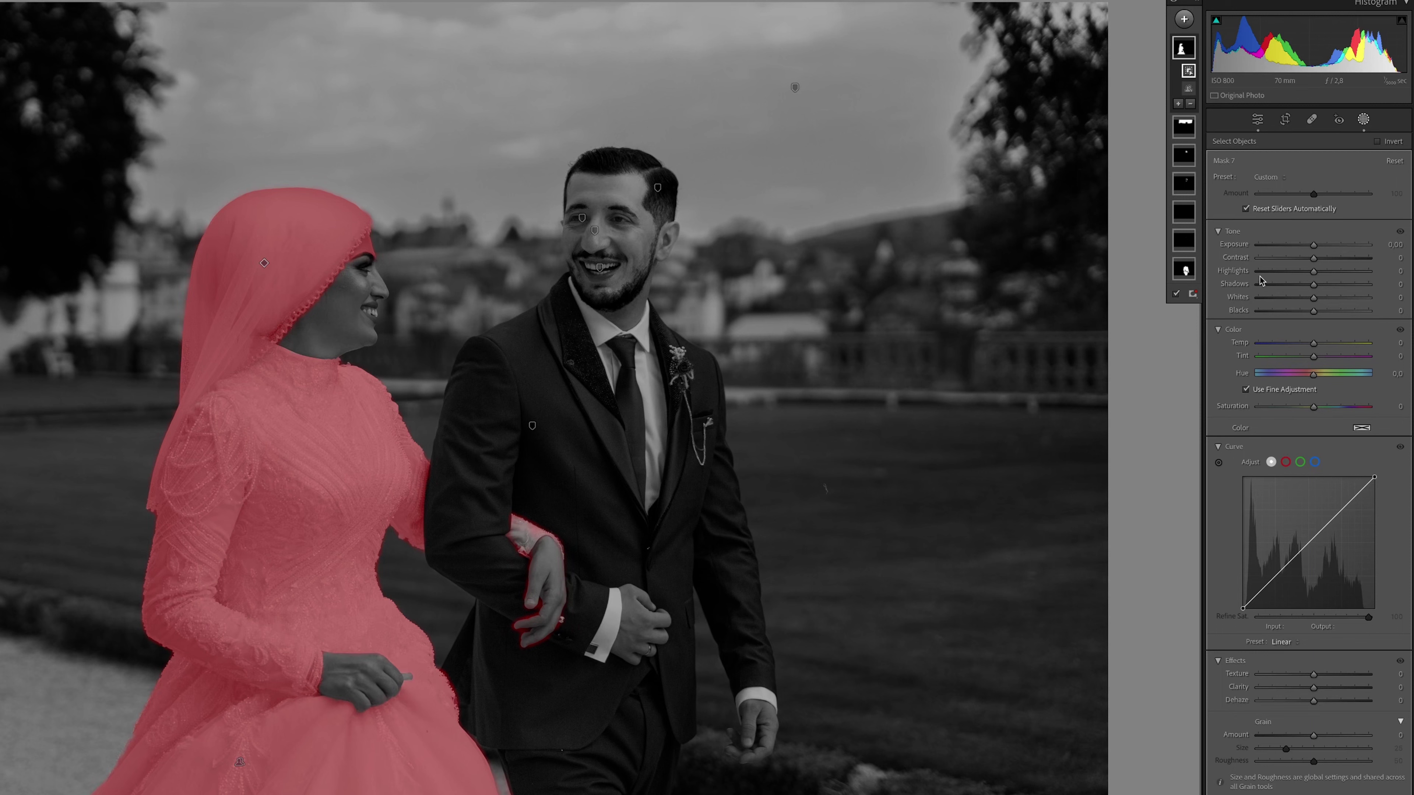
- Subtract Person 1's facial skin from the dress mask
{"action": "left_click", "coordinate": [1190, 104]}
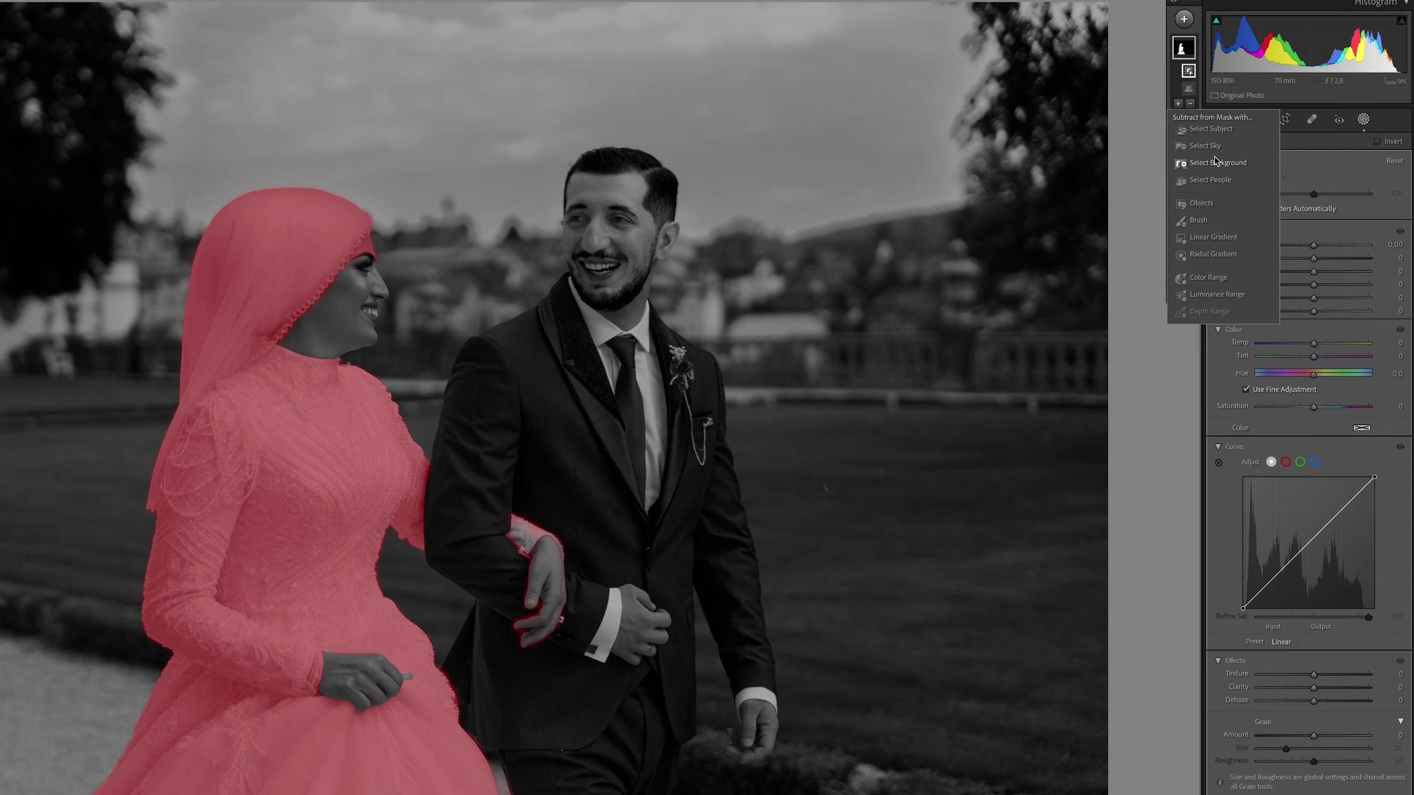
{"action": "left_click", "coordinate": [1210, 179]}
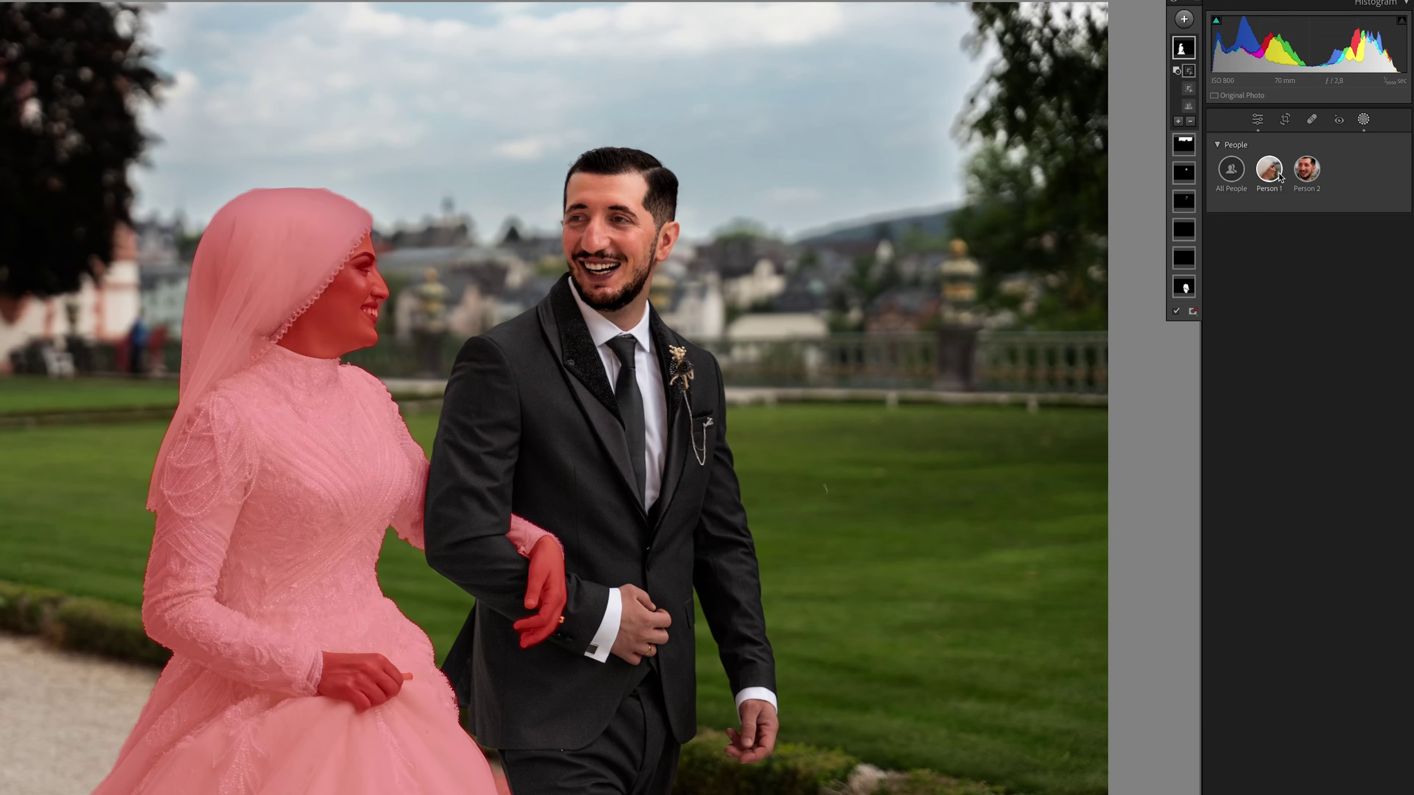
{"action": "left_click", "coordinate": [1278, 177]}
{"action": "left_click", "coordinate": [1252, 242]}
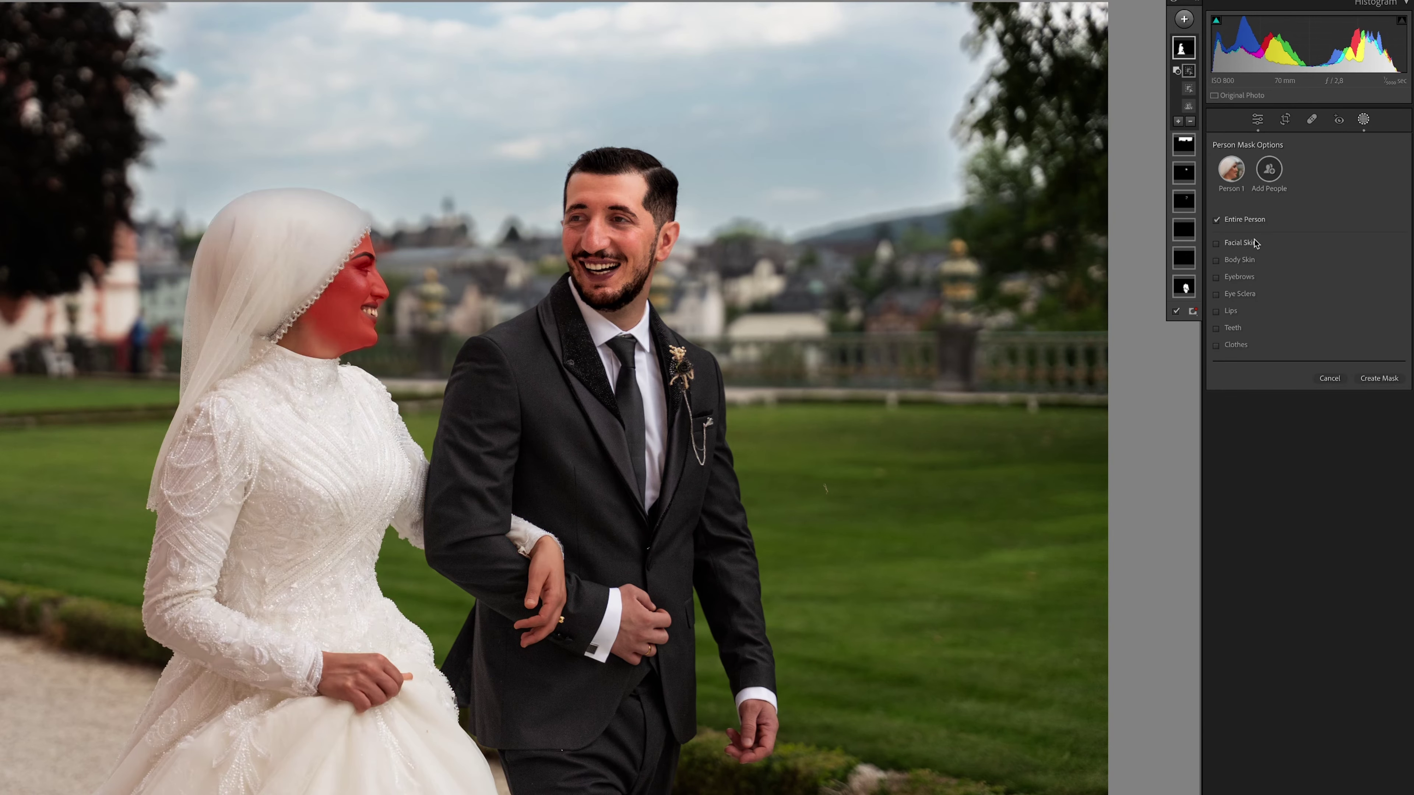
{"action": "left_click", "coordinate": [1370, 379]}
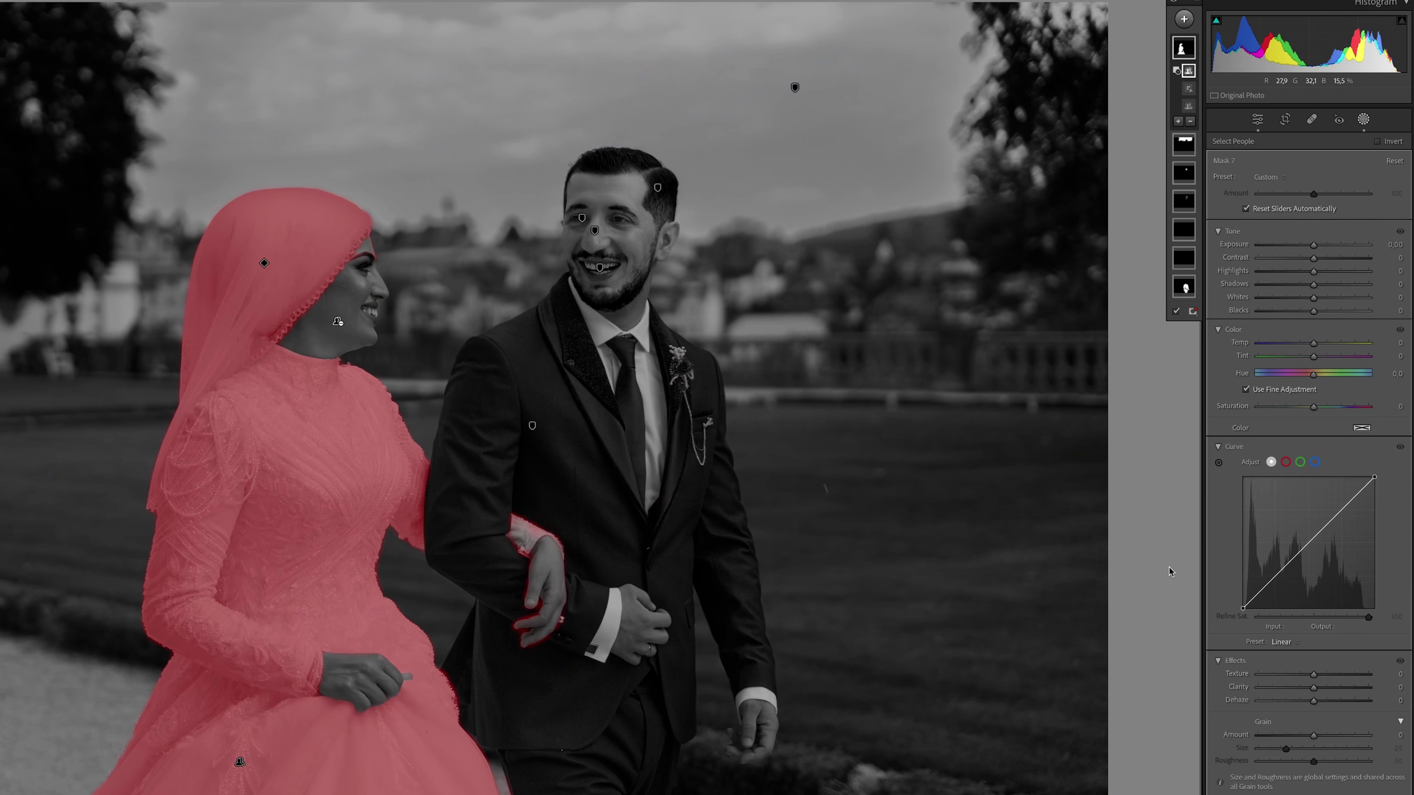
- Set Mask 7 to Highlights 31, Shadows 30, Exposure −0.06, Saturation 6 and Temp 10
{"action": "left_click_drag", "start_coordinate": [1313, 271], "coordinate": [1329, 275]}
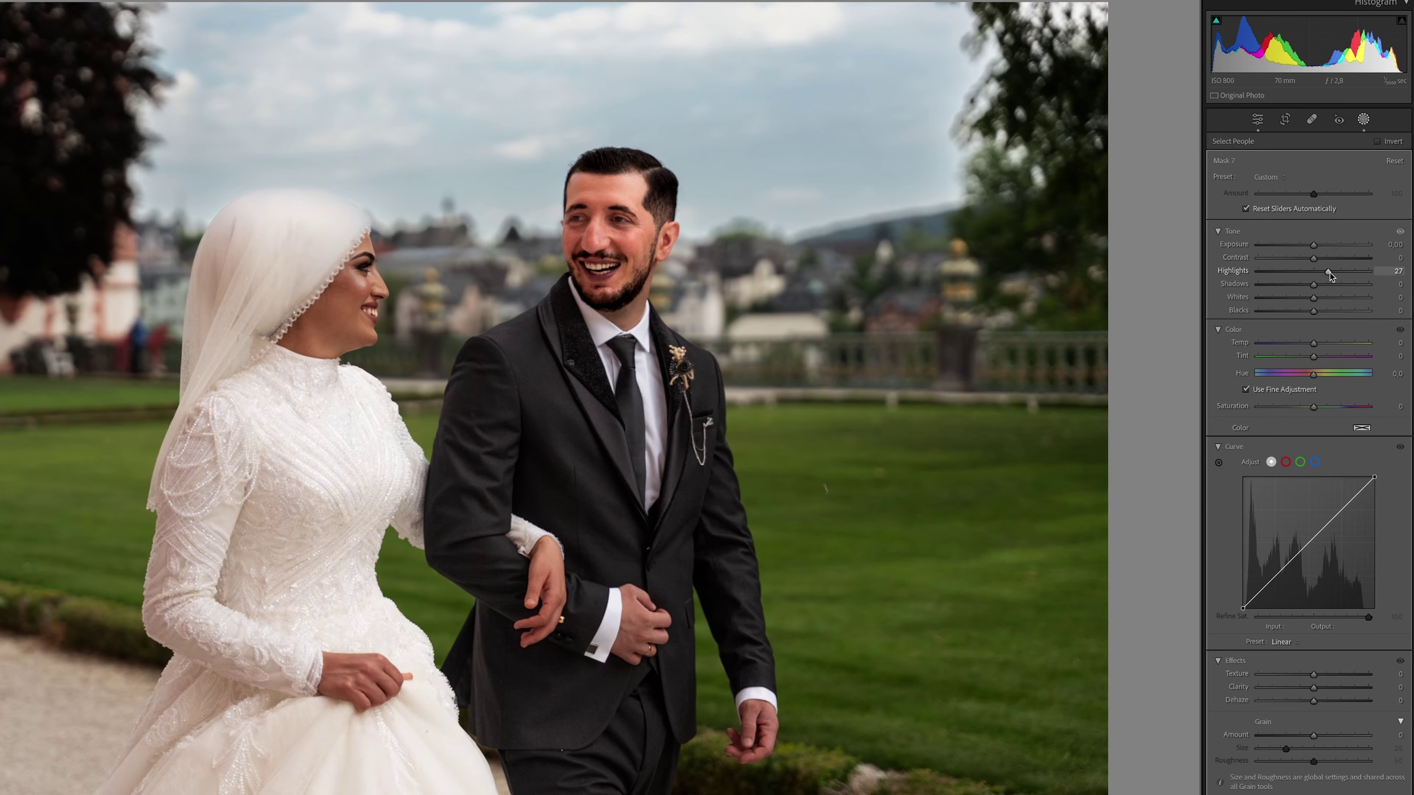
{"action": "left_click_drag", "start_coordinate": [1330, 271], "coordinate": [1329, 286]}
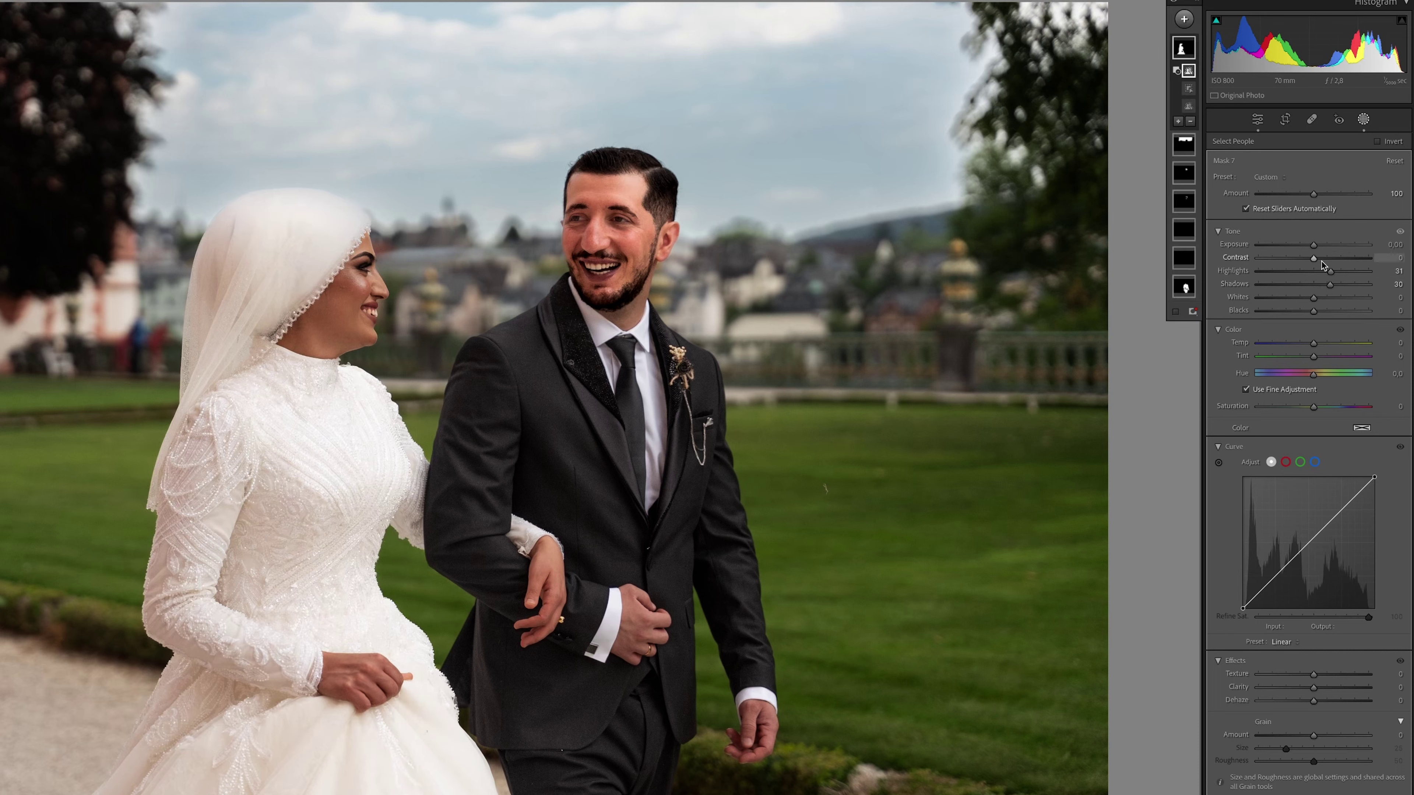
{"action": "left_click_drag", "start_coordinate": [1316, 244], "coordinate": [1315, 246]}
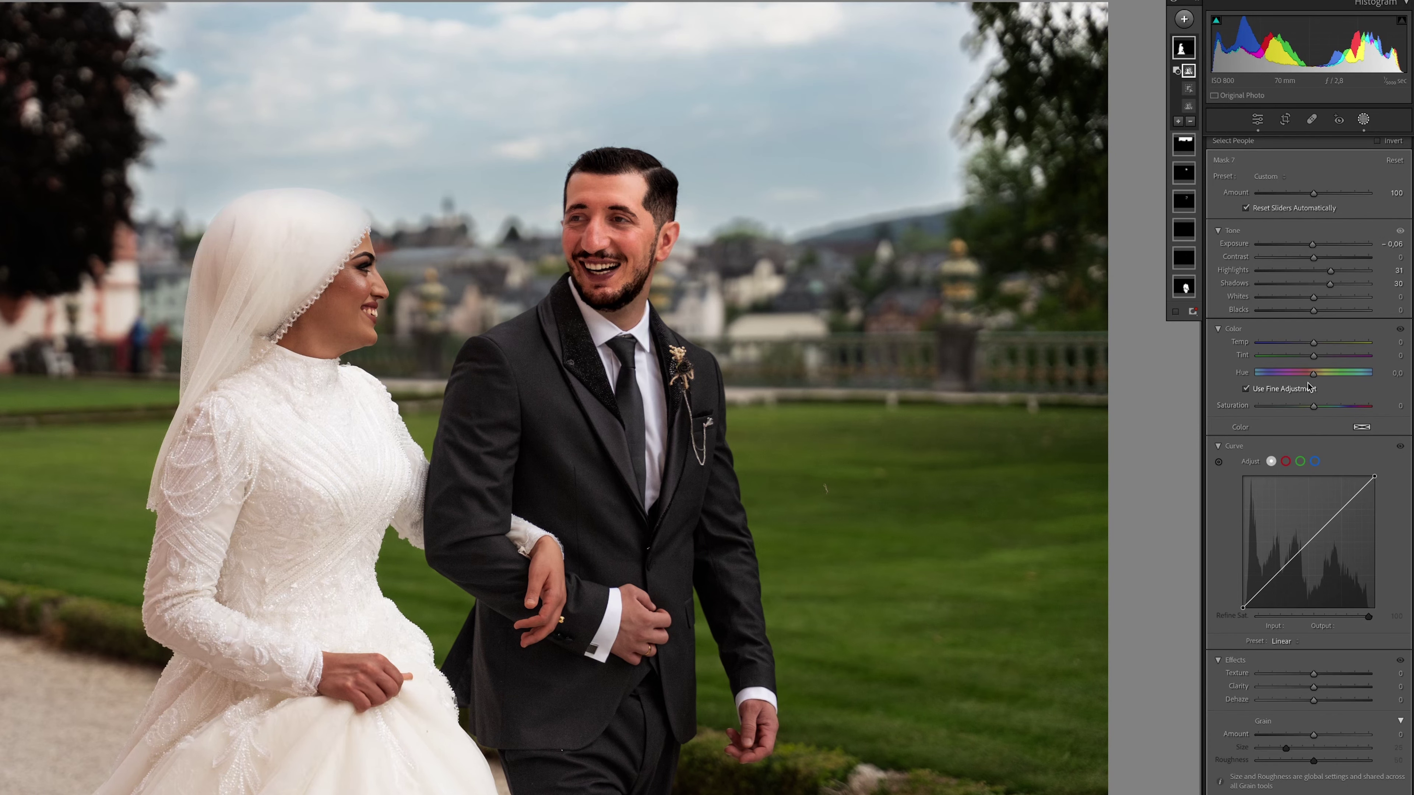
{"action": "left_click_drag", "start_coordinate": [1314, 407], "coordinate": [1314, 409]}
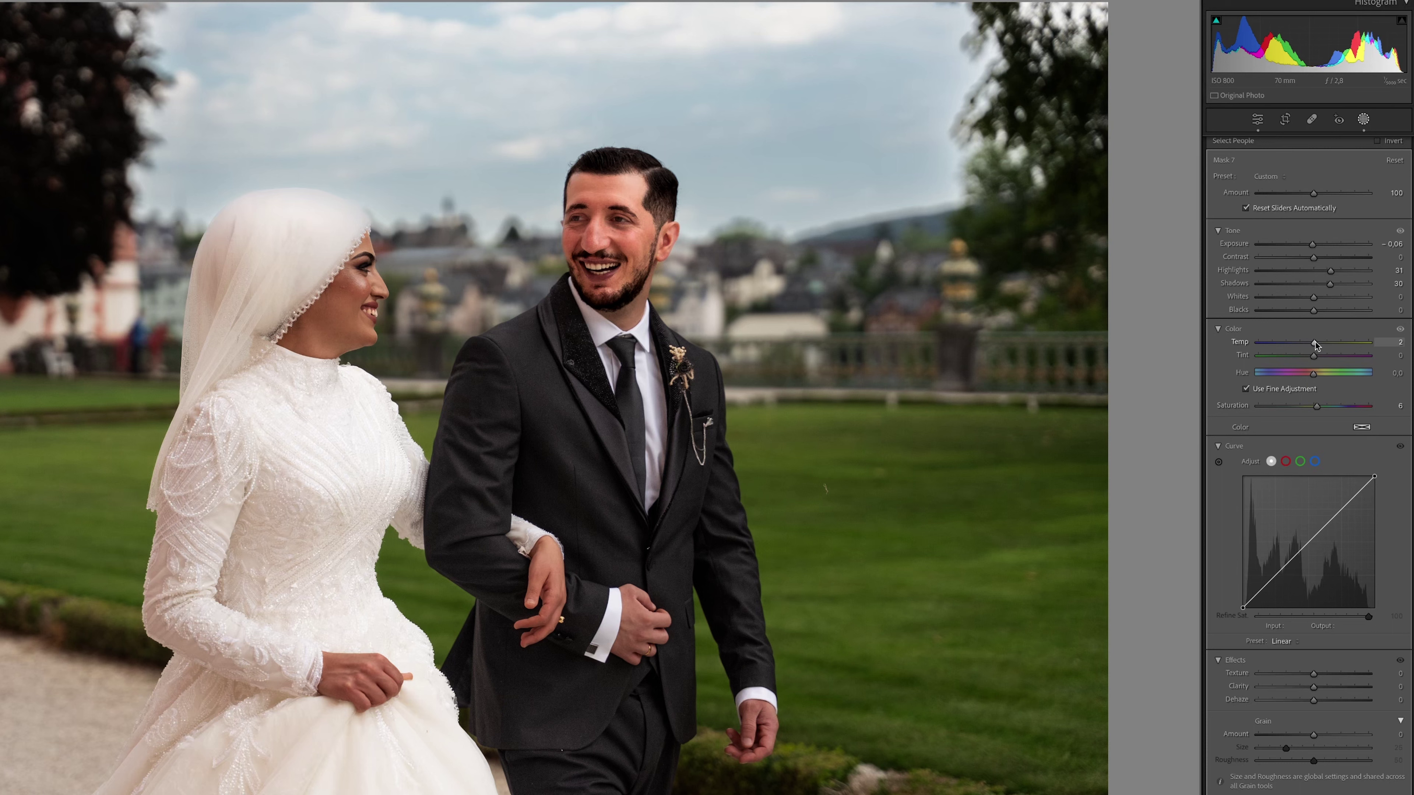
{"action": "left_click_drag", "start_coordinate": [1317, 341], "coordinate": [1318, 341]}
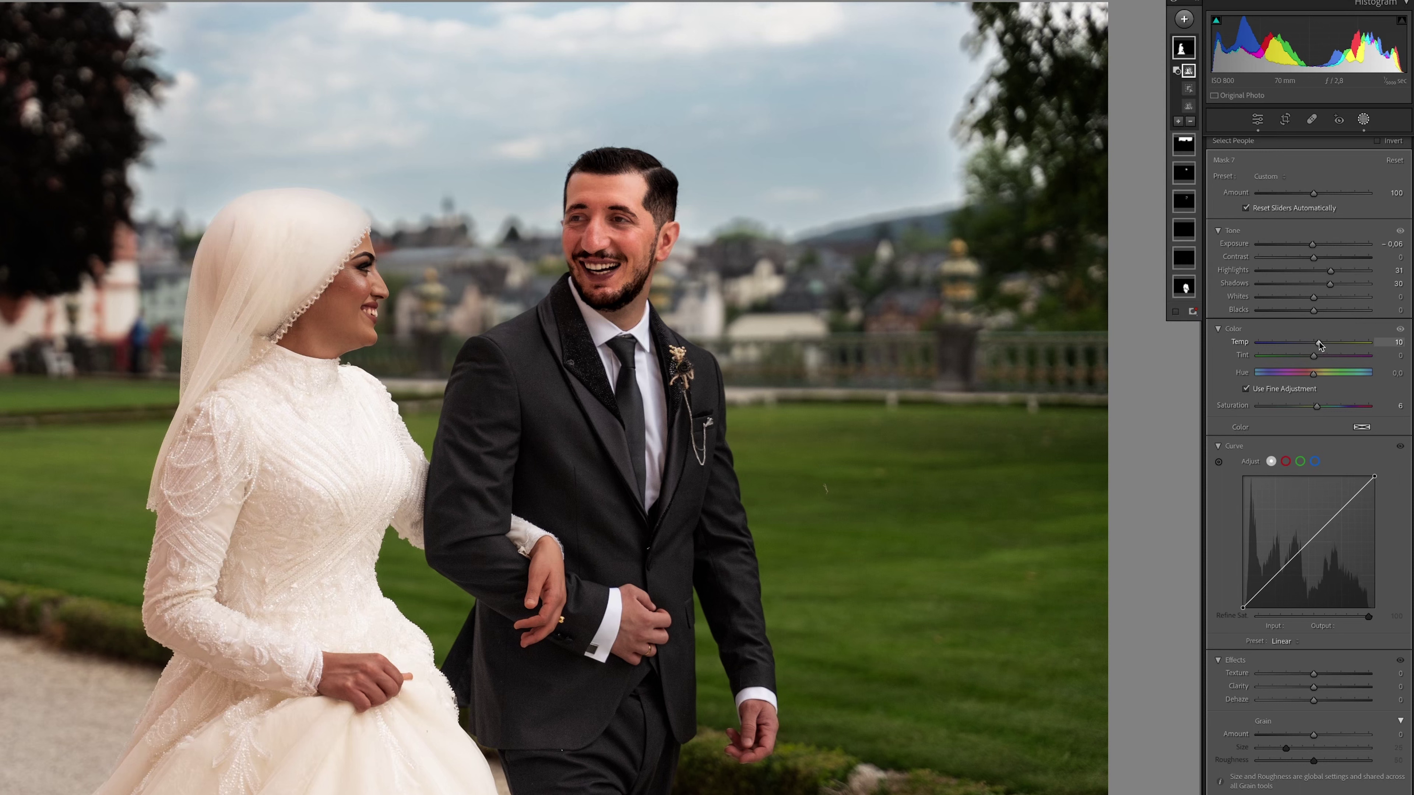
- Compare the dress with tone changes on and off, deselect the mask, then list new mask types
{"action": "left_click", "coordinate": [1401, 231]}
{"action": "left_click", "coordinate": [1401, 231]}
{"action": "left_click", "coordinate": [1401, 231]}
{"action": "left_click", "coordinate": [1401, 232]}
{"action": "left_click", "coordinate": [106, 190]}
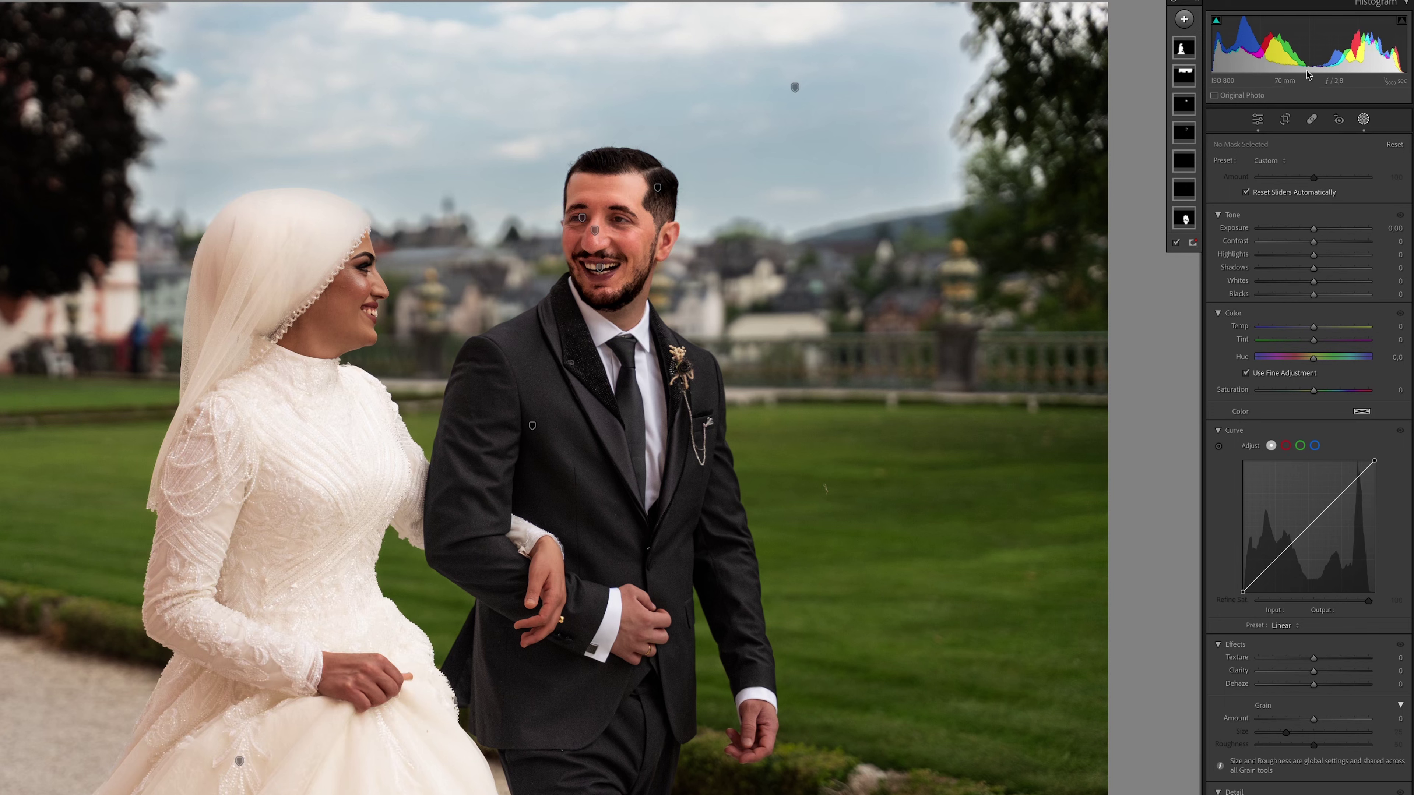
{"action": "left_click", "coordinate": [1184, 19]}
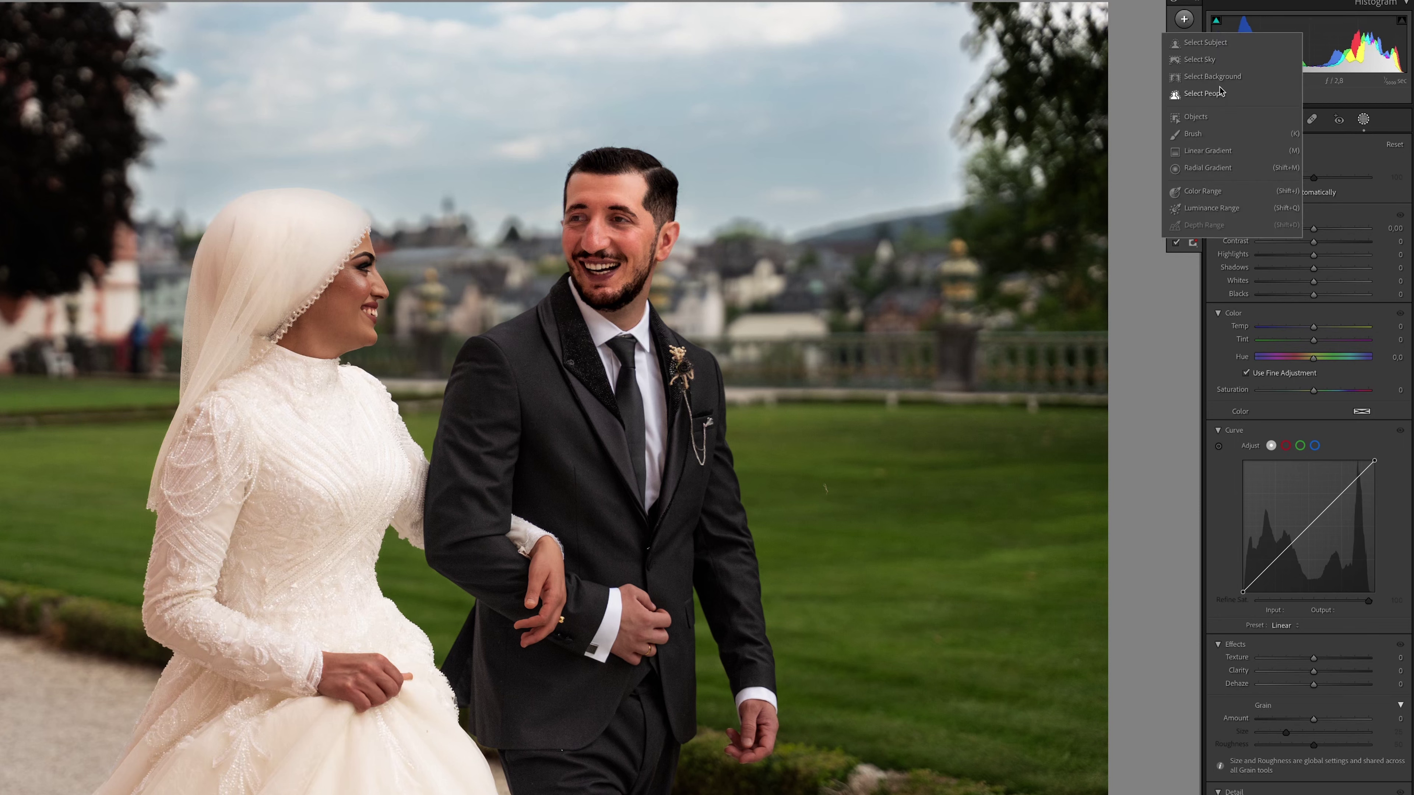
- Create a background mask with the sky added, and hide the red overlay
{"action": "left_click", "coordinate": [1212, 77]}
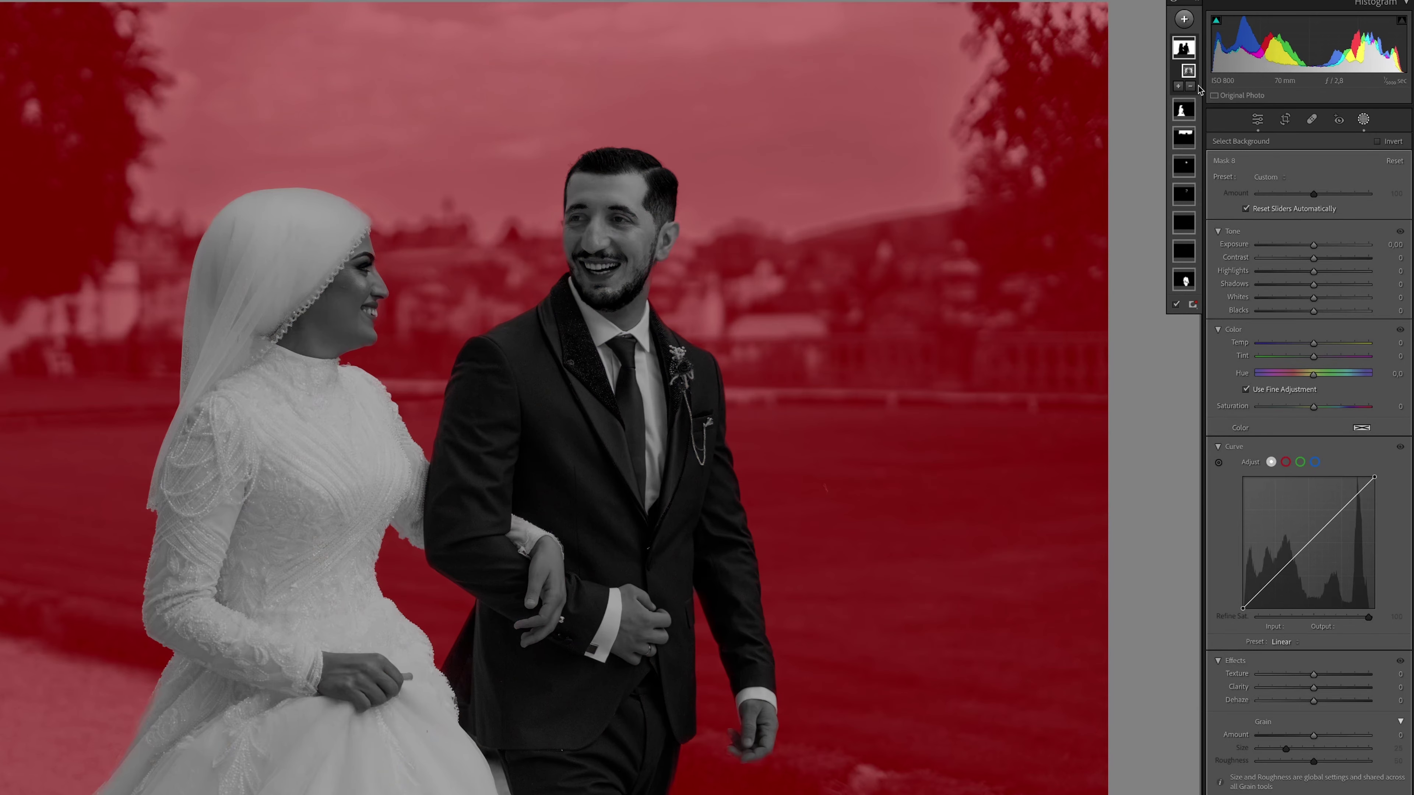
{"action": "left_click", "coordinate": [1180, 87]}
{"action": "left_click", "coordinate": [1203, 130]}
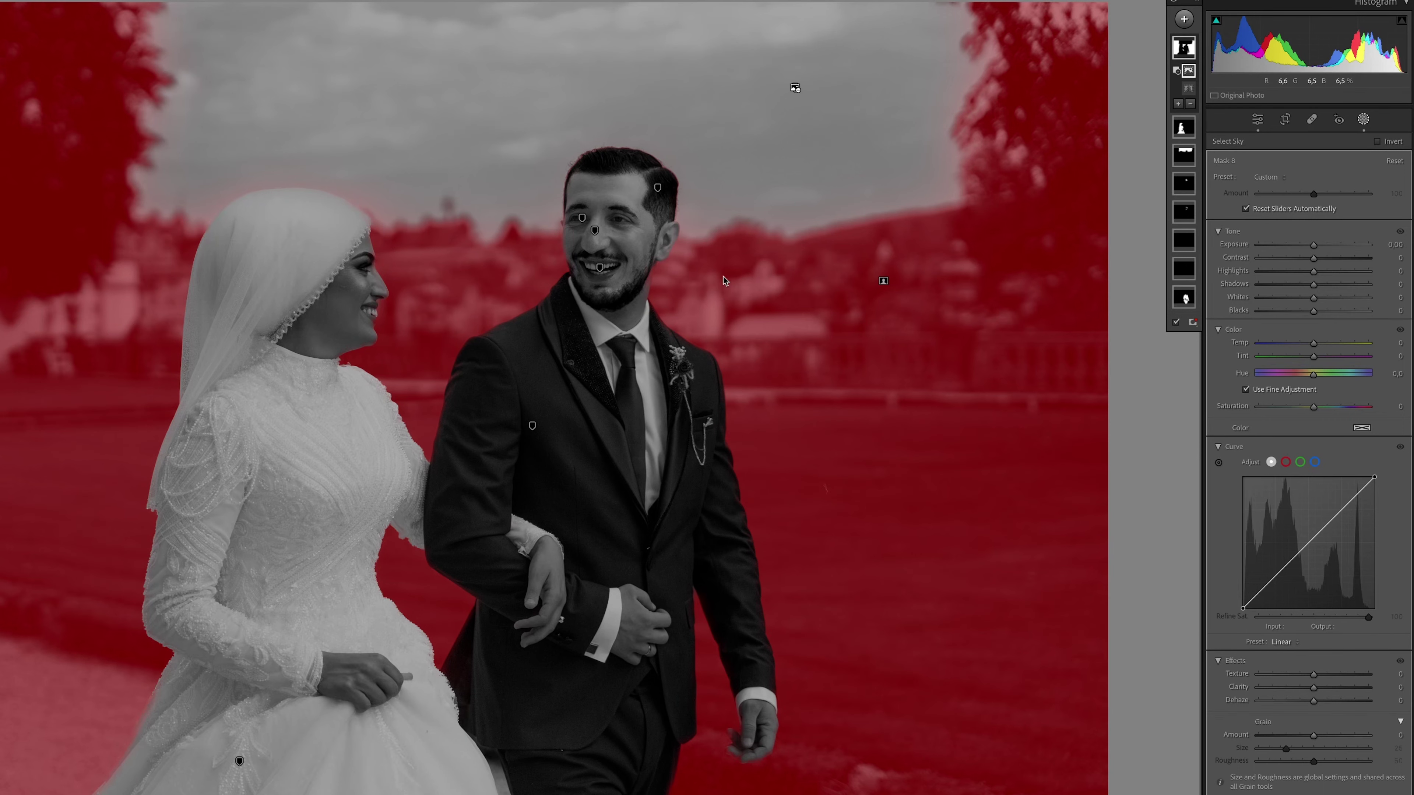
{"action": "left_click", "coordinate": [1315, 246]}
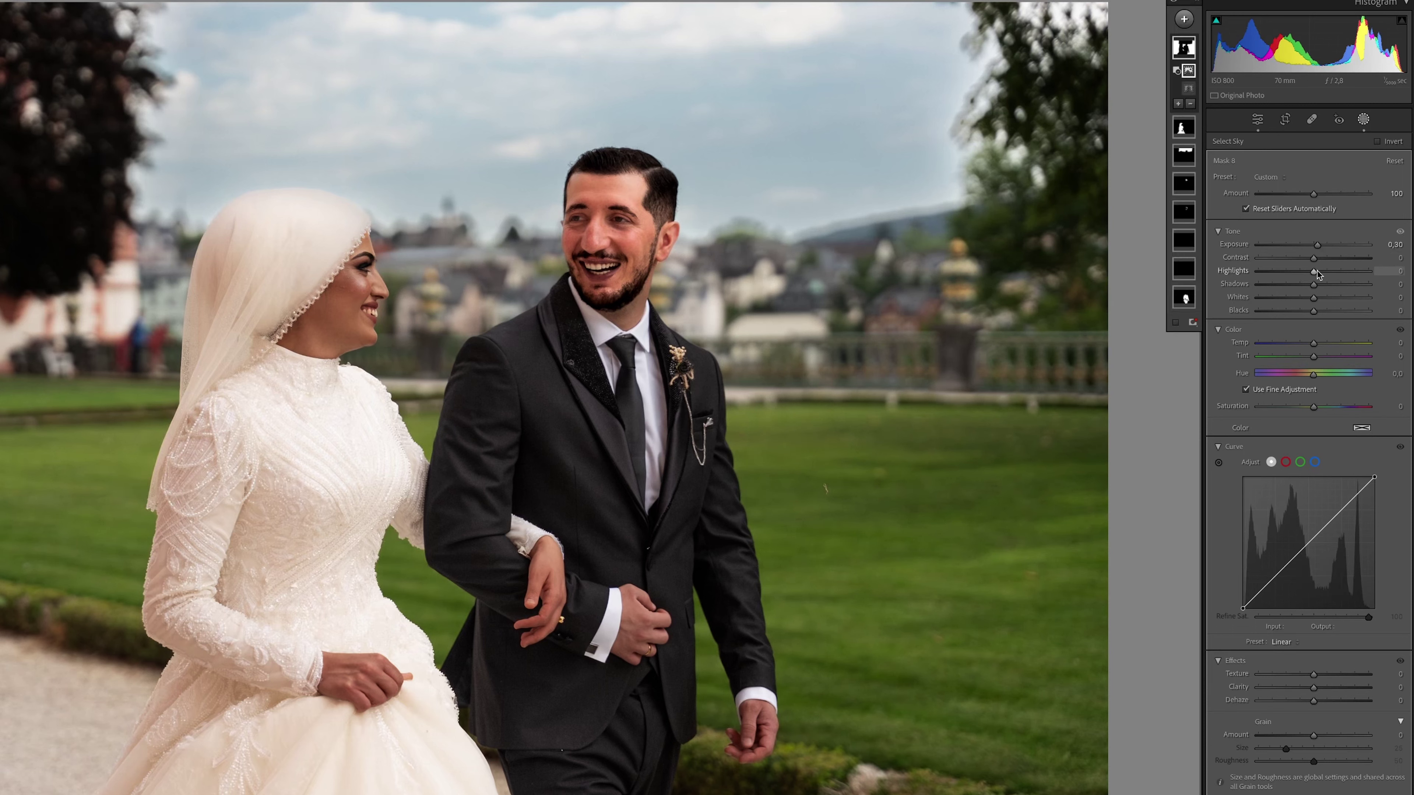
- Give the background mask Highlights −19, Shadows 48 and Temp 21, then list new mask types
{"action": "left_click_drag", "start_coordinate": [1315, 271], "coordinate": [1308, 279]}
{"action": "left_click_drag", "start_coordinate": [1313, 285], "coordinate": [1333, 288]}
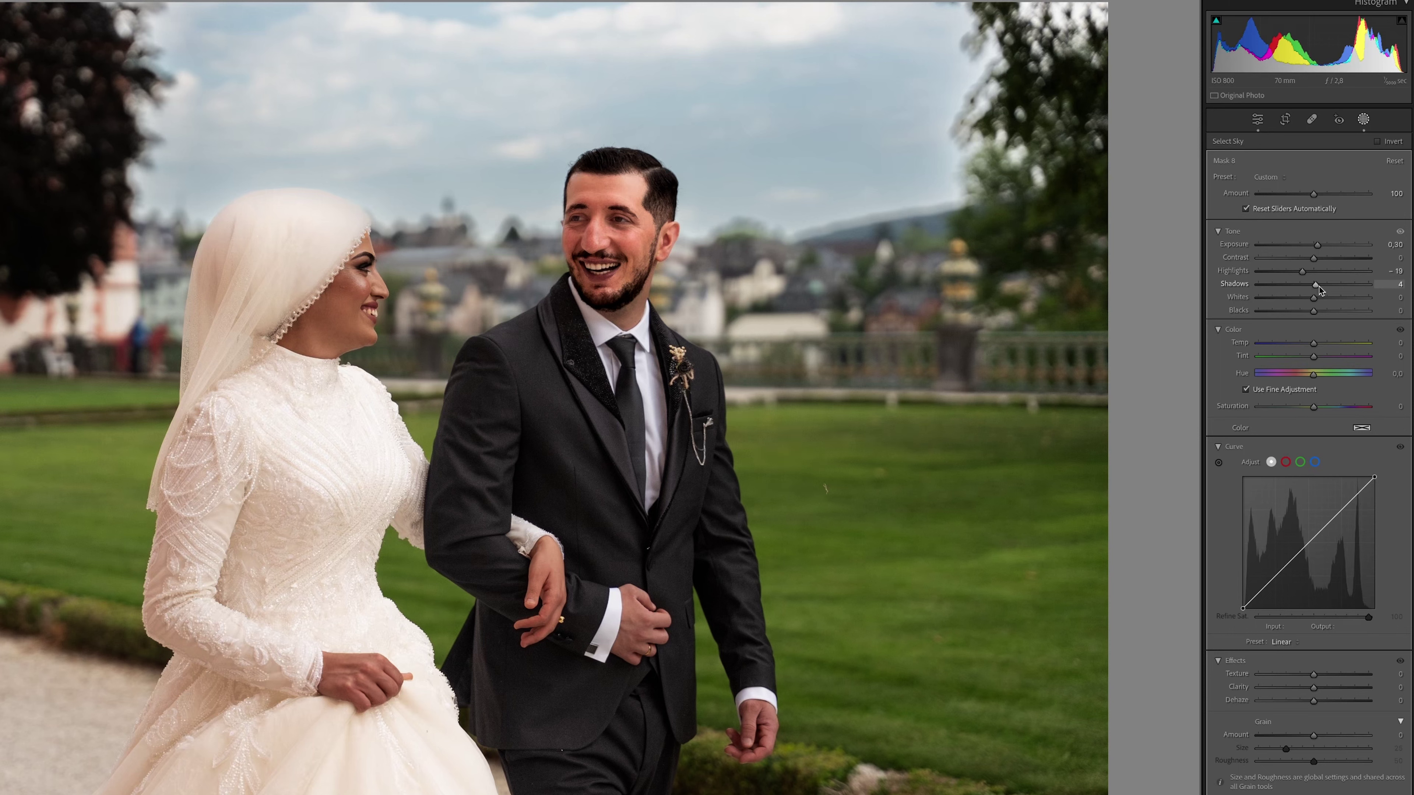
{"action": "left_click_drag", "start_coordinate": [1337, 288], "coordinate": [1342, 287]}
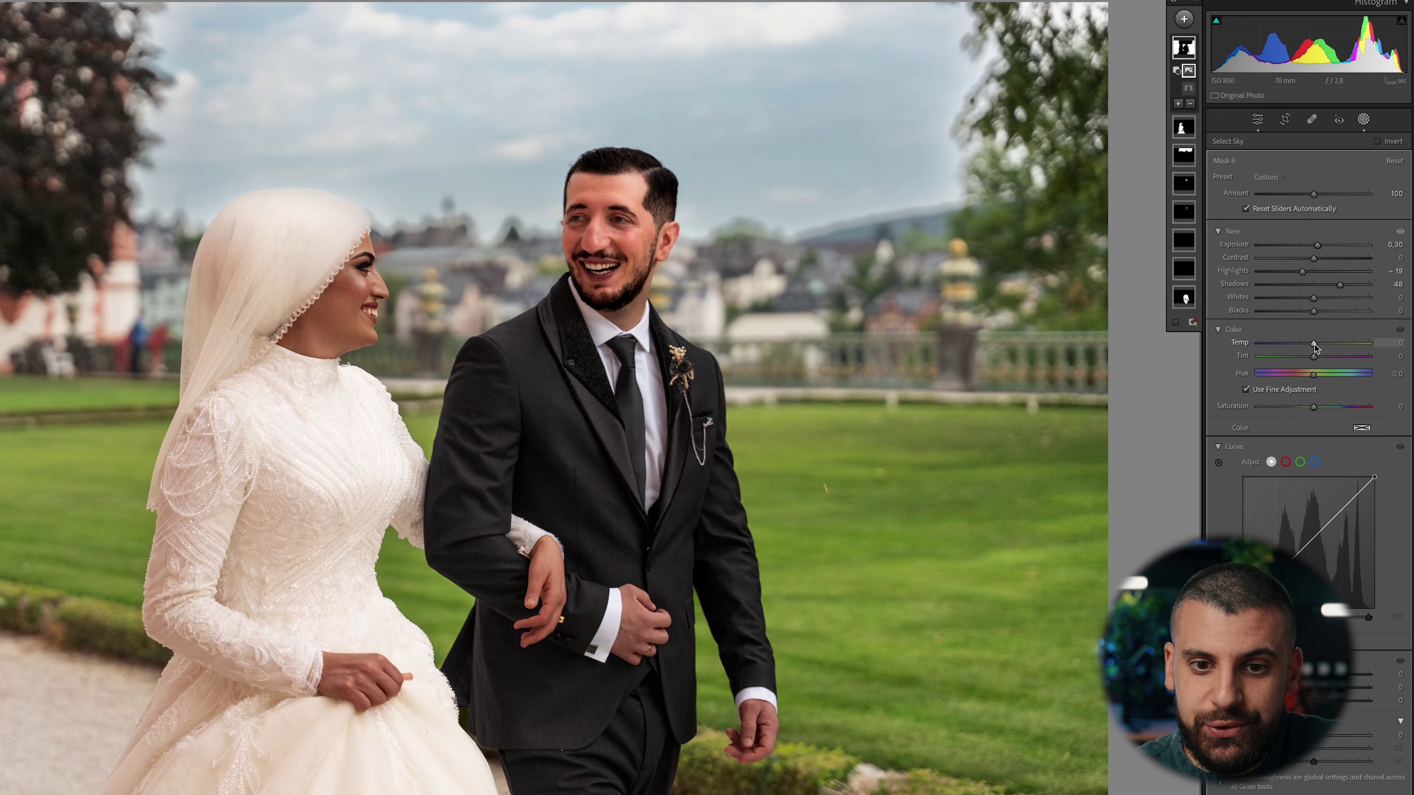
{"action": "left_click", "coordinate": [1314, 345]}
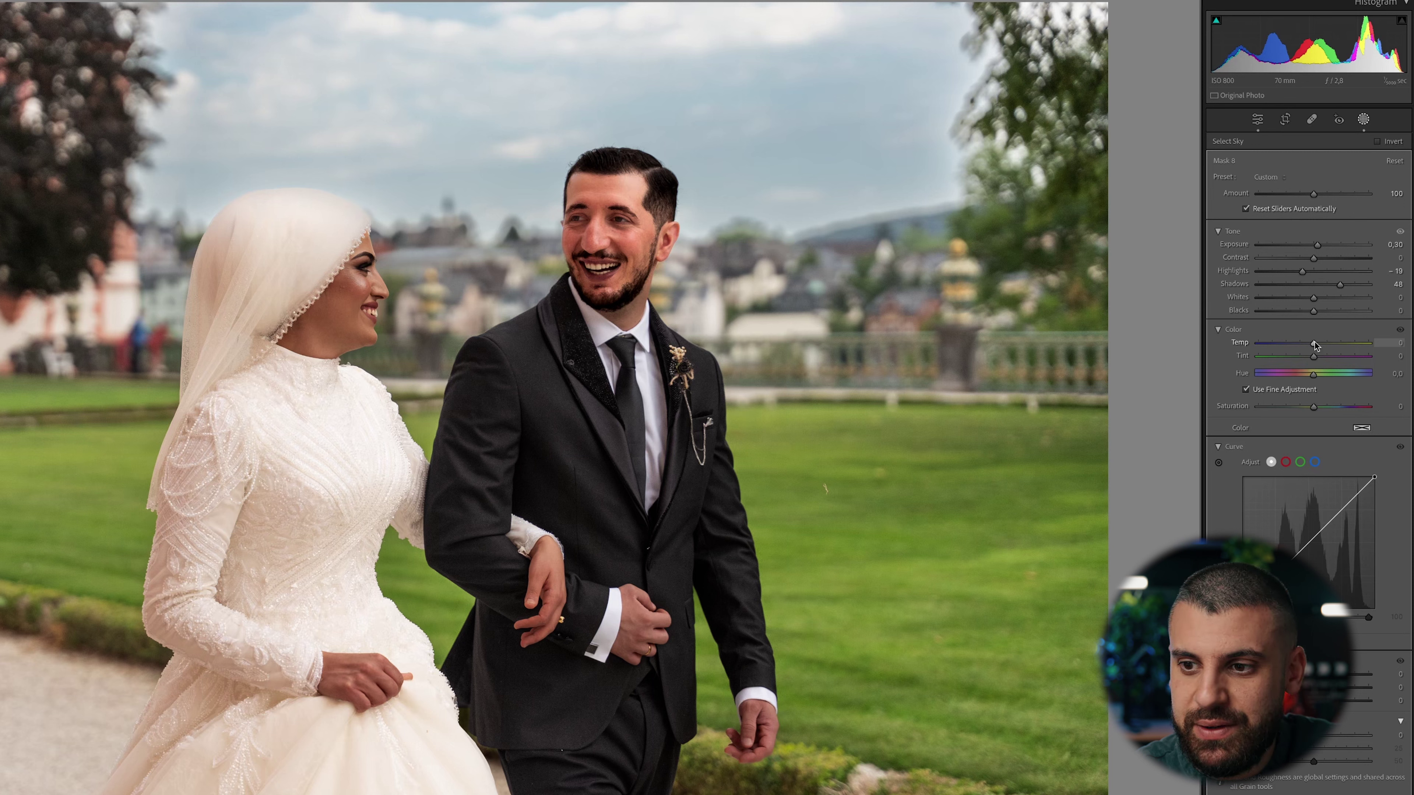
{"action": "left_click_drag", "start_coordinate": [1316, 346], "coordinate": [1326, 347]}
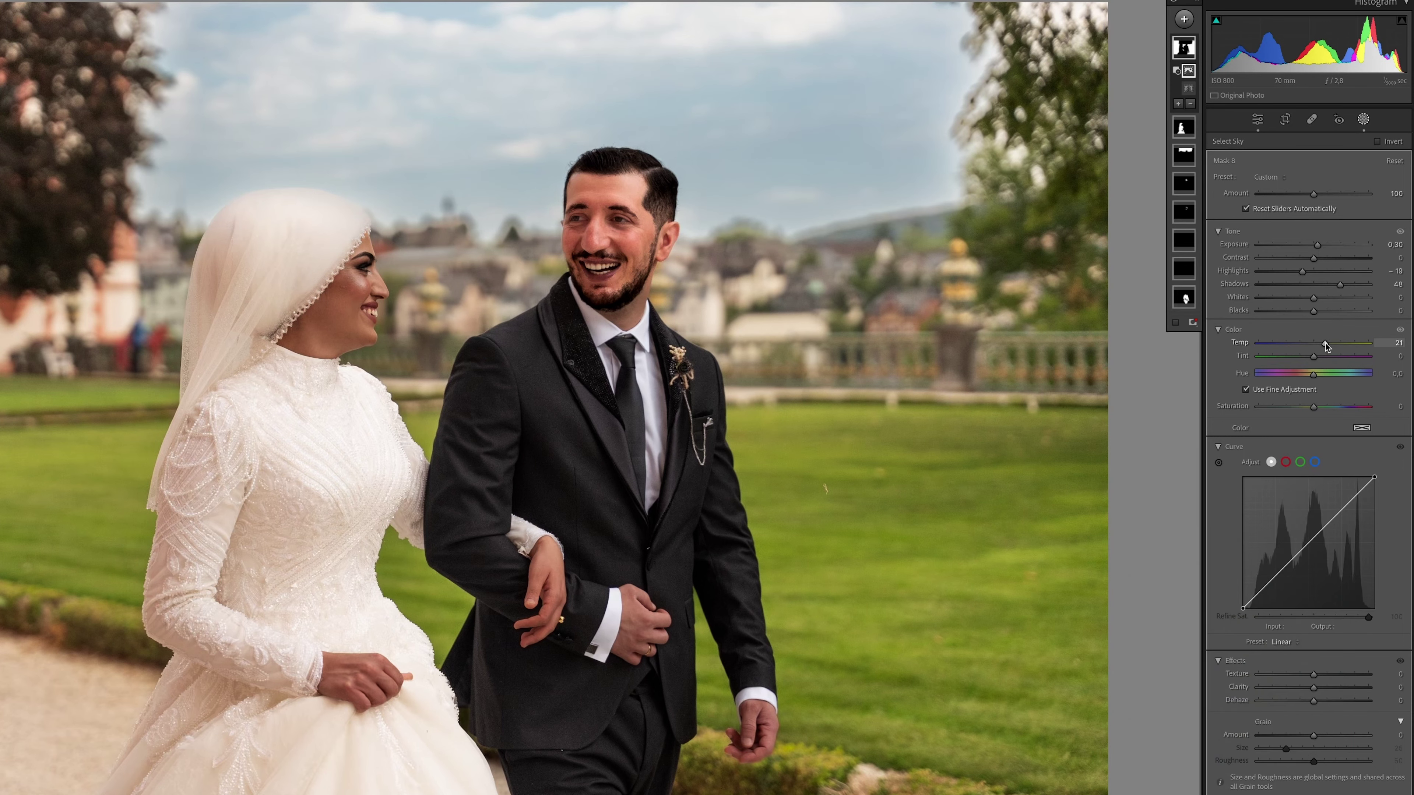
{"action": "mouse_move", "coordinate": [794, 87]}
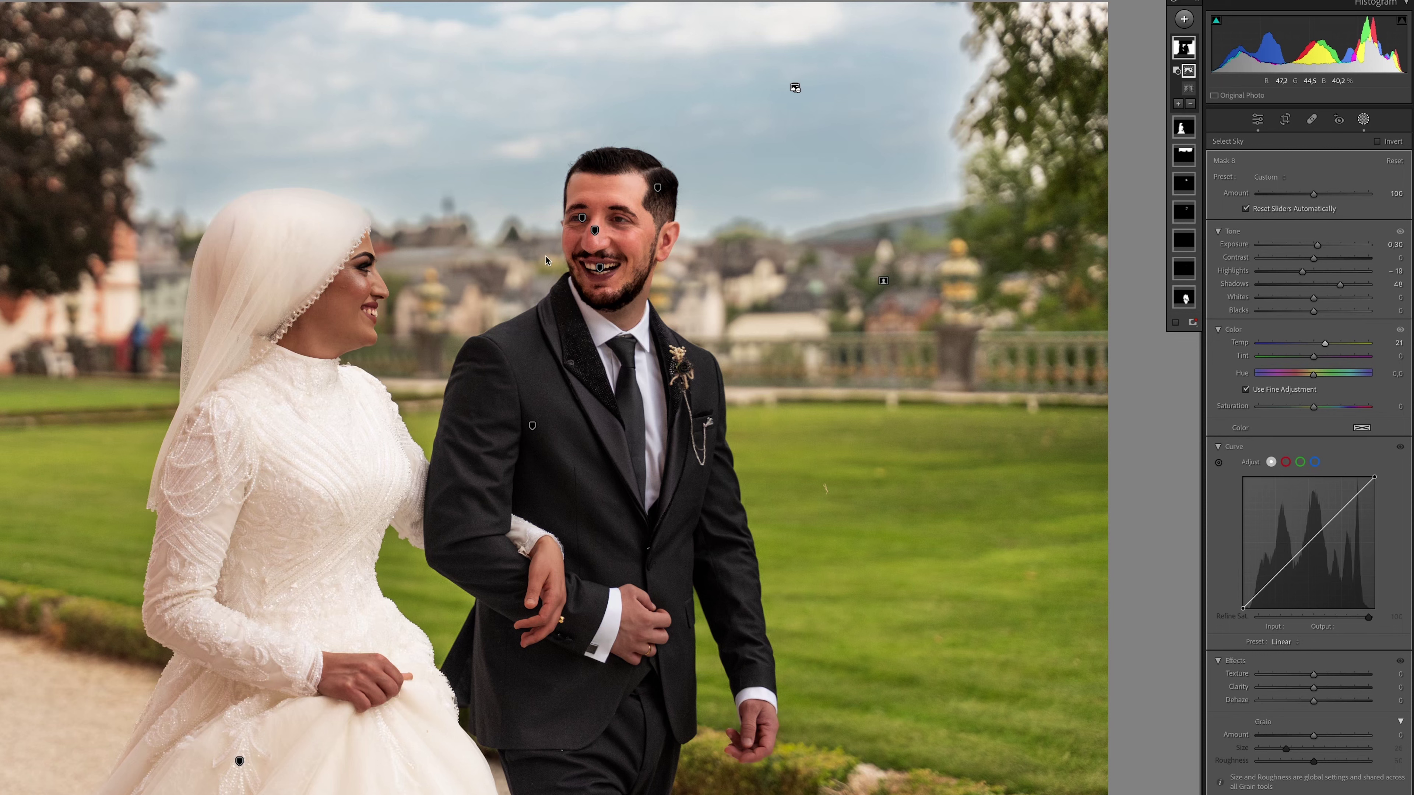
{"action": "left_click", "coordinate": [1183, 20]}
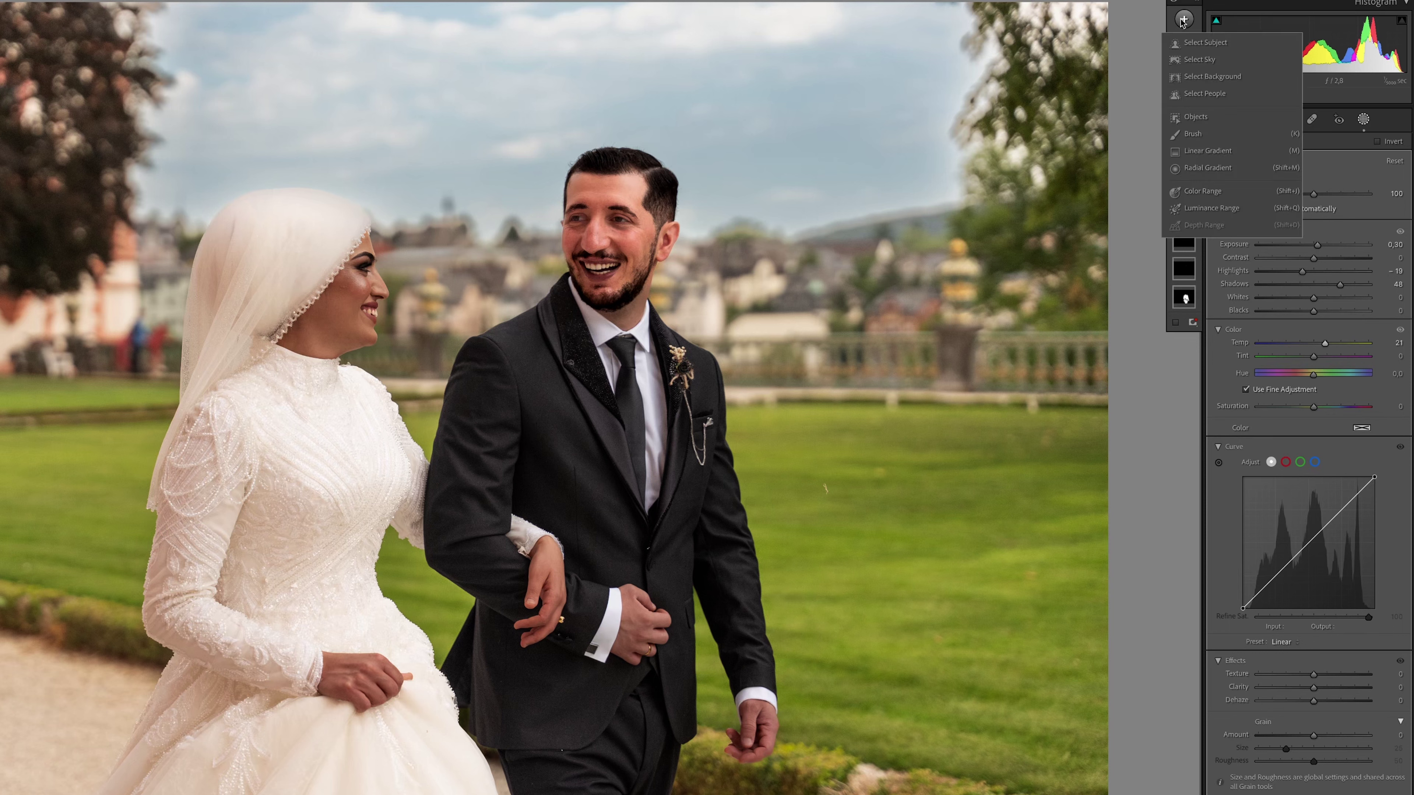
- Create a people mask of Person 1's facial and body skin
{"action": "left_click", "coordinate": [1257, 120]}
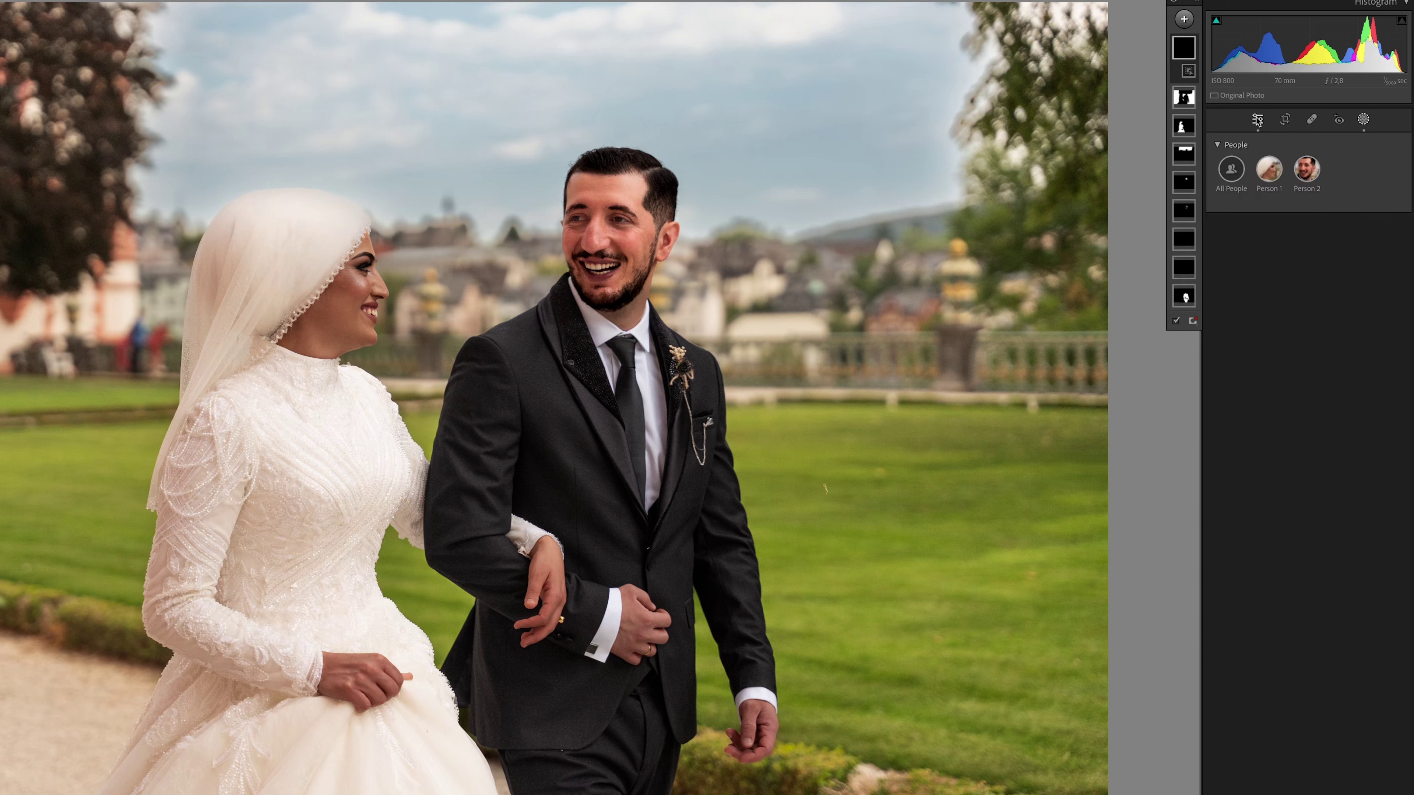
{"action": "left_click", "coordinate": [1269, 169]}
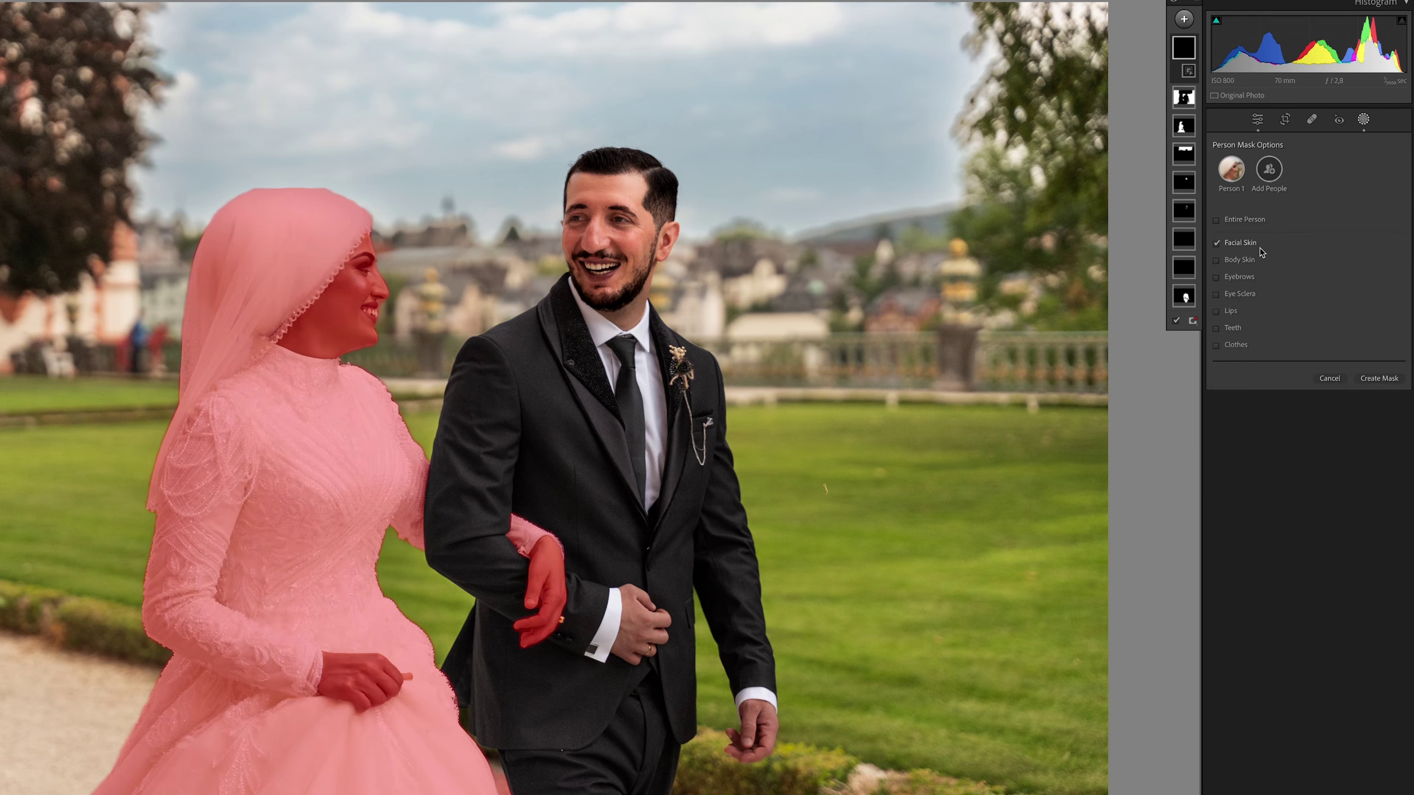
{"action": "left_click", "coordinate": [1237, 243]}
{"action": "left_click", "coordinate": [1238, 266]}
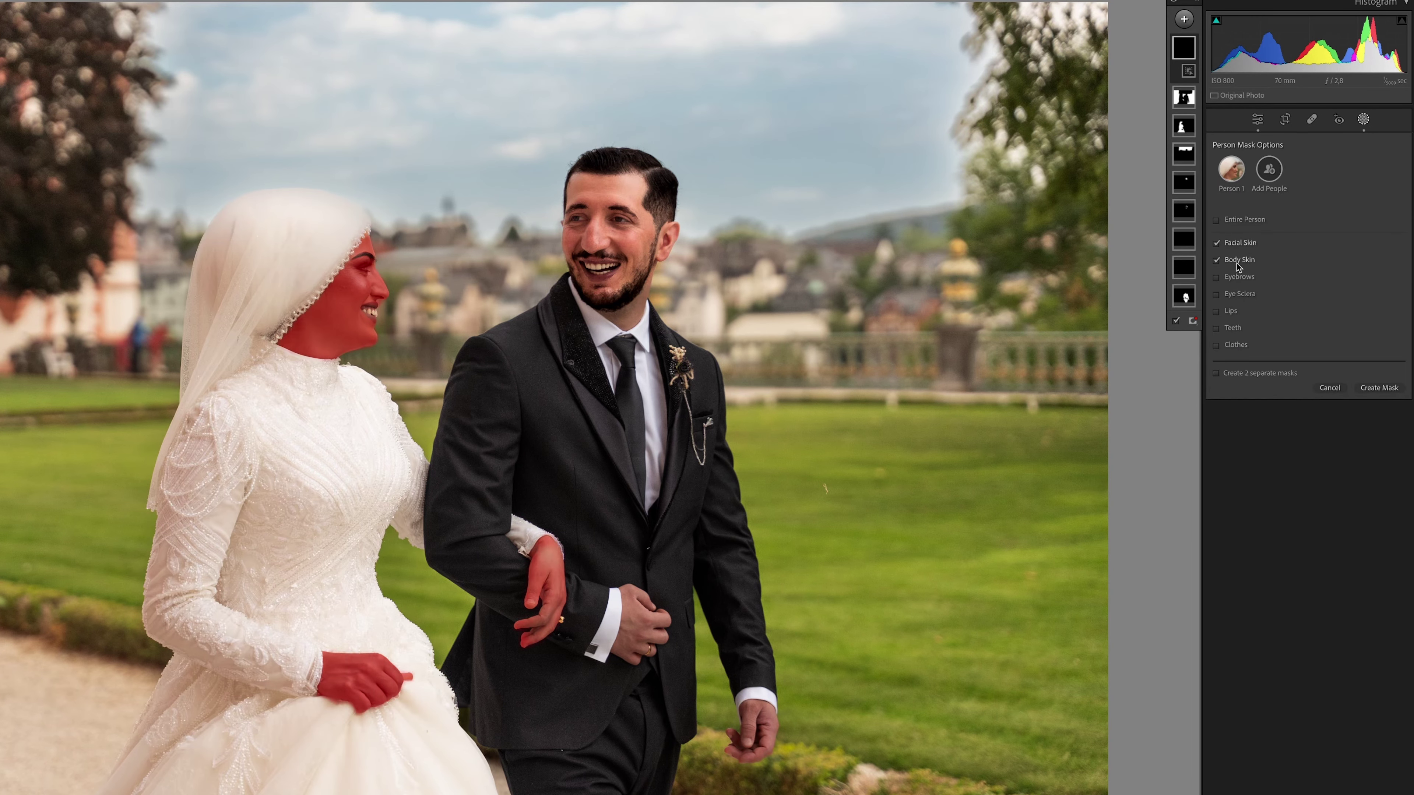
{"action": "left_click", "coordinate": [1380, 388]}
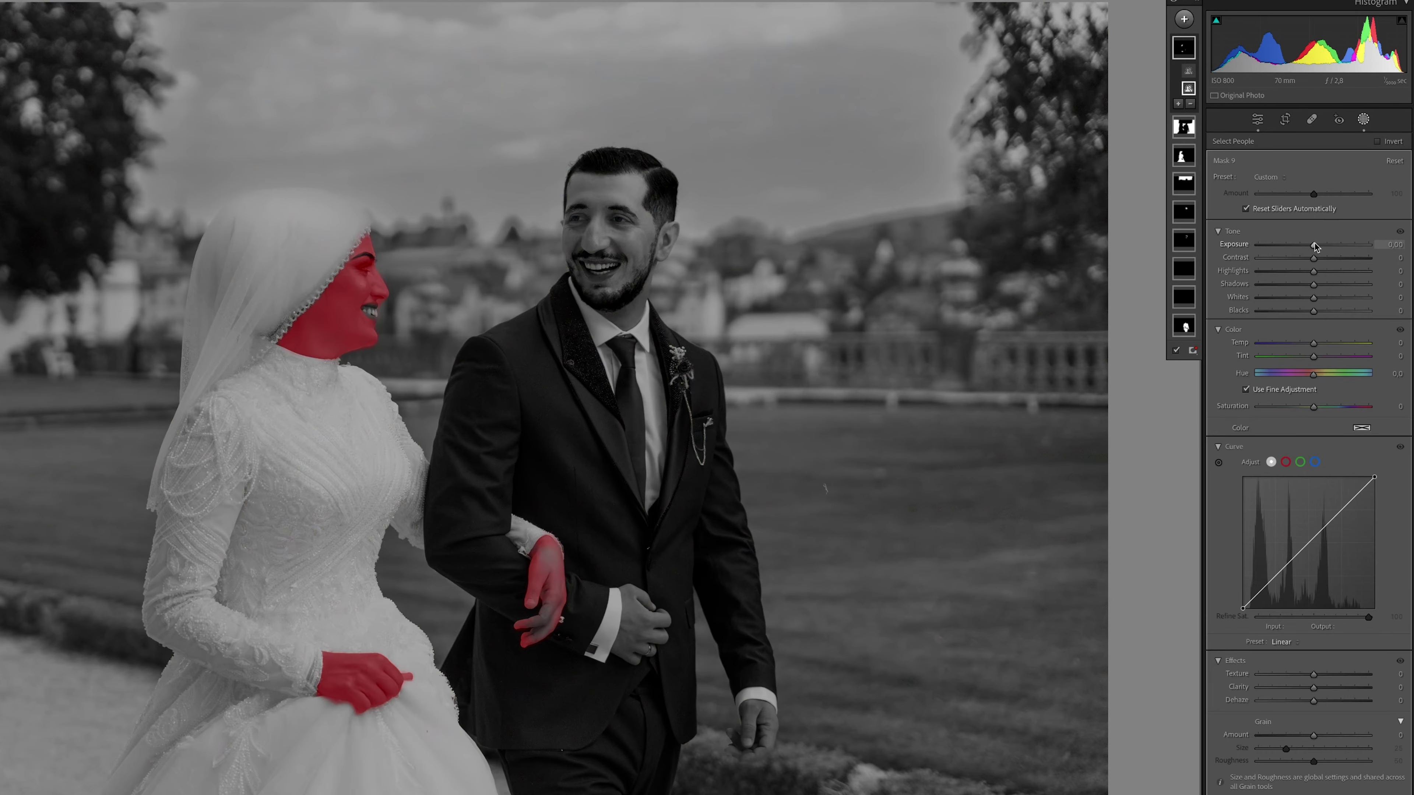
{"action": "left_click", "coordinate": [1314, 246]}
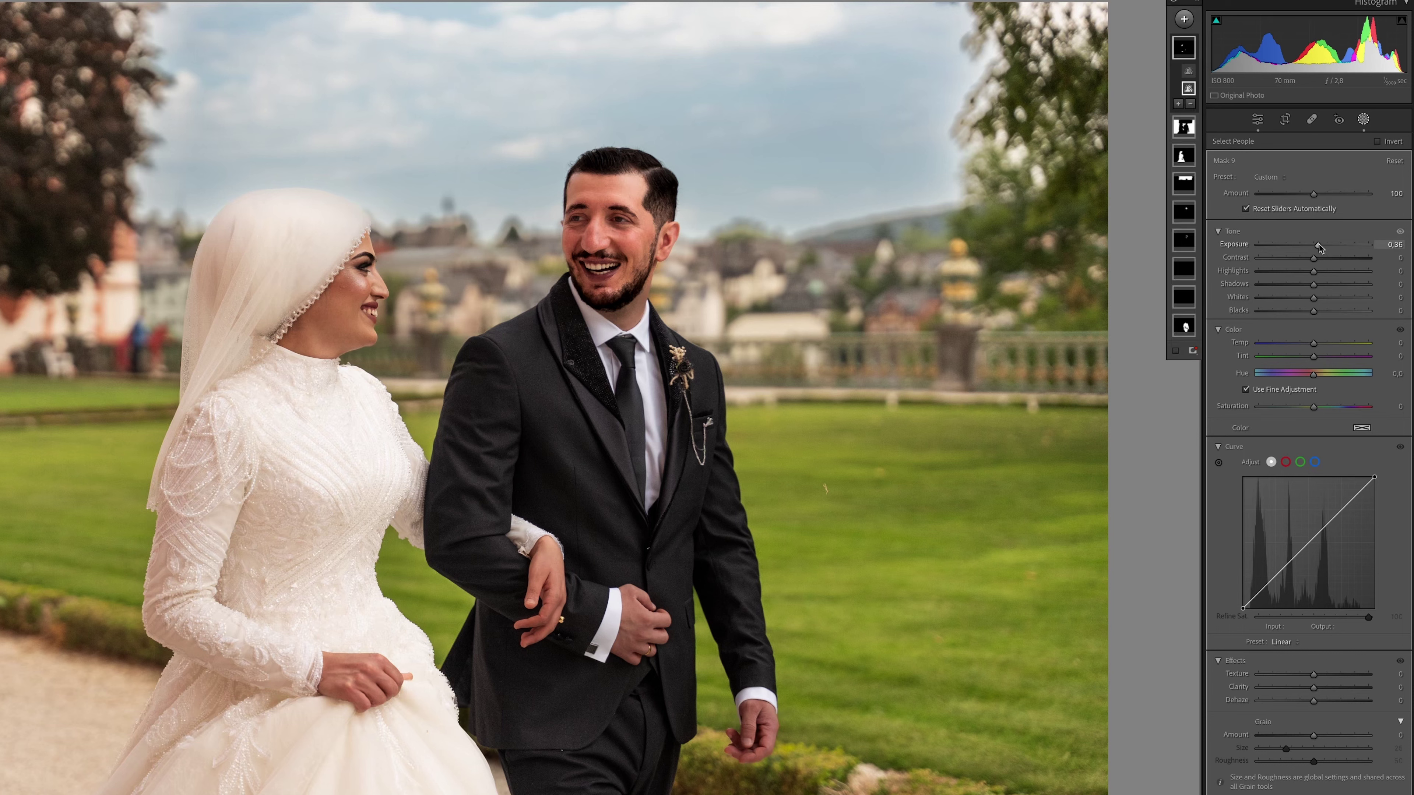
- Compare the skin mask's tone adjustments on and off, then discard the skin mask
{"action": "left_click", "coordinate": [1400, 232]}
{"action": "left_click", "coordinate": [1400, 231]}
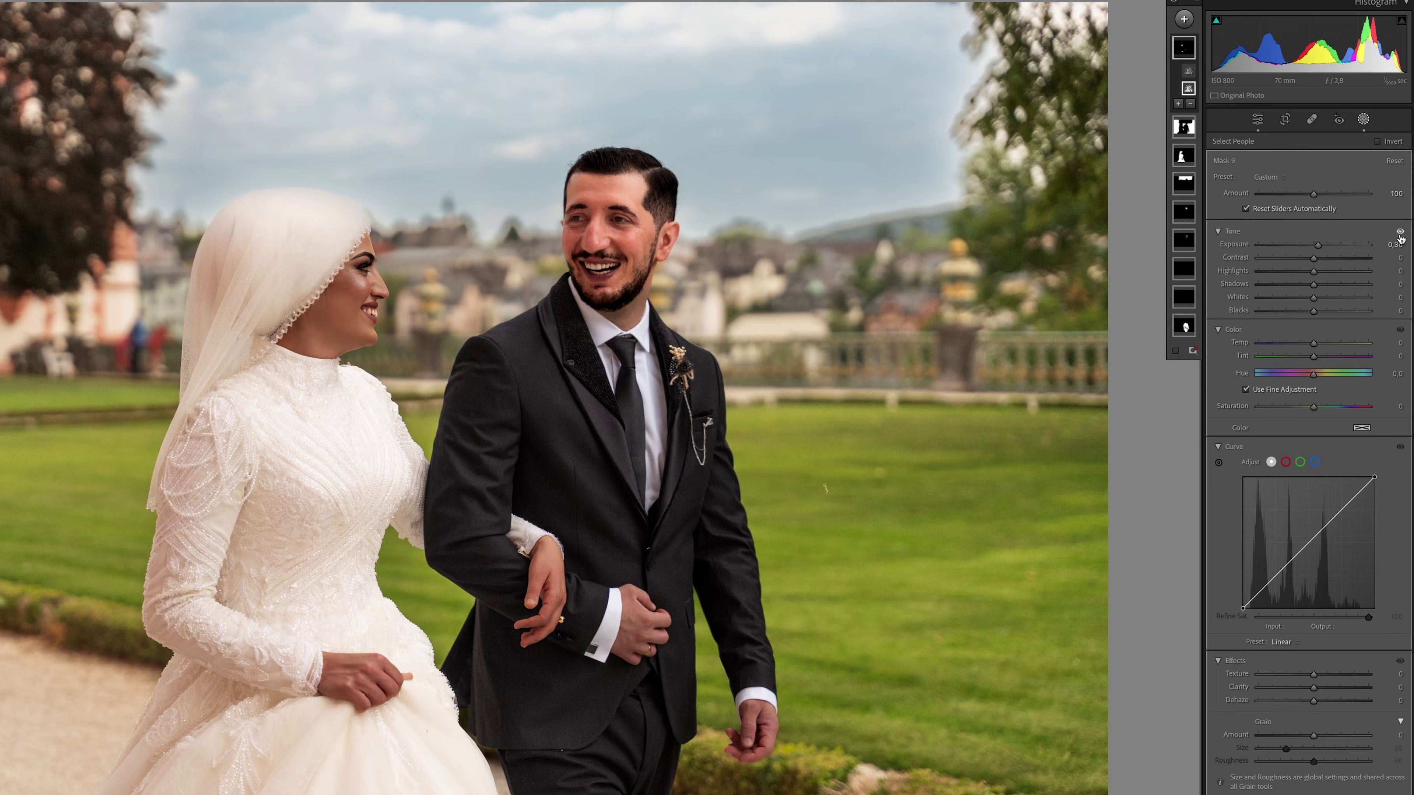
{"action": "left_click", "coordinate": [1399, 232]}
{"action": "left_click", "coordinate": [1399, 232]}
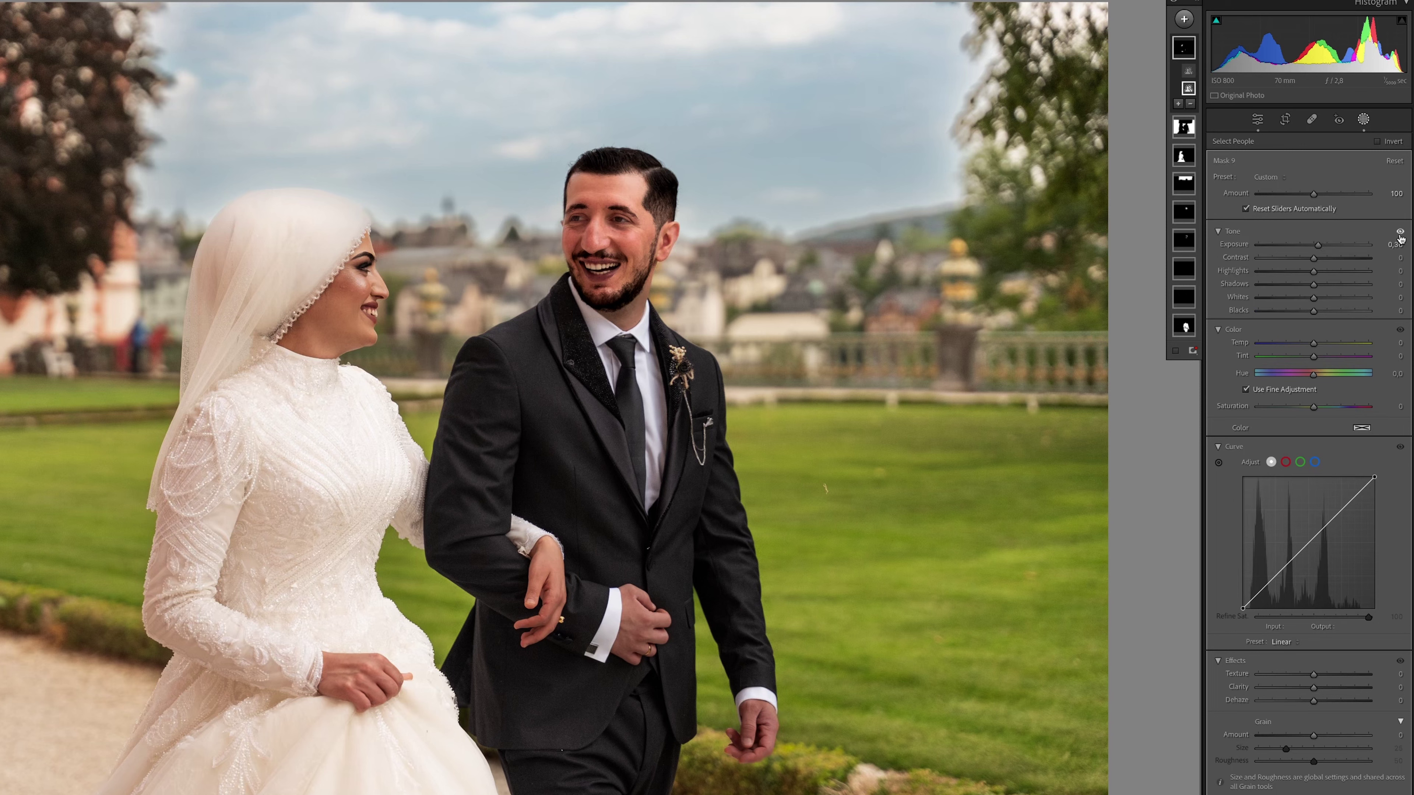
{"action": "left_click", "coordinate": [1399, 231]}
{"action": "key", "text": "ctrl+y"}
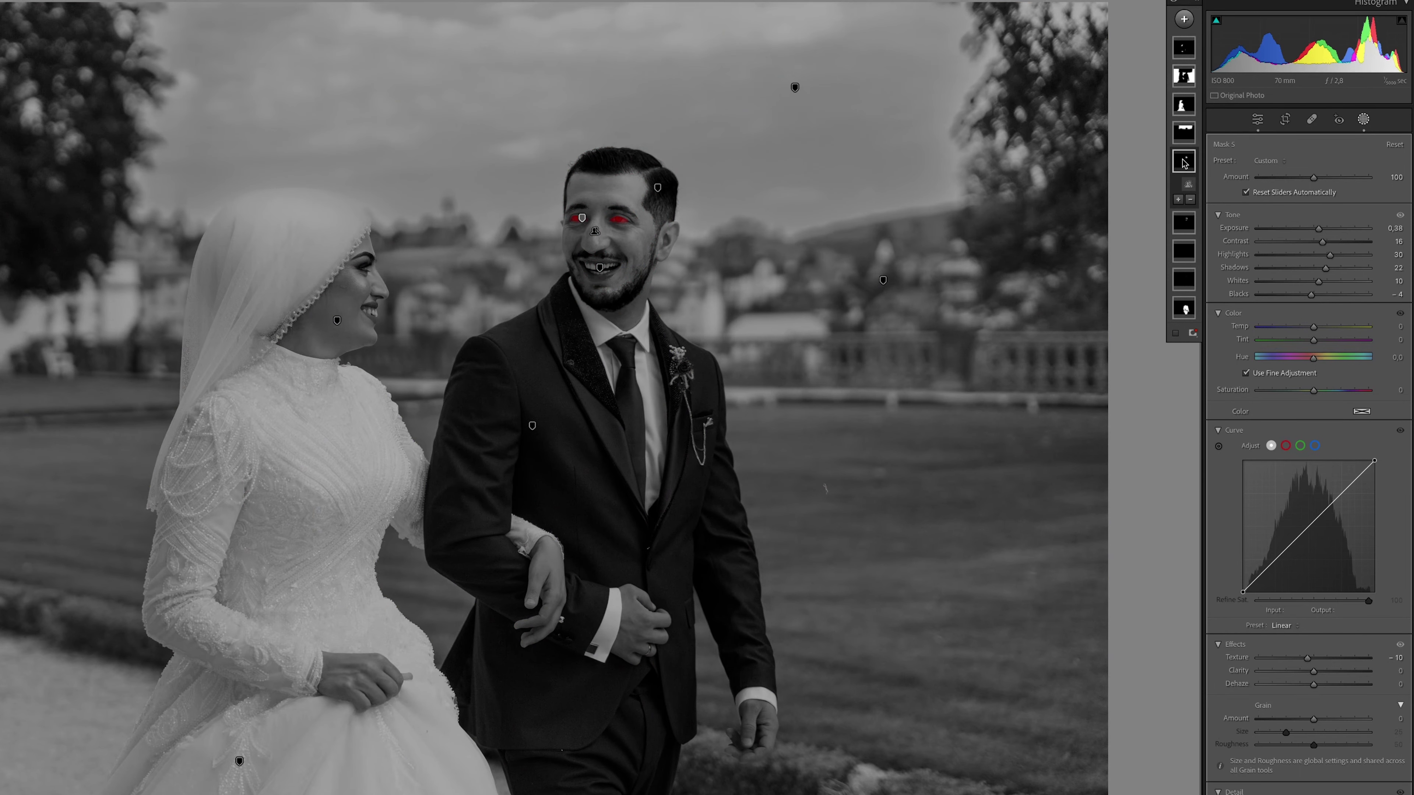
- Add Person 2's body skin to Mask 5
{"action": "right_click", "coordinate": [1184, 163]}
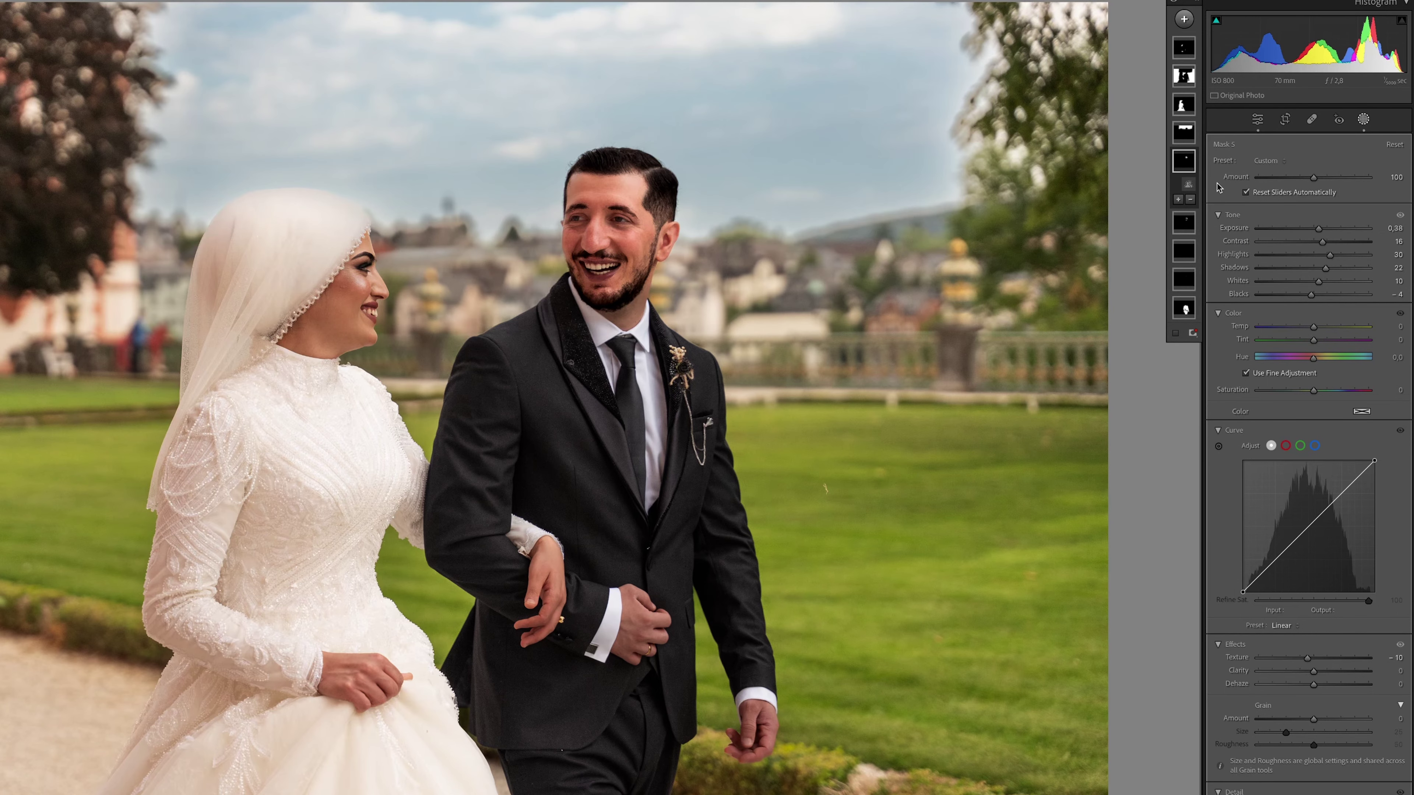
{"action": "left_click", "coordinate": [1177, 199]}
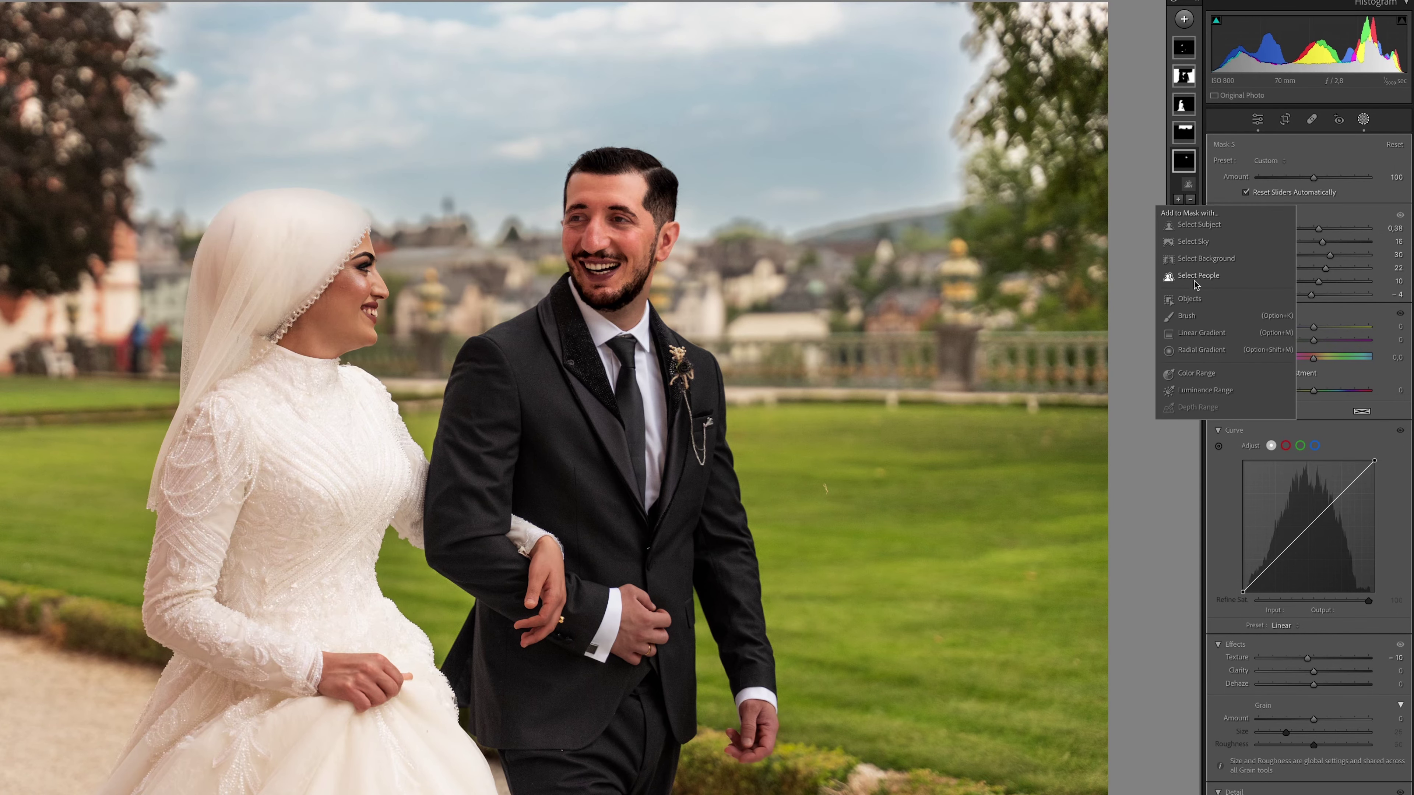
{"action": "left_click", "coordinate": [1196, 276]}
{"action": "left_click", "coordinate": [1306, 169]}
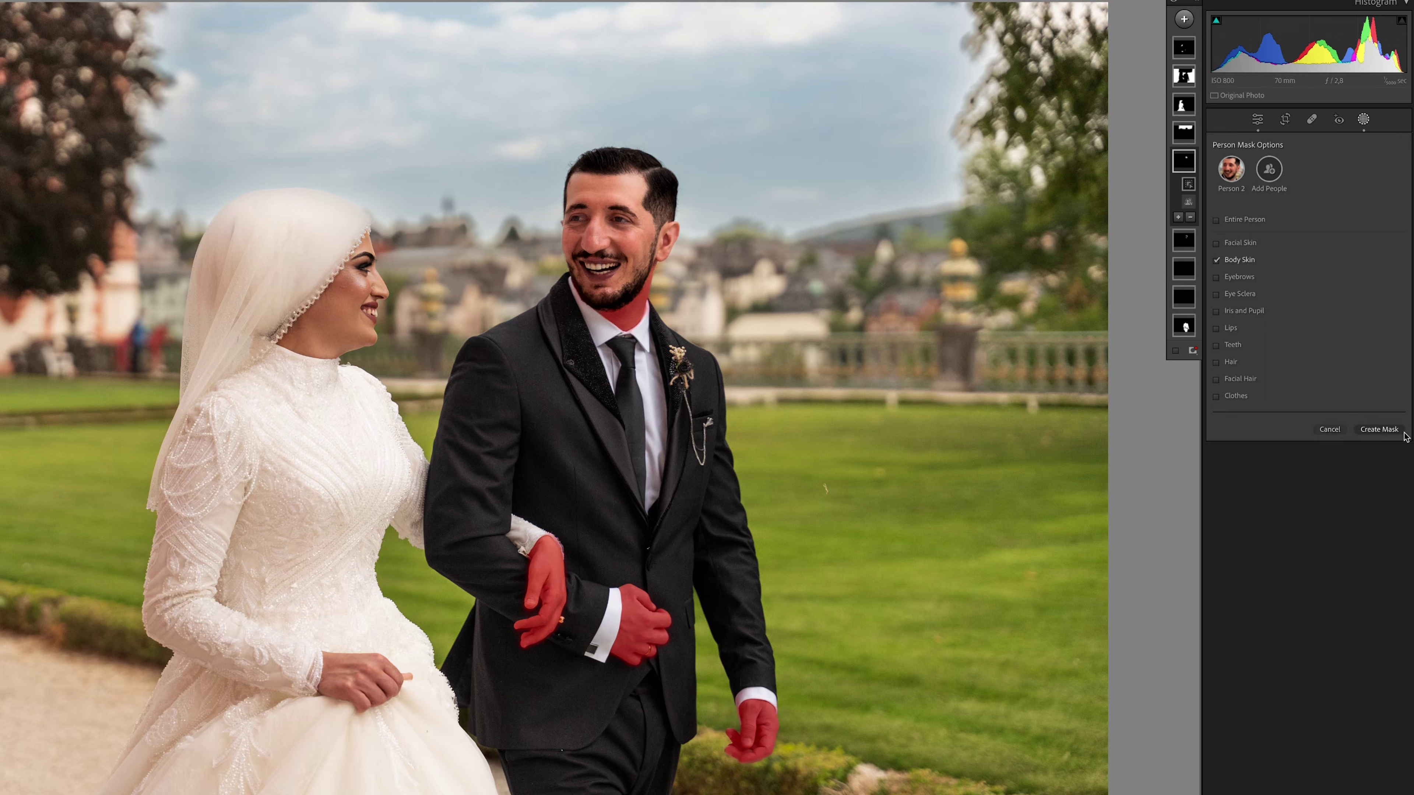
{"action": "left_click", "coordinate": [1378, 430]}
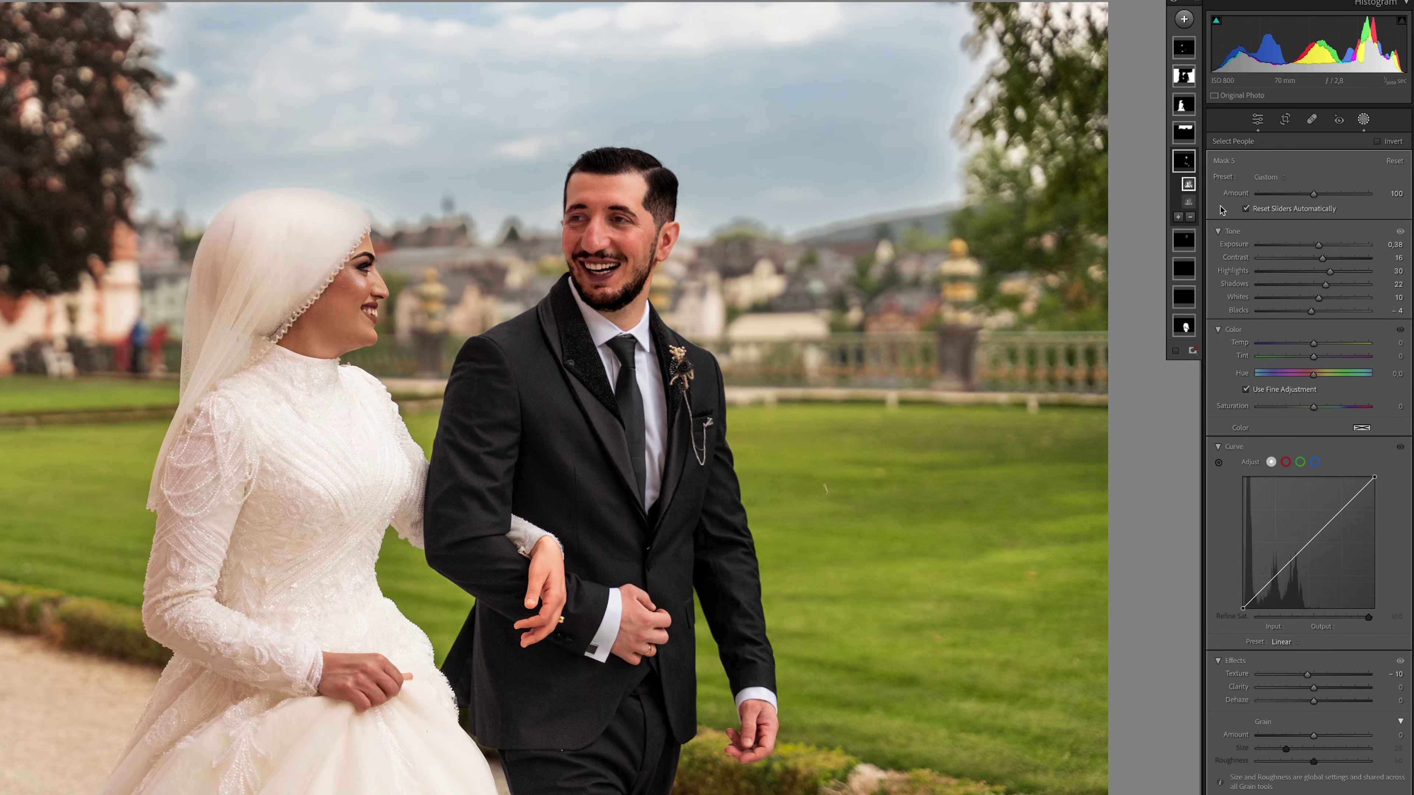
- Brush-subtract the bride's hand from Mask 5 and hide the mask overlay
{"action": "left_click", "coordinate": [1190, 218]}
{"action": "left_click", "coordinate": [1220, 334]}
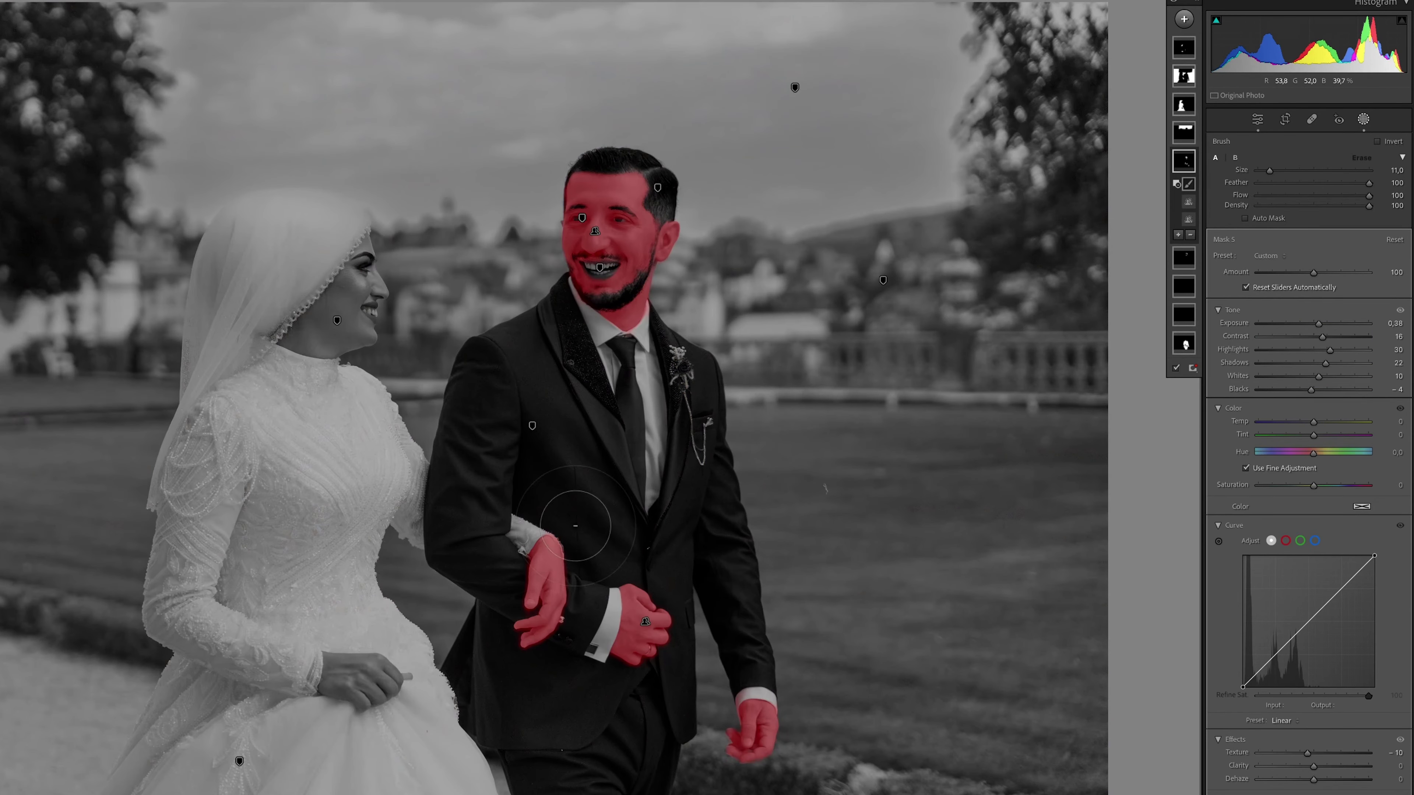
{"action": "left_click_drag", "start_coordinate": [535, 594], "coordinate": [528, 611]}
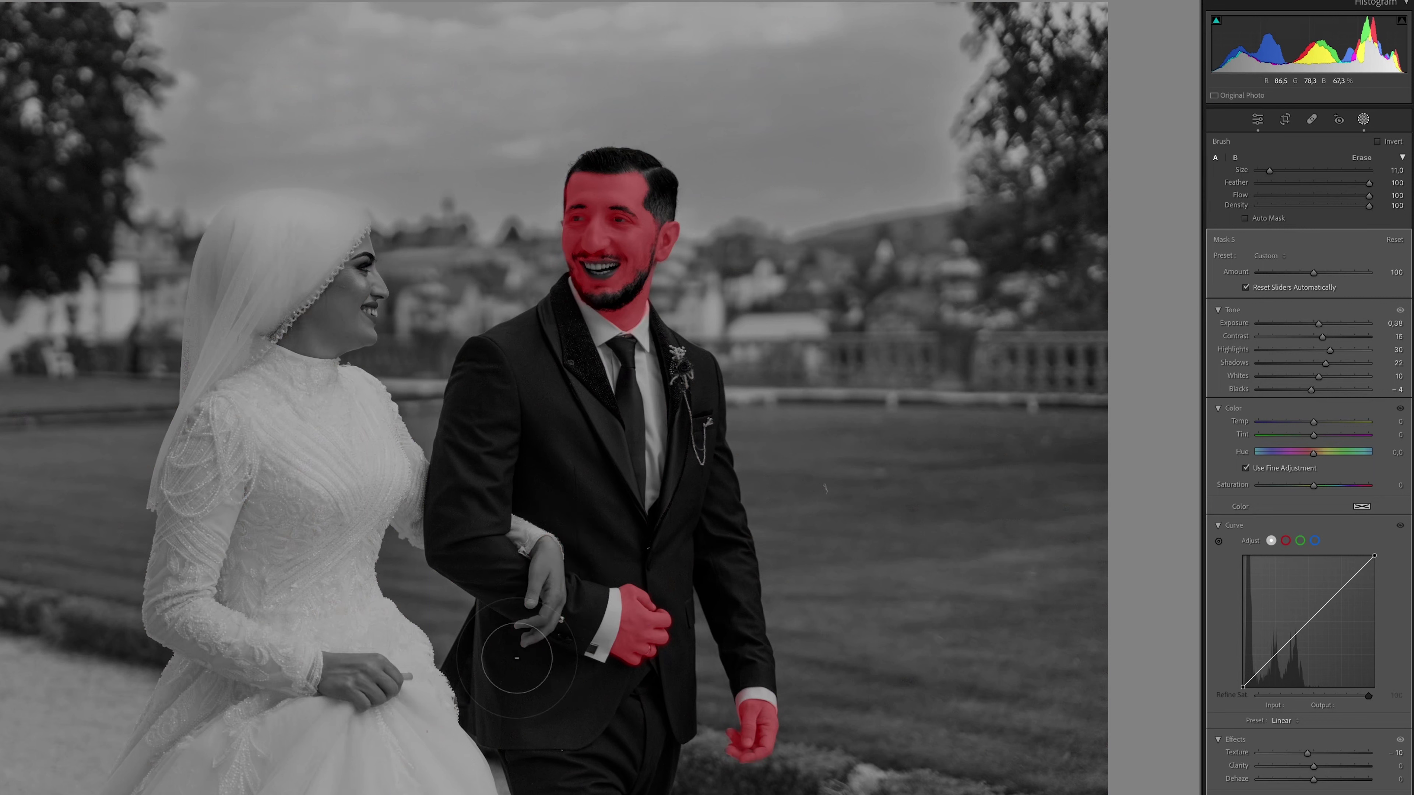
{"action": "left_click_drag", "start_coordinate": [528, 612], "coordinate": [523, 577]}
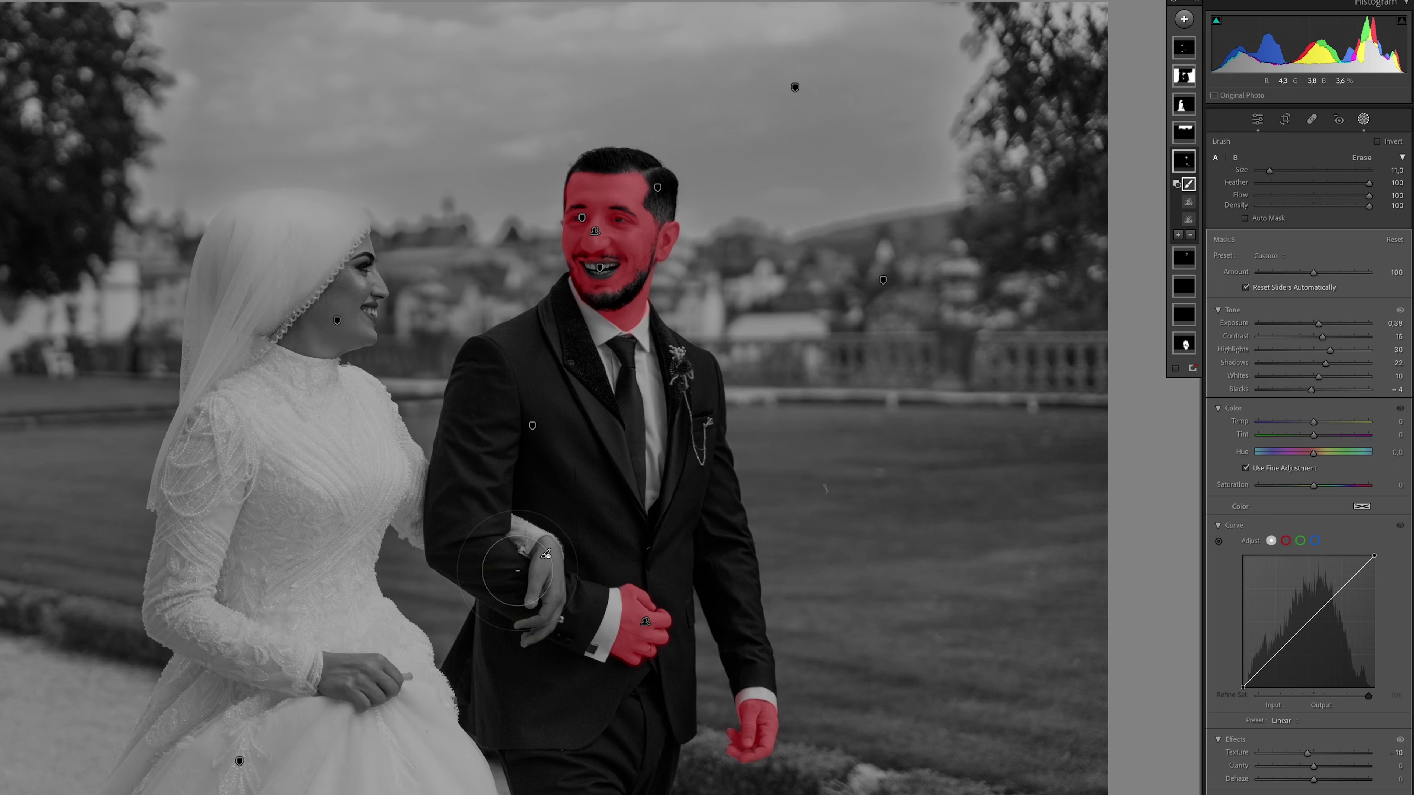
{"action": "key", "text": "o"}
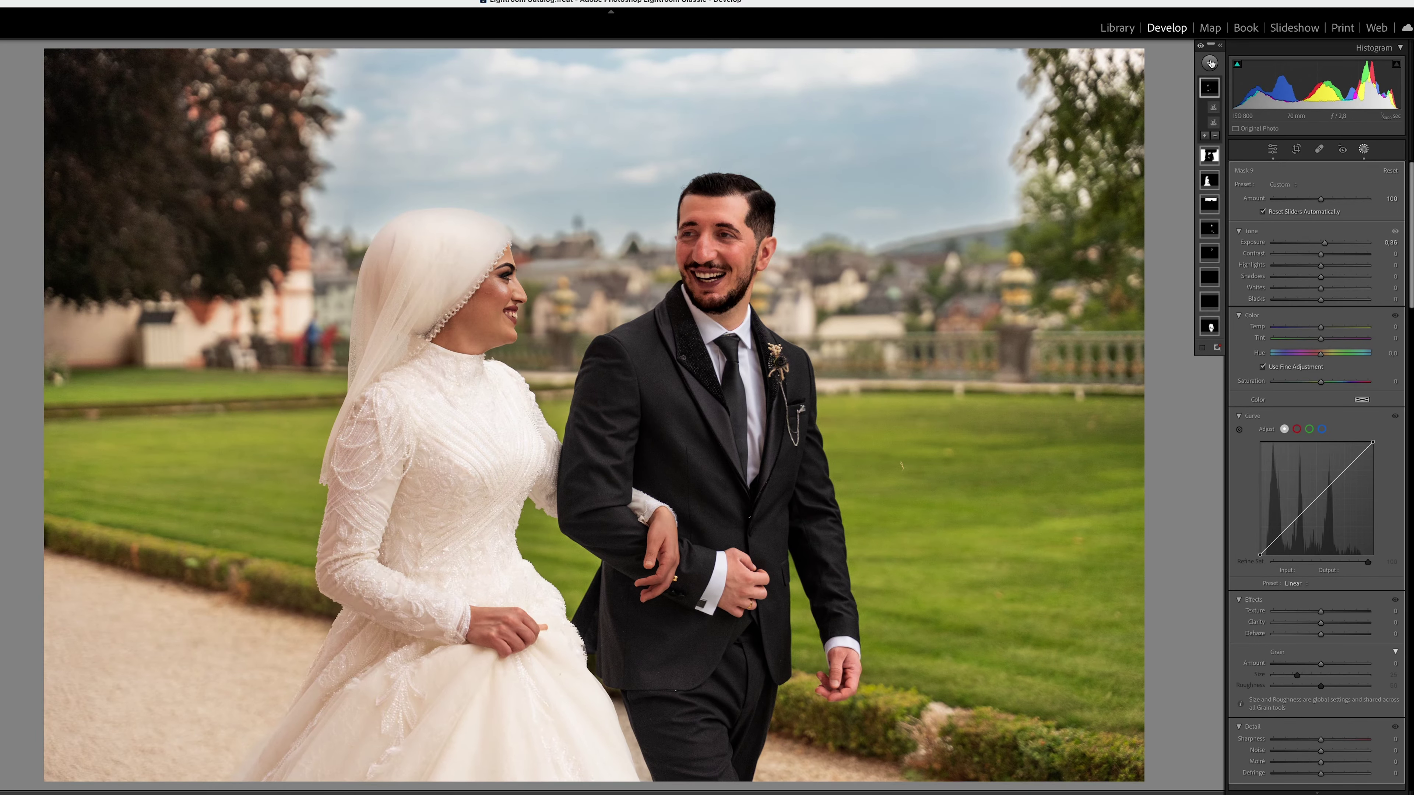
- Draw a radial gradient over the couple, stretching it taller and wider
{"action": "left_click", "coordinate": [1210, 63]}
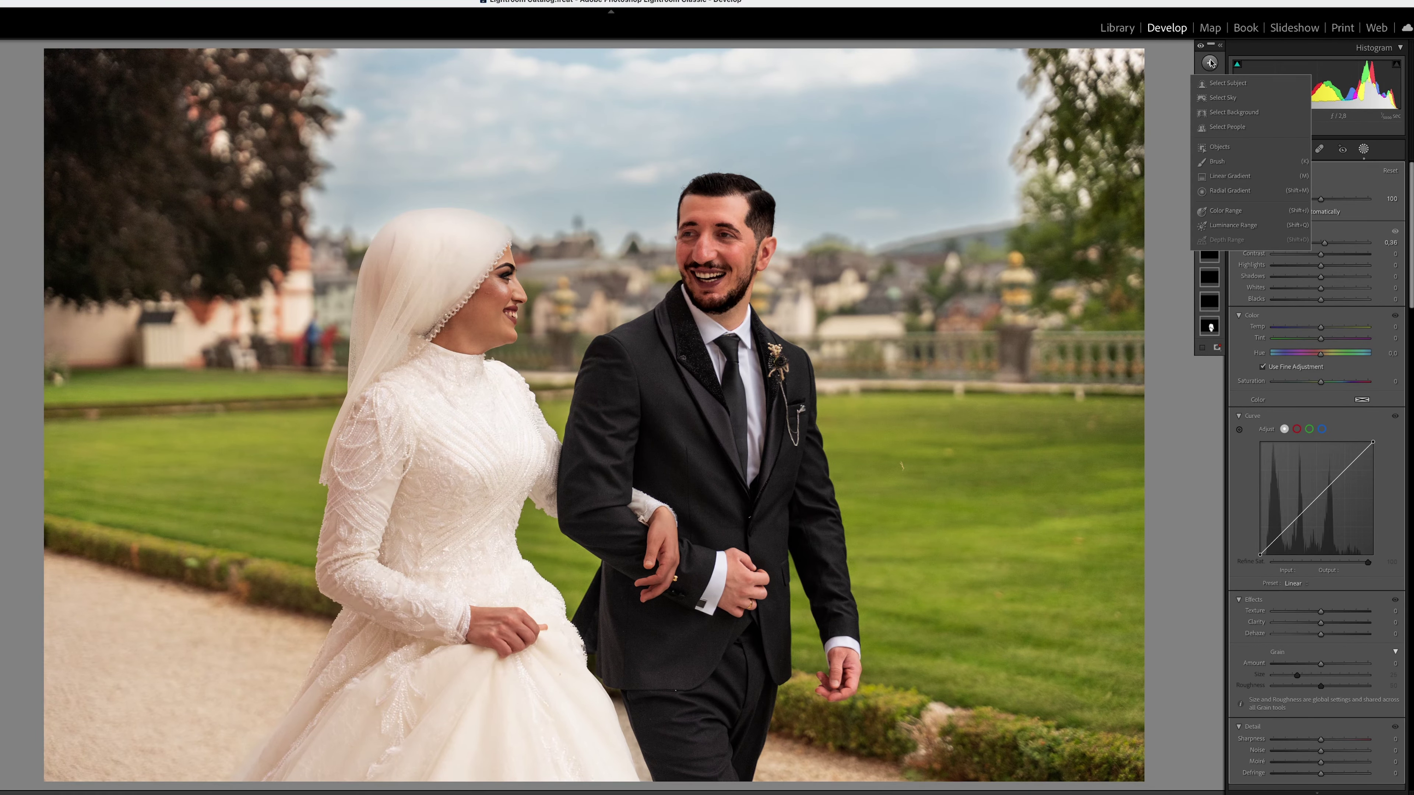
{"action": "left_click", "coordinate": [1242, 192]}
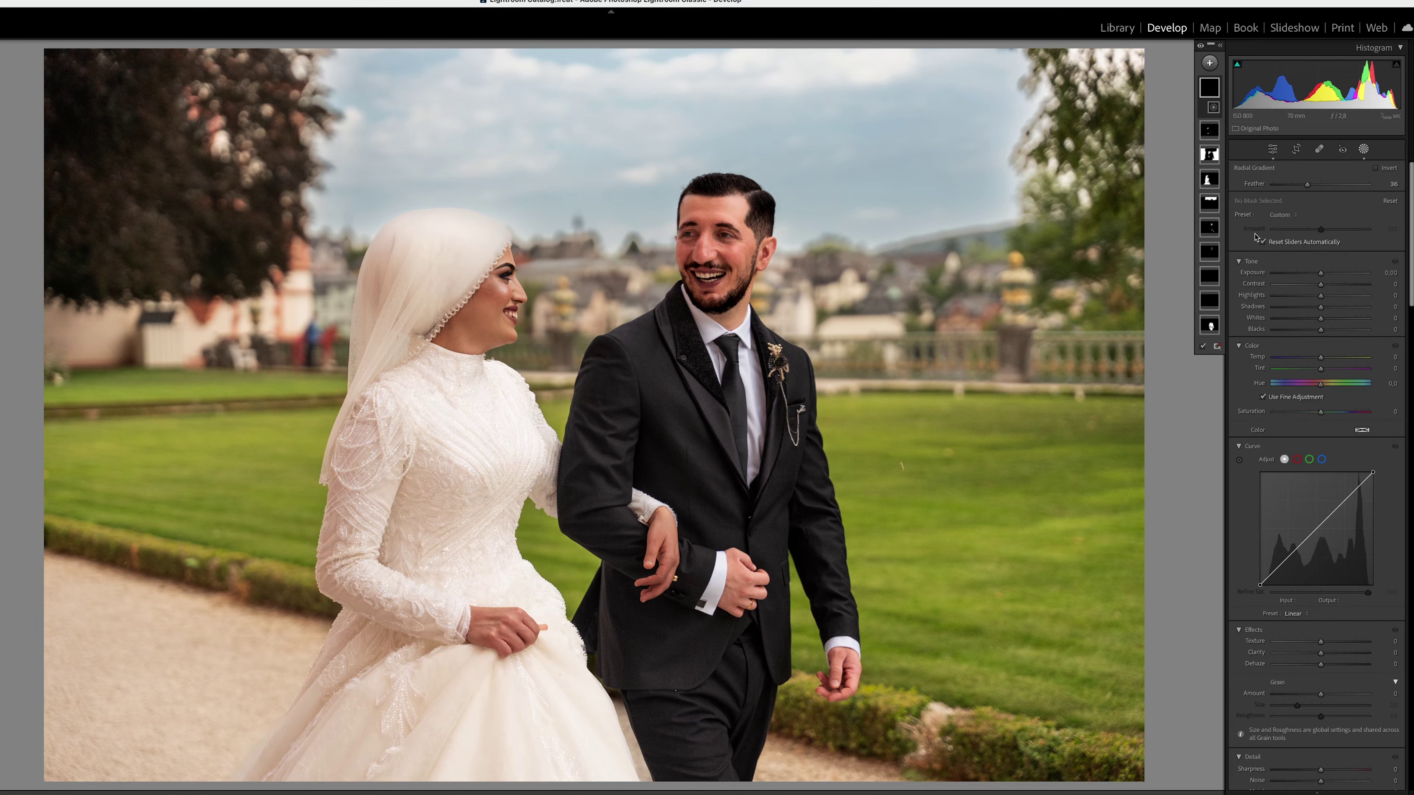
{"action": "left_click_drag", "start_coordinate": [458, 253], "coordinate": [691, 535]}
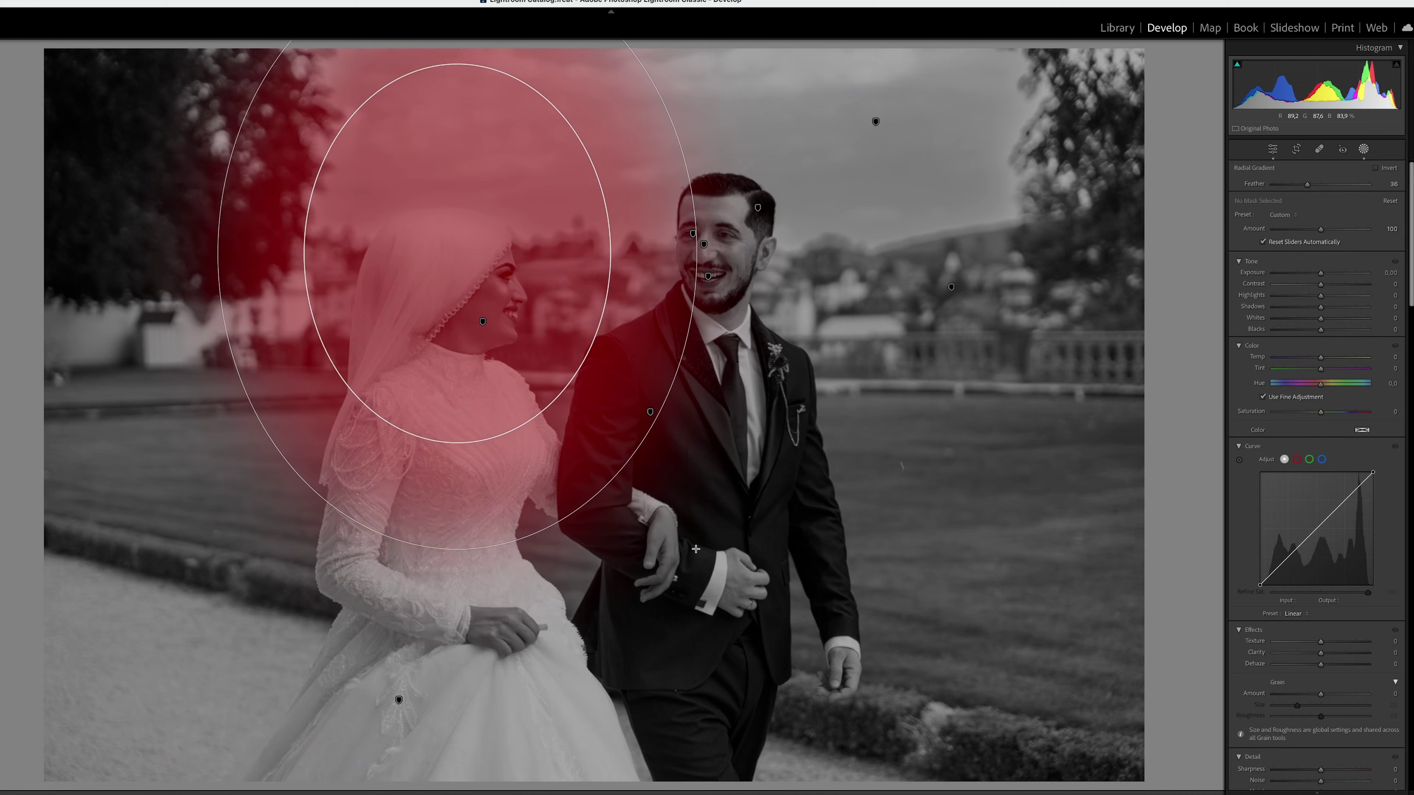
{"action": "left_click_drag", "start_coordinate": [458, 253], "coordinate": [565, 421]}
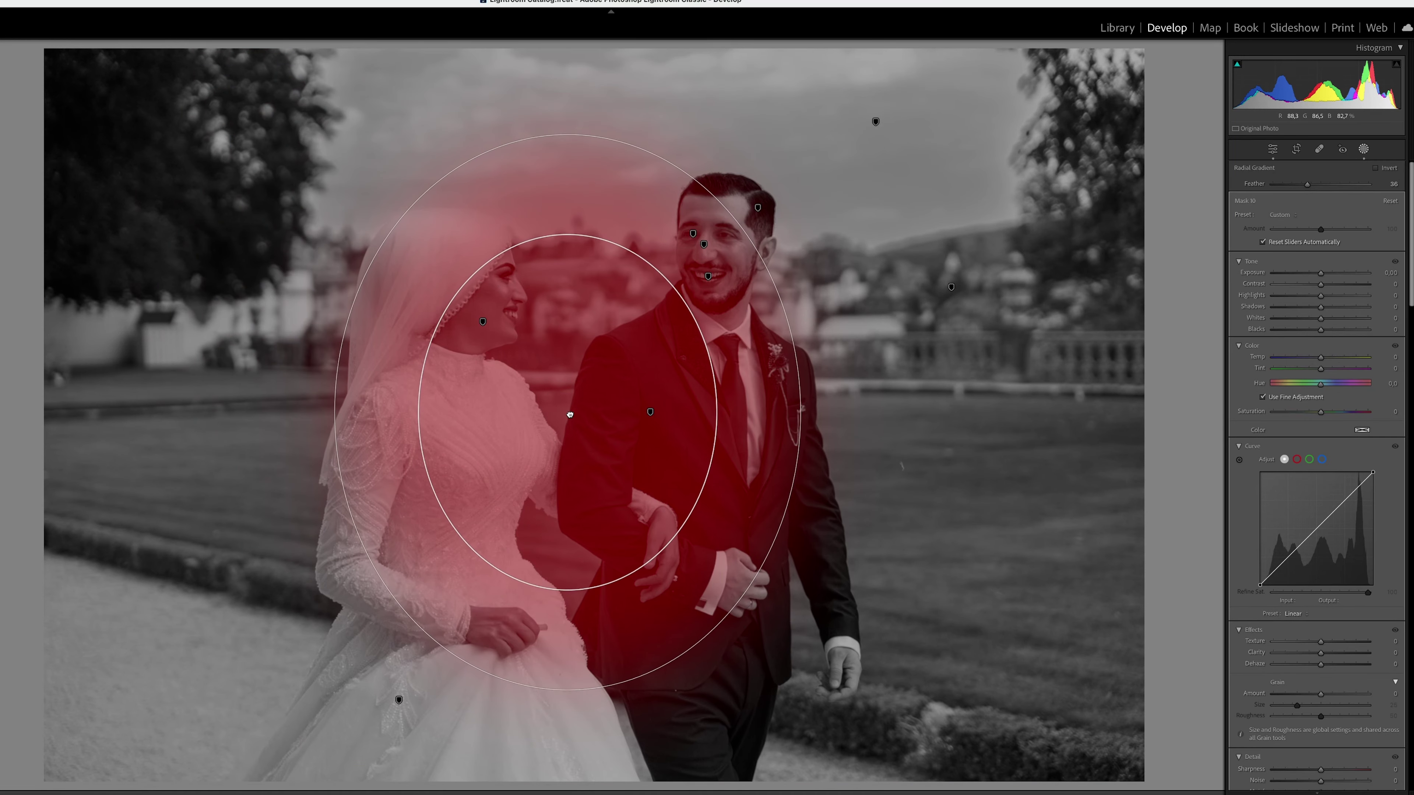
{"action": "left_click_drag", "start_coordinate": [565, 421], "coordinate": [569, 416]}
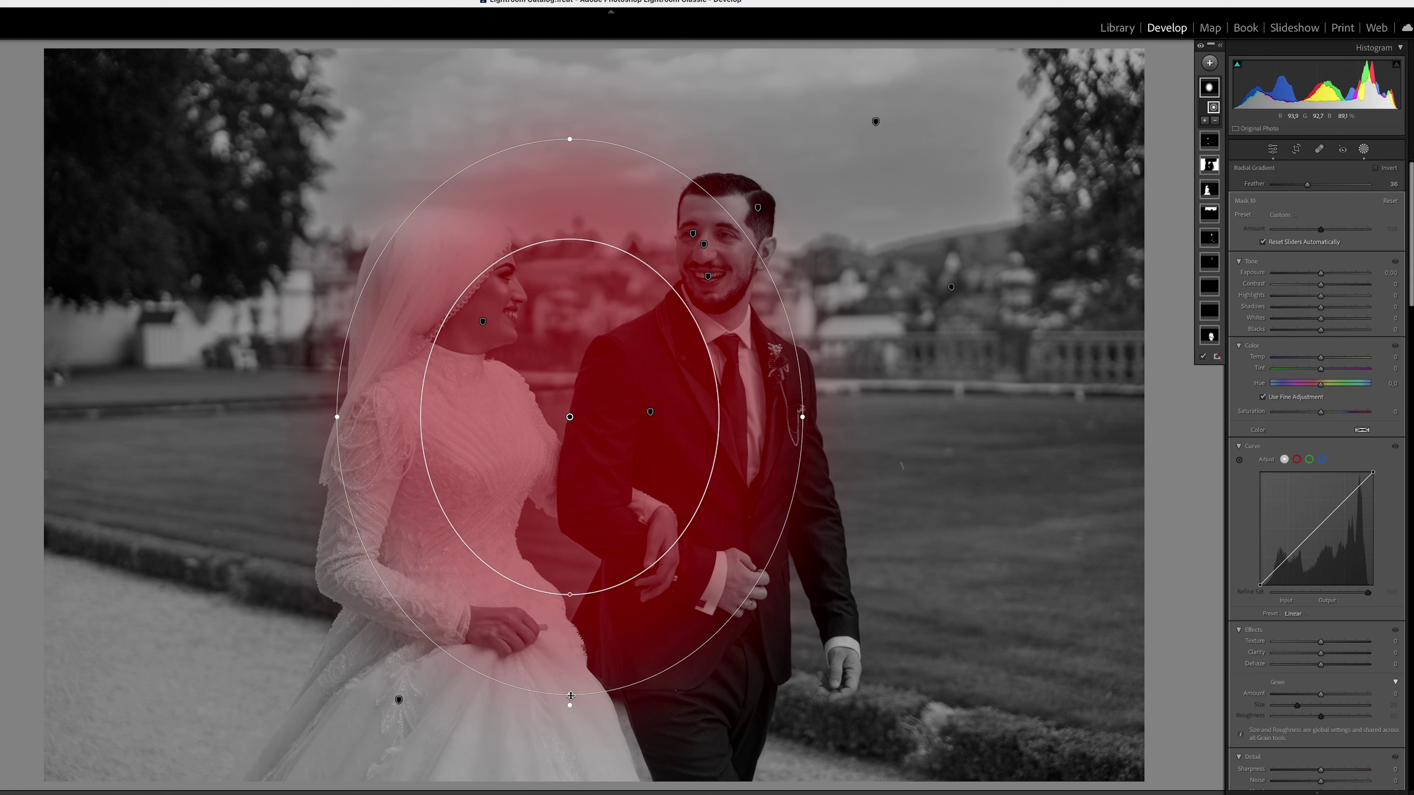
{"action": "left_click_drag", "start_coordinate": [571, 695], "coordinate": [571, 725]}
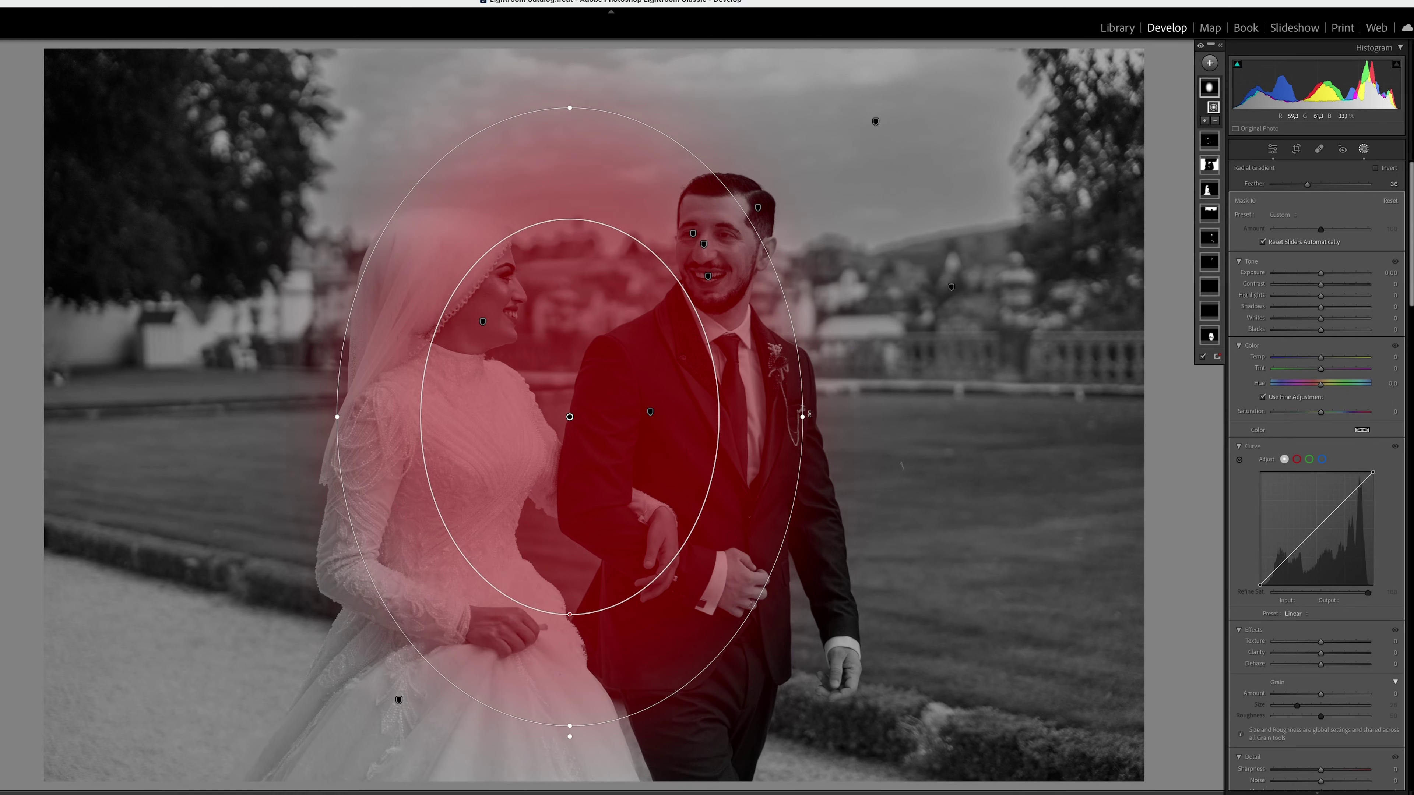
{"action": "left_click_drag", "start_coordinate": [802, 417], "coordinate": [836, 416]}
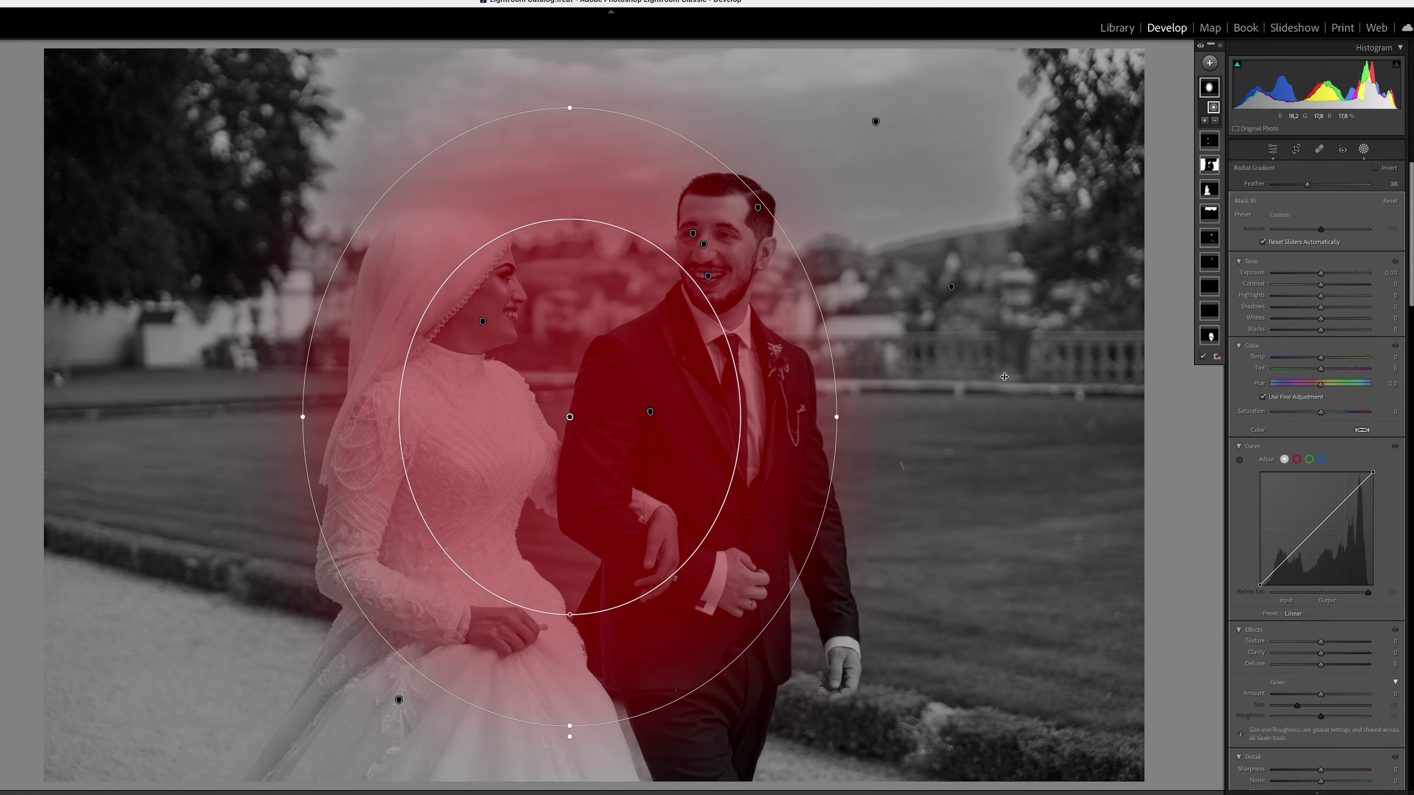
- Set the gradient to Exposure 0.67, Contrast 29, Highlights −38, Whites −24, then exit masking
{"action": "left_click_drag", "start_coordinate": [1321, 274], "coordinate": [1328, 274]}
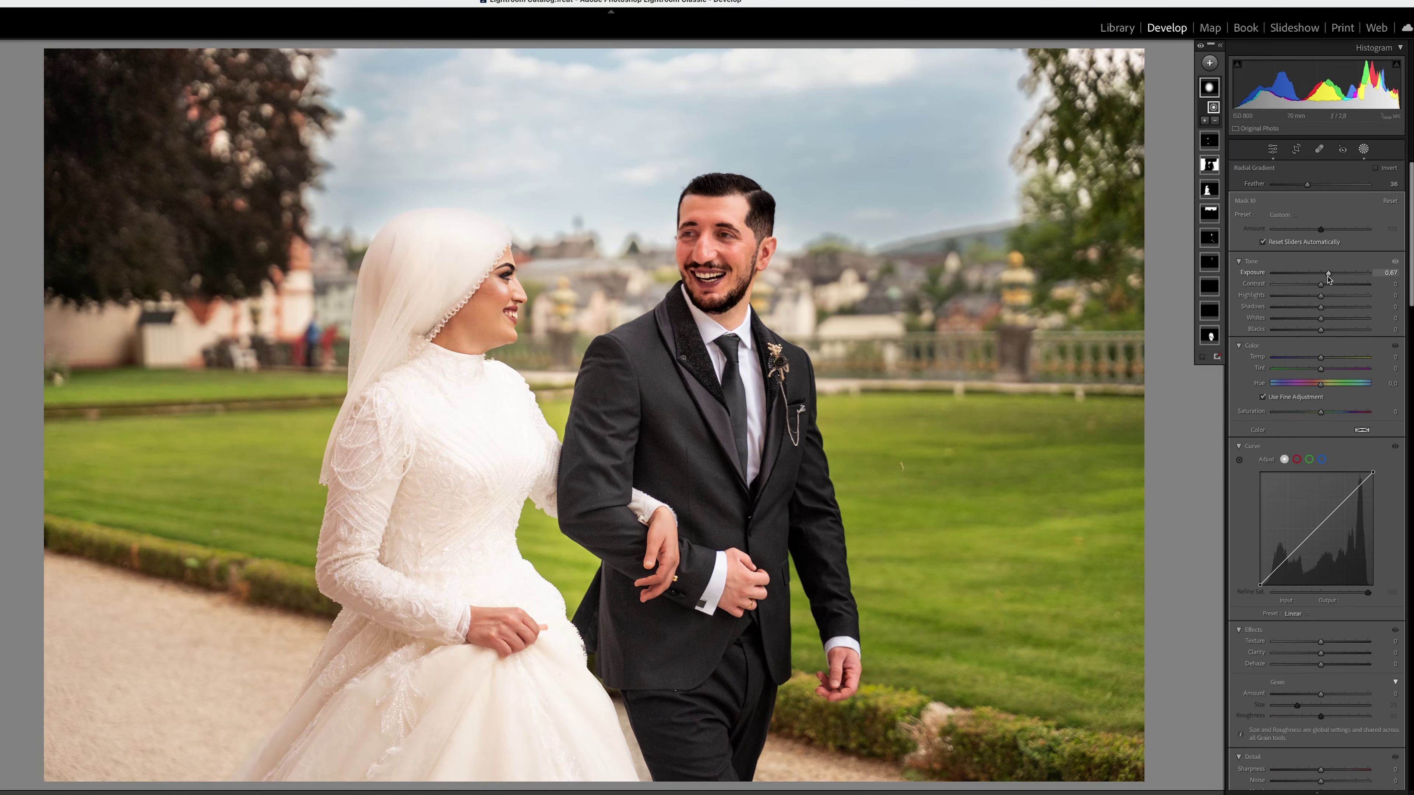
{"action": "mouse_move", "coordinate": [1324, 287]}
{"action": "left_mouse_down"}
{"action": "mouse_move", "coordinate": [1338, 289]}
{"action": "mouse_move", "coordinate": [1315, 301]}
{"action": "left_mouse_up"}
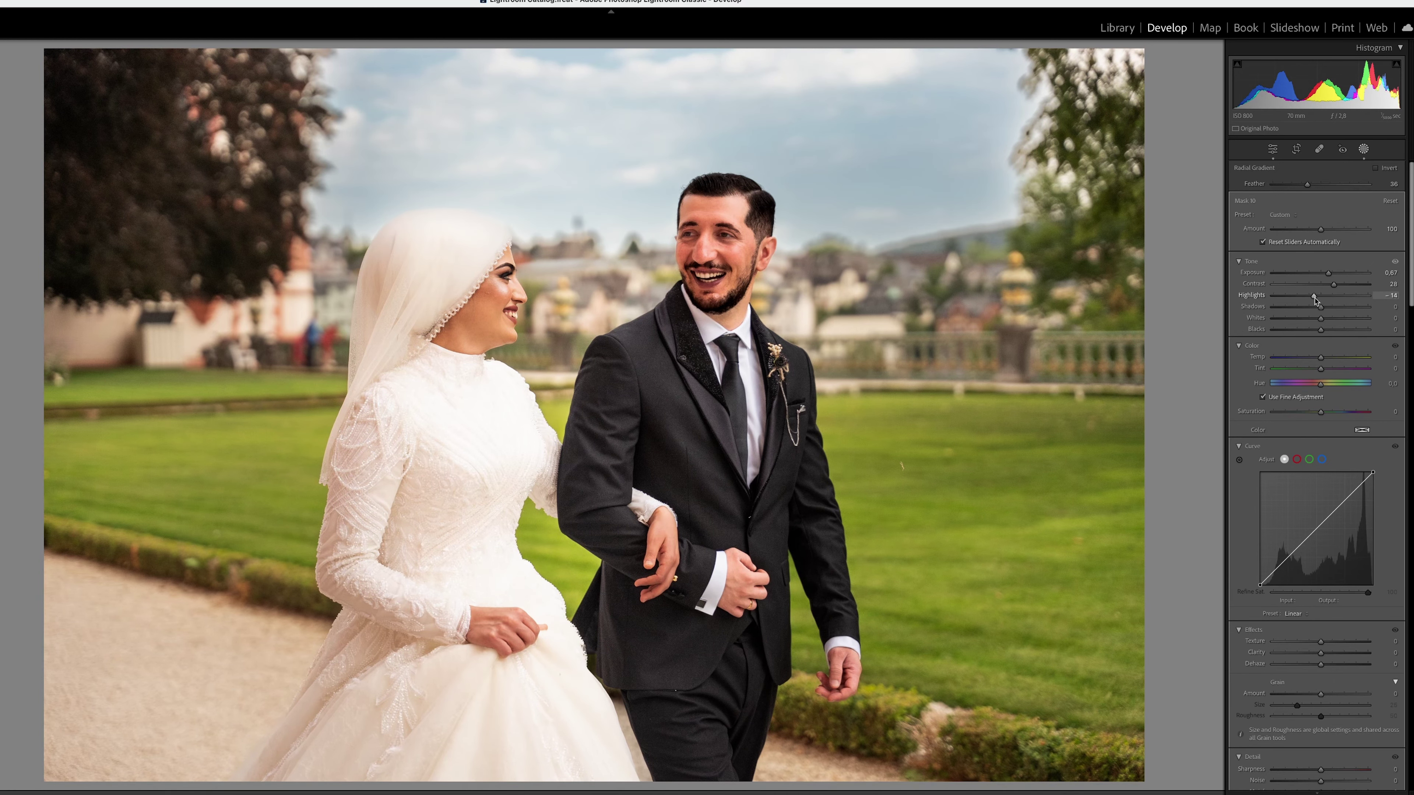
{"action": "mouse_move", "coordinate": [1306, 301]}
{"action": "left_mouse_down"}
{"action": "mouse_move", "coordinate": [1326, 307]}
{"action": "mouse_move", "coordinate": [1310, 323]}
{"action": "left_mouse_up"}
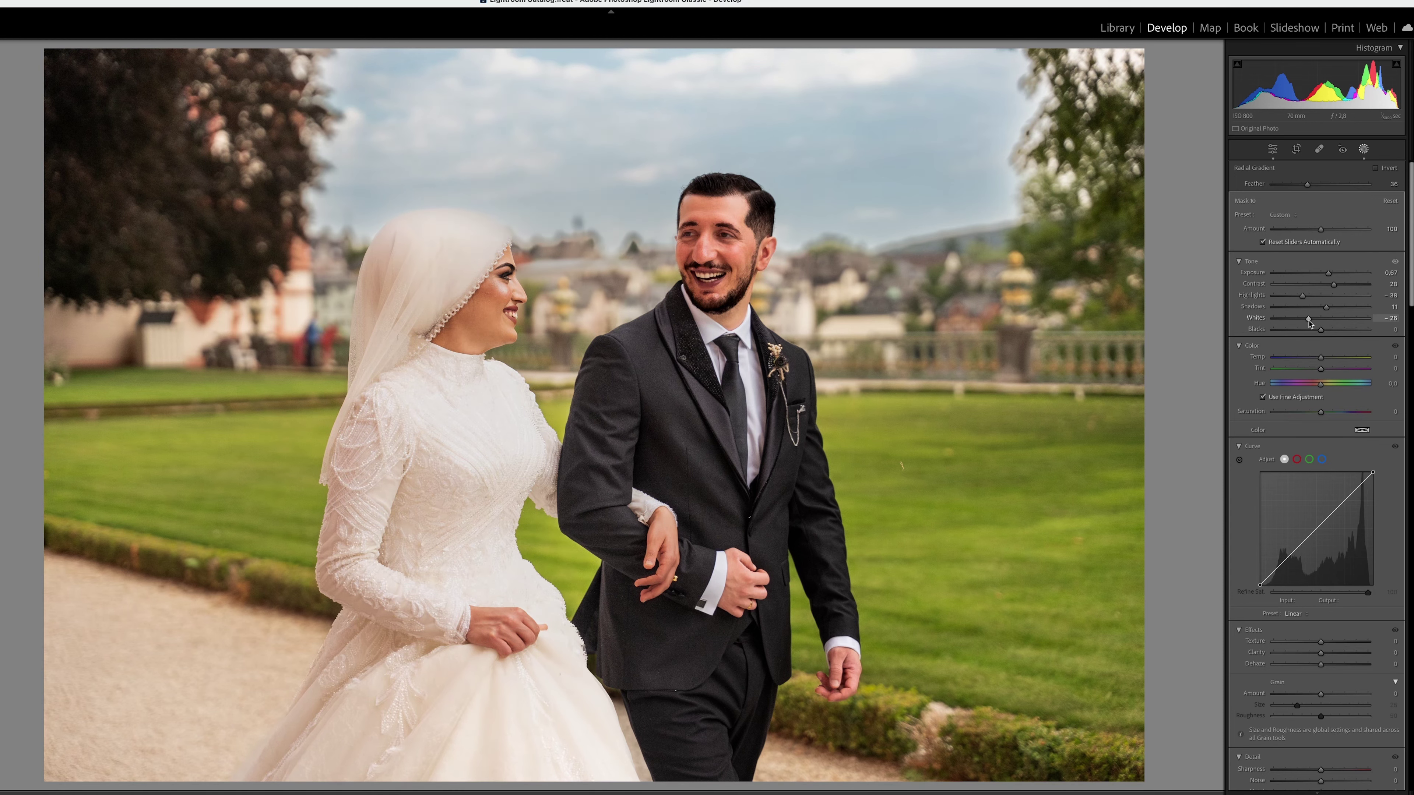
{"action": "left_click_drag", "start_coordinate": [1309, 324], "coordinate": [1317, 333]}
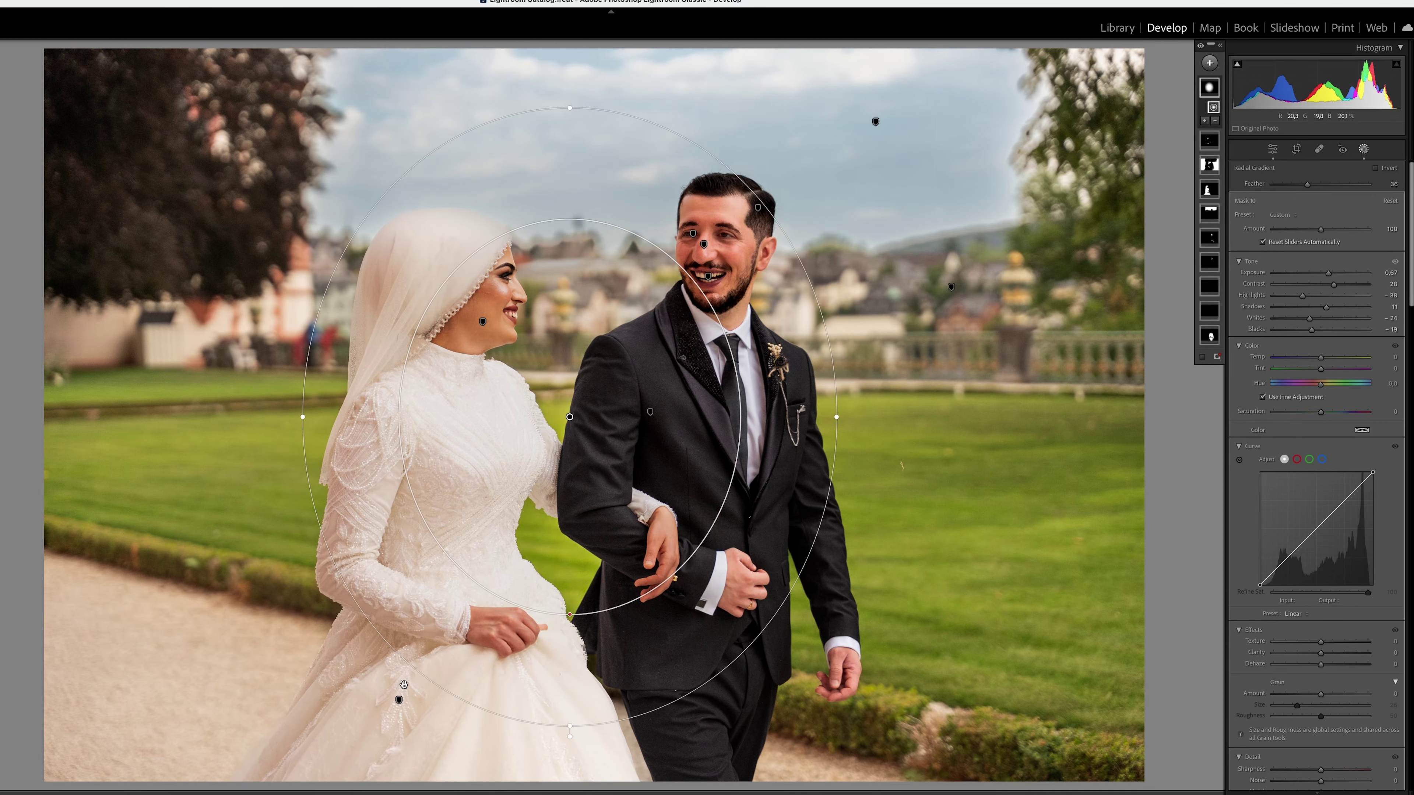
{"action": "key", "text": "shift+w"}
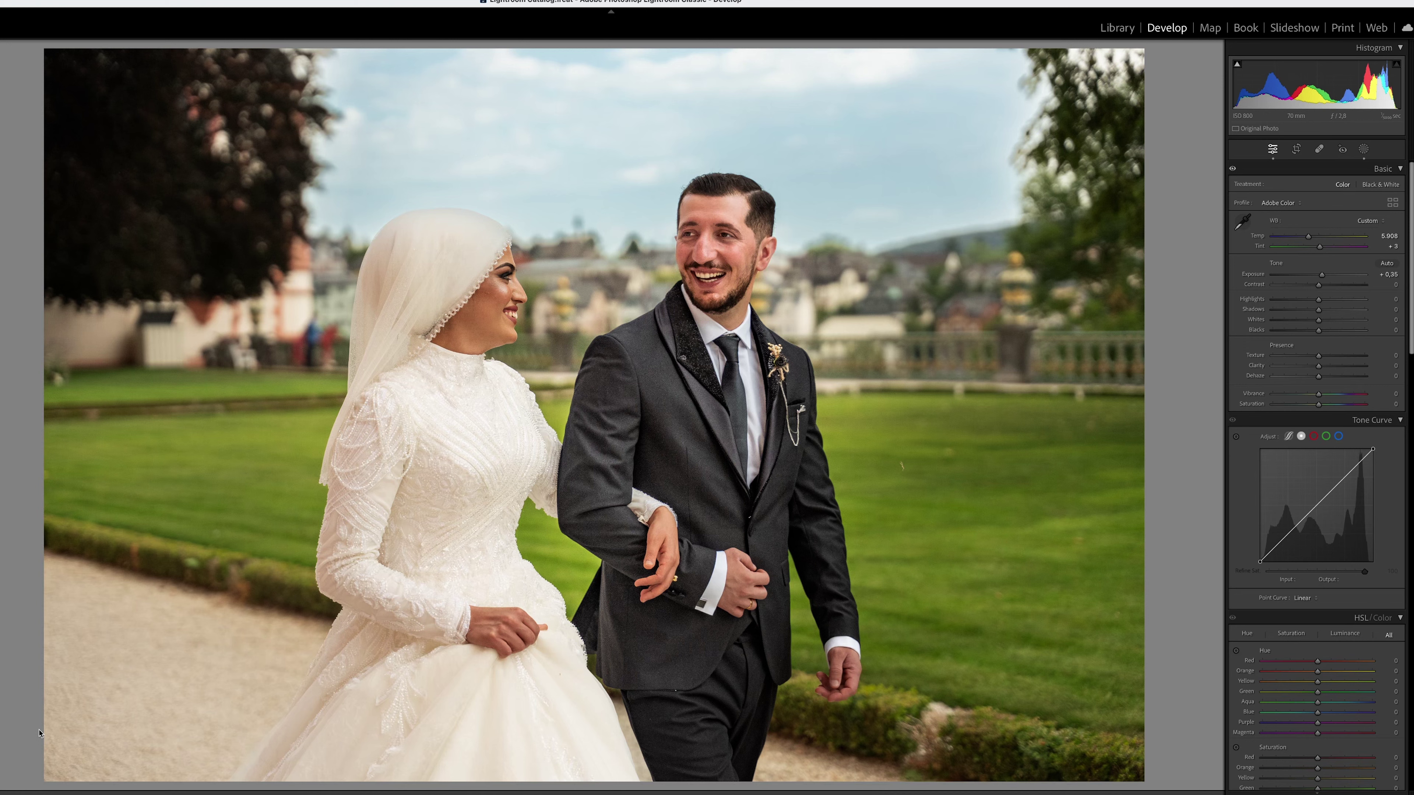
- Open before/after and Reference View, zooming in on the groom in both photos
{"action": "key", "text": "shift+y"}
{"action": "key", "text": "shift+r"}
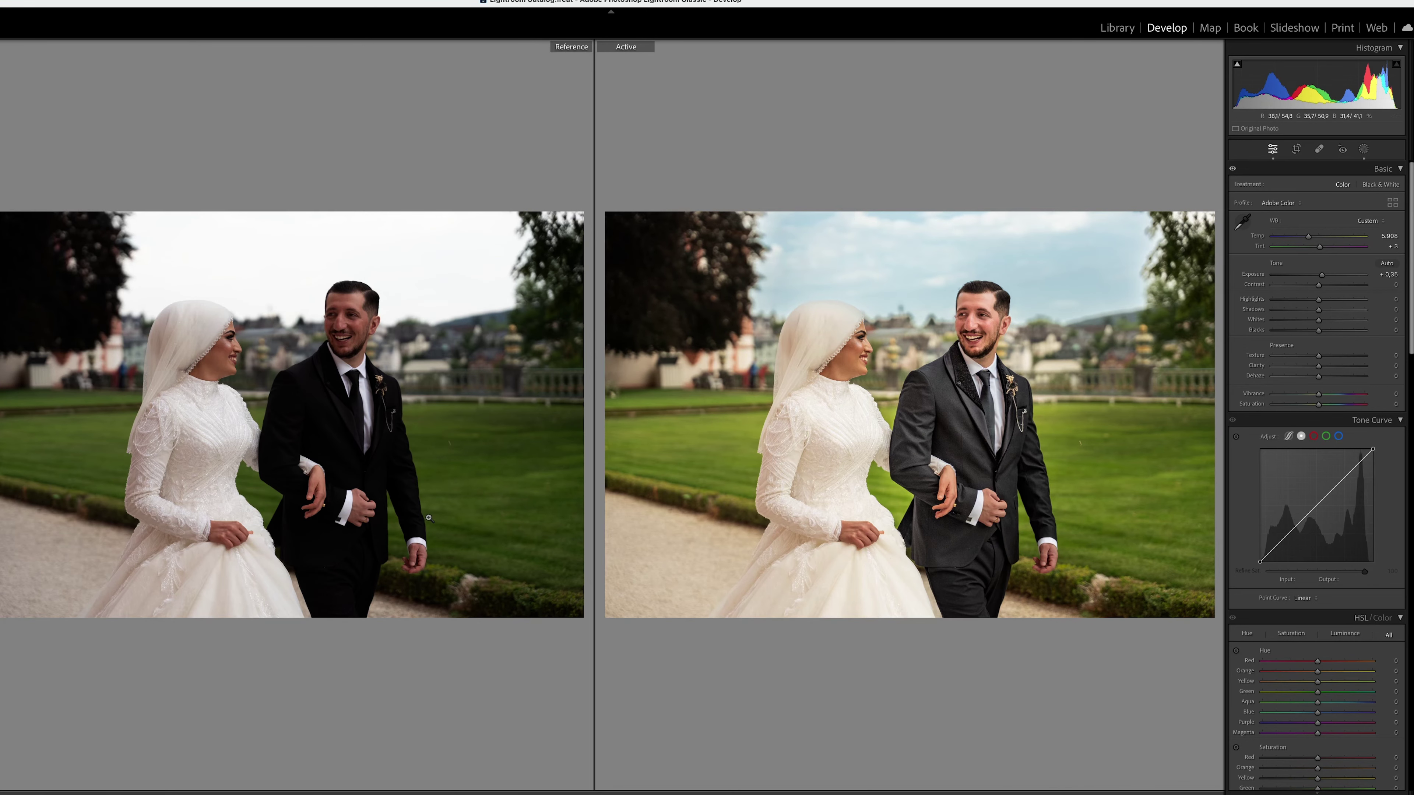
{"action": "left_click", "coordinate": [431, 365]}
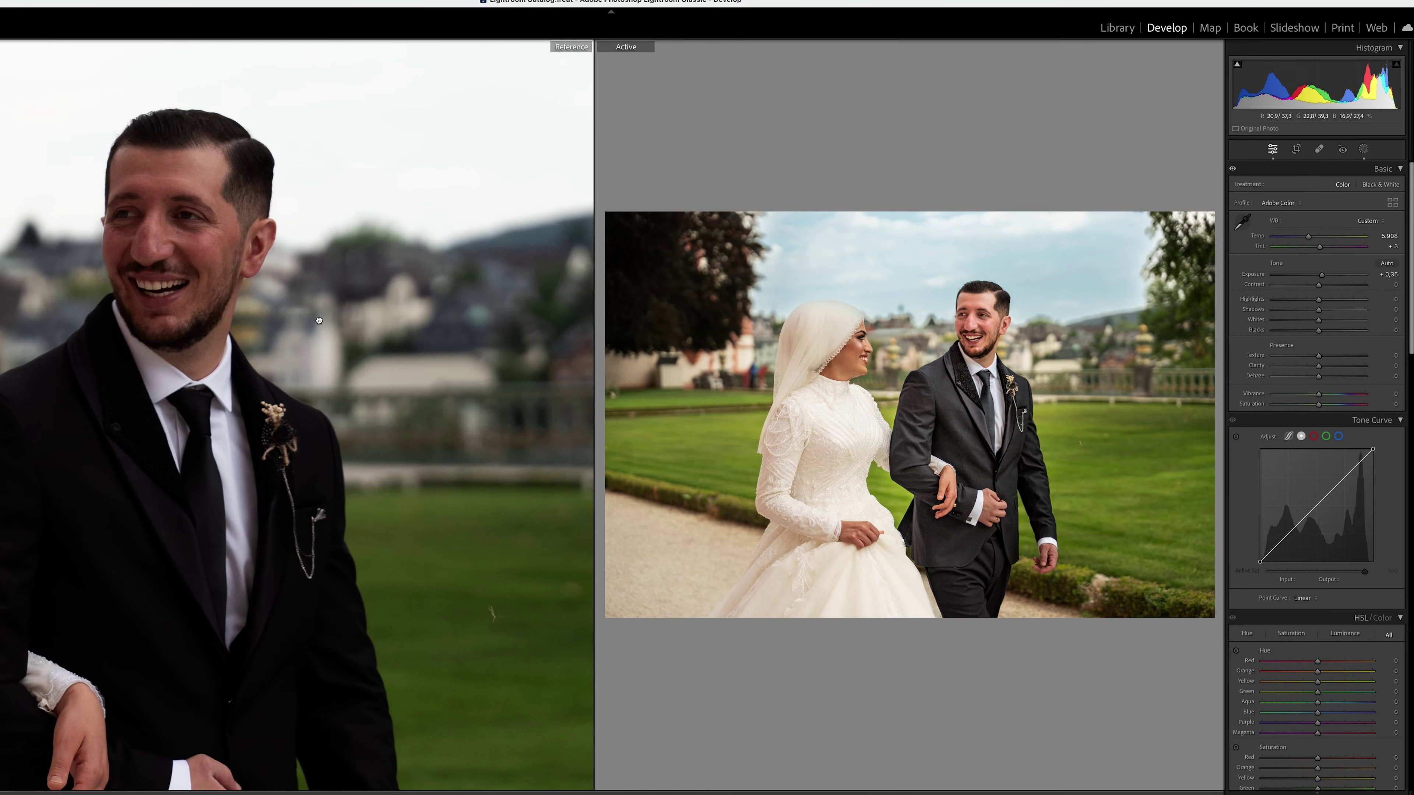
{"action": "left_click_drag", "start_coordinate": [431, 366], "coordinate": [484, 376]}
{"action": "left_click", "coordinate": [929, 357]}
{"action": "left_click_drag", "start_coordinate": [845, 380], "coordinate": [735, 406]}
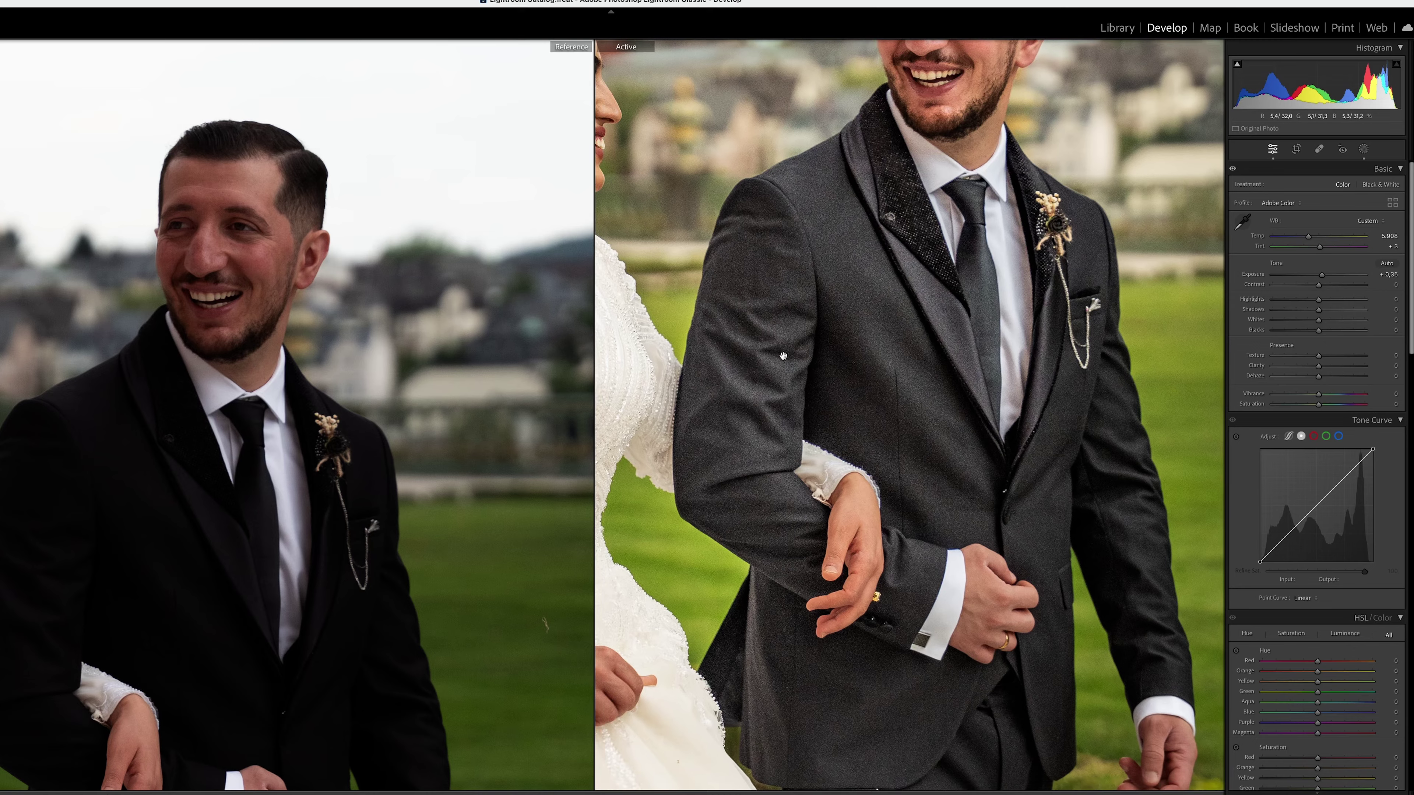
{"action": "left_click_drag", "start_coordinate": [734, 406], "coordinate": [613, 559]}
- Pan both zoomed views across the couple to compare, then show the edited photo alone
{"action": "left_click_drag", "start_coordinate": [574, 628], "coordinate": [562, 462]}
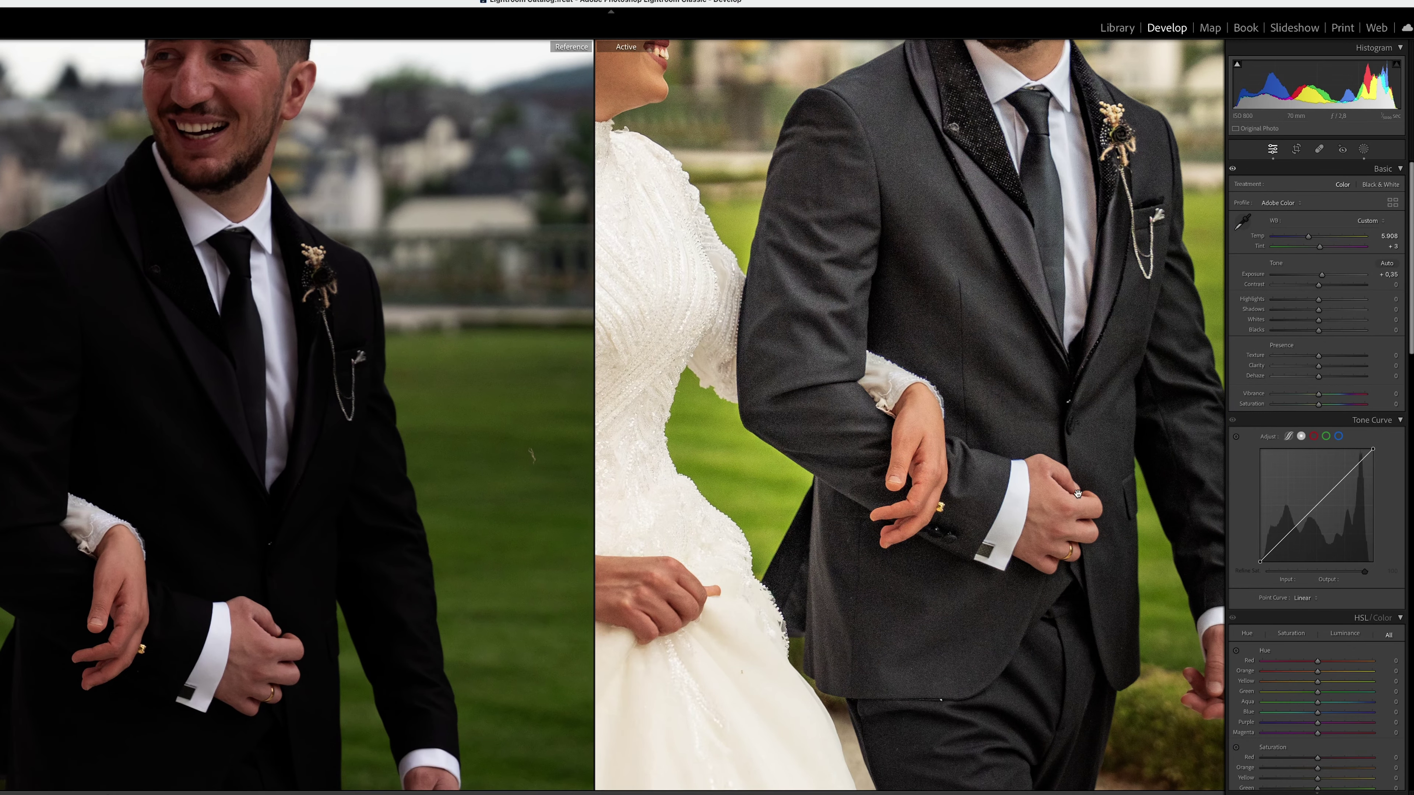
{"action": "left_click_drag", "start_coordinate": [1131, 495], "coordinate": [781, 523]}
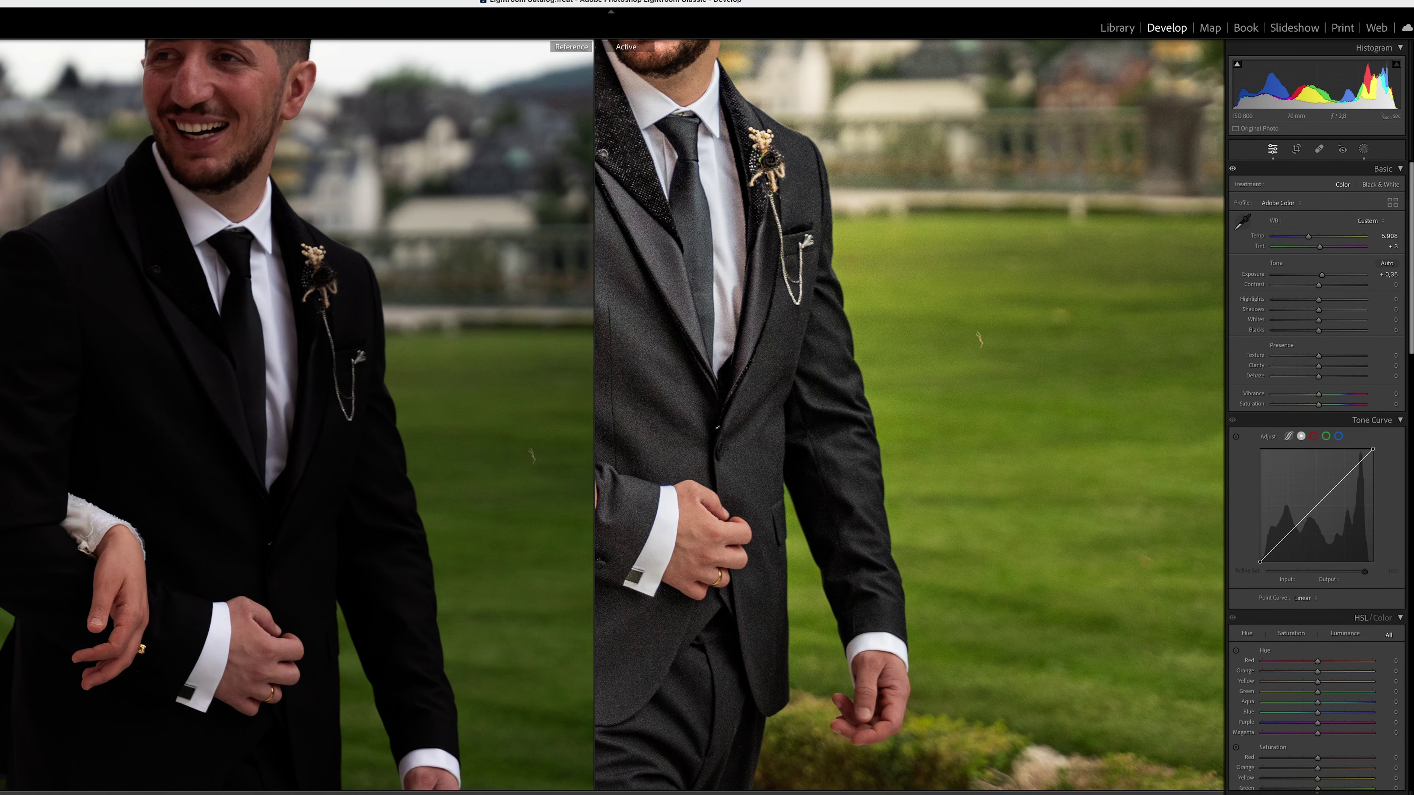
{"action": "left_click_drag", "start_coordinate": [223, 389], "coordinate": [467, 529]}
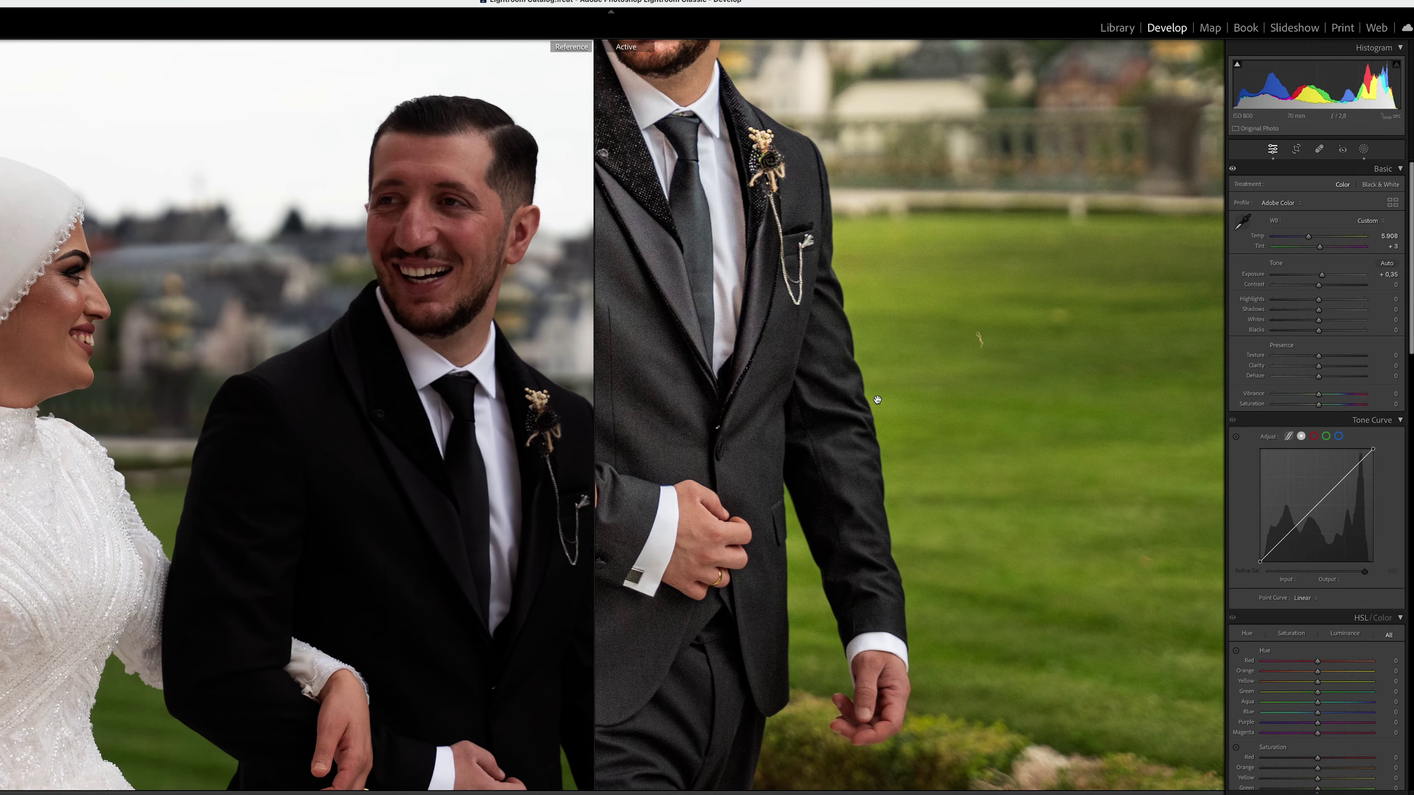
{"action": "left_click_drag", "start_coordinate": [886, 419], "coordinate": [1075, 603]}
{"action": "left_click_drag", "start_coordinate": [473, 312], "coordinate": [534, 390]}
{"action": "left_click_drag", "start_coordinate": [620, 365], "coordinate": [919, 504]}
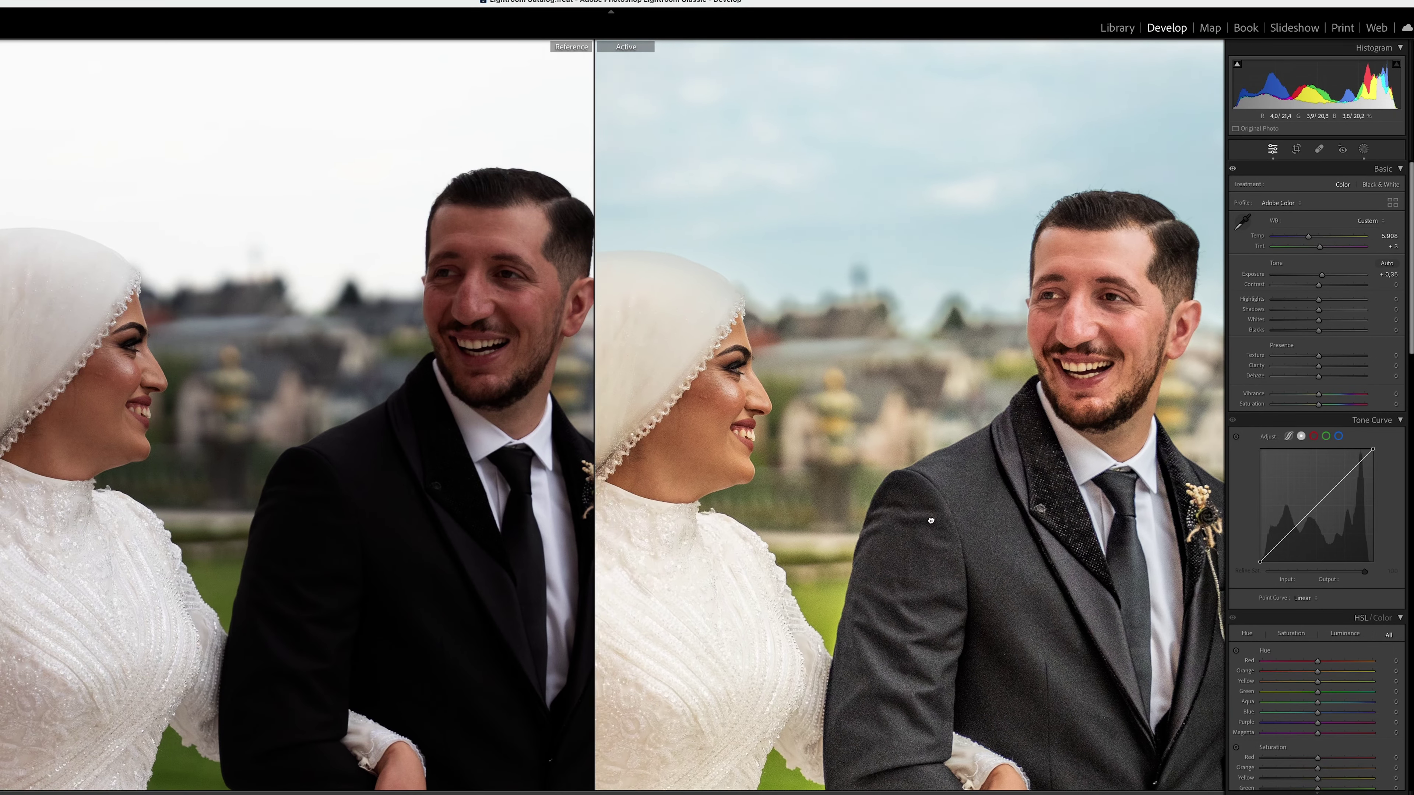
{"action": "left_click_drag", "start_coordinate": [389, 390], "coordinate": [462, 407]}
{"action": "mouse_move", "coordinate": [1124, 600]}
{"action": "left_mouse_down"}
{"action": "mouse_move", "coordinate": [791, 333]}
{"action": "mouse_move", "coordinate": [994, 540]}
{"action": "left_mouse_up"}
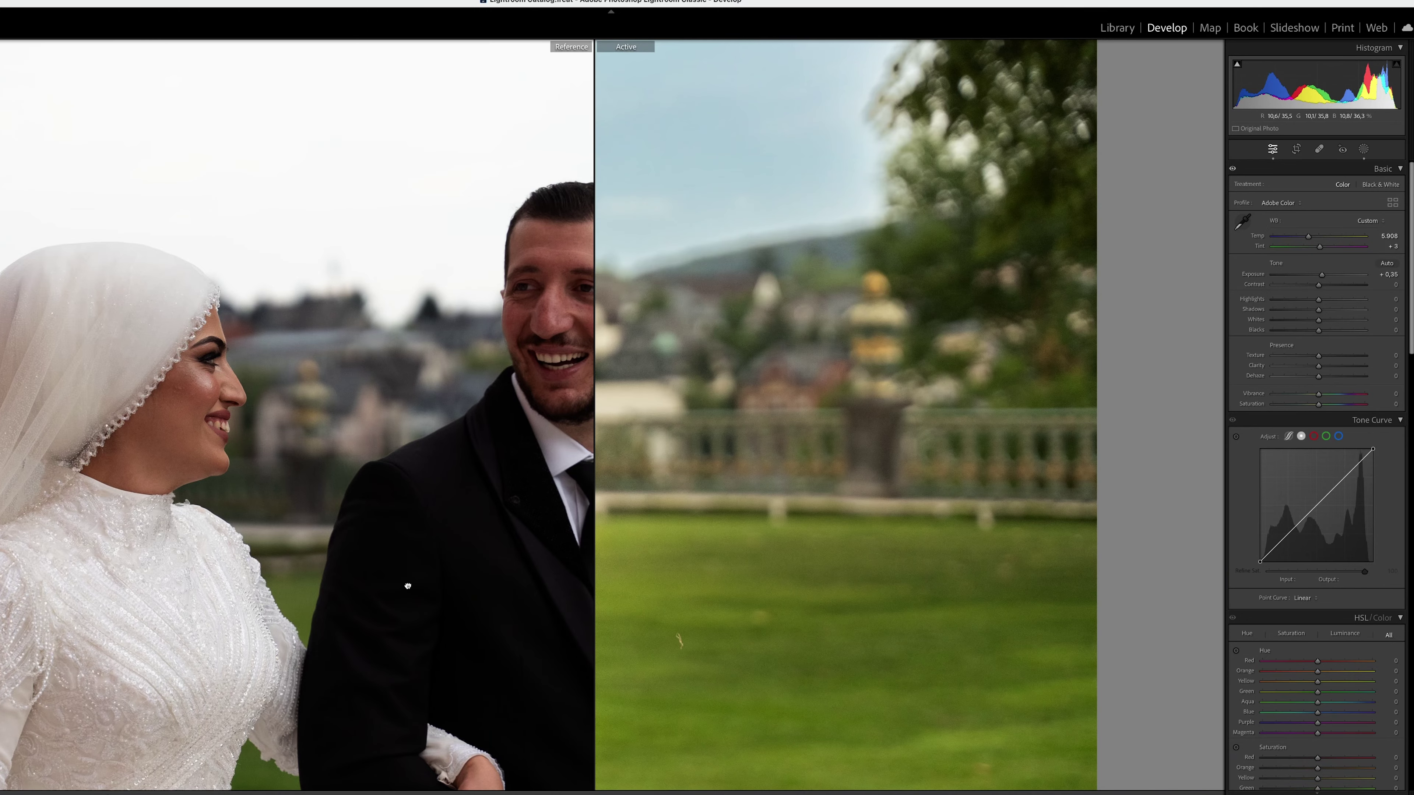
{"action": "key", "text": "shift+y"}
{"action": "key", "text": "x"}
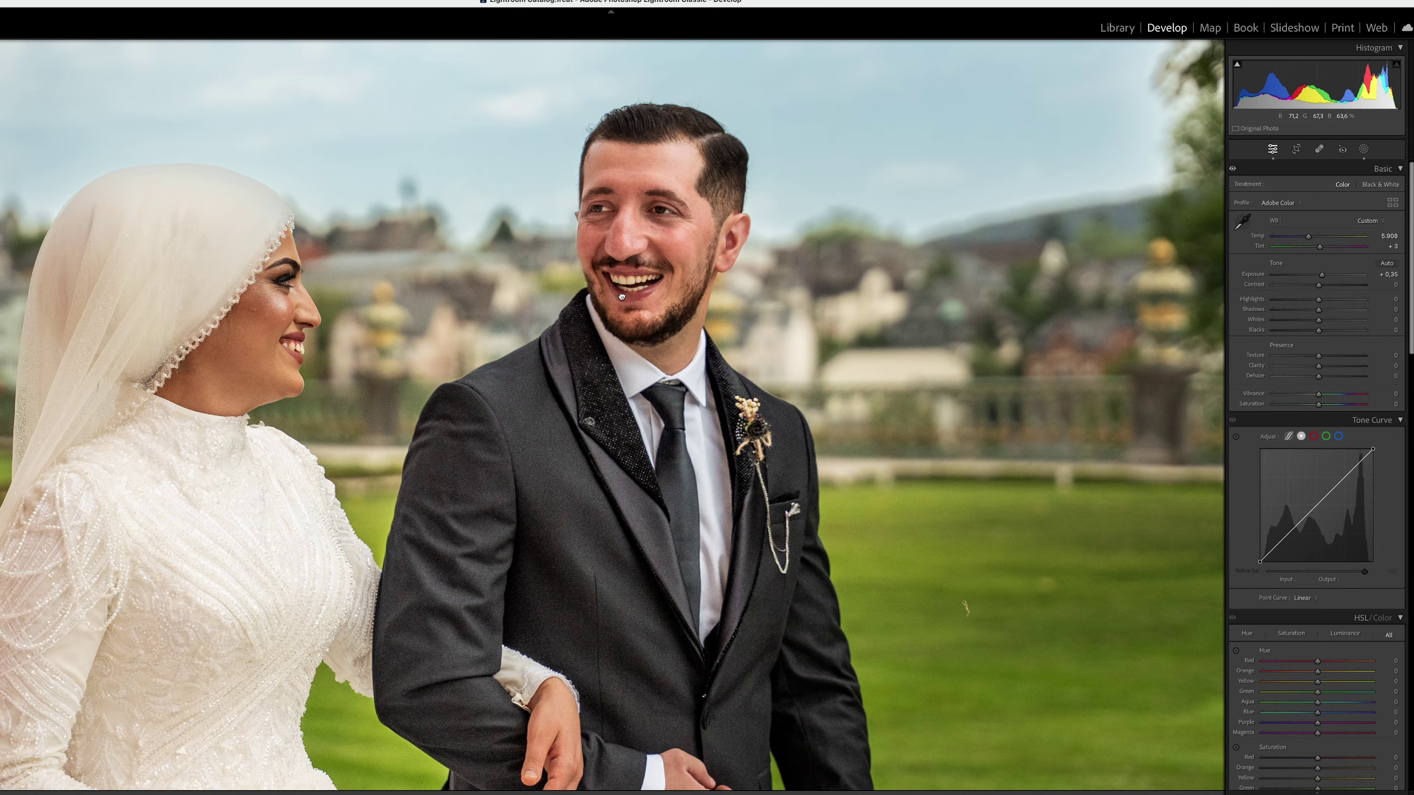
{"action": "left_click", "coordinate": [622, 297]}
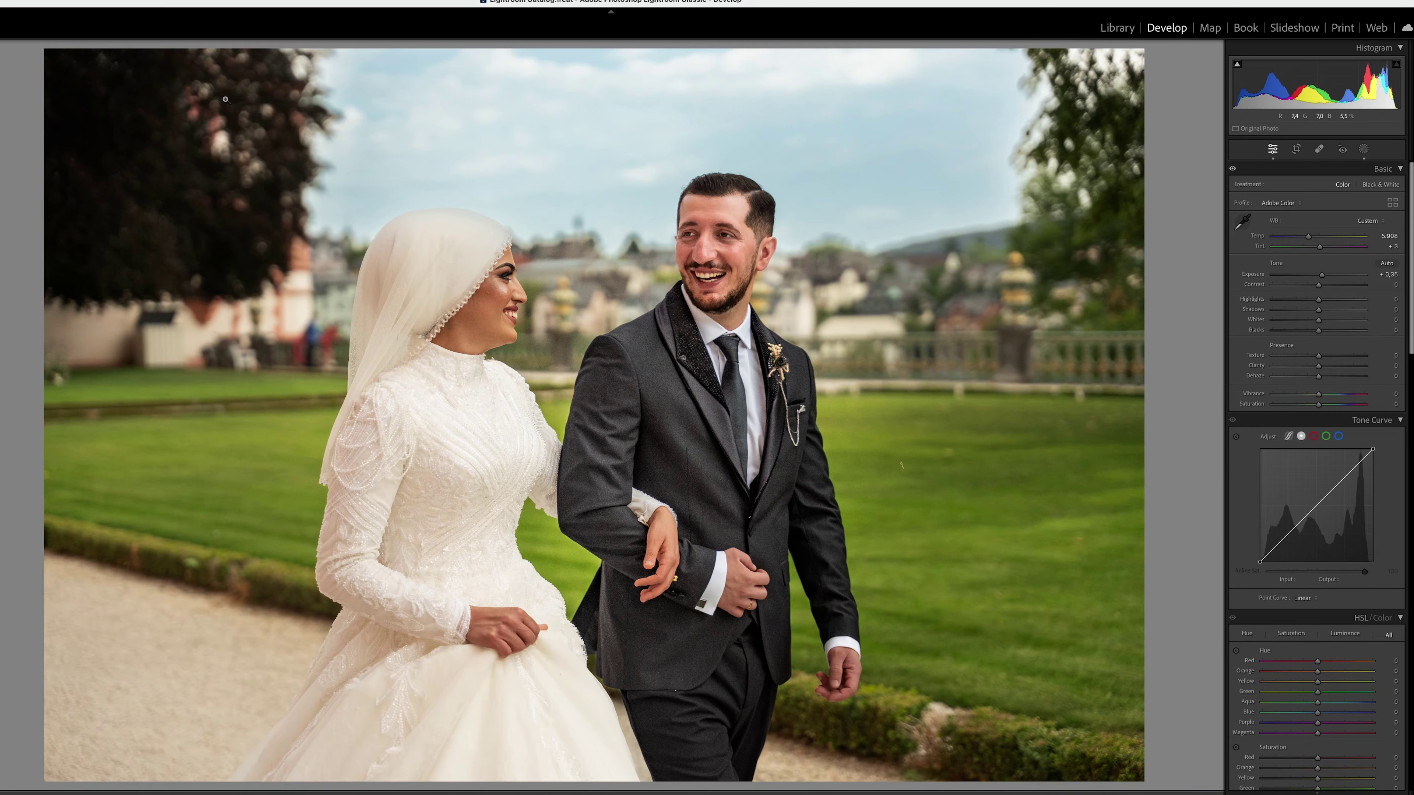
- Heal the speck on the lawn beside the groom using clean grass as source, then zoom out
{"action": "left_click", "coordinate": [955, 512]}
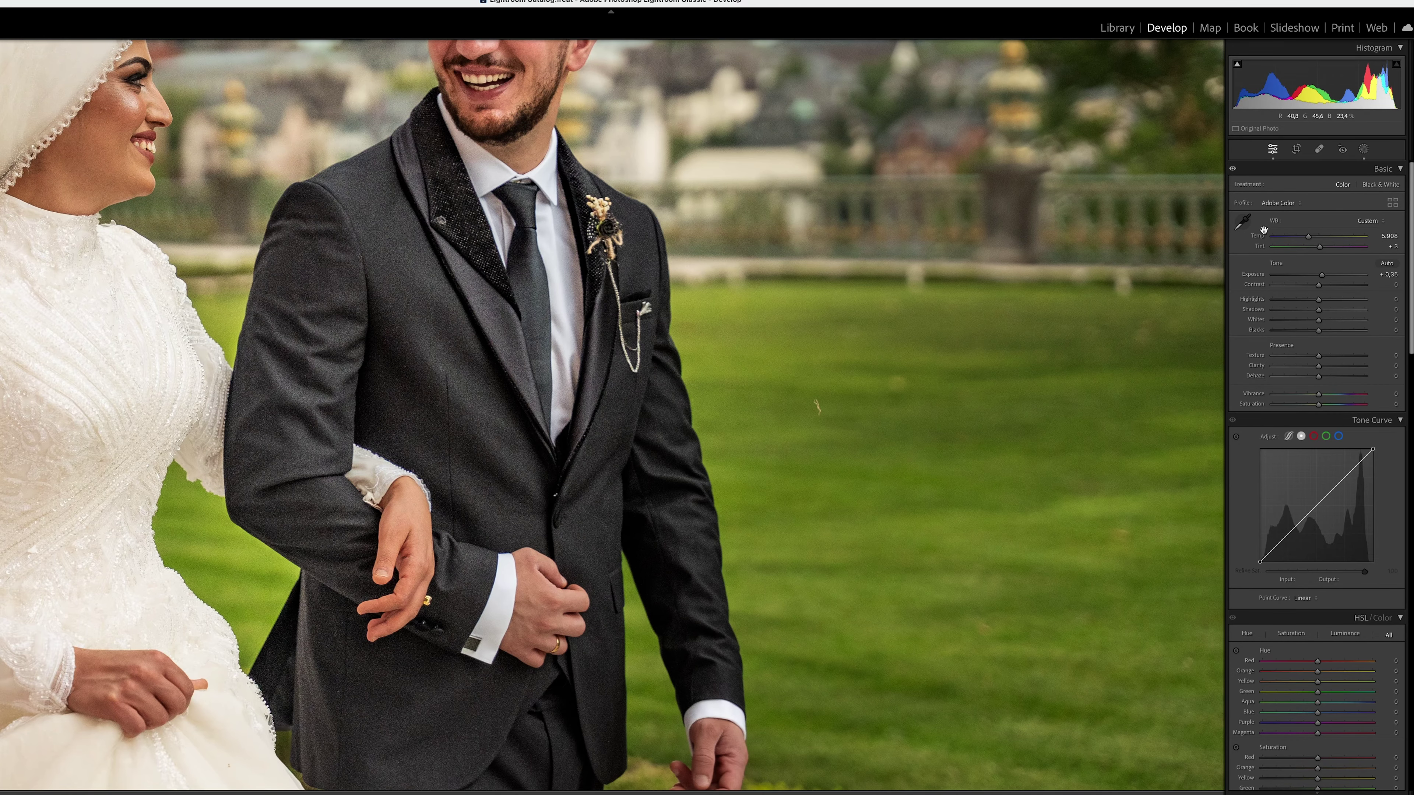
{"action": "left_click", "coordinate": [1318, 150]}
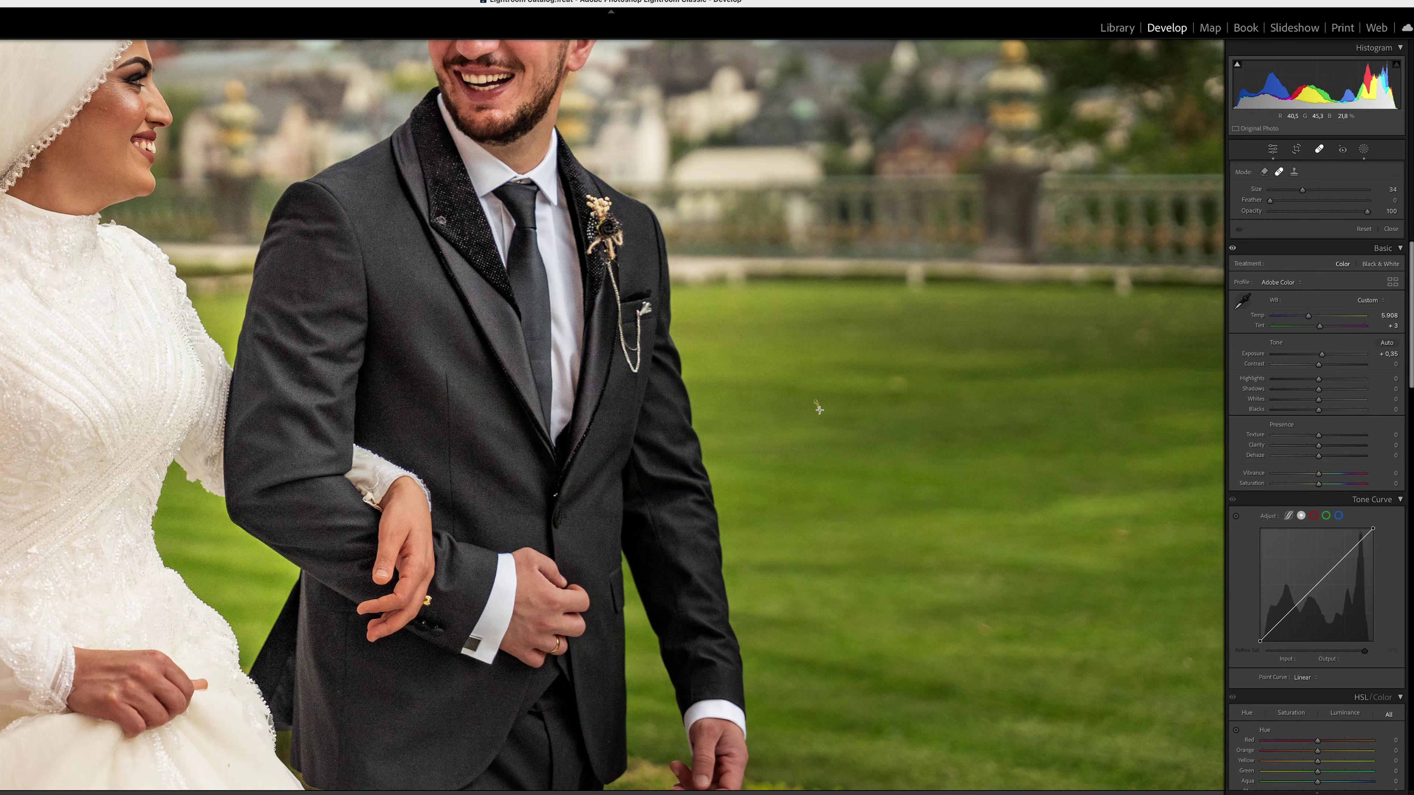
{"action": "left_click_drag", "start_coordinate": [820, 413], "coordinate": [816, 400]}
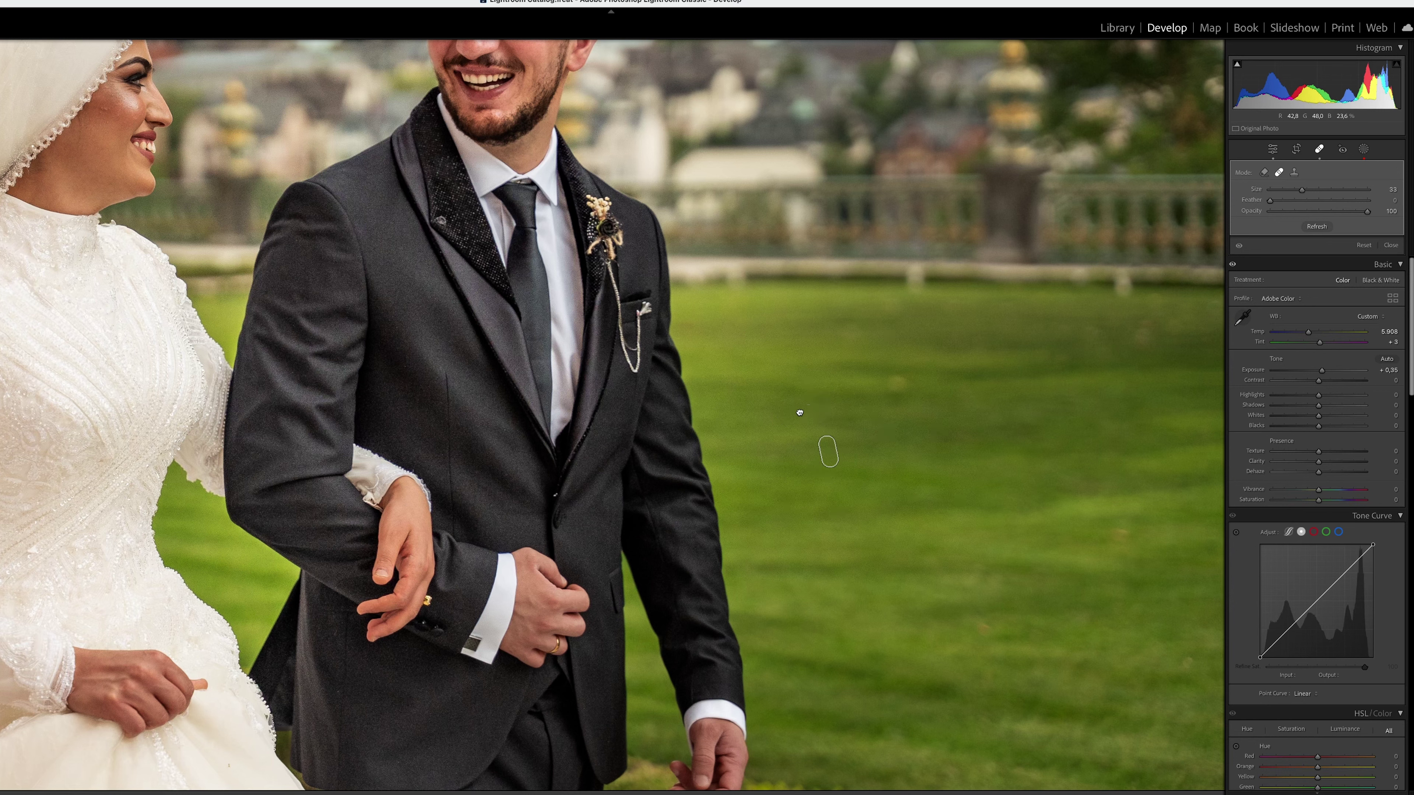
{"action": "left_click_drag", "start_coordinate": [828, 451], "coordinate": [799, 409]}
{"action": "key", "text": "q"}
{"action": "left_click", "coordinate": [813, 248]}
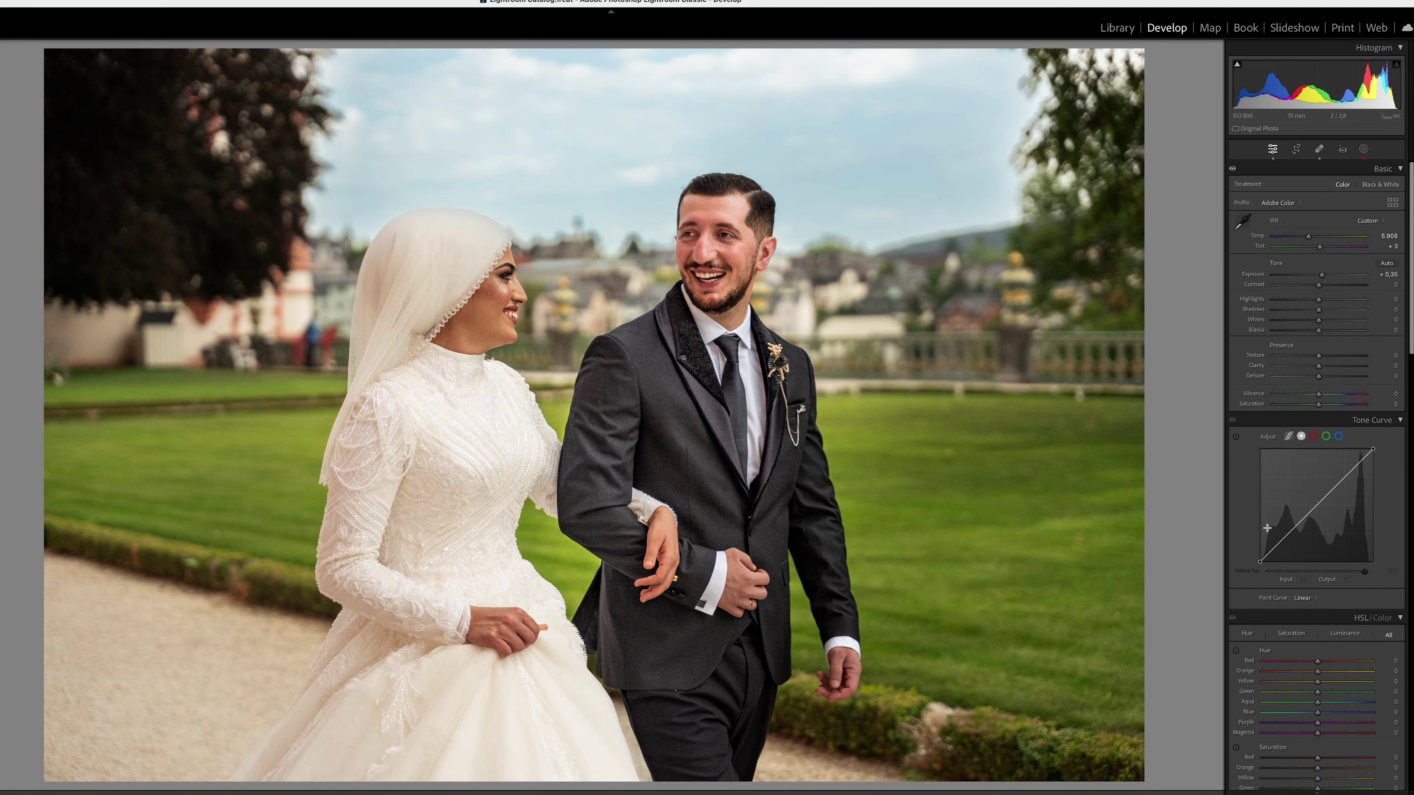
- Open AI Denoise, preview it on the groom's boutonniere and lapel, and enhance at Amount 50
{"action": "scroll", "coordinate": [1280, 445], "scroll_direction": "down", "scroll_amount": 5}
{"action": "scroll", "coordinate": [1269, 362], "scroll_direction": "down", "scroll_amount": 5}
{"action": "scroll", "coordinate": [1260, 328], "scroll_direction": "down", "scroll_amount": 5}
{"action": "left_click", "coordinate": [1256, 316]}
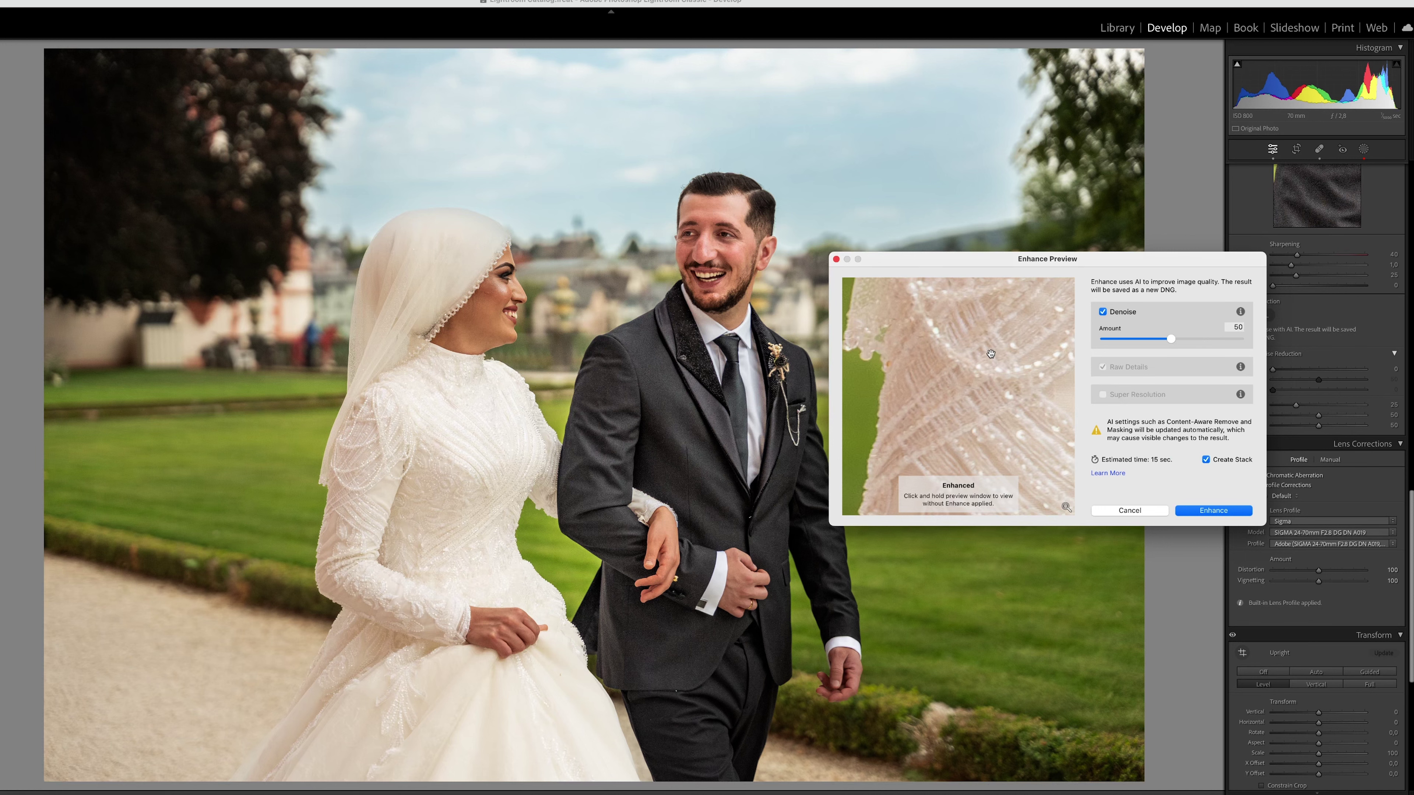
{"action": "left_click", "coordinate": [1066, 508]}
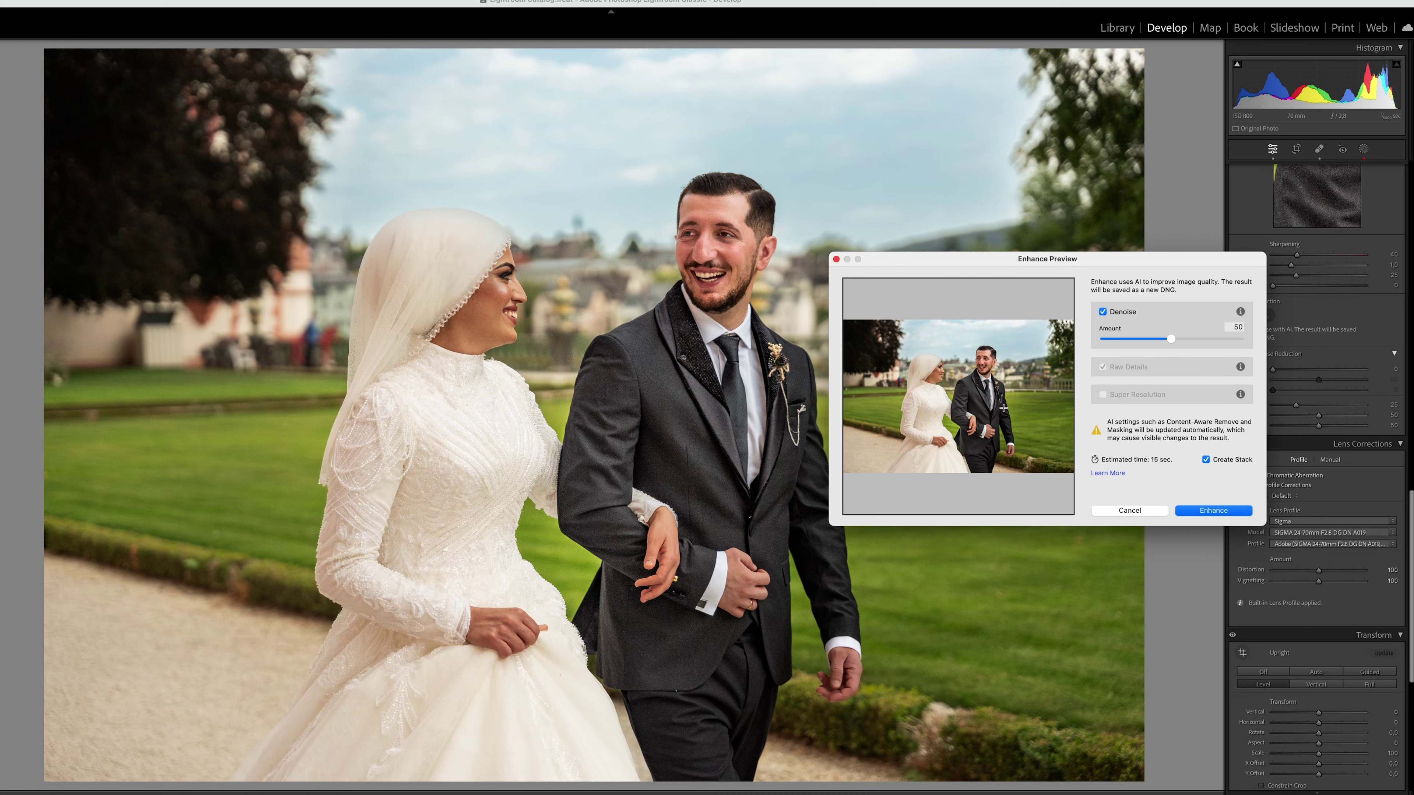
{"action": "left_click_drag", "start_coordinate": [1018, 431], "coordinate": [975, 412]}
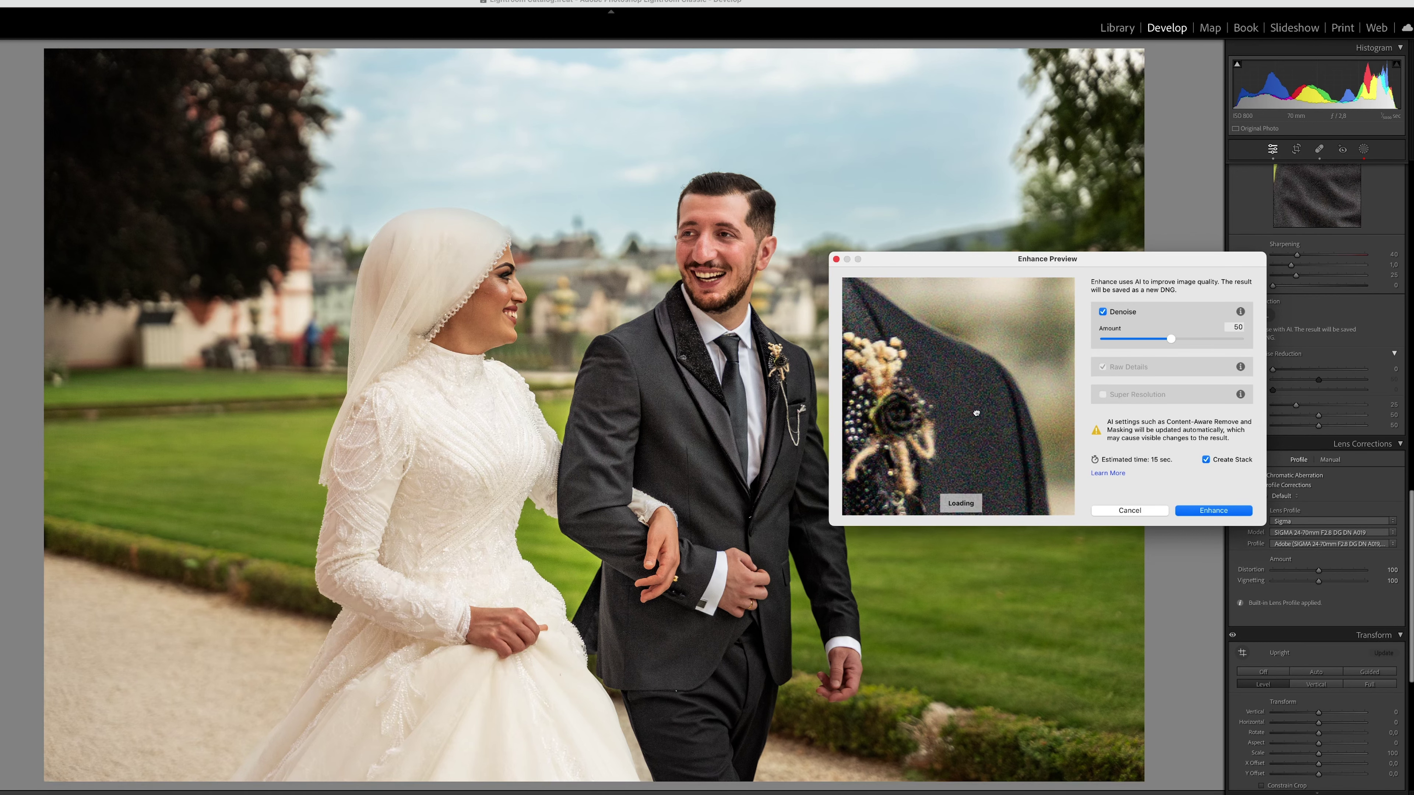
{"action": "mouse_move", "coordinate": [913, 367]}
{"action": "left_mouse_down"}
{"action": "mouse_move", "coordinate": [1112, 537]}
{"action": "mouse_move", "coordinate": [1094, 642]}
{"action": "left_mouse_up"}
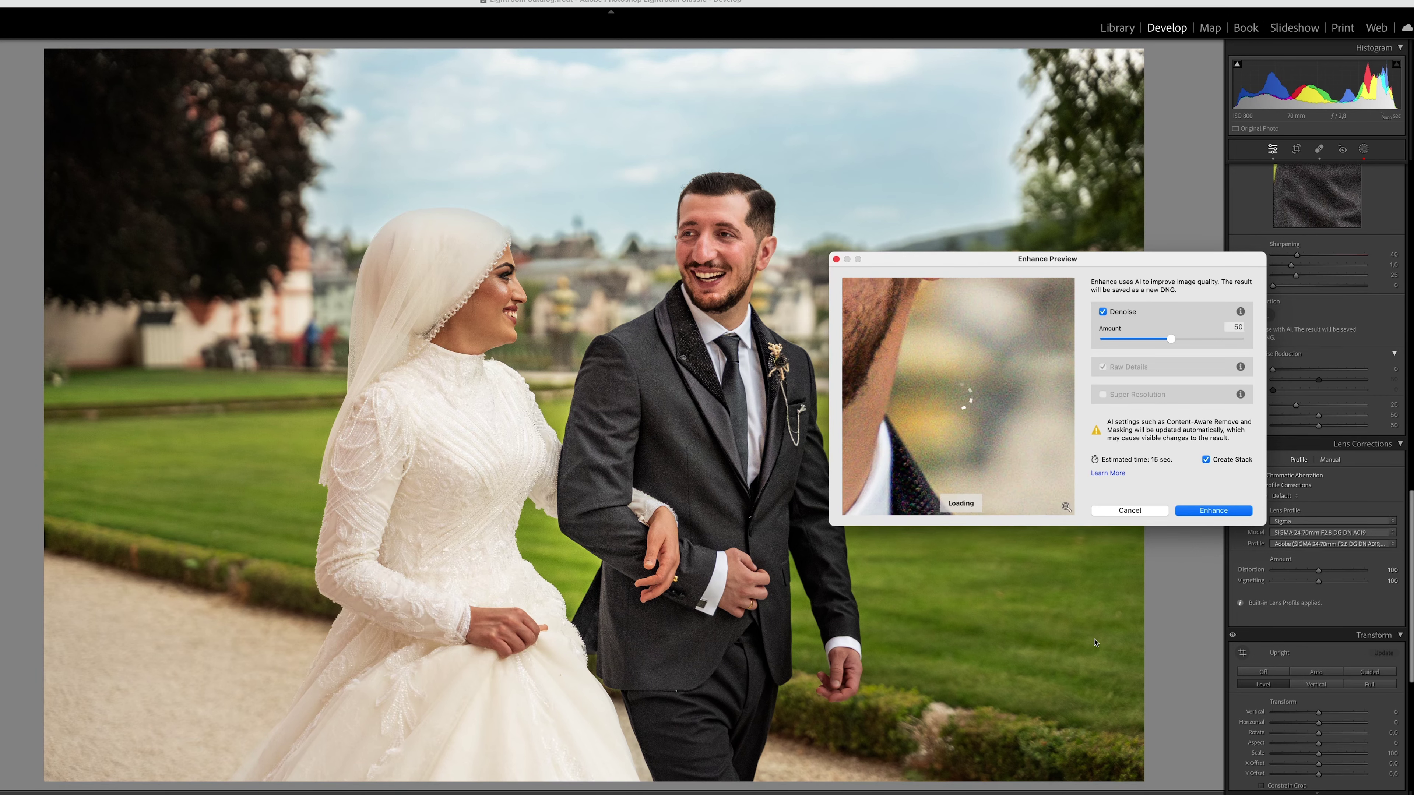
{"action": "left_click", "coordinate": [1210, 510]}
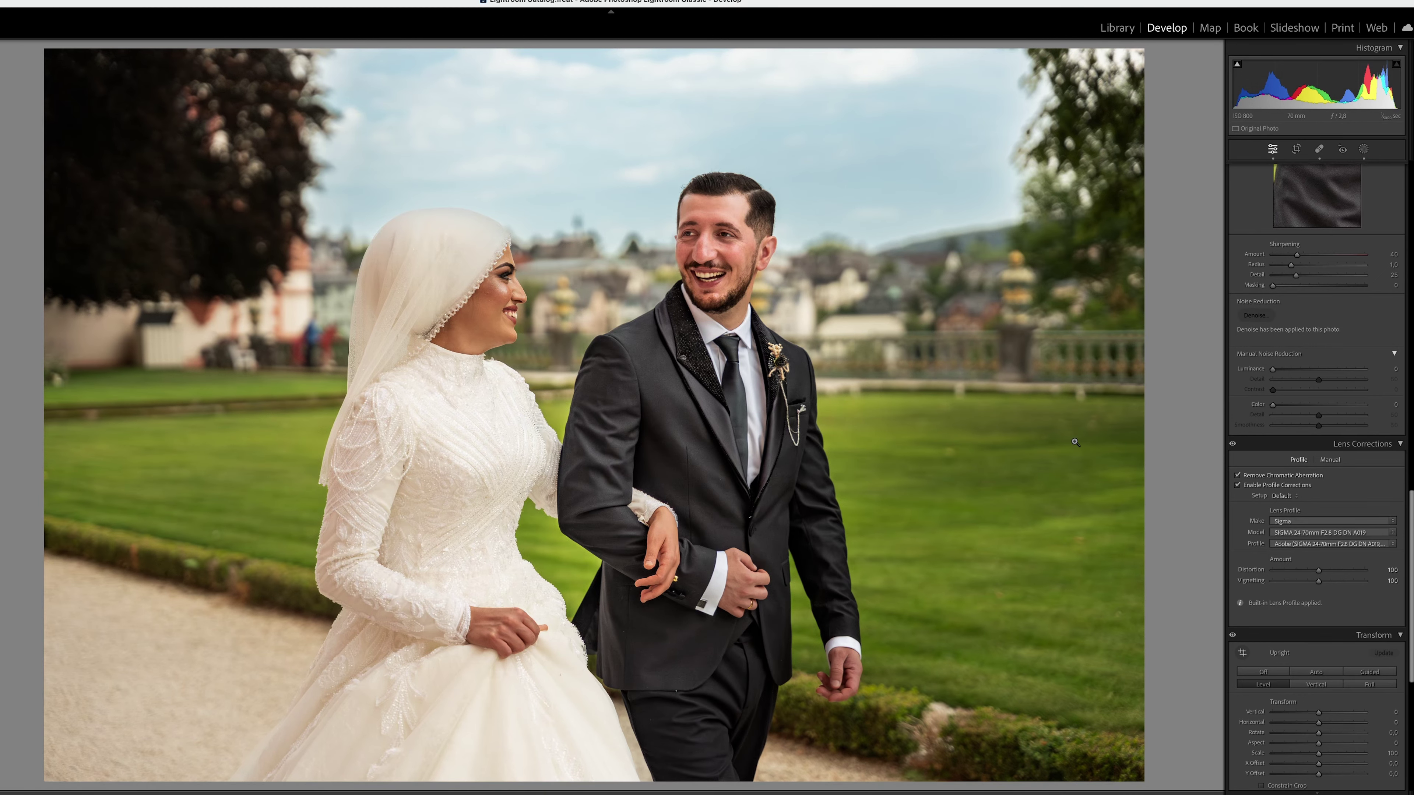
{"action": "left_click", "coordinate": [618, 351]}
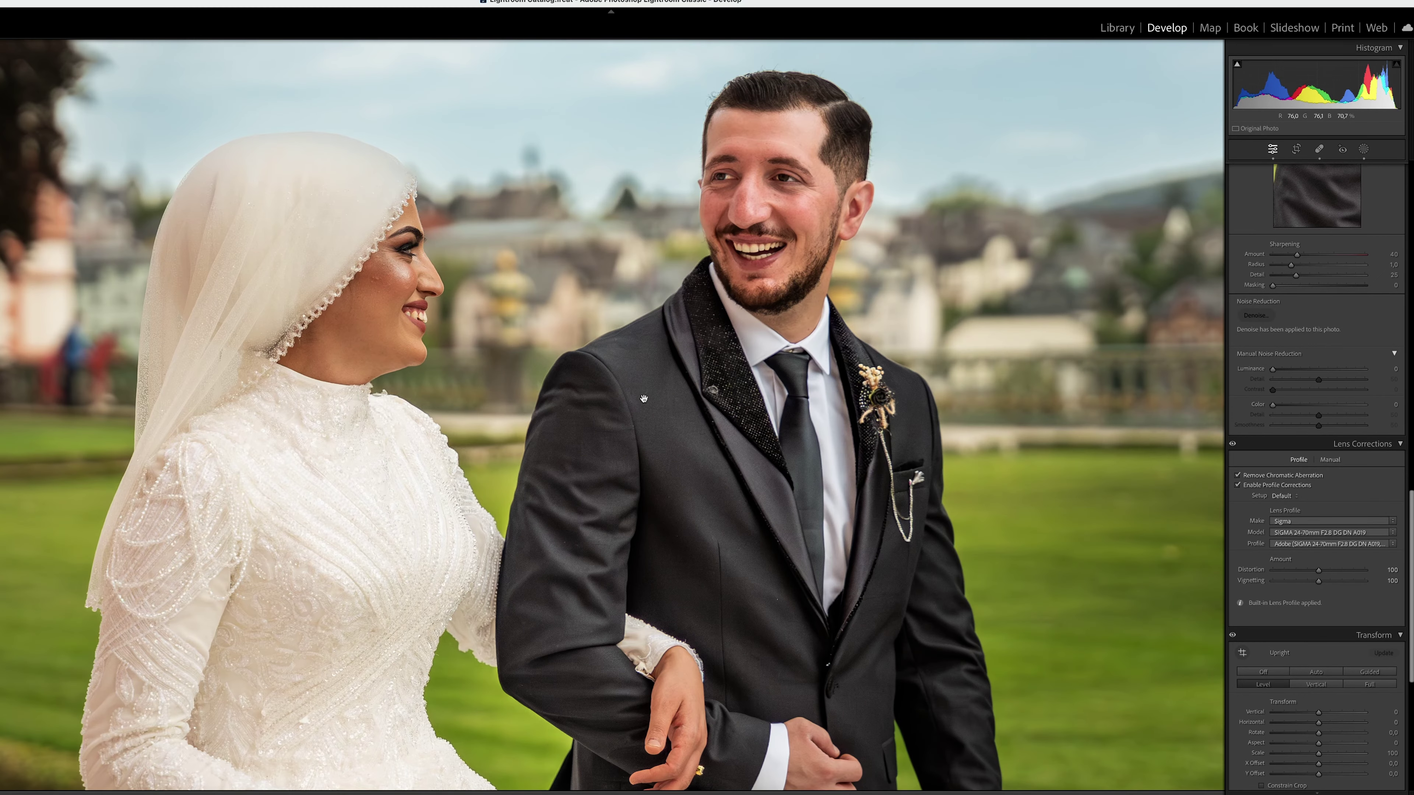
{"action": "left_click_drag", "start_coordinate": [642, 402], "coordinate": [489, 280]}
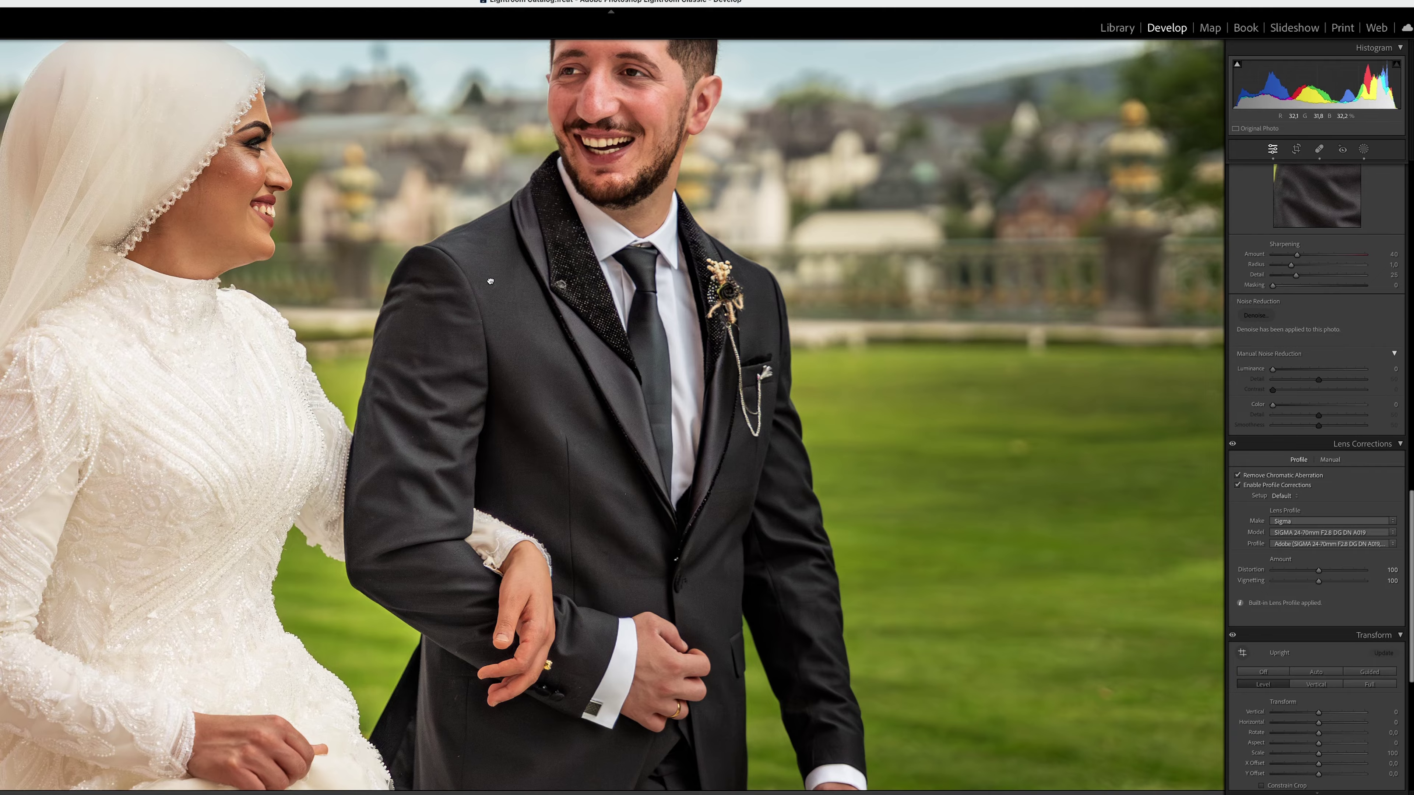
{"action": "left_click", "coordinate": [489, 280]}
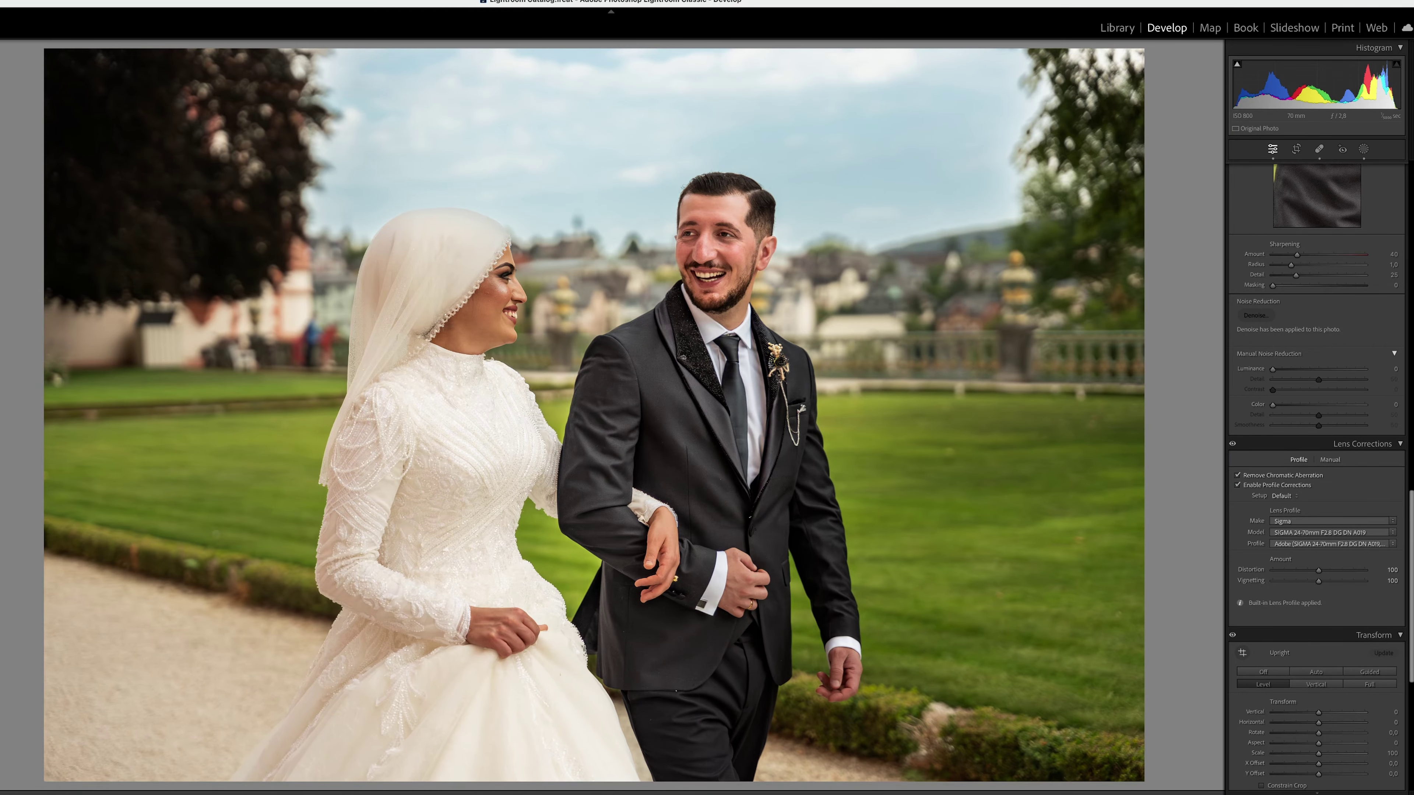
{"action": "left_click", "coordinate": [779, 395]}
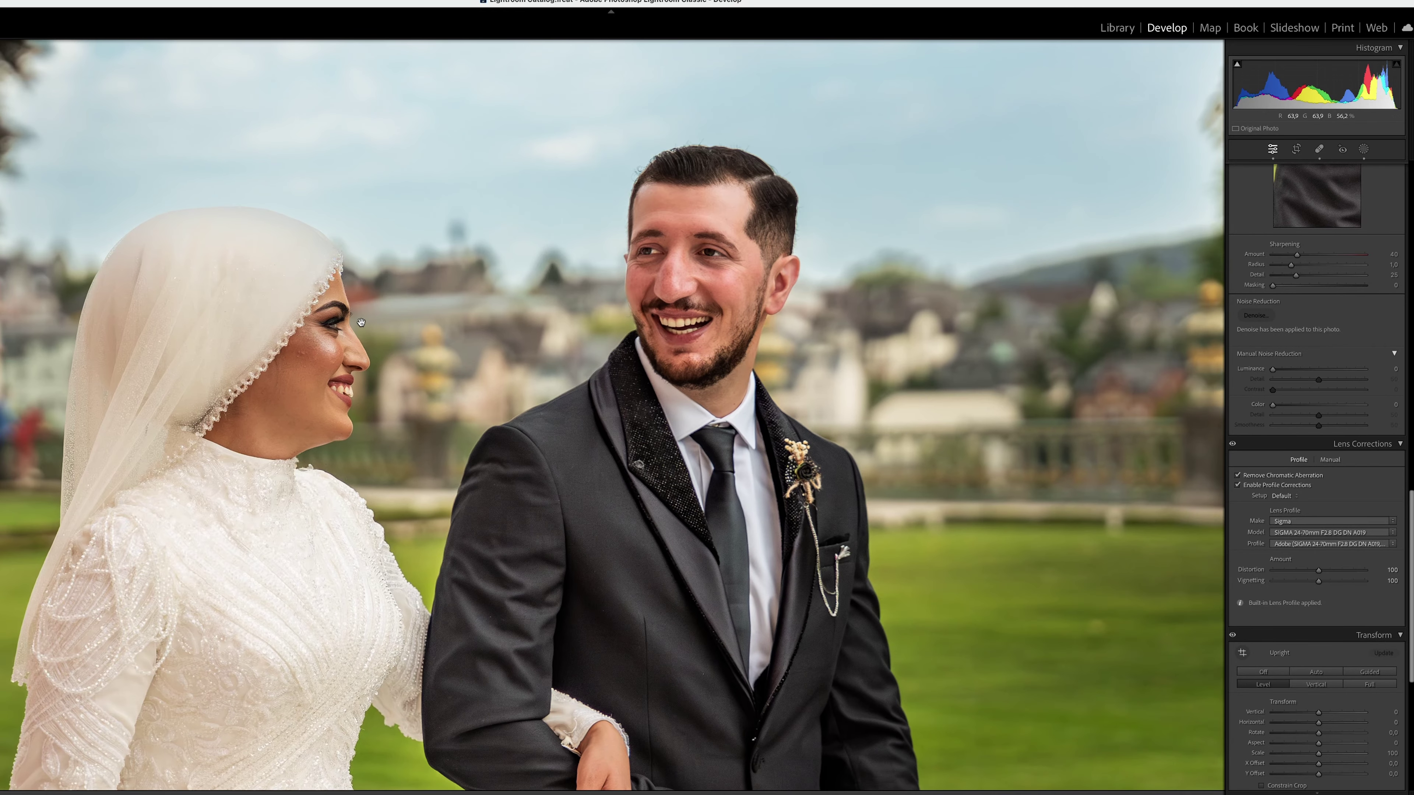
{"action": "left_click_drag", "start_coordinate": [389, 312], "coordinate": [203, 224]}
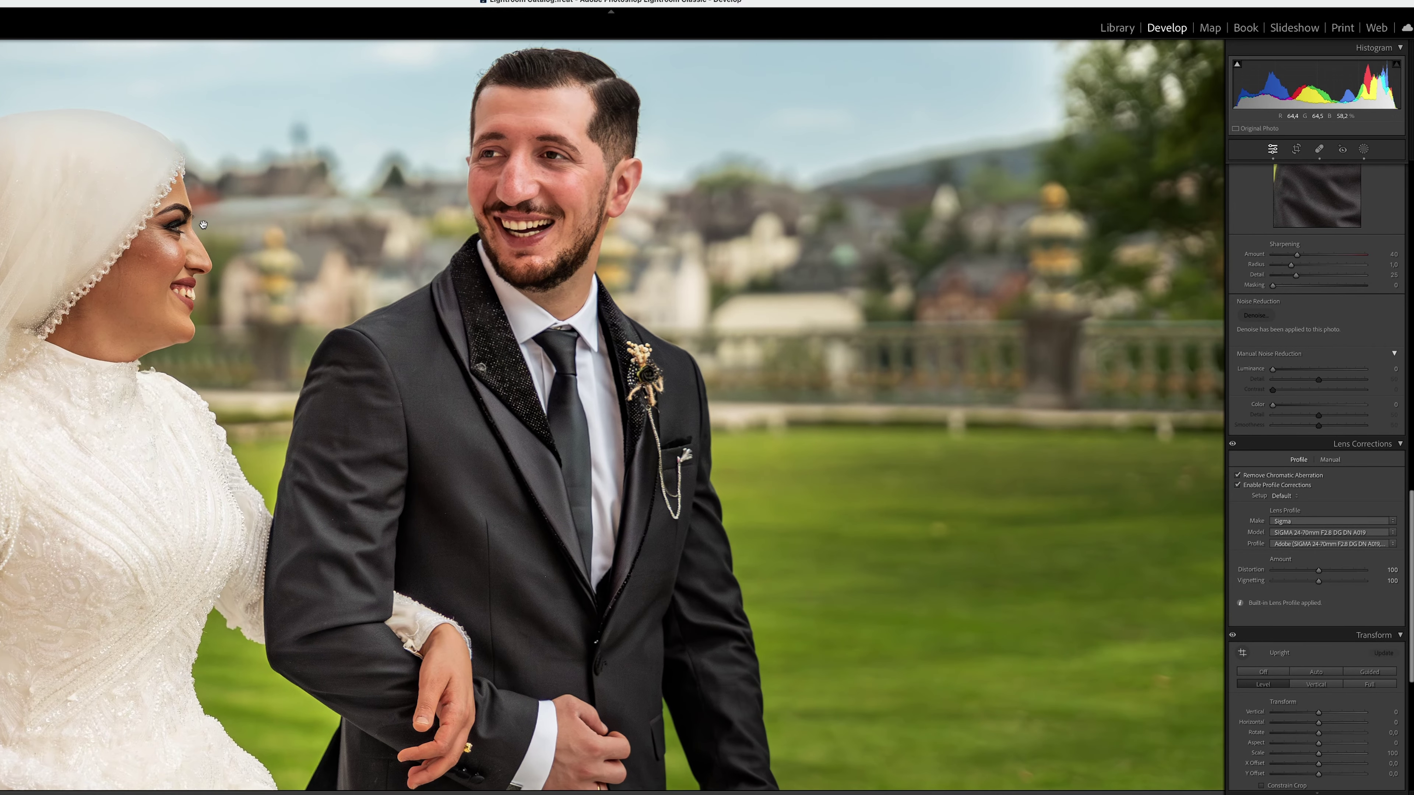
{"action": "left_click", "coordinate": [203, 225]}
{"action": "left_click", "coordinate": [367, 189]}
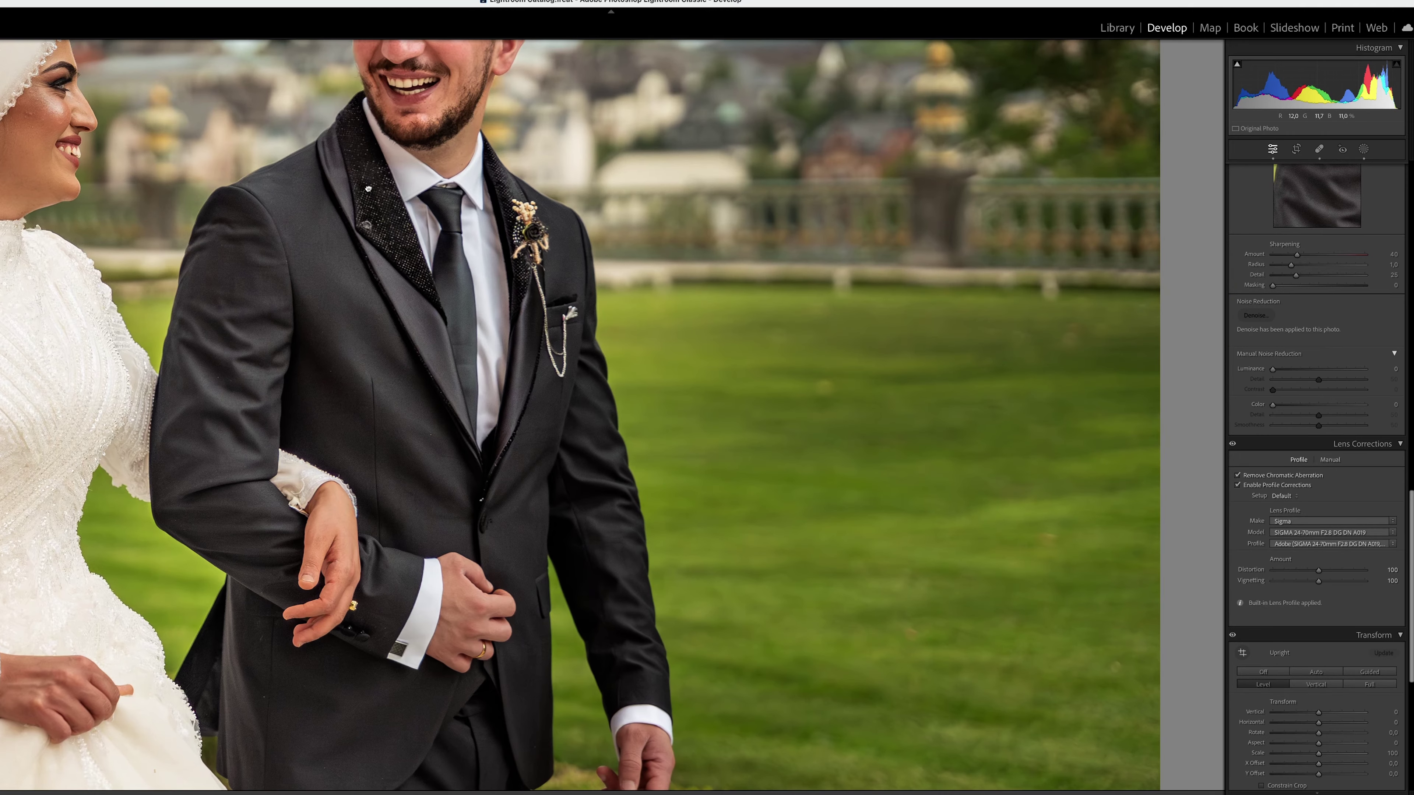
{"action": "left_click_drag", "start_coordinate": [368, 188], "coordinate": [674, 55]}
{"action": "left_click_drag", "start_coordinate": [737, 345], "coordinate": [486, 212]}
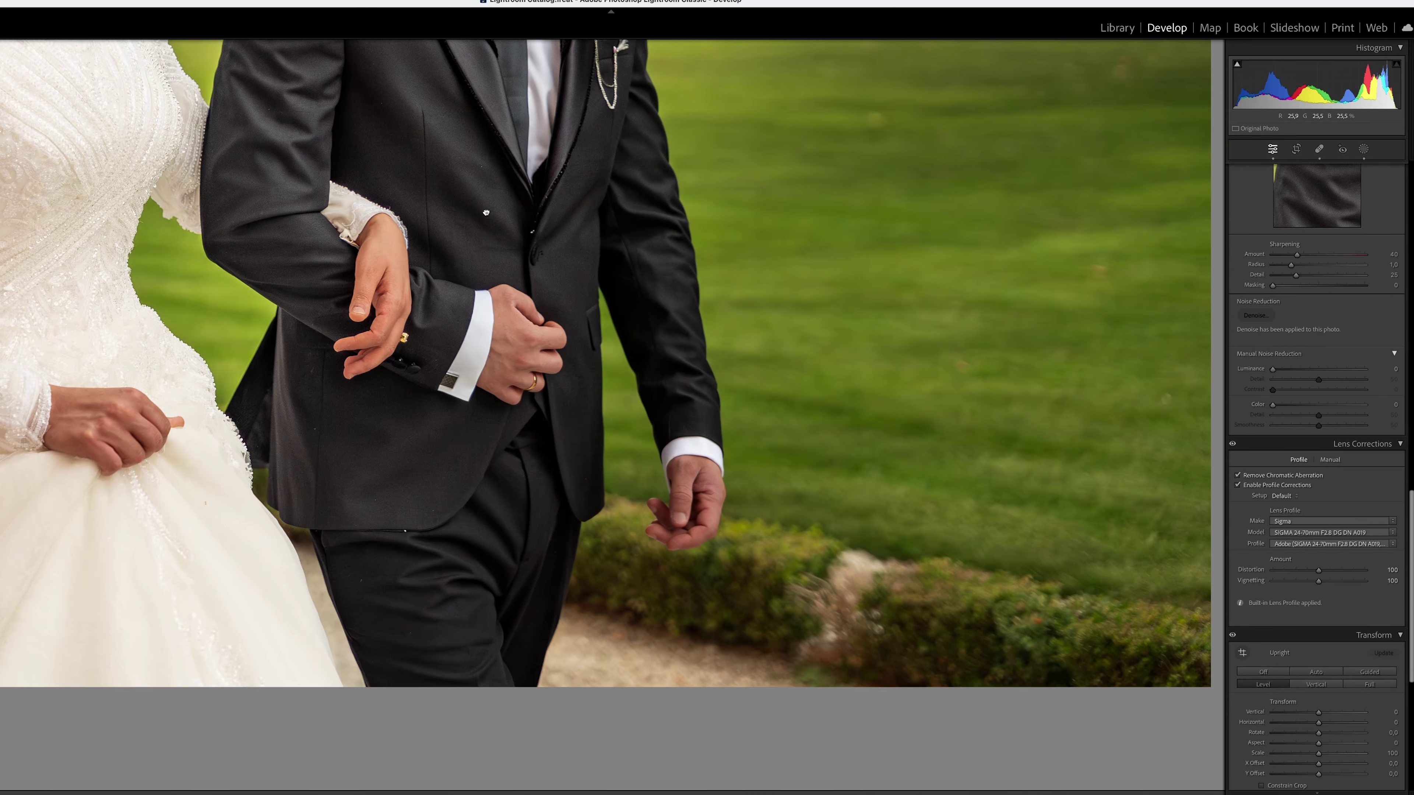
{"action": "left_click", "coordinate": [495, 277]}
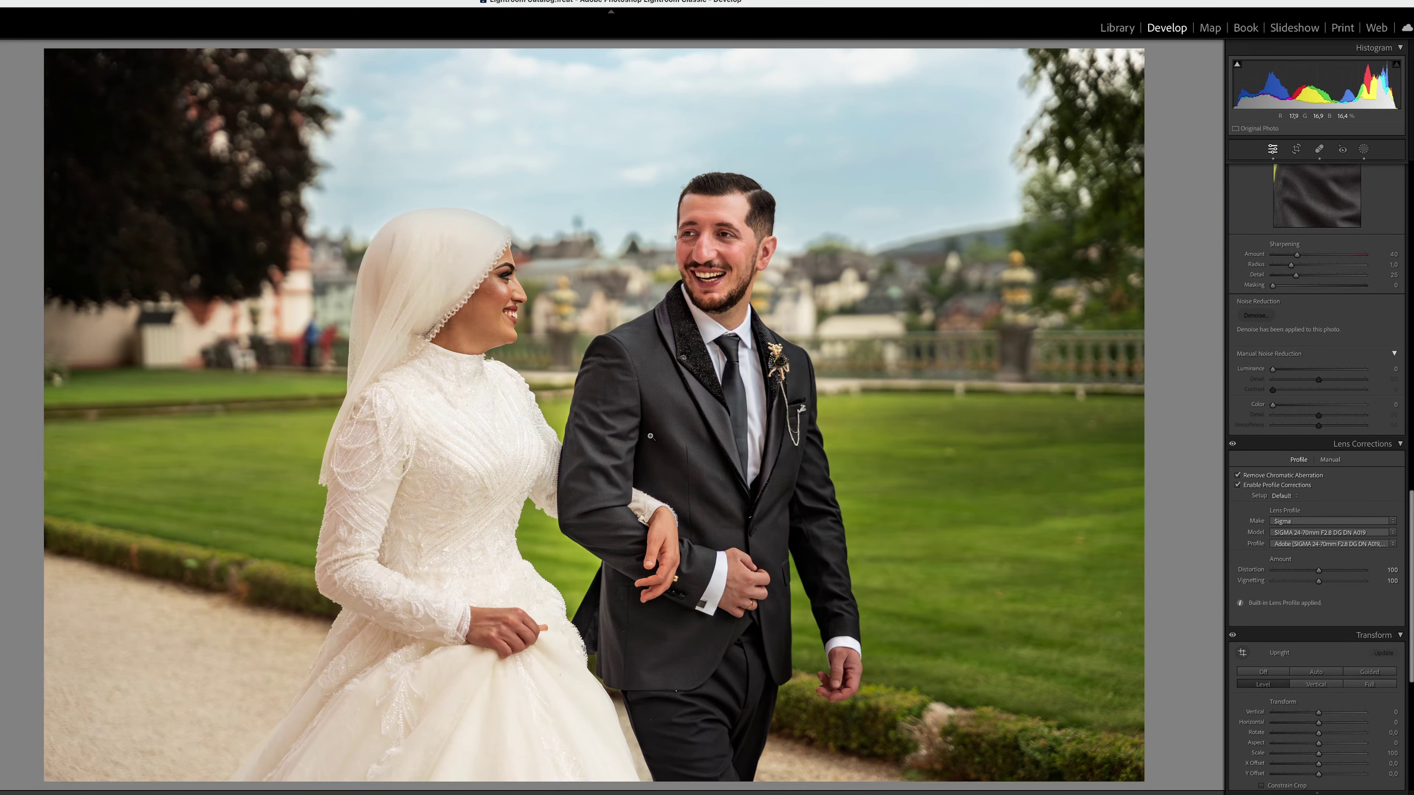